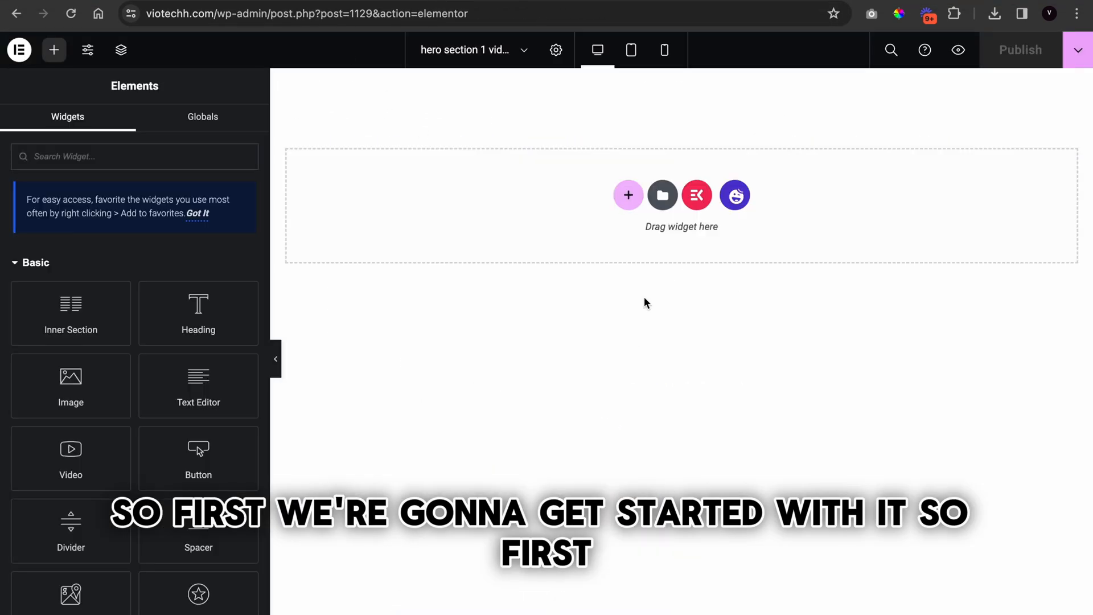
Add a single-column section with a boxed content width of 1313 and its height set to Fit To Screen
{"action": "left_click", "coordinate": [628, 195]}
{"action": "left_click", "coordinate": [604, 228]}
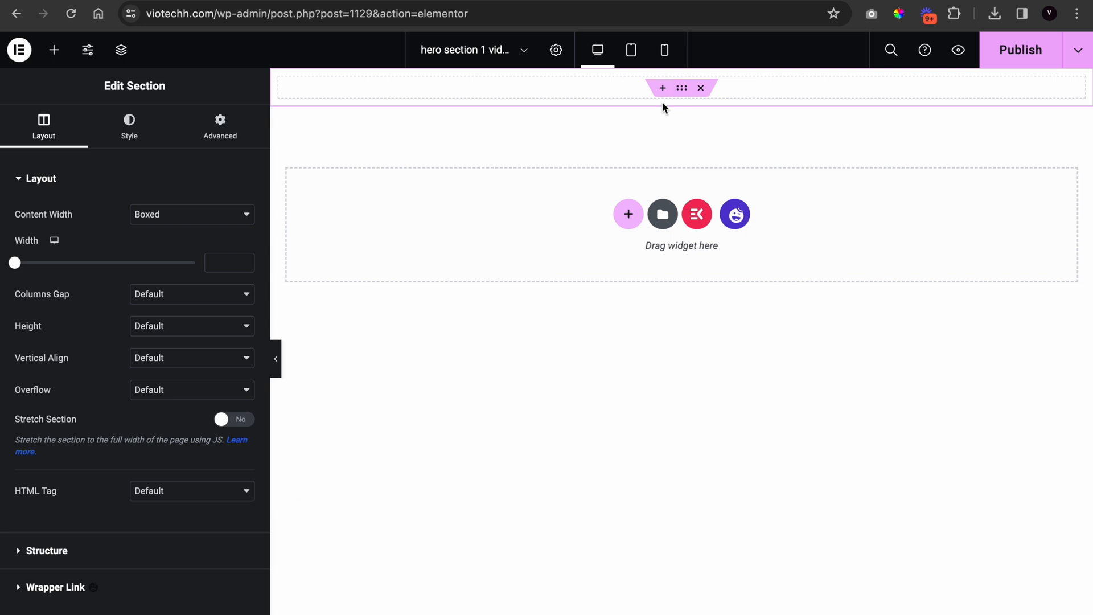
{"action": "left_click", "coordinate": [235, 262]}
{"action": "type", "text": "1313"}
{"action": "left_click", "coordinate": [168, 325]}
{"action": "left_click", "coordinate": [187, 342]}
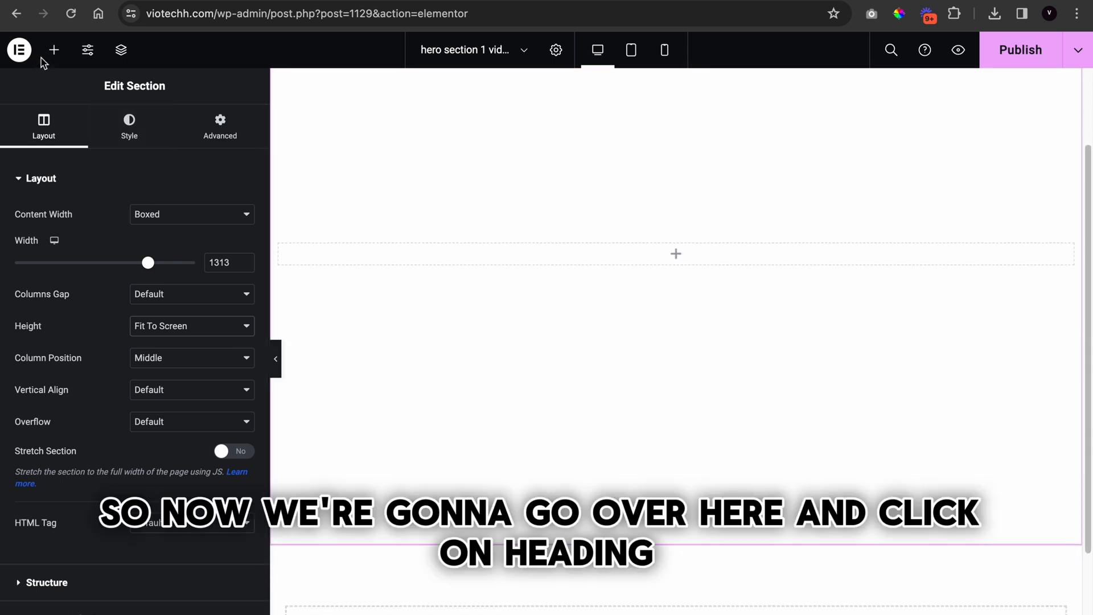
Find the EKIT-badged Heading widget with the search term "heading" and place it in the empty section
{"action": "left_click", "coordinate": [54, 49]}
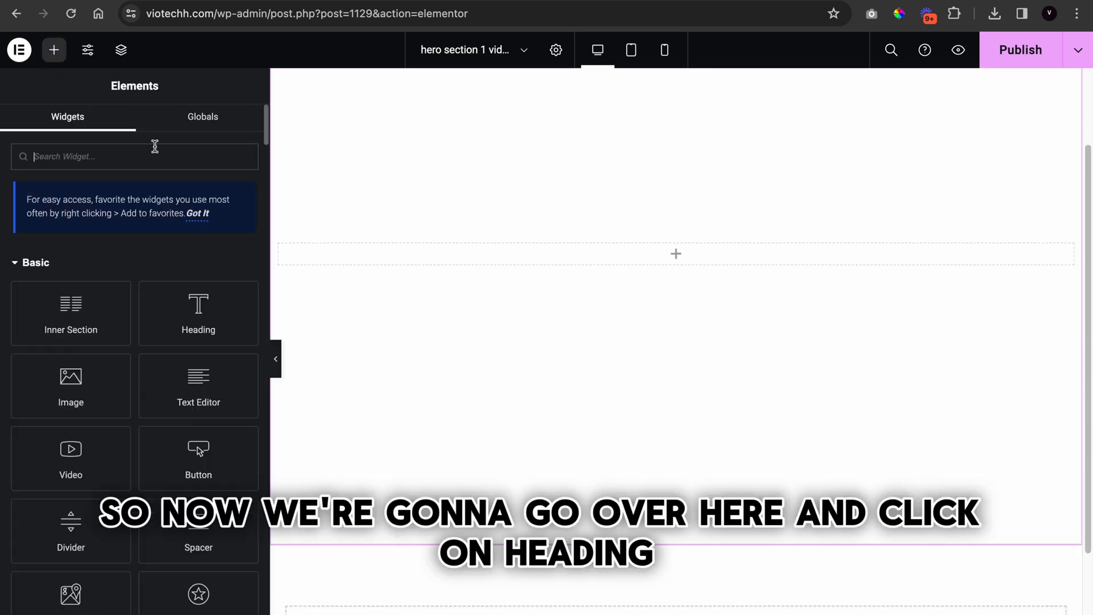
{"action": "type", "text": "heading"}
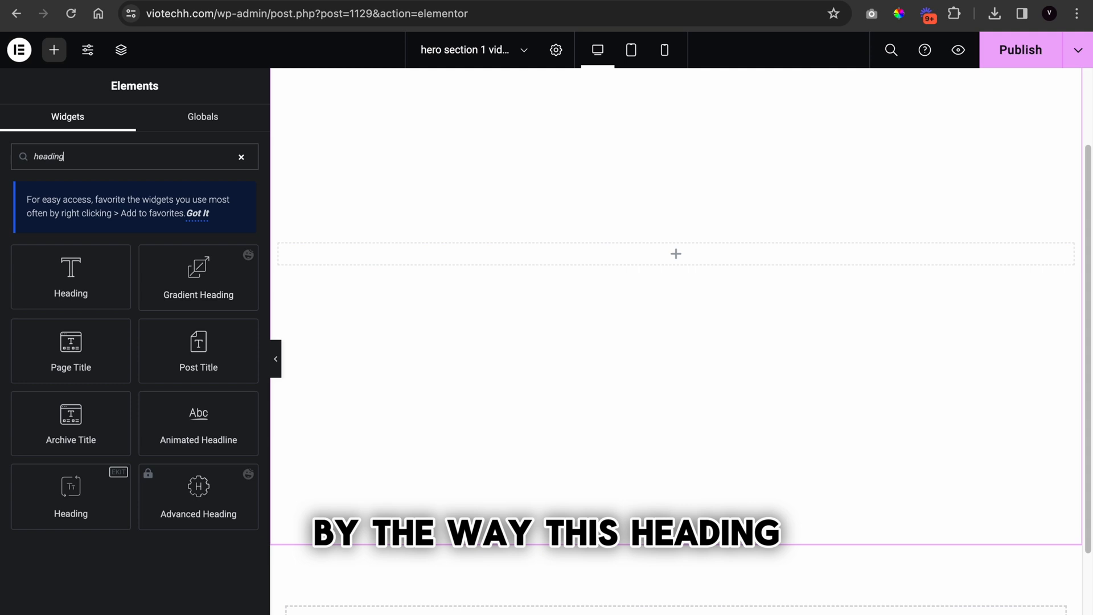
{"action": "left_click_drag", "start_coordinate": [90, 491], "coordinate": [644, 262]}
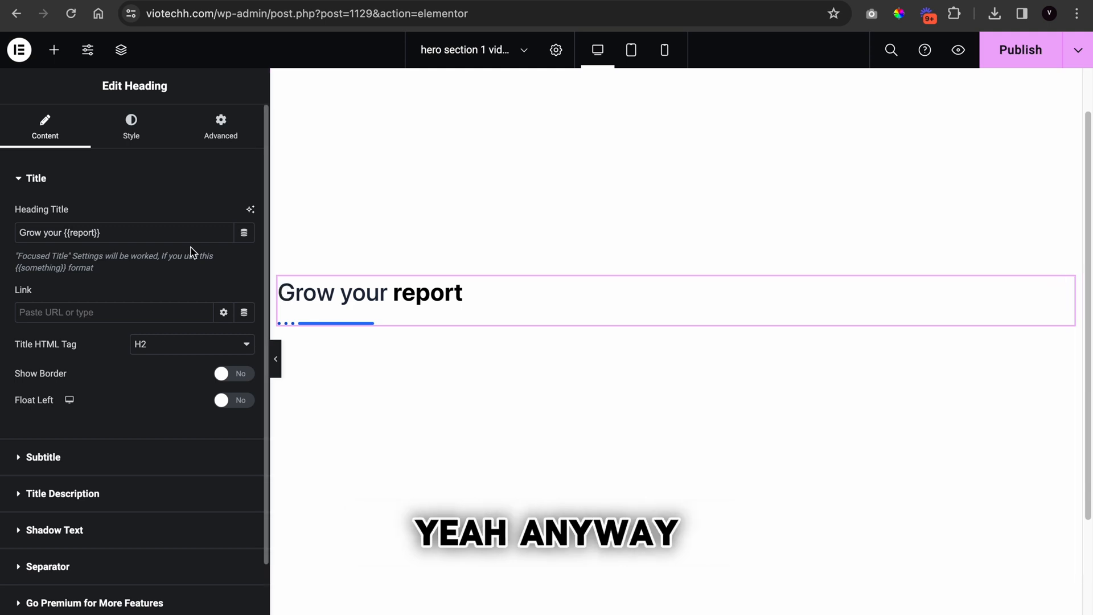
Replace the heading's title text with "graphic Designer"
{"action": "triple_click", "coordinate": [179, 227]}
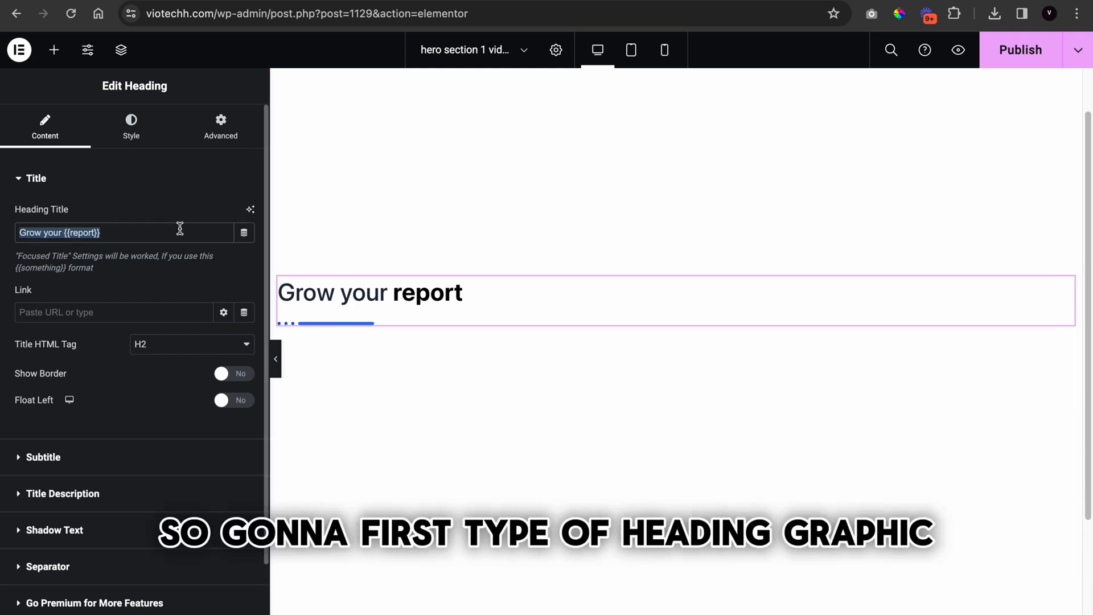
{"action": "key", "text": "BackSpace"}
{"action": "type", "text": "graphic Design"}
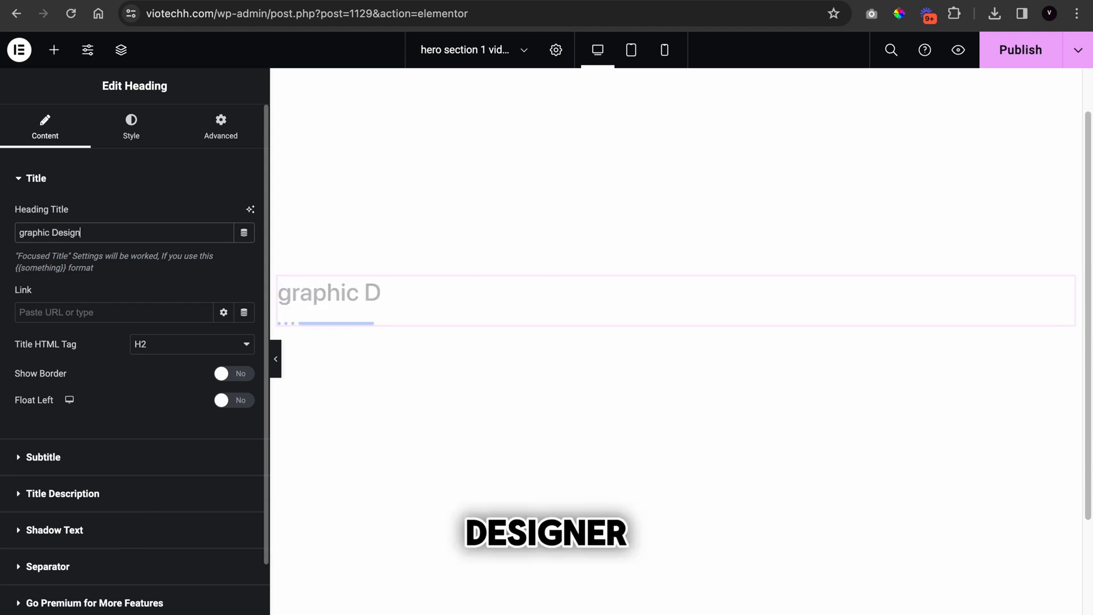
{"action": "type", "text": "er"}
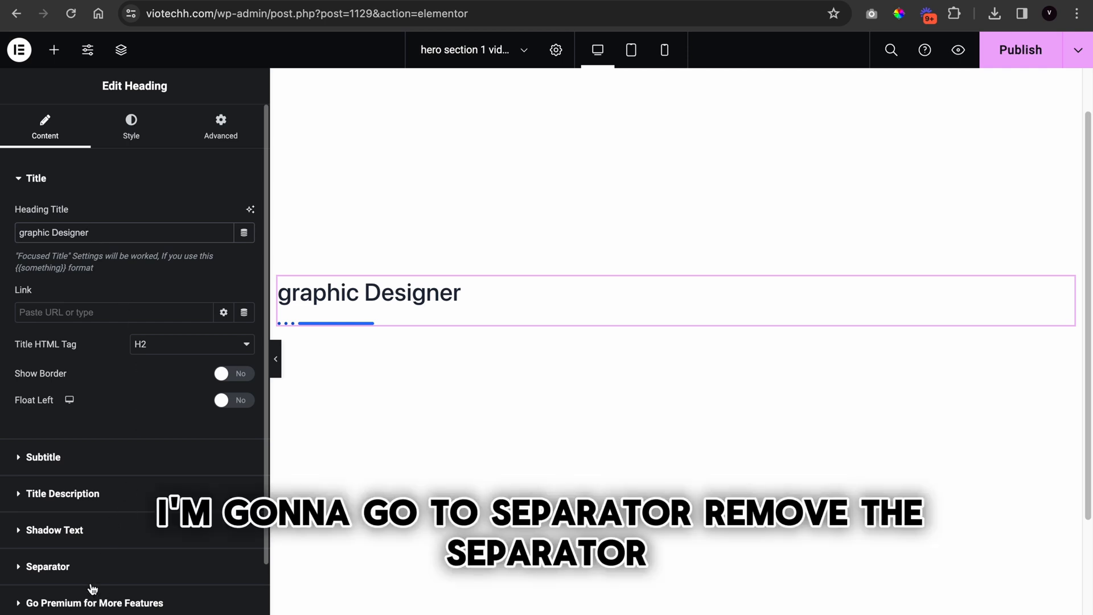
Turn off the heading's separator and return to its title settings
{"action": "left_click", "coordinate": [111, 569]}
{"action": "left_click", "coordinate": [245, 358]}
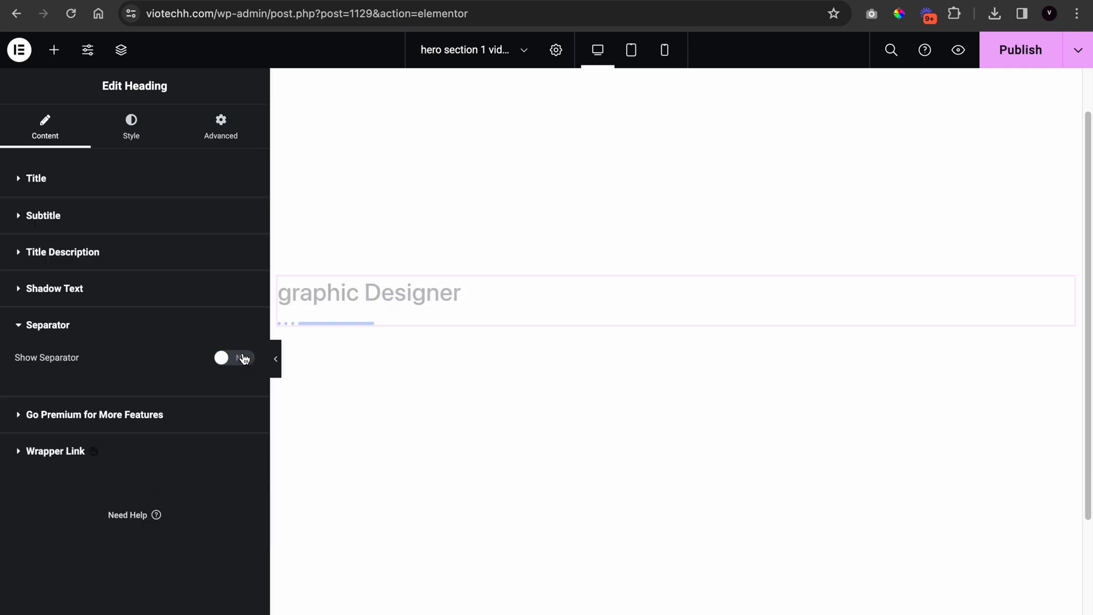
{"action": "left_click", "coordinate": [77, 215]}
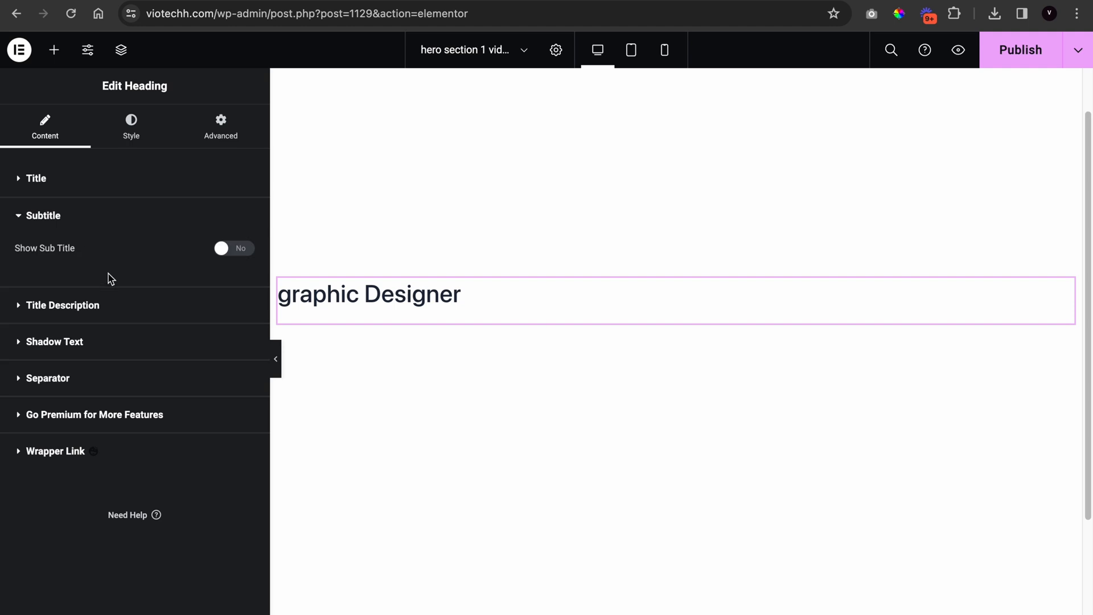
{"action": "left_click", "coordinate": [131, 182]}
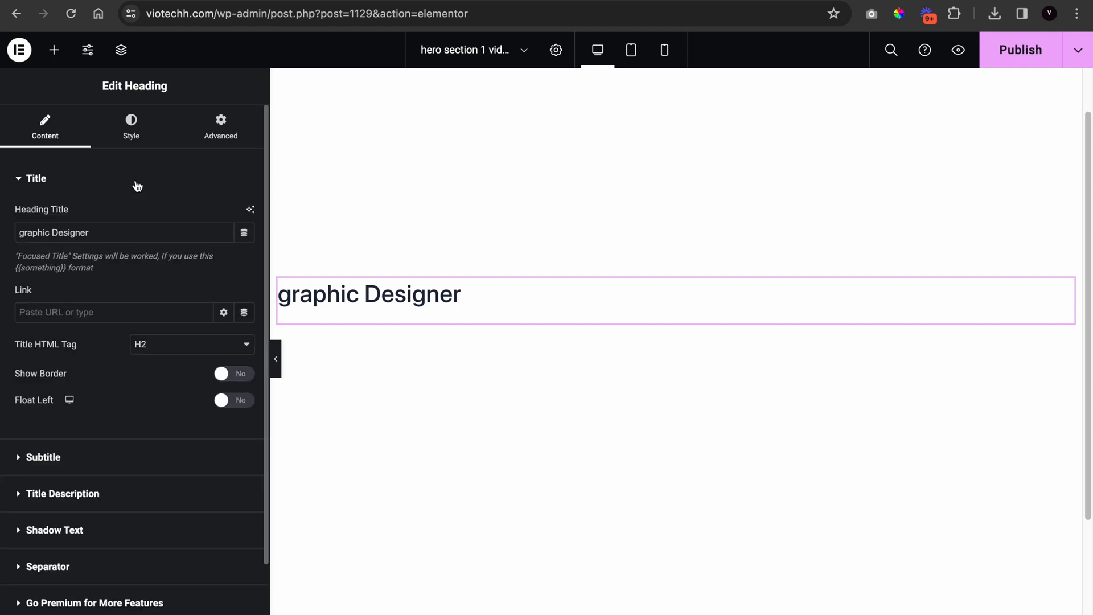
Center-align the heading and give its title the dark navy global color #000B31
{"action": "left_click", "coordinate": [139, 123]}
{"action": "left_click", "coordinate": [224, 215]}
{"action": "left_click", "coordinate": [178, 289]}
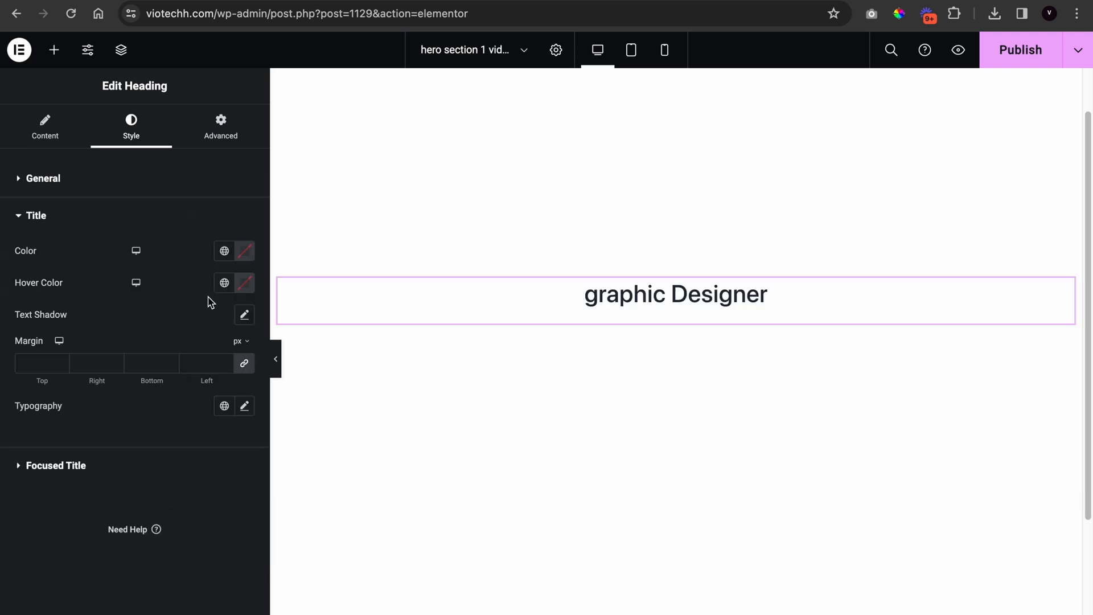
{"action": "left_click", "coordinate": [224, 251]}
{"action": "scroll", "coordinate": [166, 450], "scroll_direction": "down", "scroll_amount": 5}
{"action": "scroll", "coordinate": [162, 461], "scroll_direction": "down", "scroll_amount": 8}
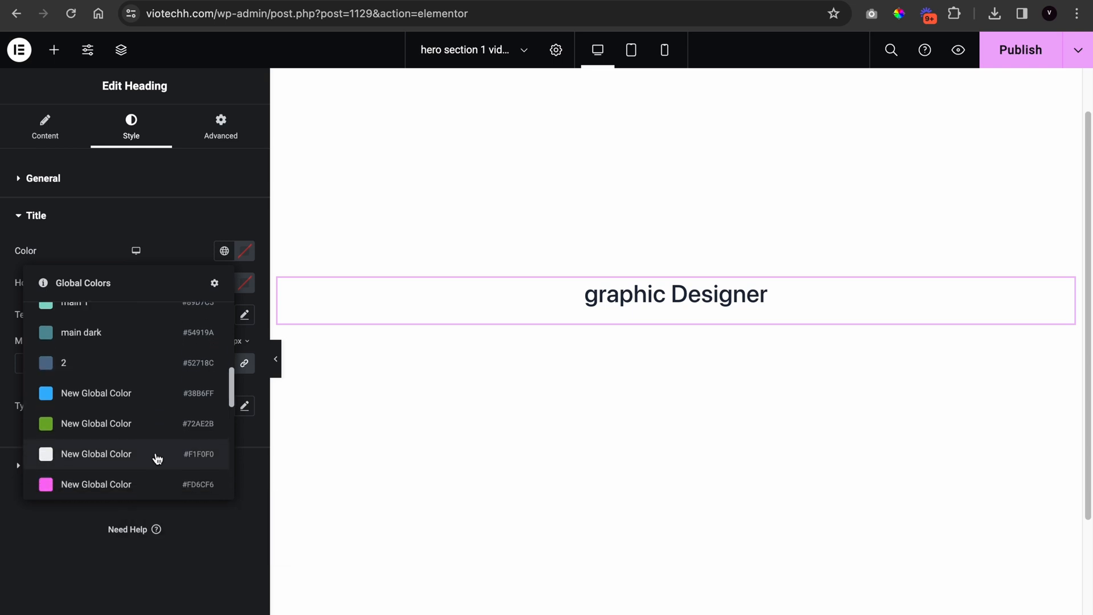
{"action": "scroll", "coordinate": [156, 459], "scroll_direction": "up", "scroll_amount": 10}
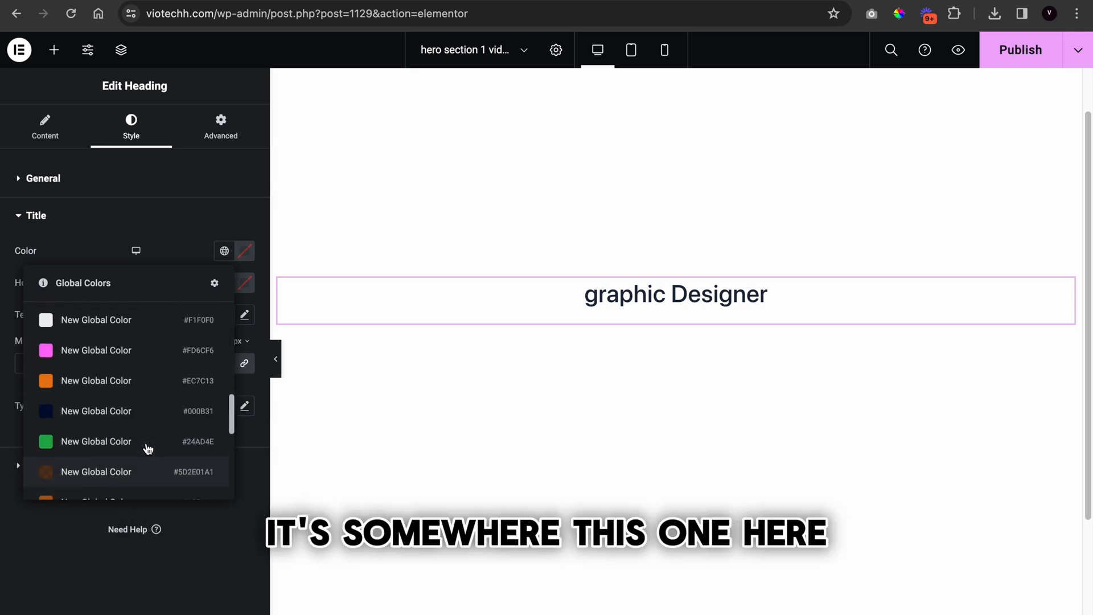
{"action": "left_click", "coordinate": [148, 443]}
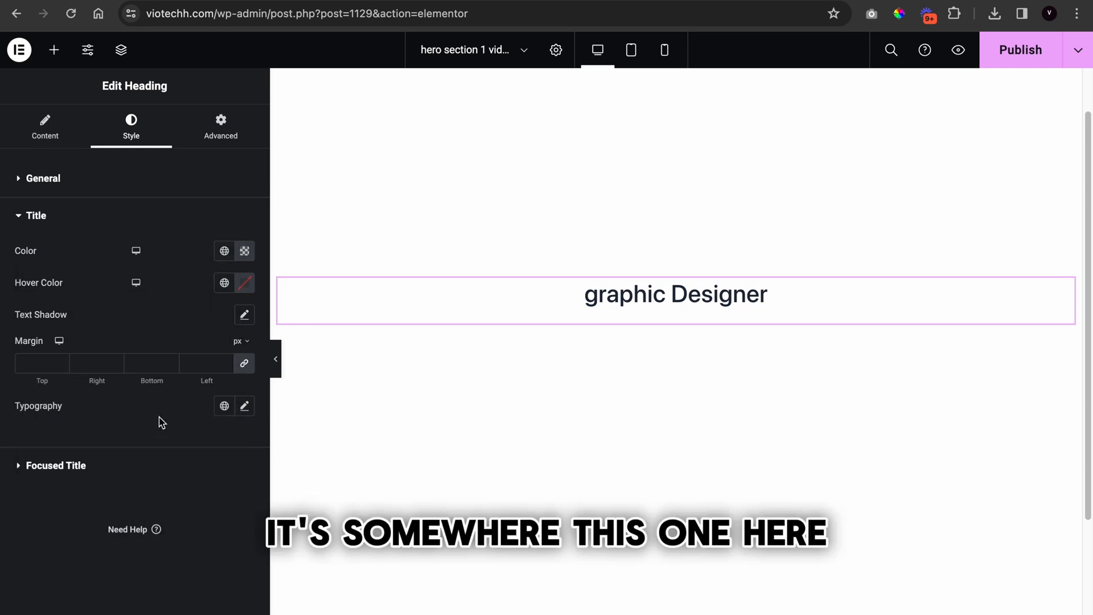
Set the heading title's font family to Bebas Neue
{"action": "left_click", "coordinate": [245, 408]}
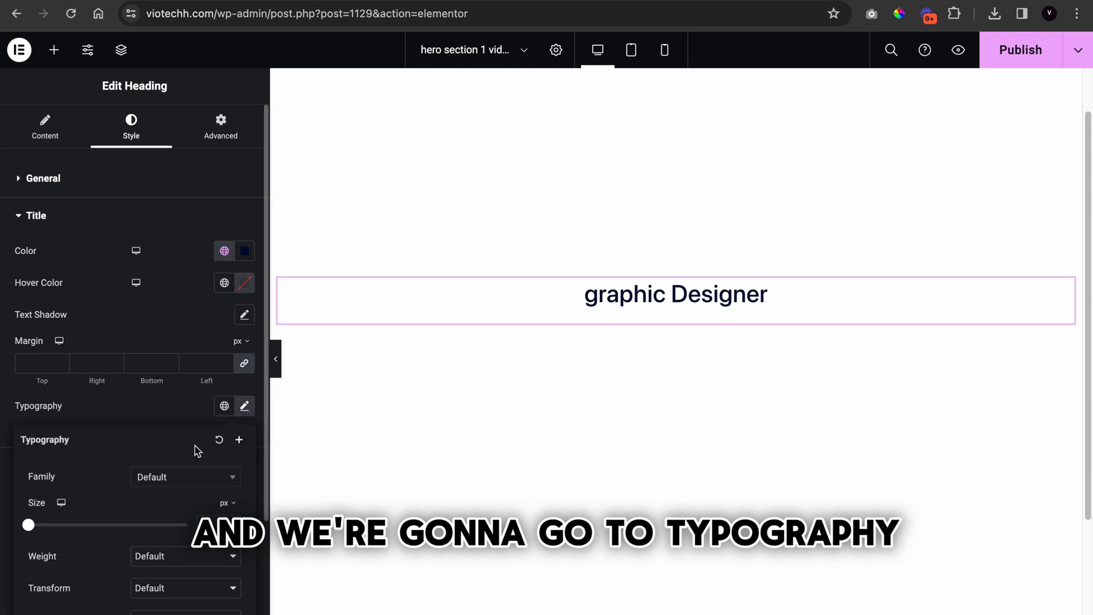
{"action": "left_click", "coordinate": [181, 478]}
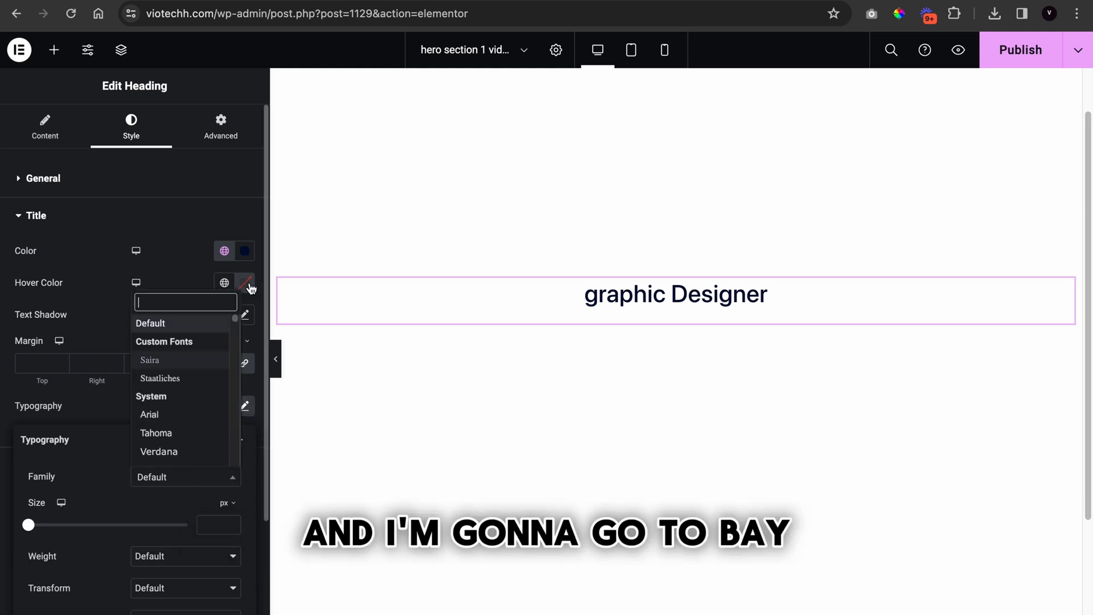
{"action": "type", "text": "bebe"}
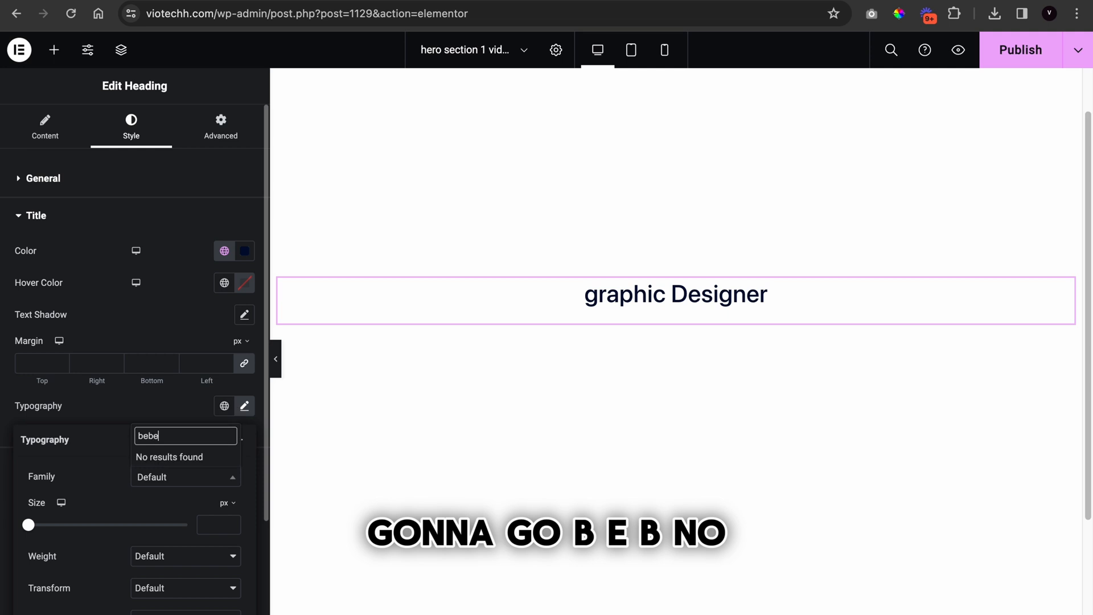
{"action": "key", "text": "BackSpace"}
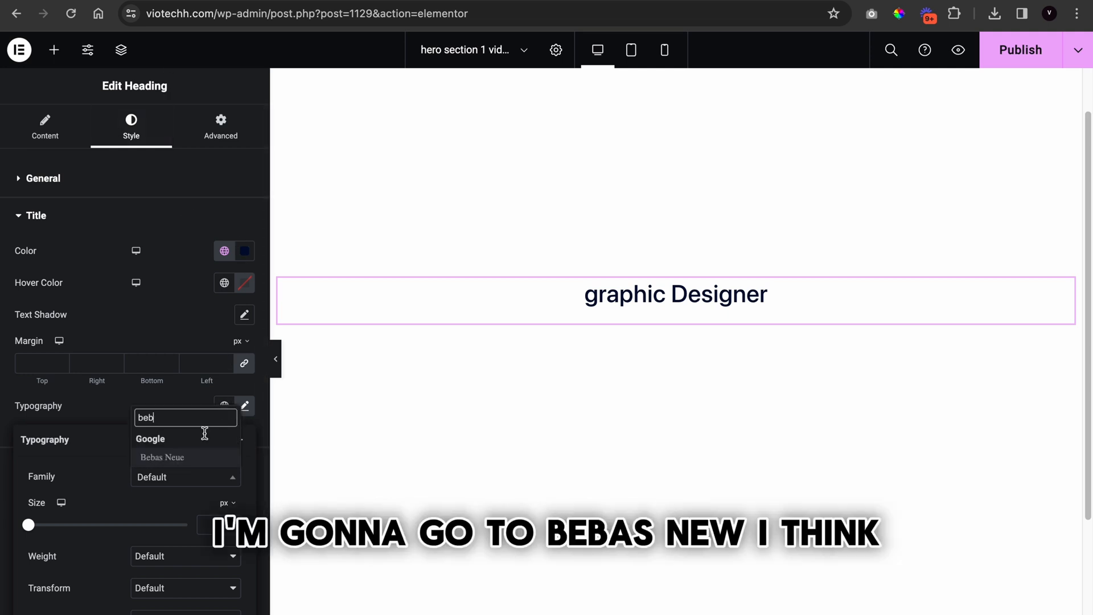
{"action": "left_click", "coordinate": [189, 462]}
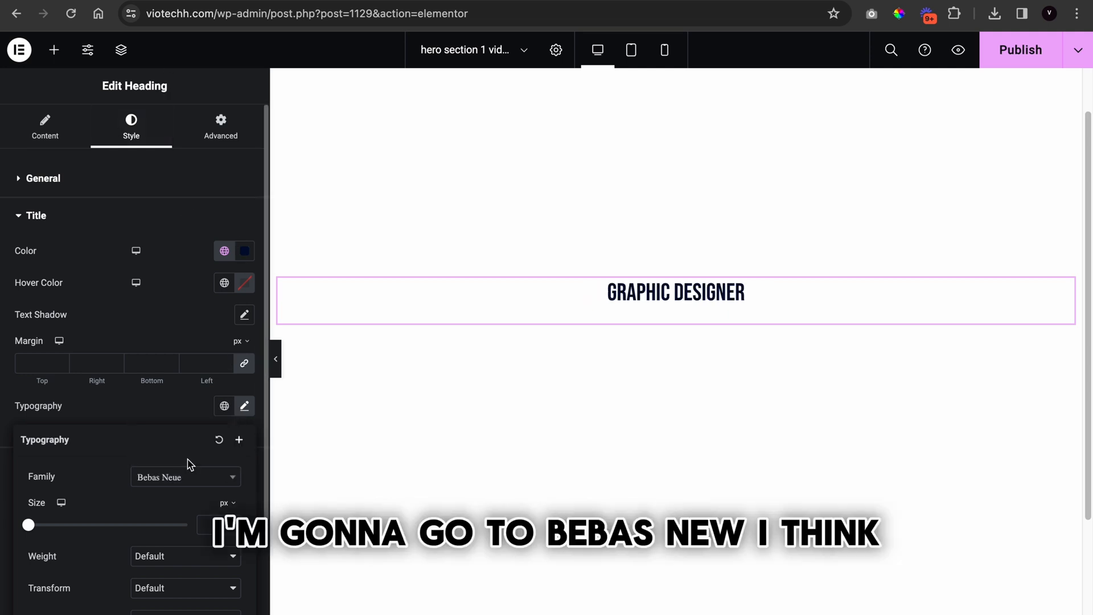
Set the heading title's font weight to 700 (Bold) and its size to 161 px, and preview it at full width
{"action": "left_click", "coordinate": [186, 561]}
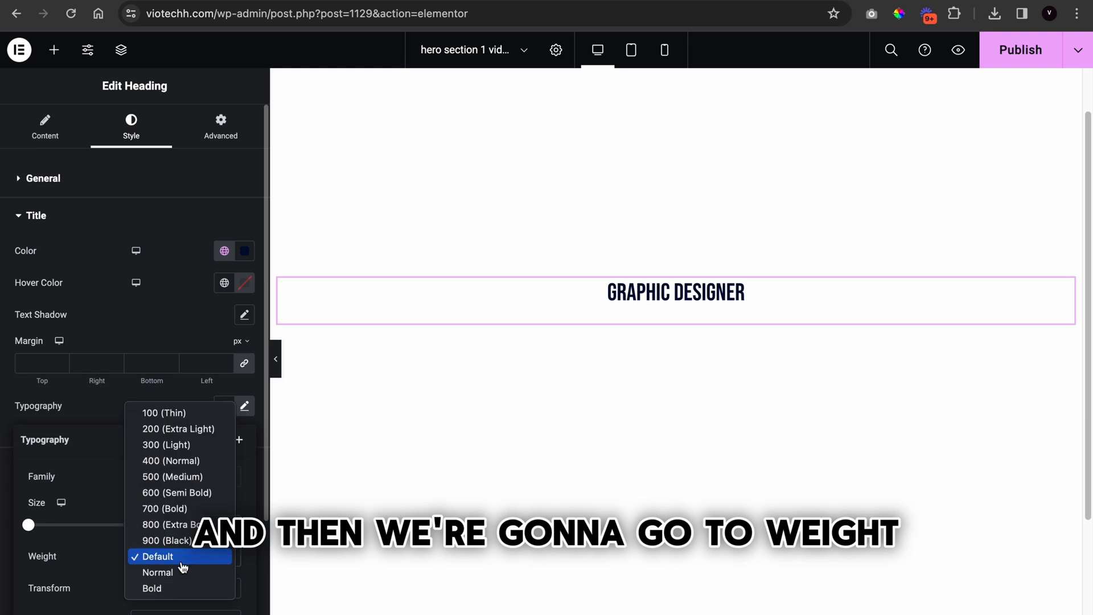
{"action": "left_click", "coordinate": [180, 508]}
{"action": "left_click_drag", "start_coordinate": [31, 530], "coordinate": [157, 531]}
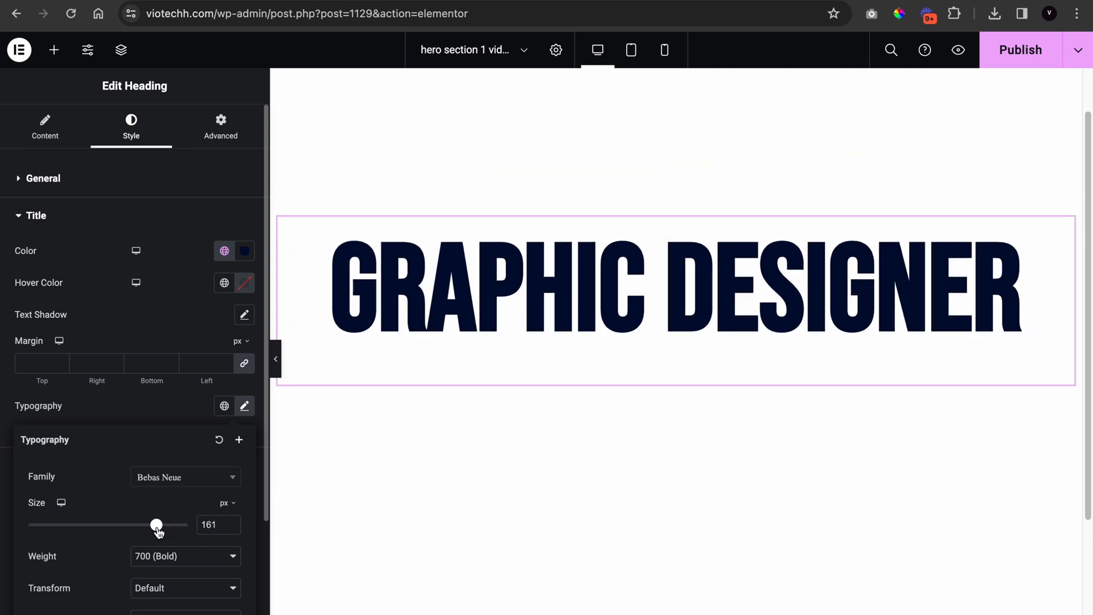
{"action": "left_click", "coordinate": [276, 360]}
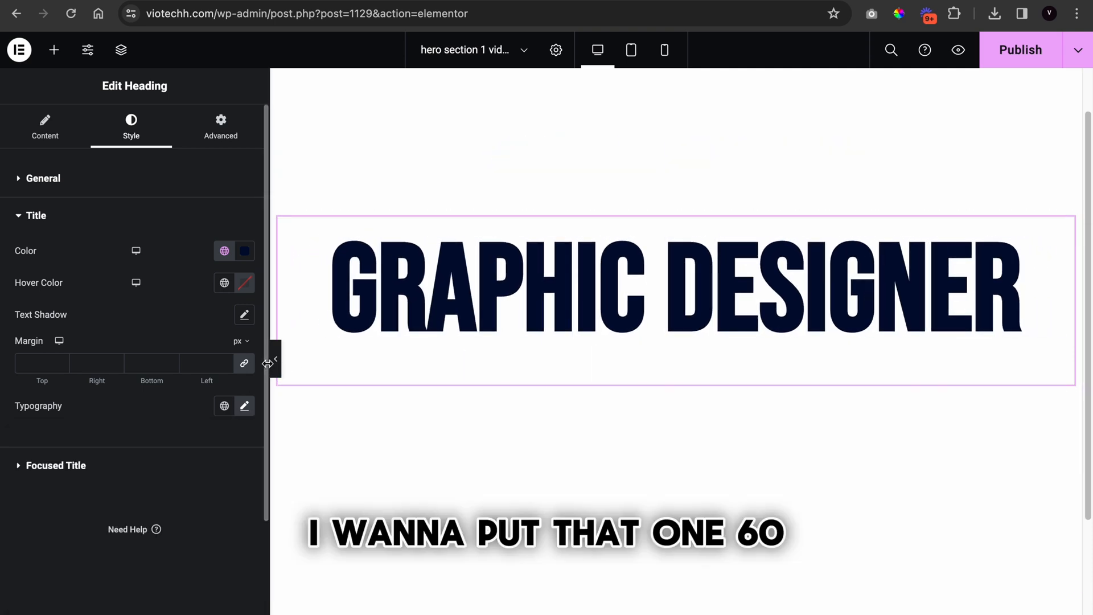
{"action": "left_click", "coordinate": [6, 360]}
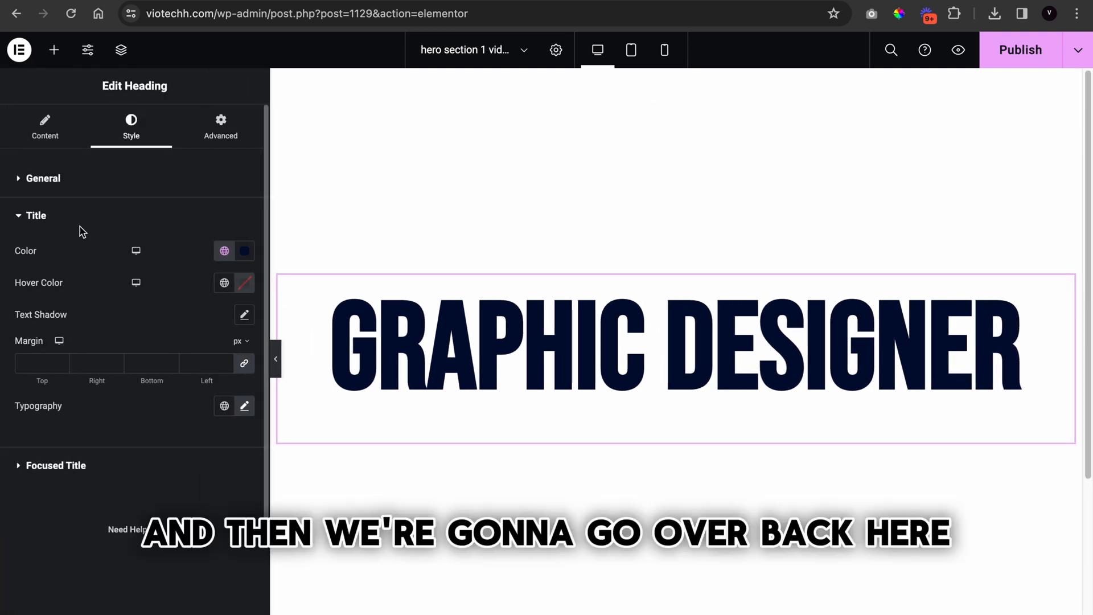
Enable the heading's shadow text and set its content to "& Editor"
{"action": "left_click", "coordinate": [45, 128]}
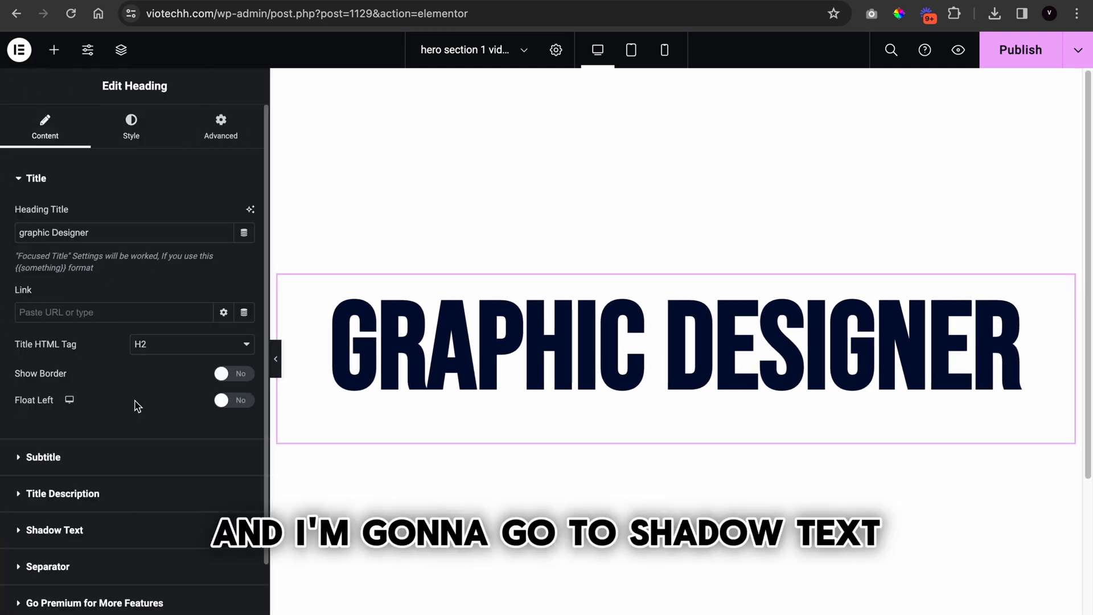
{"action": "left_click", "coordinate": [101, 534]}
{"action": "left_click", "coordinate": [231, 321]}
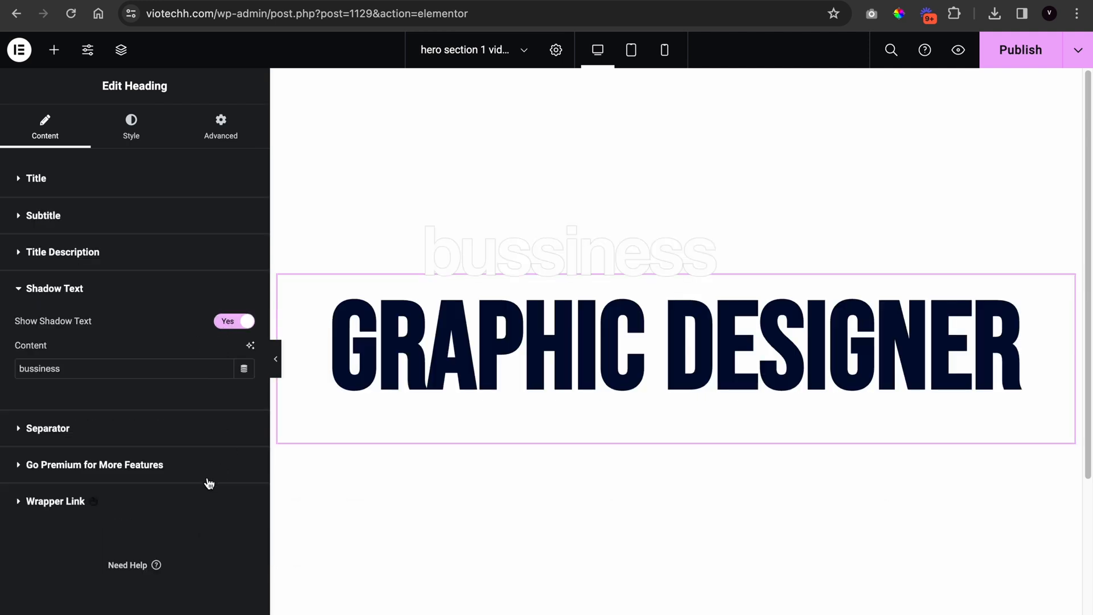
{"action": "double_click", "coordinate": [163, 367]}
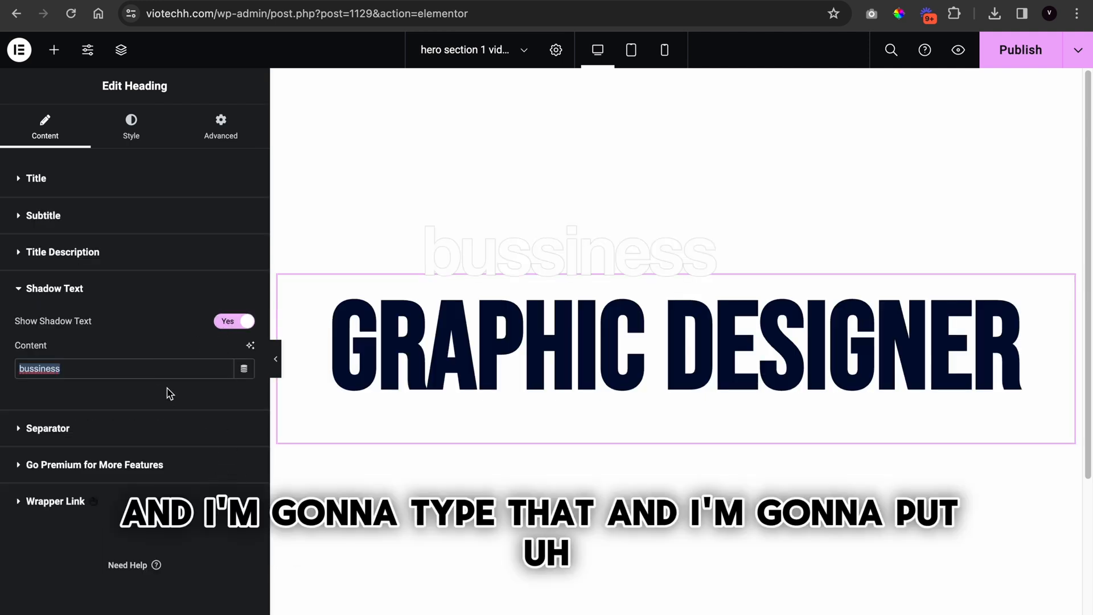
{"action": "type", "text": "& "}
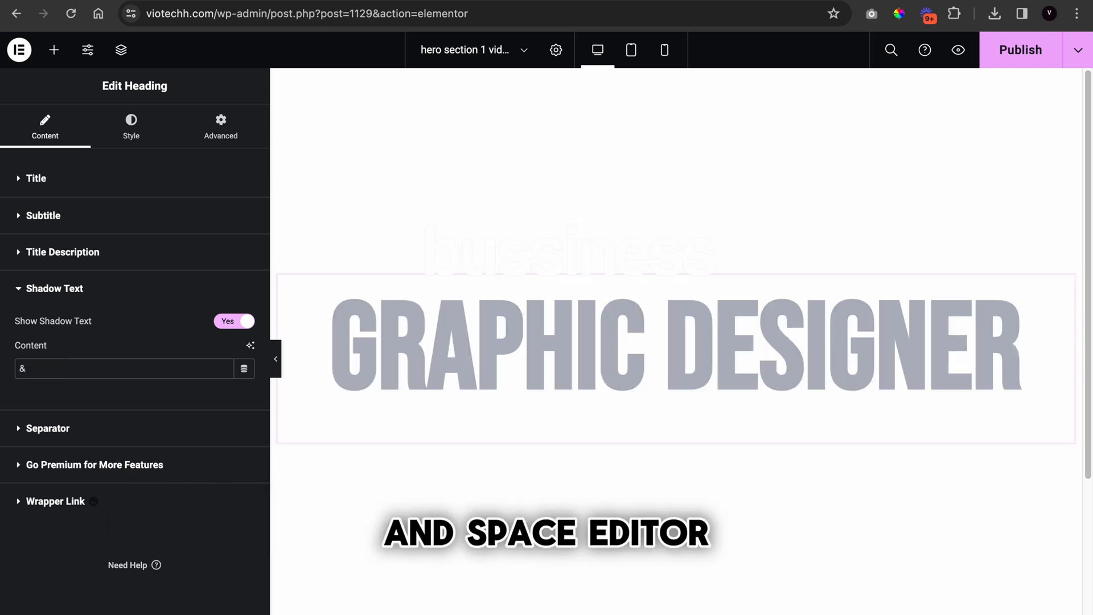
{"action": "type", "text": "Editor"}
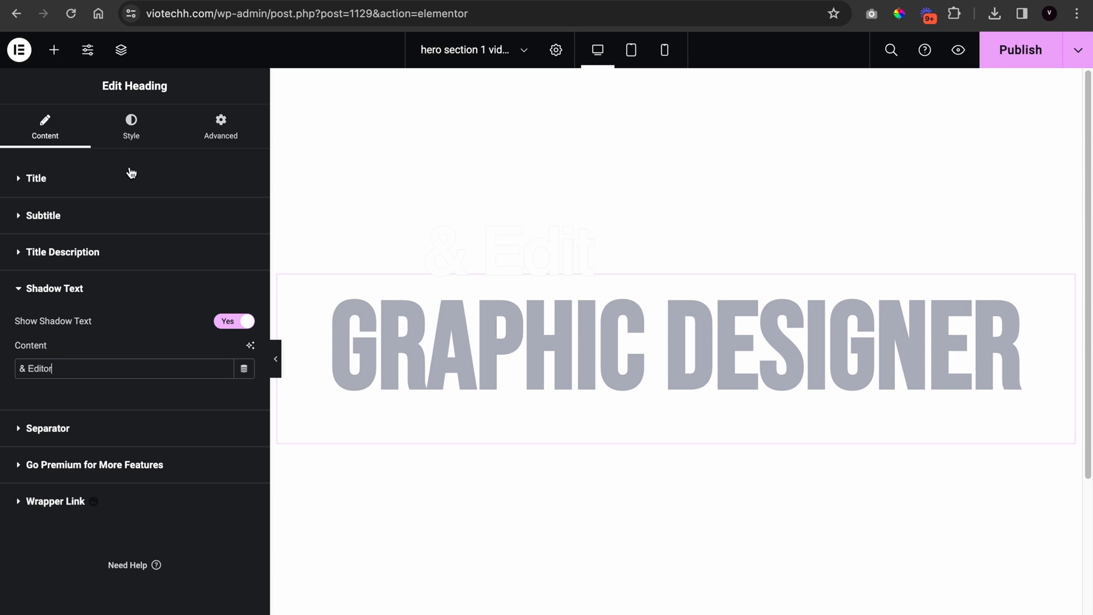
Set the shadow text's left position offset to 32%
{"action": "left_click", "coordinate": [130, 143]}
{"action": "left_click", "coordinate": [40, 350]}
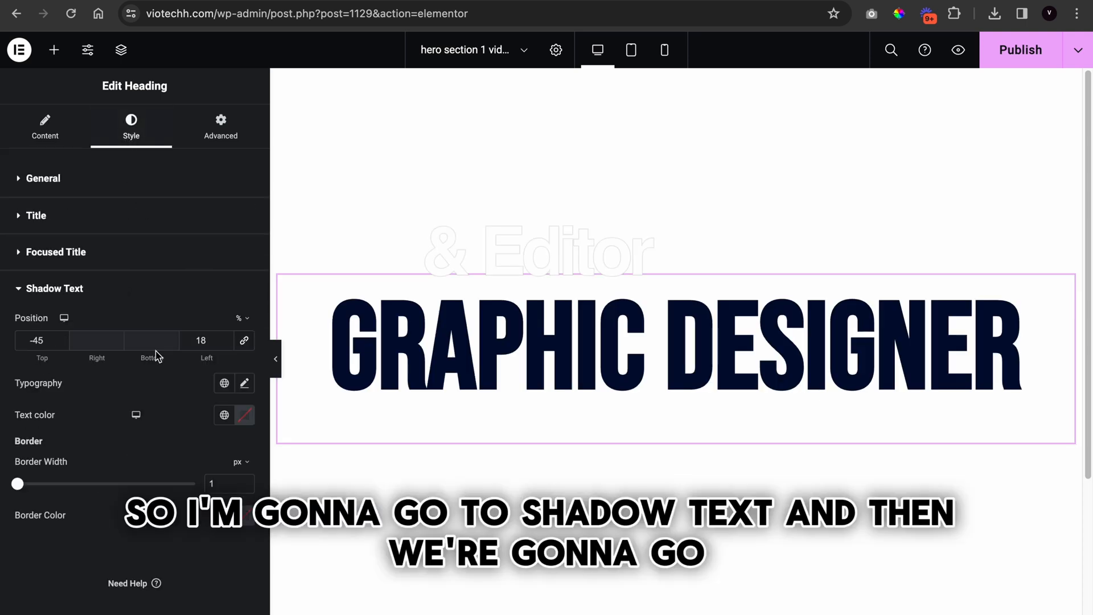
{"action": "left_click", "coordinate": [226, 337]}
{"action": "left_click", "coordinate": [227, 337]}
{"action": "left_click", "coordinate": [226, 337]}
{"action": "left_click", "coordinate": [226, 337]}
{"action": "left_click", "coordinate": [226, 337]}
{"action": "left_click", "coordinate": [227, 337]}
{"action": "left_click", "coordinate": [226, 337]}
{"action": "left_click", "coordinate": [227, 337]}
Set the shadow text's top position offset to 75% so it sits below the main title
{"action": "left_click", "coordinate": [61, 337]}
{"action": "left_click", "coordinate": [61, 337]}
{"action": "left_click", "coordinate": [61, 337]}
{"action": "left_click", "coordinate": [61, 337]}
{"action": "left_click", "coordinate": [60, 337]}
{"action": "left_click", "coordinate": [60, 337]}
{"action": "left_click", "coordinate": [61, 337]}
{"action": "key", "text": "Up"}
{"action": "key", "text": "Up"}
{"action": "key", "text": "Up"}
{"action": "key", "text": "Up"}
{"action": "key", "text": "Up"}
{"action": "key", "text": "Up"}
{"action": "key", "text": "Up"}
{"action": "key", "text": "Up"}
{"action": "key", "text": "Up"}
{"action": "key", "text": "Up"}
{"action": "key", "text": "Up"}
{"action": "key", "text": "Up"}
{"action": "key", "text": "Up"}
{"action": "key", "text": "Up"}
{"action": "key", "text": "Up"}
{"action": "key", "text": "Up"}
{"action": "key", "text": "Up"}
{"action": "key", "text": "Up"}
{"action": "key", "text": "Up"}
{"action": "key", "text": "Up"}
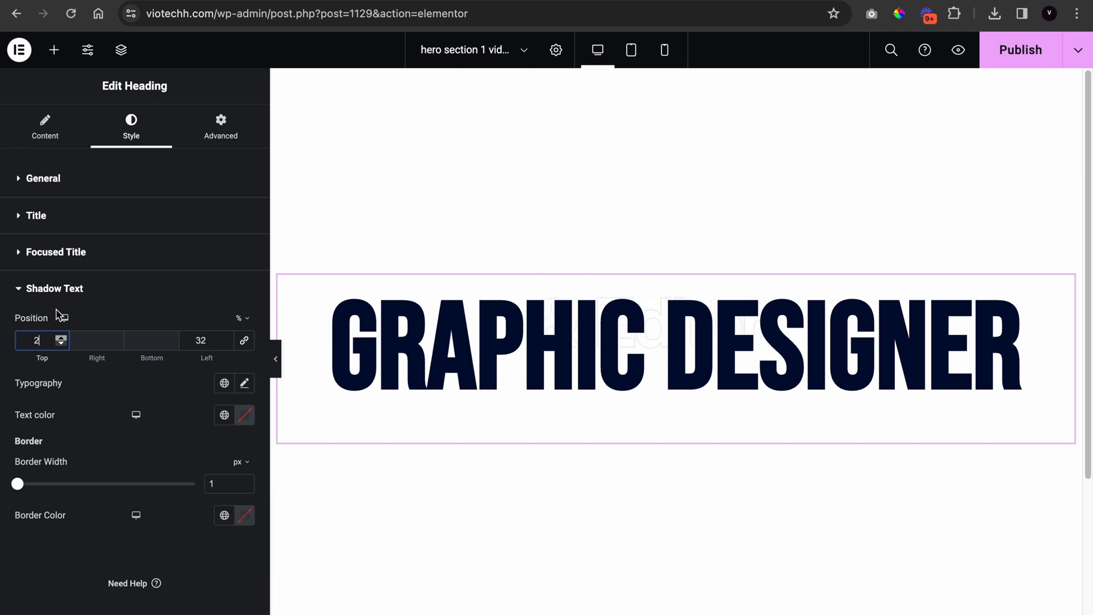
{"action": "key", "text": "Up"}
{"action": "key", "text": "Up"}
{"action": "key", "text": "Up"}
{"action": "key", "text": "Up"}
{"action": "key", "text": "Up"}
{"action": "key", "text": "Up"}
{"action": "key", "text": "Up"}
{"action": "key", "text": "Up"}
{"action": "key", "text": "Up"}
{"action": "key", "text": "Up"}
{"action": "key", "text": "Up"}
{"action": "key", "text": "Up"}
{"action": "key", "text": "Up"}
{"action": "key", "text": "Up"}
{"action": "key", "text": "Up"}
{"action": "key", "text": "Up"}
{"action": "key", "text": "Up"}
{"action": "key", "text": "Up"}
{"action": "key", "text": "Up"}
{"action": "key", "text": "Up"}
{"action": "key", "text": "Up"}
{"action": "key", "text": "Up"}
{"action": "key", "text": "Up"}
{"action": "key", "text": "Up"}
{"action": "key", "text": "Up"}
{"action": "key", "text": "Up"}
{"action": "key", "text": "Up"}
{"action": "key", "text": "Up"}
{"action": "key", "text": "Up"}
{"action": "key", "text": "Up"}
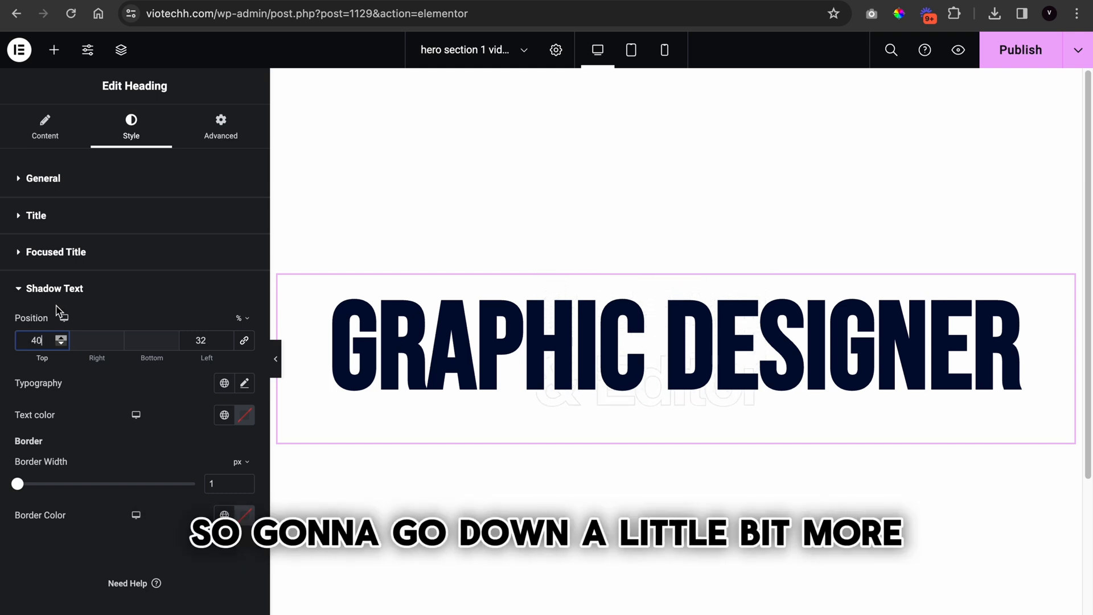
{"action": "key", "text": "Up"}
{"action": "key", "text": "Up"}
{"action": "key", "text": "Up"}
{"action": "key", "text": "Up"}
{"action": "key", "text": "Up"}
{"action": "key", "text": "Up"}
{"action": "key", "text": "Up"}
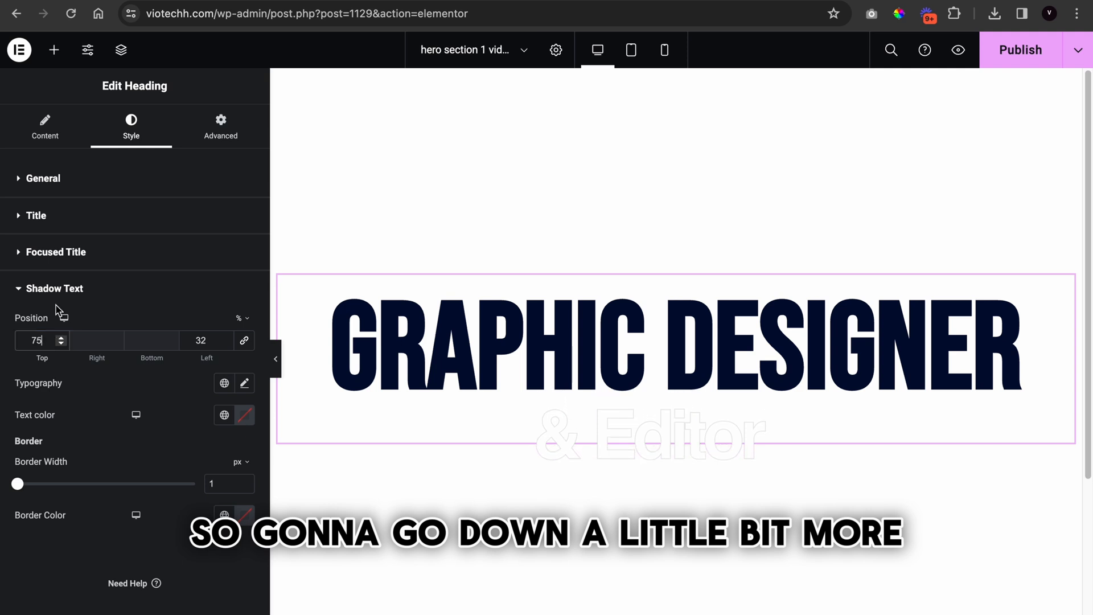
Set the shadow text's font family to Bebas Neue and its size to 200 px
{"action": "left_click", "coordinate": [246, 387]}
{"action": "left_click", "coordinate": [196, 454]}
{"action": "type", "text": "b"}
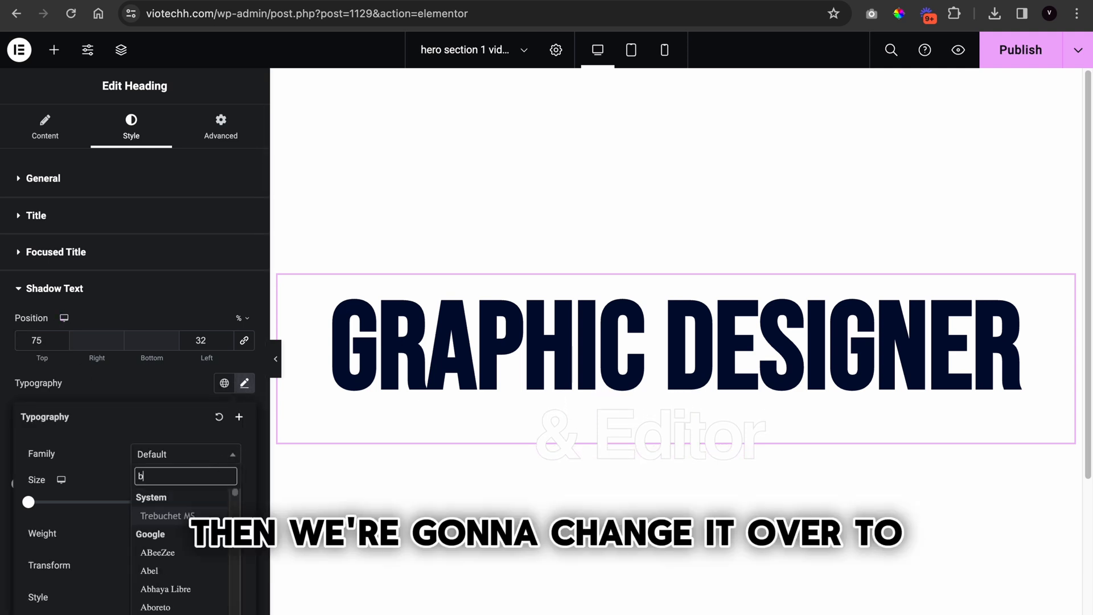
{"action": "type", "text": "eb"}
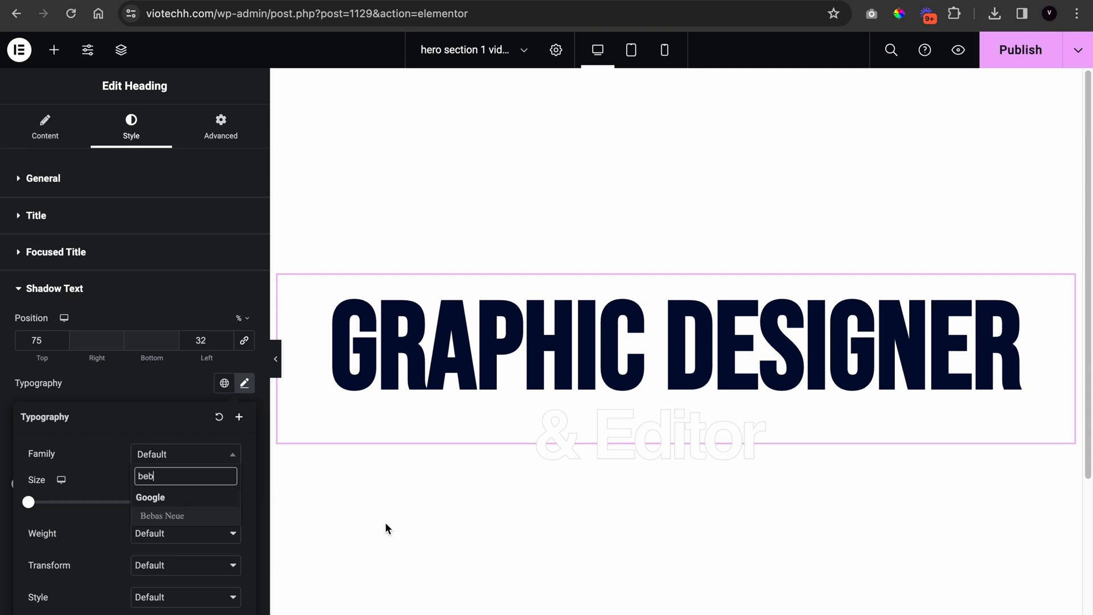
{"action": "left_click", "coordinate": [188, 515]}
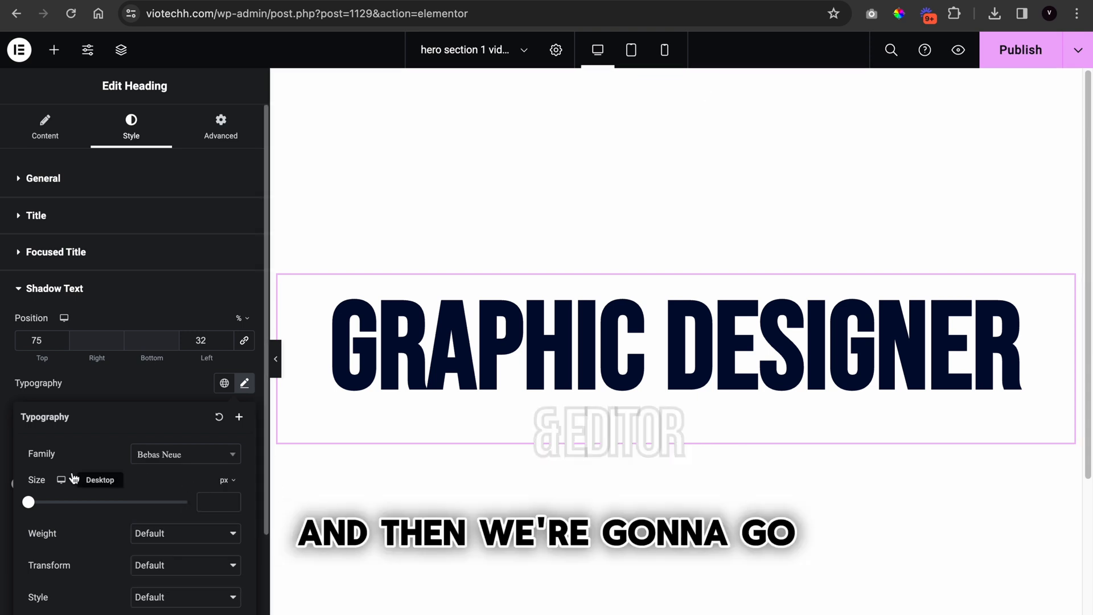
{"action": "left_click_drag", "start_coordinate": [28, 502], "coordinate": [275, 488]}
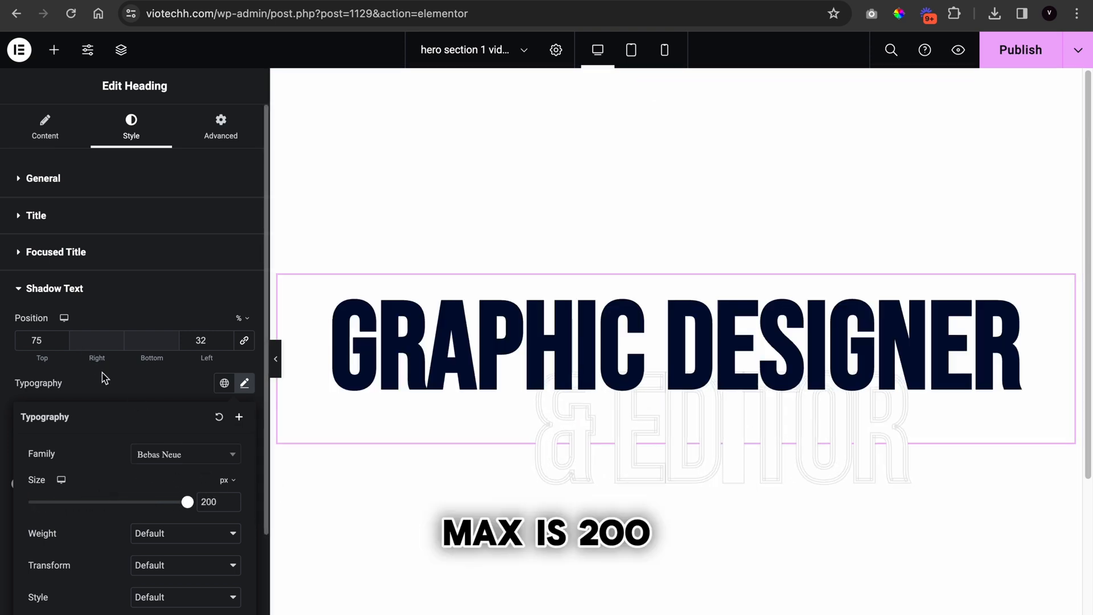
{"action": "left_click", "coordinate": [139, 399]}
Try a 6 px border width on the shadow text, and reduce it to 0 px
{"action": "left_click", "coordinate": [246, 488]}
{"action": "left_click", "coordinate": [244, 480]}
{"action": "left_click", "coordinate": [244, 480]}
{"action": "left_click", "coordinate": [245, 479]}
{"action": "left_click", "coordinate": [245, 480]}
{"action": "left_click", "coordinate": [244, 480]}
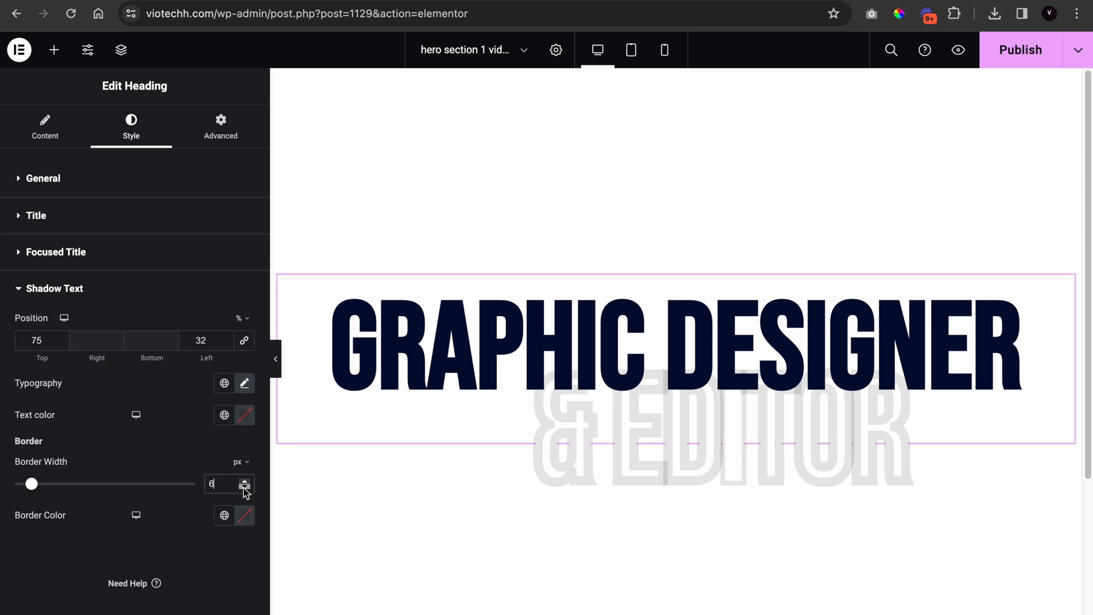
{"action": "left_click", "coordinate": [244, 488]}
{"action": "left_click", "coordinate": [244, 487]}
{"action": "left_click", "coordinate": [245, 488]}
{"action": "left_click", "coordinate": [245, 488]}
{"action": "left_click", "coordinate": [245, 488]}
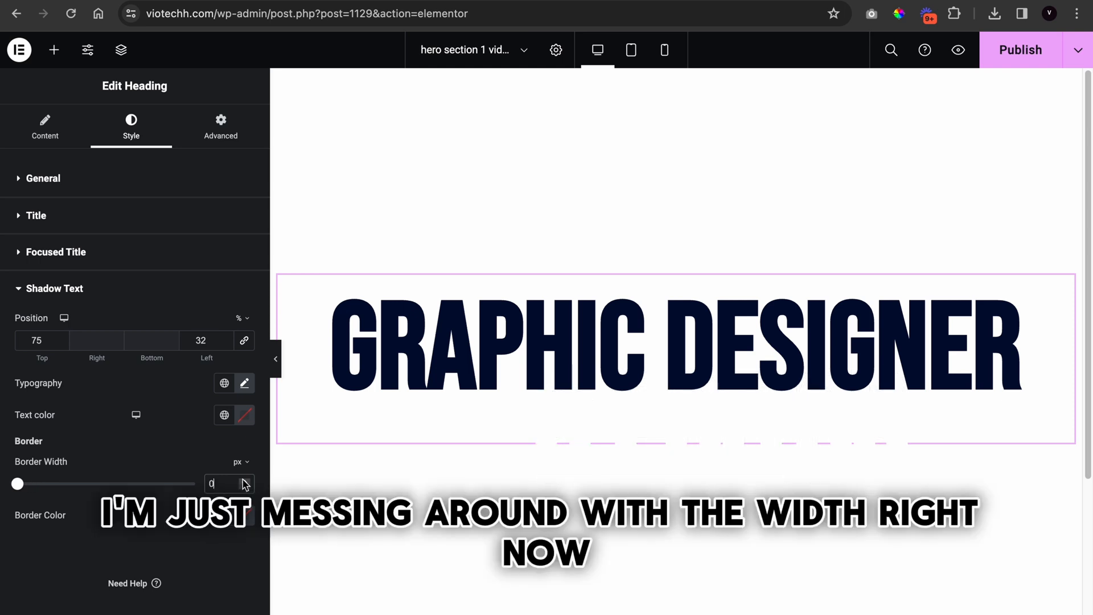
Set the shadow text's border color to the navy global color #000B31 and its border width to 1 px
{"action": "left_click", "coordinate": [224, 514]}
{"action": "scroll", "coordinate": [120, 433], "scroll_direction": "down", "scroll_amount": 5}
{"action": "scroll", "coordinate": [120, 462], "scroll_direction": "up", "scroll_amount": 3}
{"action": "scroll", "coordinate": [114, 463], "scroll_direction": "down", "scroll_amount": 5}
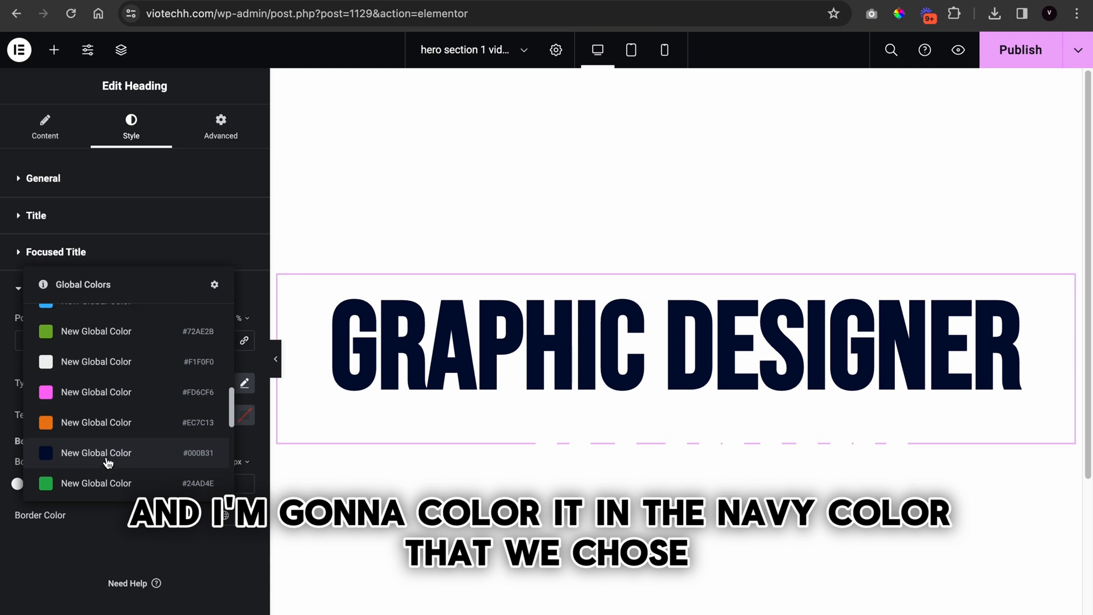
{"action": "left_click", "coordinate": [109, 462]}
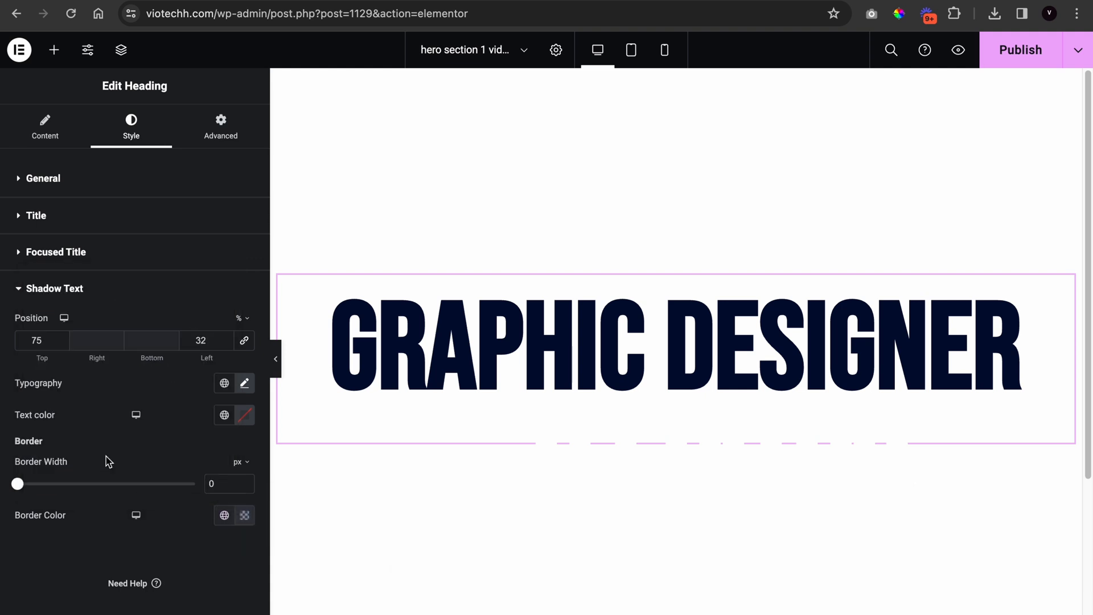
{"action": "left_click", "coordinate": [243, 481]}
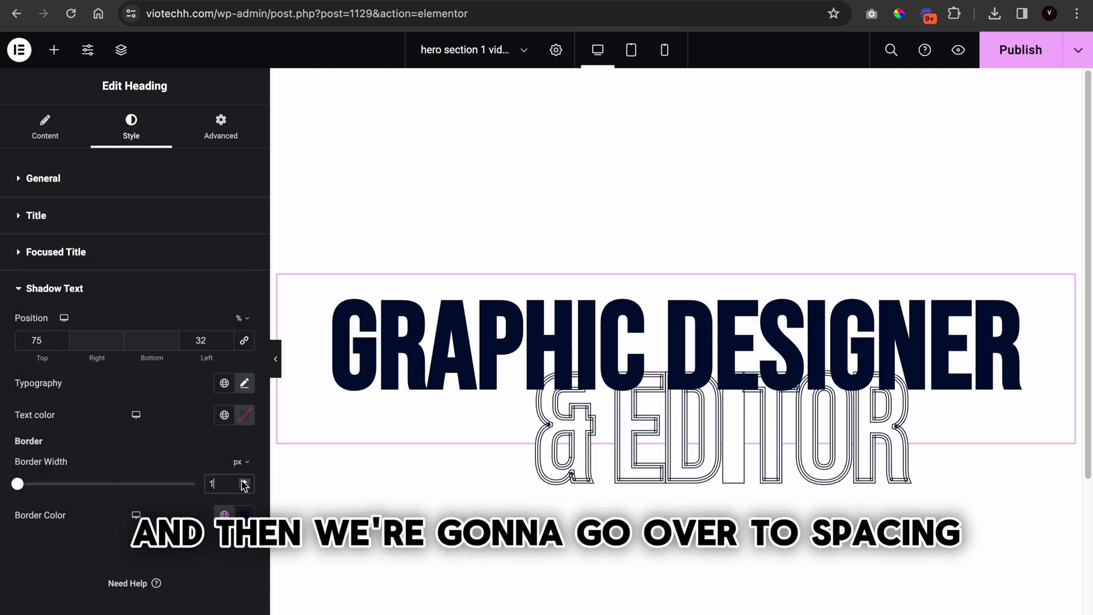
Set the shadow text's letter spacing to 1.4 px
{"action": "left_click", "coordinate": [244, 383]}
{"action": "scroll", "coordinate": [133, 530], "scroll_direction": "down", "scroll_amount": 3}
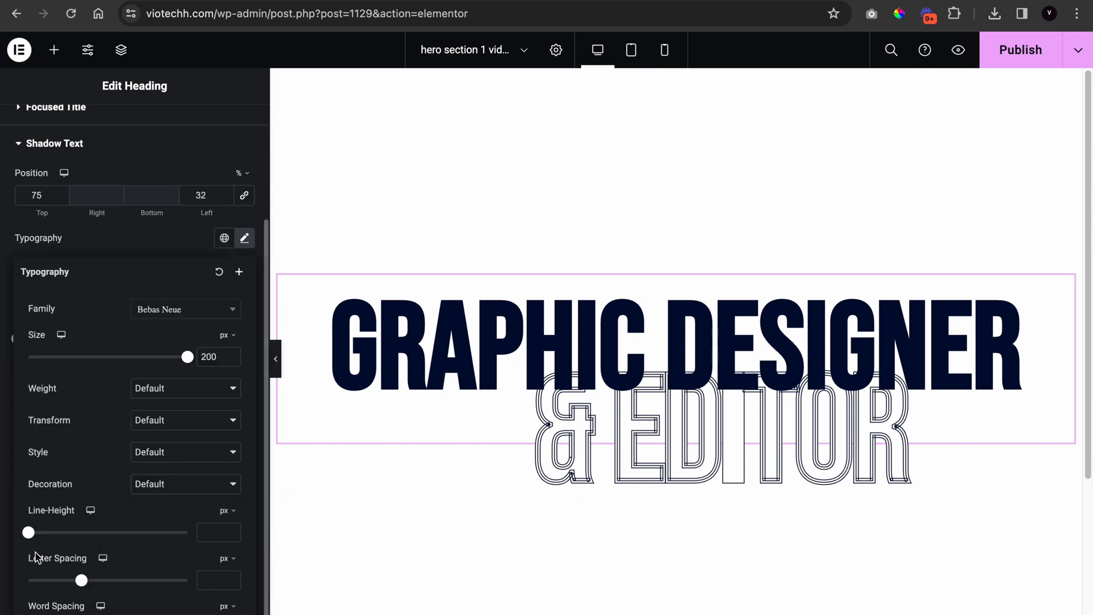
{"action": "left_click_drag", "start_coordinate": [81, 580], "coordinate": [96, 580]}
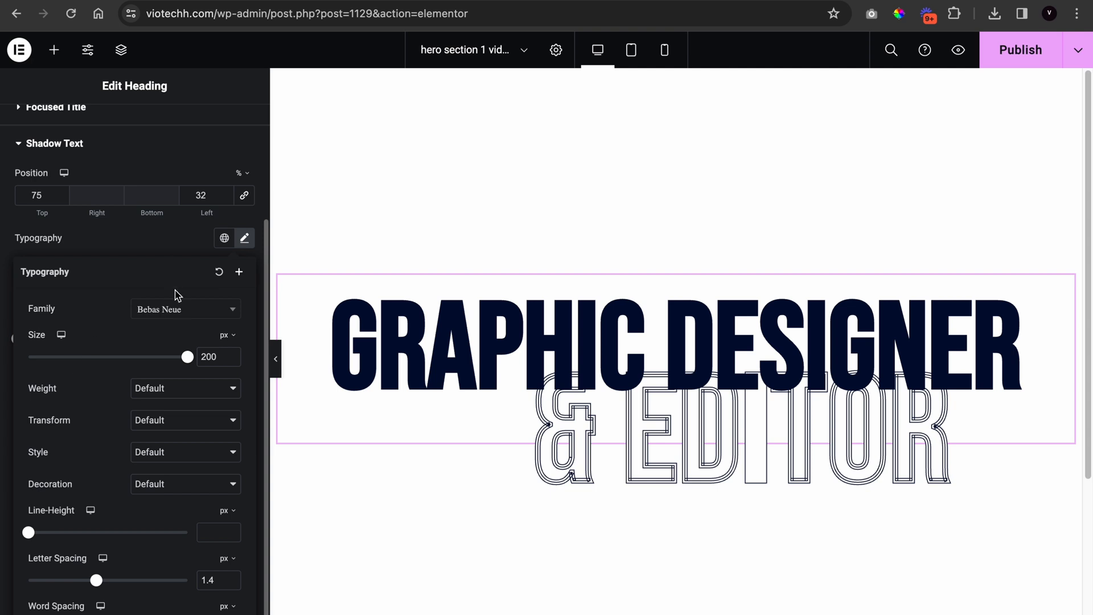
Try the Anton font family on the shadow text, and switch it back to Bebas Neue
{"action": "left_click", "coordinate": [177, 305]}
{"action": "type", "text": "antone"}
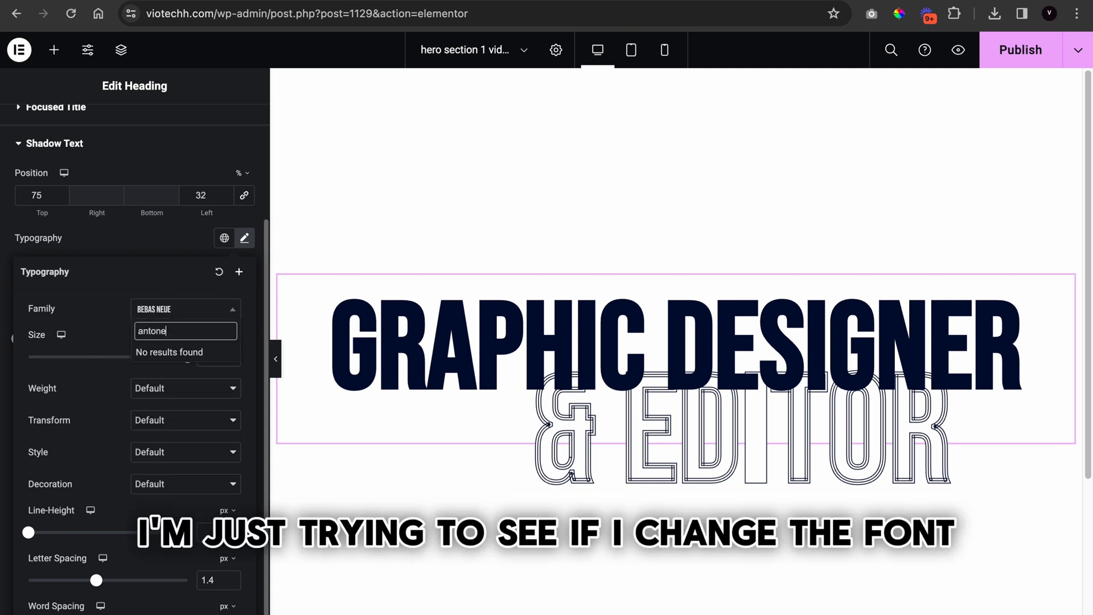
{"action": "key", "text": "BackSpace"}
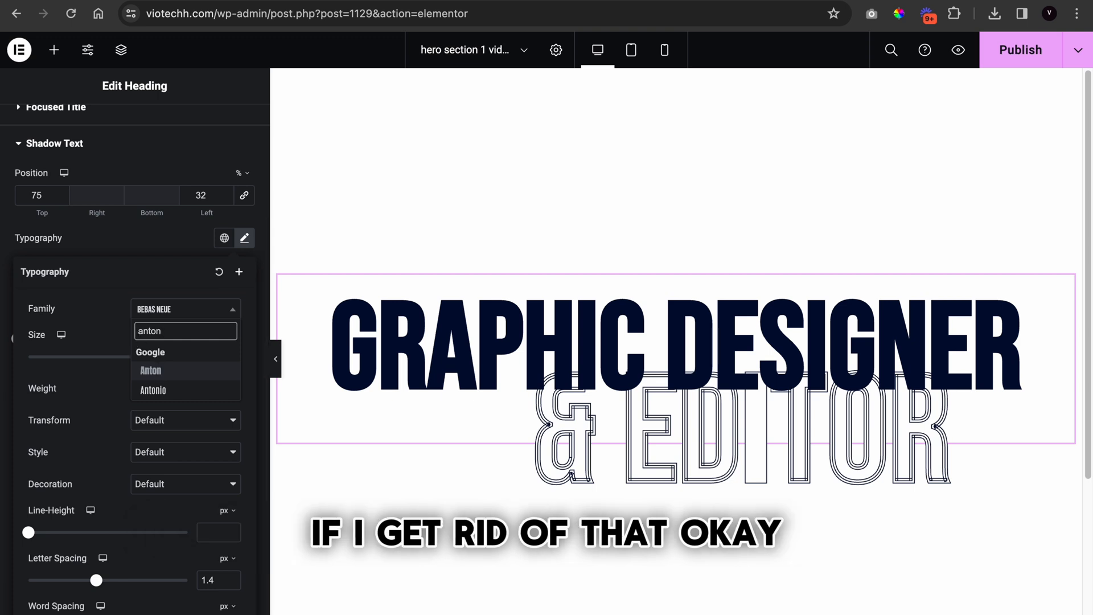
{"action": "left_click", "coordinate": [161, 372]}
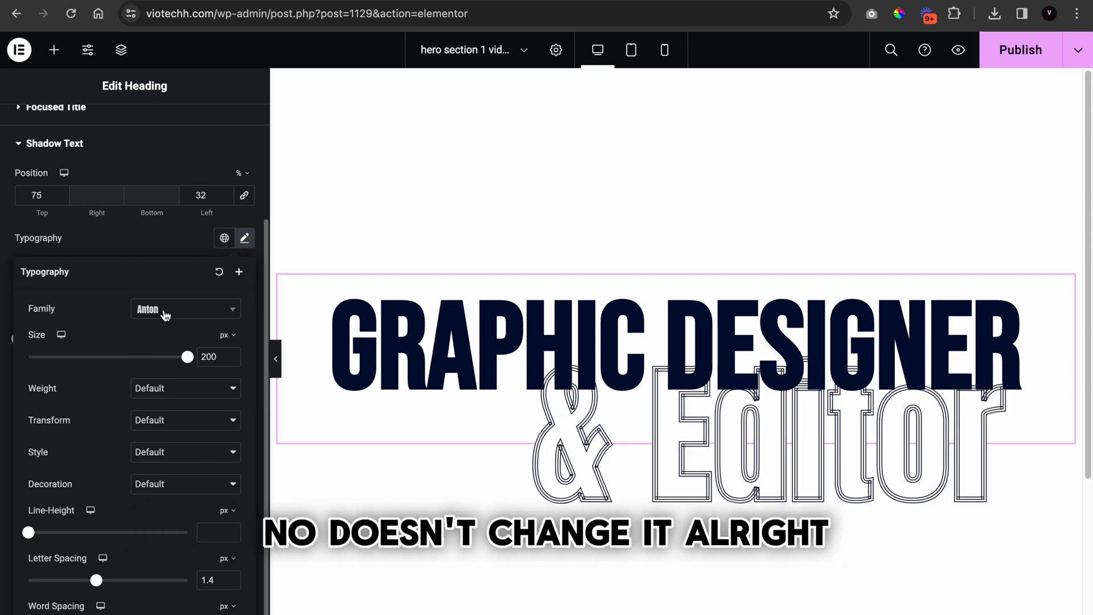
{"action": "left_click", "coordinate": [165, 316]}
{"action": "type", "text": "beba"}
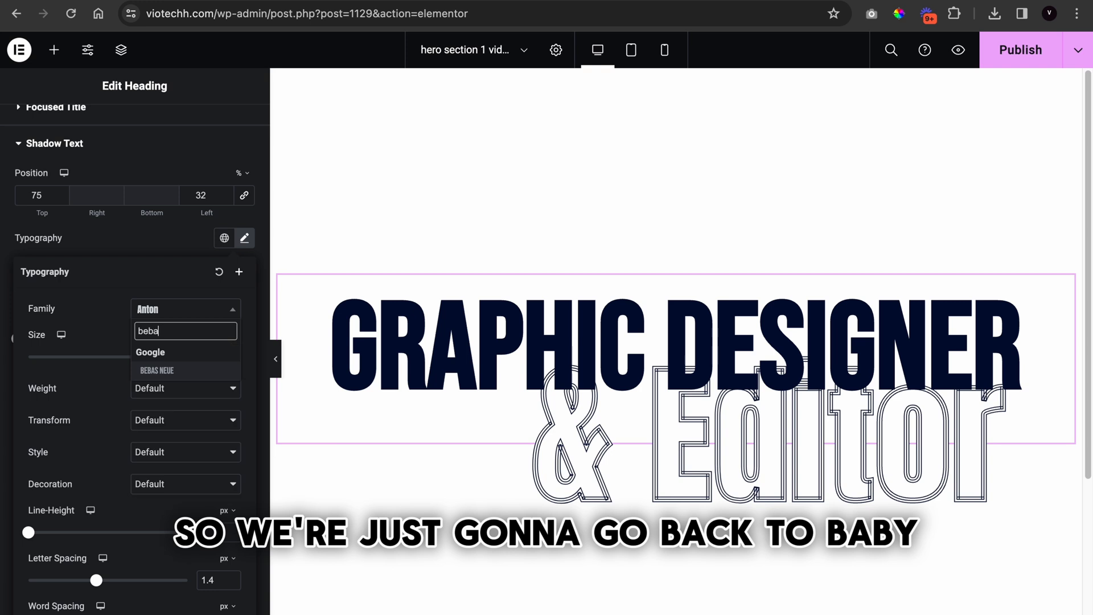
{"action": "type", "text": "s"}
{"action": "left_click", "coordinate": [207, 370]}
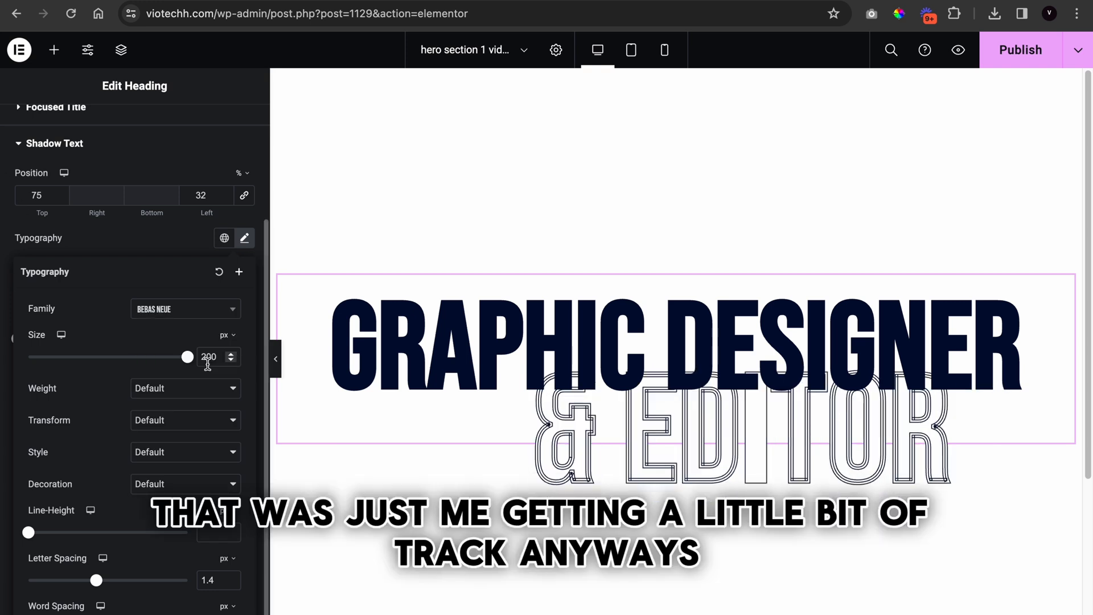
Set the shadow text's font weight to 700 (Bold)
{"action": "left_click", "coordinate": [163, 396]}
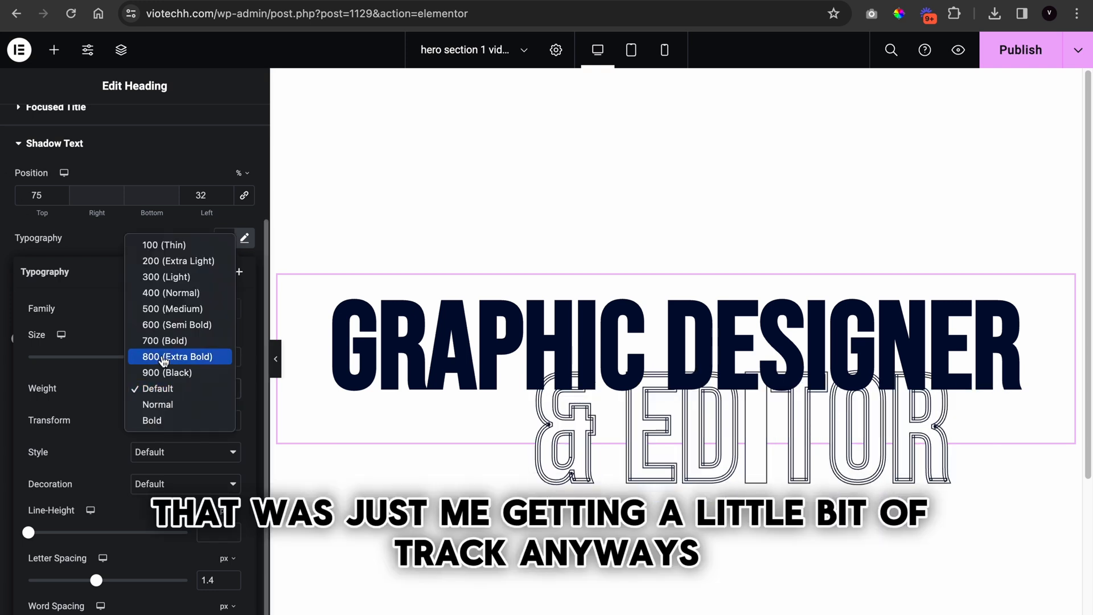
{"action": "left_click", "coordinate": [171, 355]}
{"action": "left_click", "coordinate": [179, 392]}
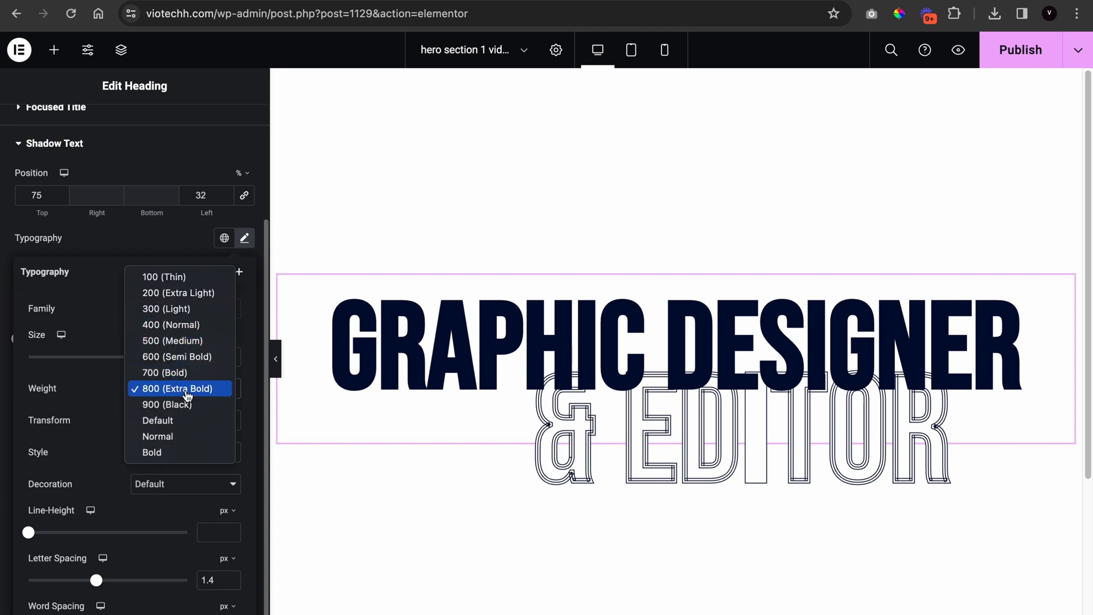
{"action": "left_click", "coordinate": [168, 374]}
{"action": "left_click", "coordinate": [110, 251]}
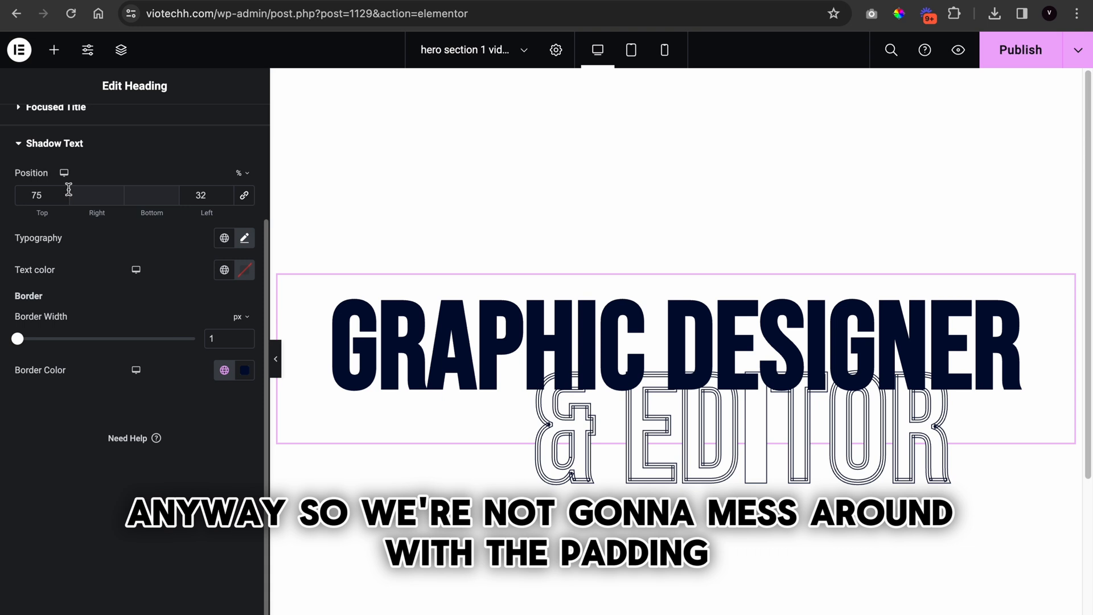
Set the shadow text's top position offset to 104% and its left offset to 26%
{"action": "scroll", "coordinate": [62, 196], "scroll_direction": "up", "scroll_amount": 3}
{"action": "double_click", "coordinate": [61, 336]}
{"action": "left_click", "coordinate": [62, 337]}
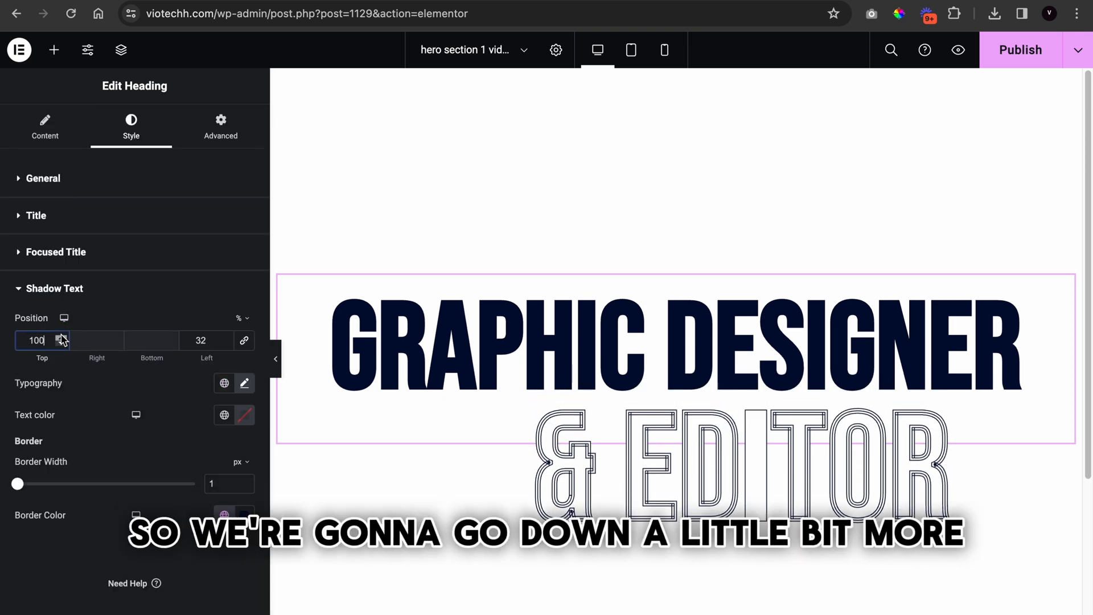
{"action": "left_click", "coordinate": [226, 343]}
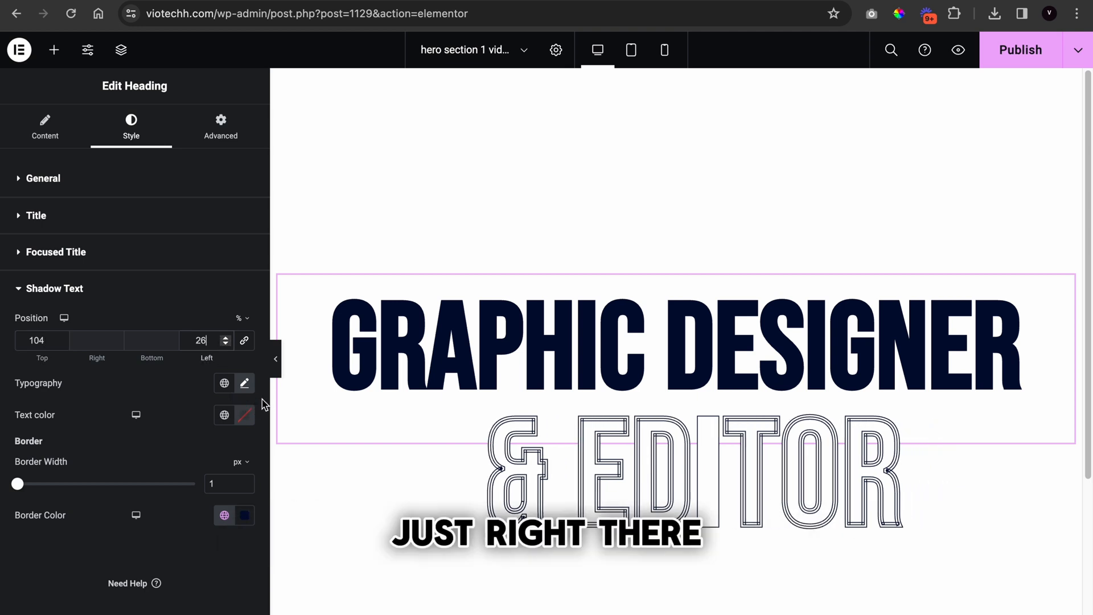
Try border widths of 3 px and 0 px on the shadow text, and return it to 1 px
{"action": "left_click", "coordinate": [243, 481]}
{"action": "left_click", "coordinate": [244, 481]}
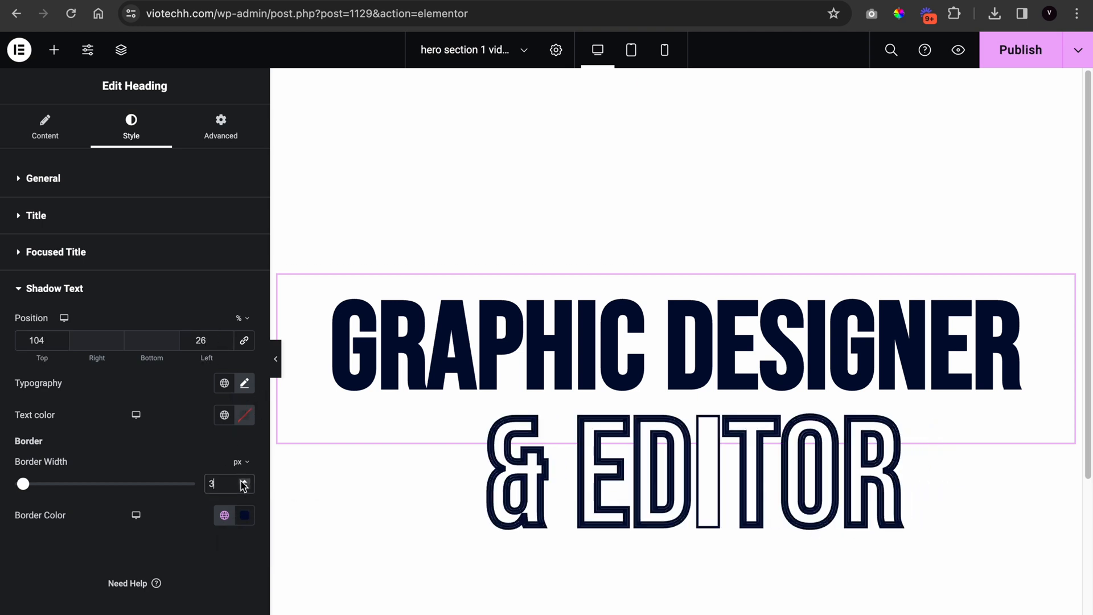
{"action": "left_click", "coordinate": [244, 487]}
{"action": "left_click", "coordinate": [244, 488]}
{"action": "left_click", "coordinate": [244, 488]}
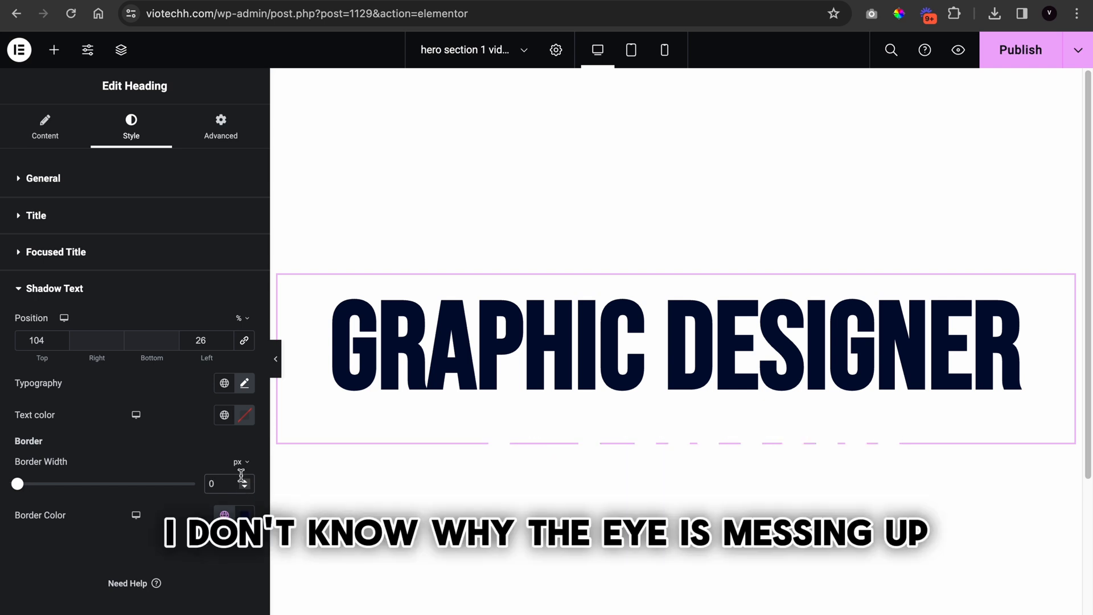
{"action": "left_click", "coordinate": [244, 481]}
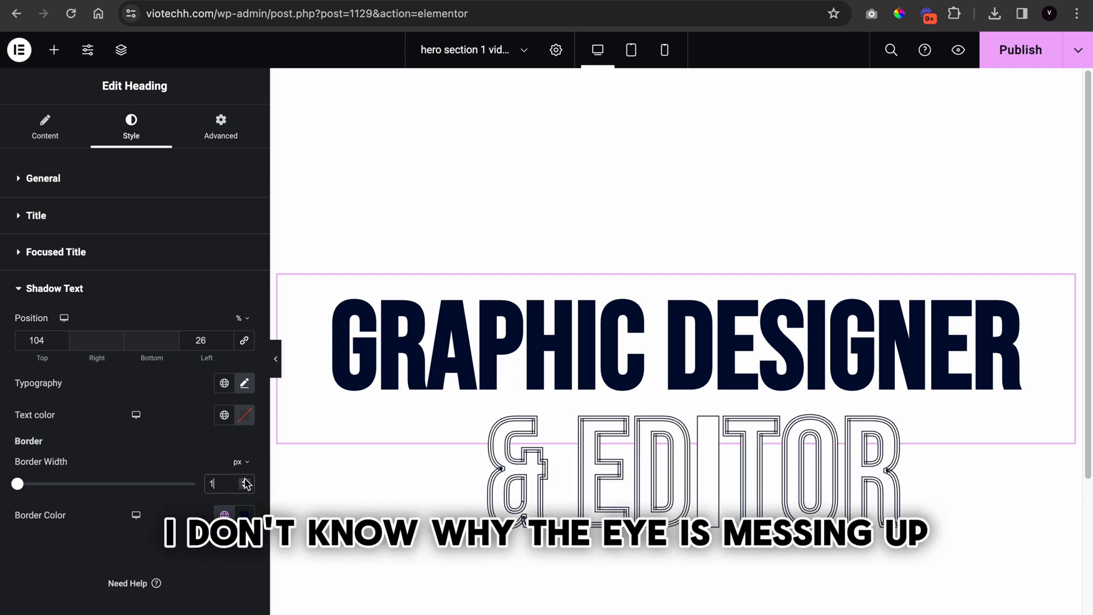
Preview the heading at full width, and set the shadow text's left position offset to 28%
{"action": "left_click", "coordinate": [275, 354]}
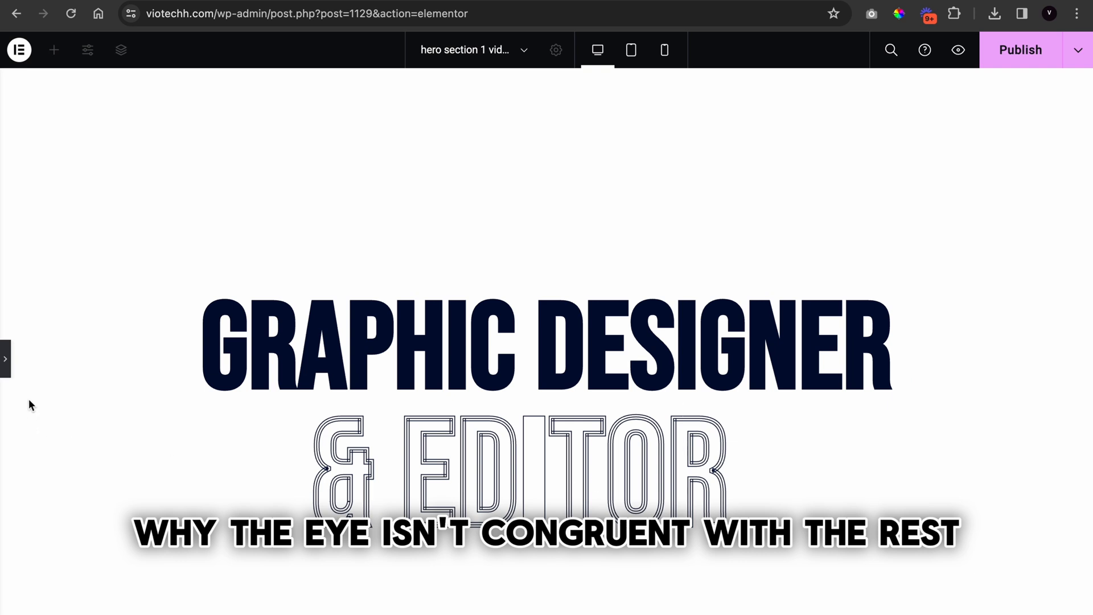
{"action": "left_click", "coordinate": [5, 359]}
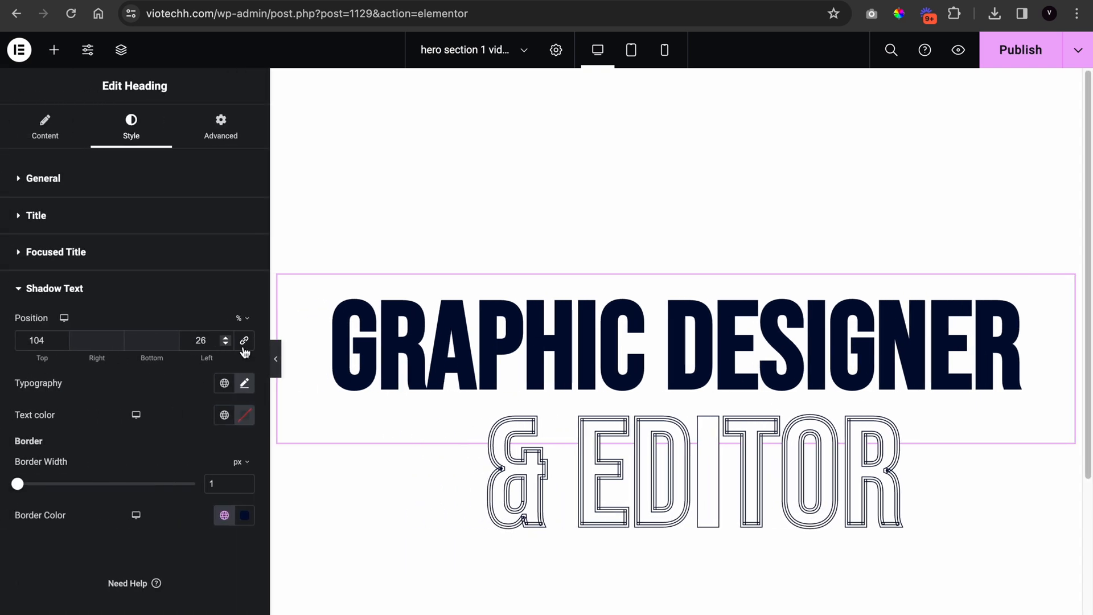
{"action": "left_click", "coordinate": [226, 337]}
{"action": "left_click", "coordinate": [226, 337]}
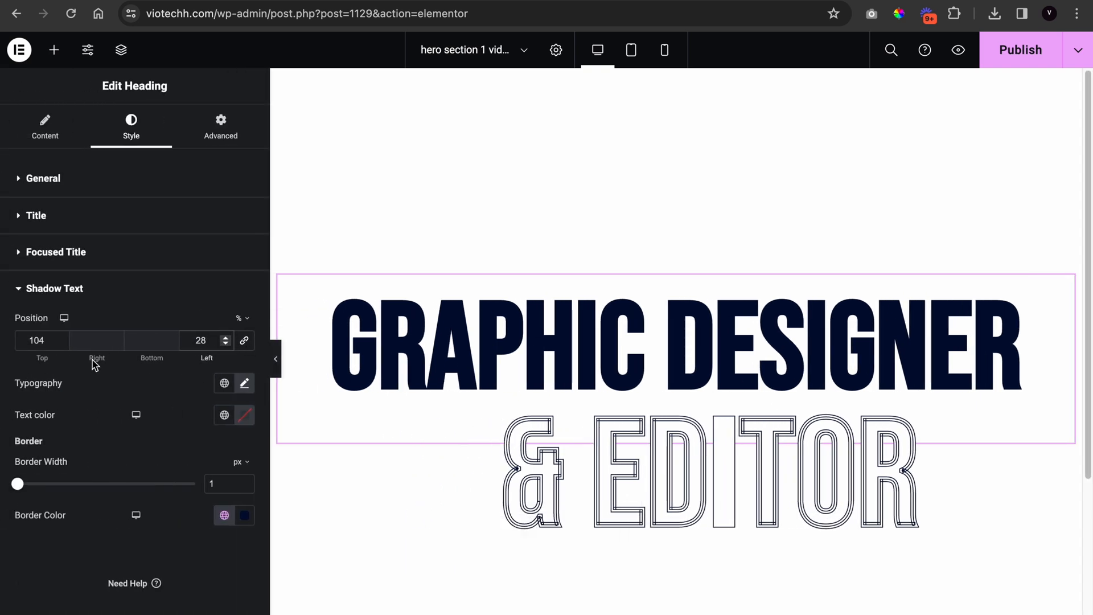
Apply the green global color #61CE70 to the shadow text, and lower the text color's opacity to fully transparent
{"action": "left_click", "coordinate": [225, 415]}
{"action": "left_click", "coordinate": [103, 345]}
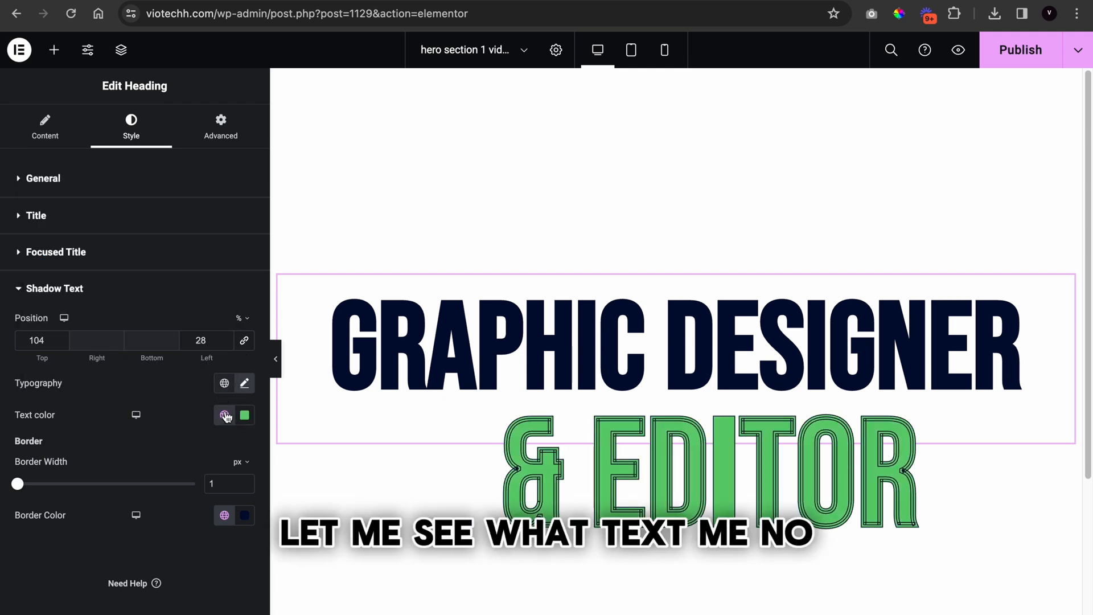
{"action": "left_click", "coordinate": [244, 415]}
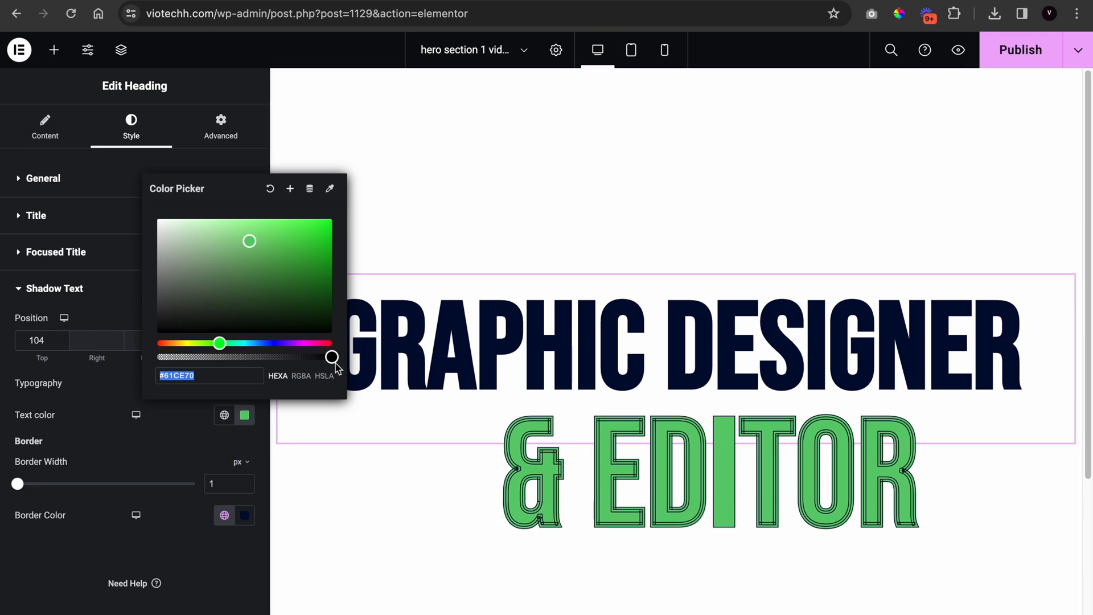
{"action": "left_click_drag", "start_coordinate": [333, 364], "coordinate": [41, 377]}
{"action": "left_click", "coordinate": [285, 395]}
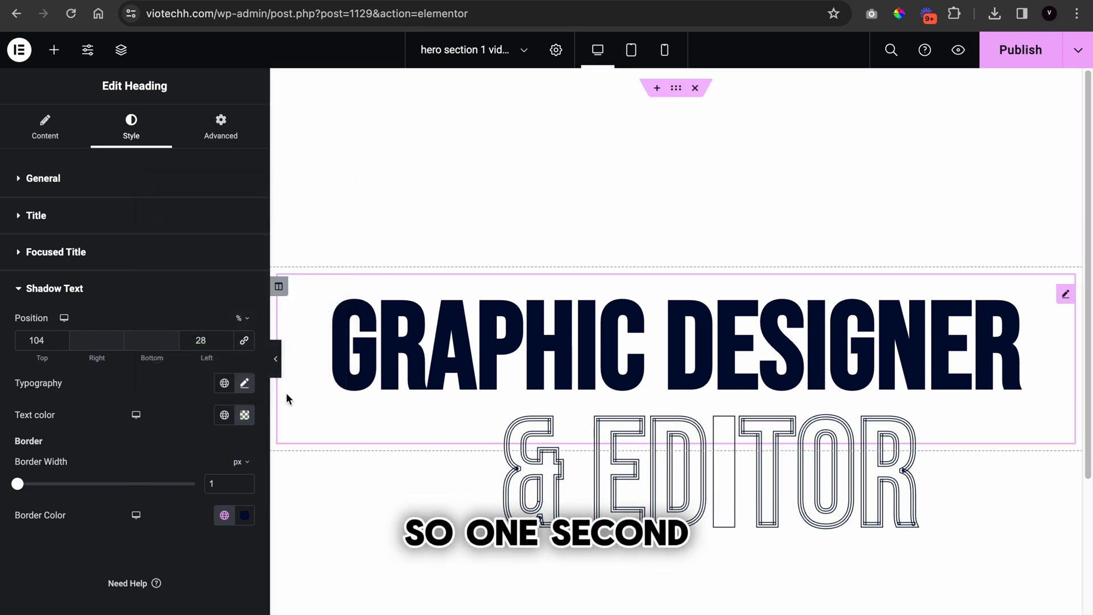
Set the shadow text's letter spacing to 1.8 px, and preview the heading at full width
{"action": "left_click", "coordinate": [244, 382]}
{"action": "scroll", "coordinate": [171, 564], "scroll_direction": "down", "scroll_amount": 3}
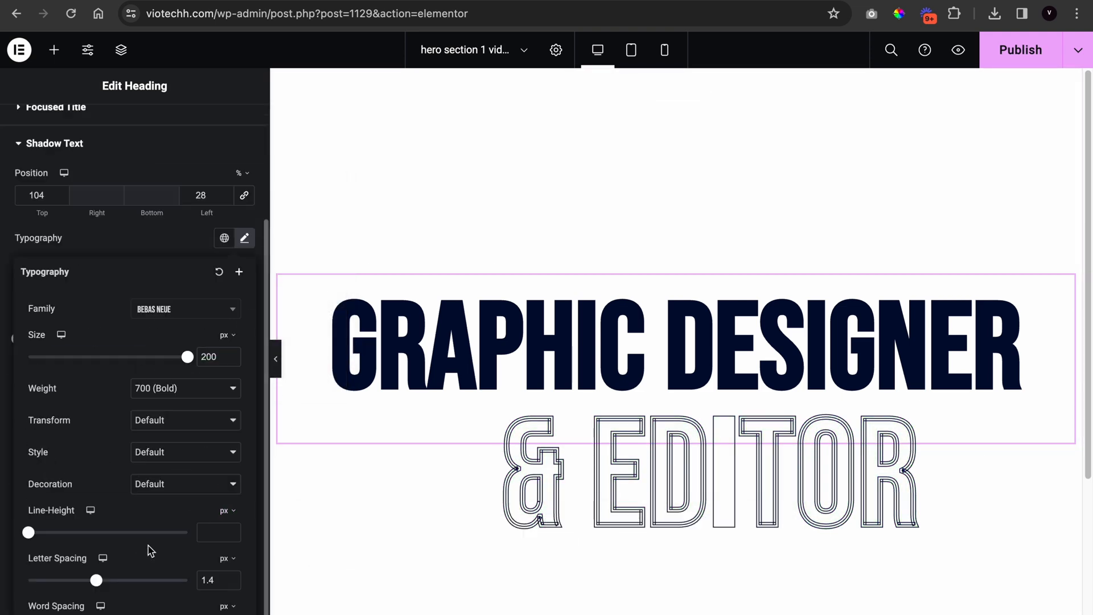
{"action": "mouse_move", "coordinate": [96, 580]}
{"action": "left_mouse_down"}
{"action": "mouse_move", "coordinate": [17, 581]}
{"action": "mouse_move", "coordinate": [117, 579]}
{"action": "mouse_move", "coordinate": [101, 580]}
{"action": "left_mouse_up"}
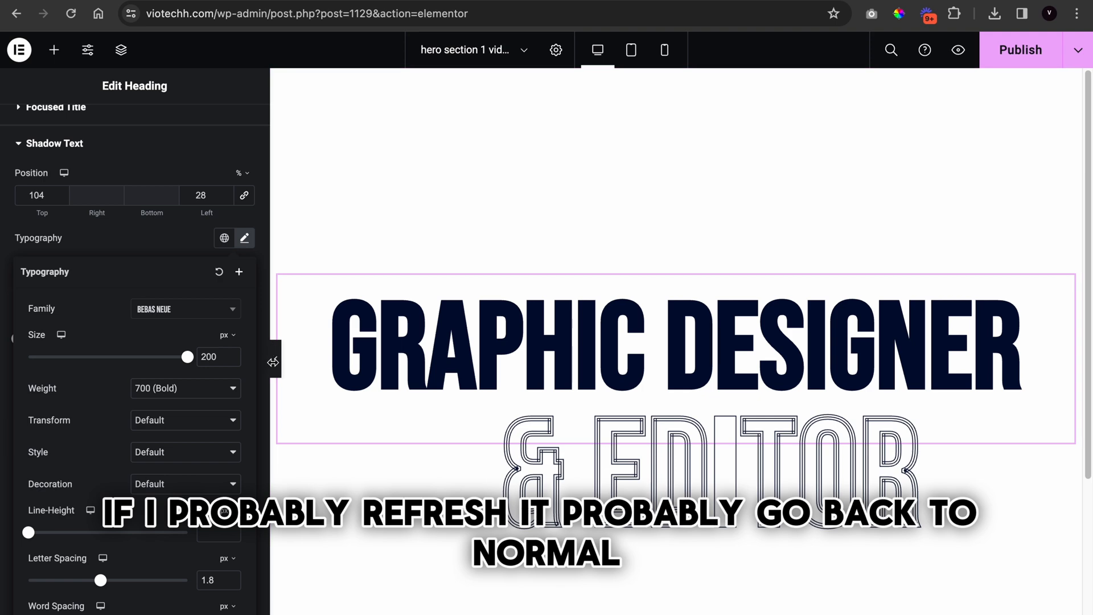
{"action": "left_click", "coordinate": [273, 362]}
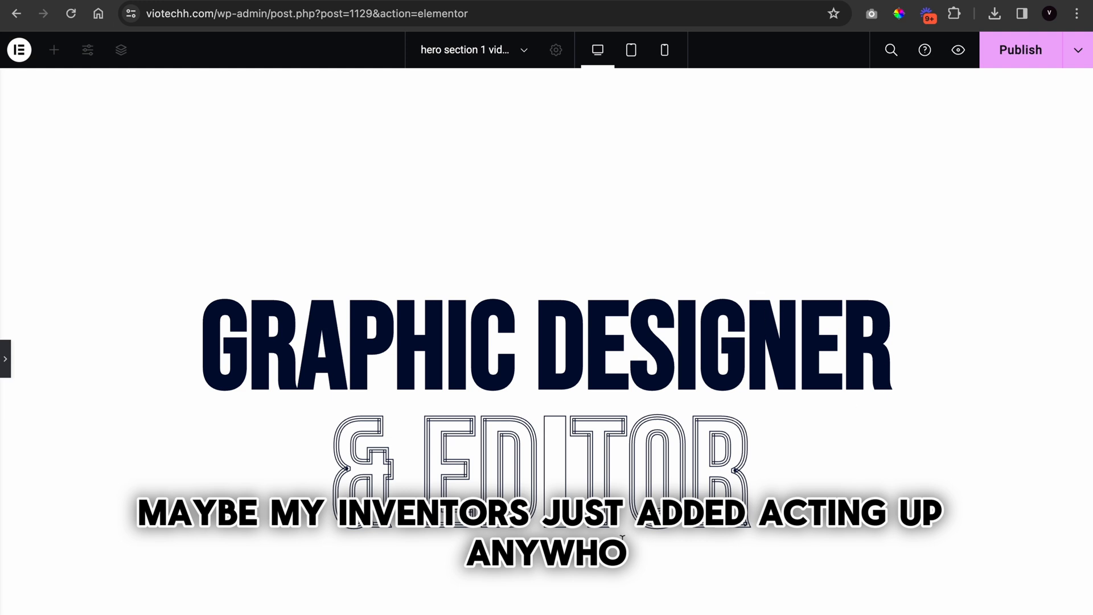
Add an Image widget to the section directly below the heading
{"action": "left_click", "coordinate": [5, 367]}
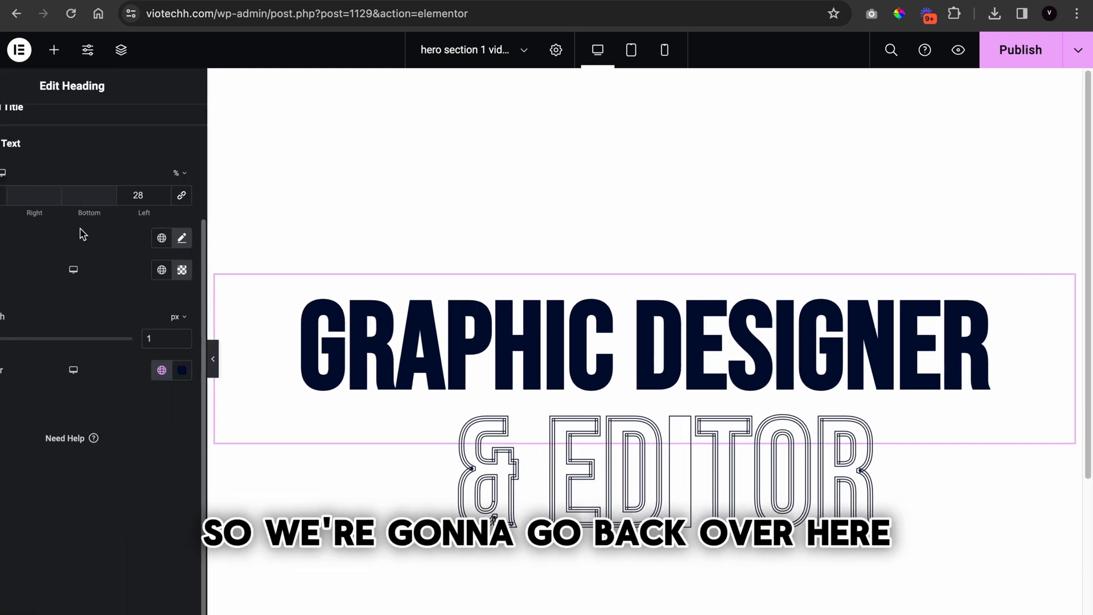
{"action": "left_click", "coordinate": [65, 61]}
{"action": "left_click_drag", "start_coordinate": [70, 386], "coordinate": [768, 589]}
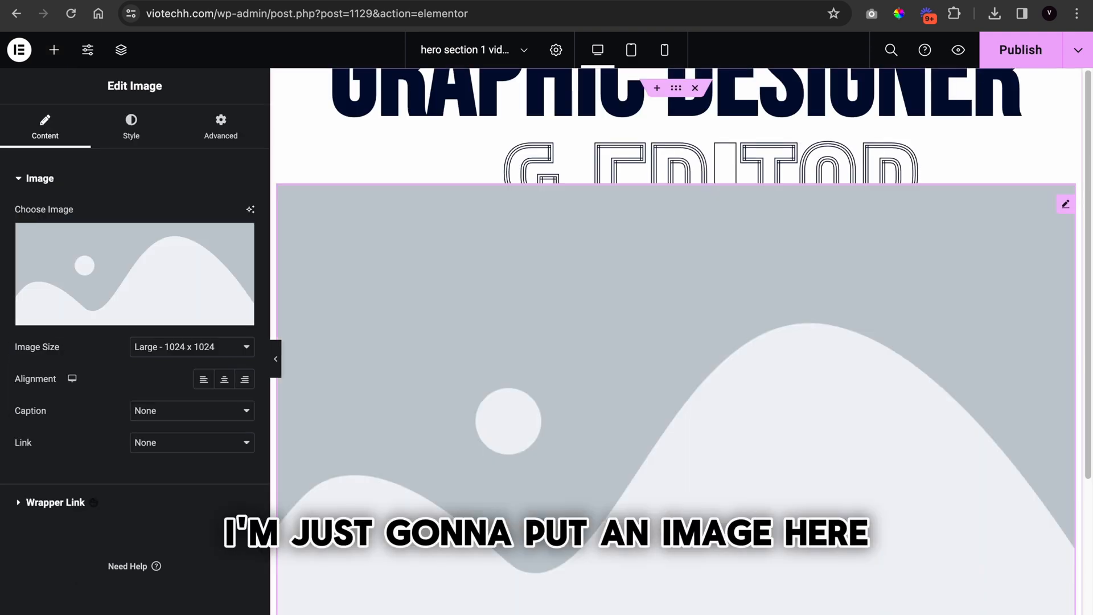
Fill the image widget with the media library cutout of the curly-haired man in a white T-shirt
{"action": "left_click", "coordinate": [156, 308]}
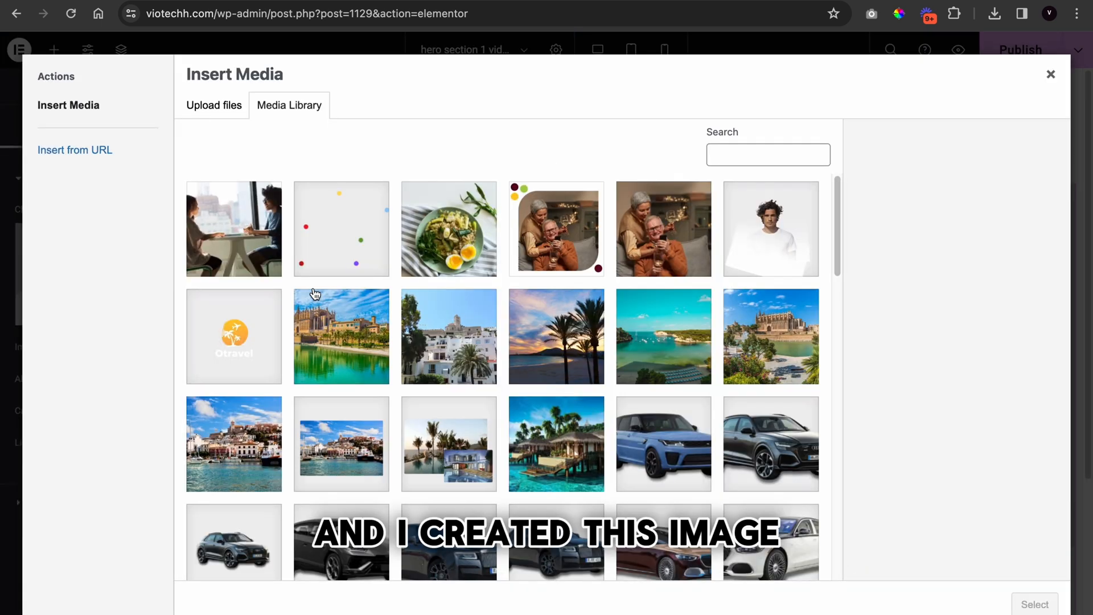
{"action": "left_click", "coordinate": [769, 268]}
{"action": "left_click", "coordinate": [1034, 606]}
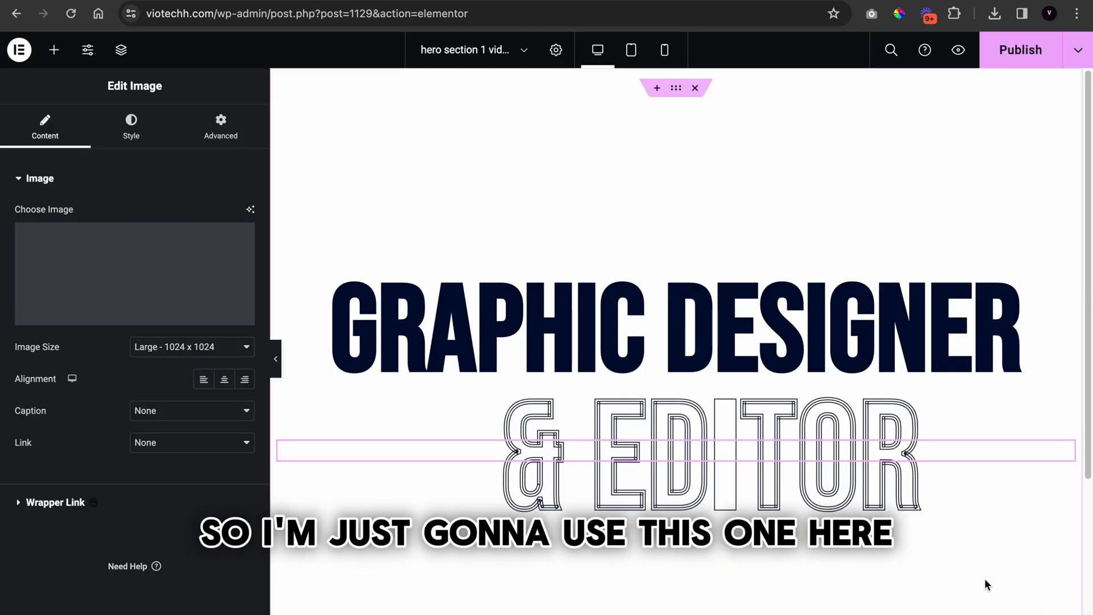
{"action": "scroll", "coordinate": [859, 561], "scroll_direction": "down", "scroll_amount": 5}
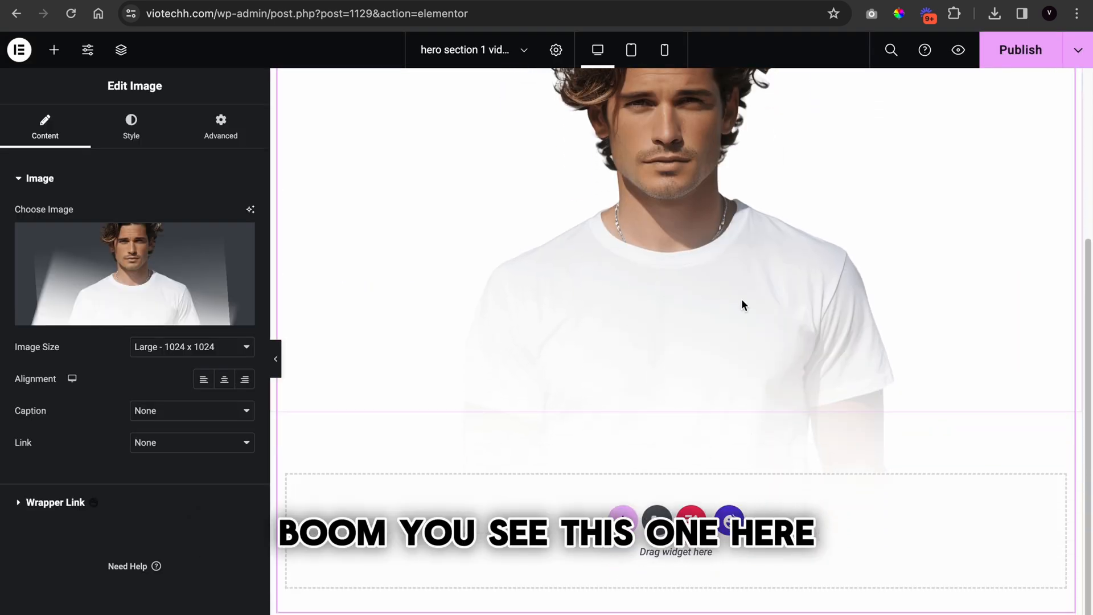
{"action": "scroll", "coordinate": [707, 288], "scroll_direction": "up", "scroll_amount": 3}
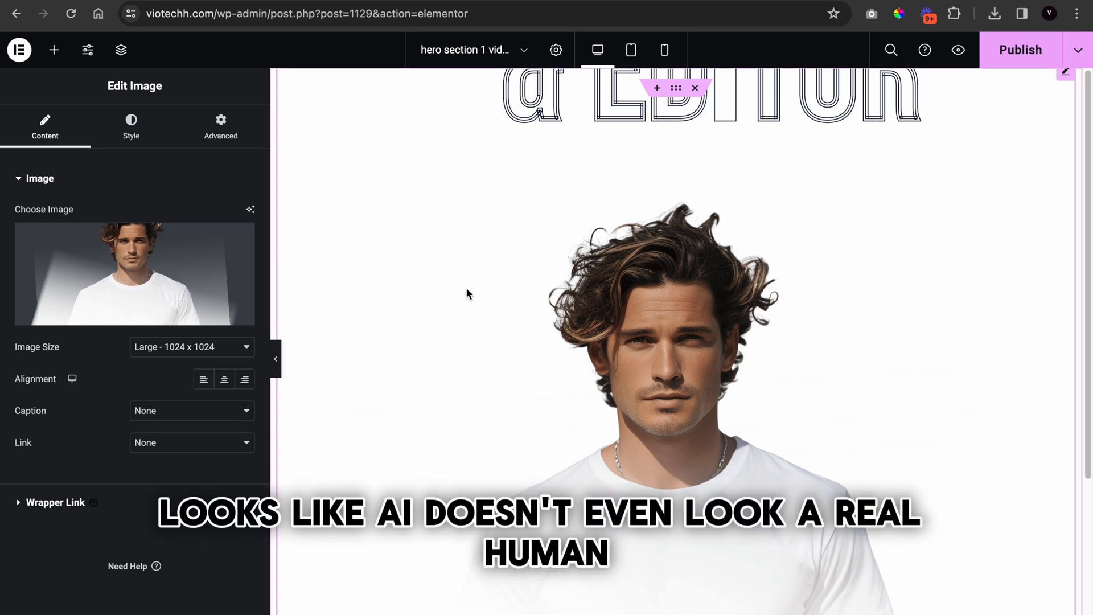
Set the image's width to 41%, and preview the section at full width
{"action": "left_click", "coordinate": [128, 140]}
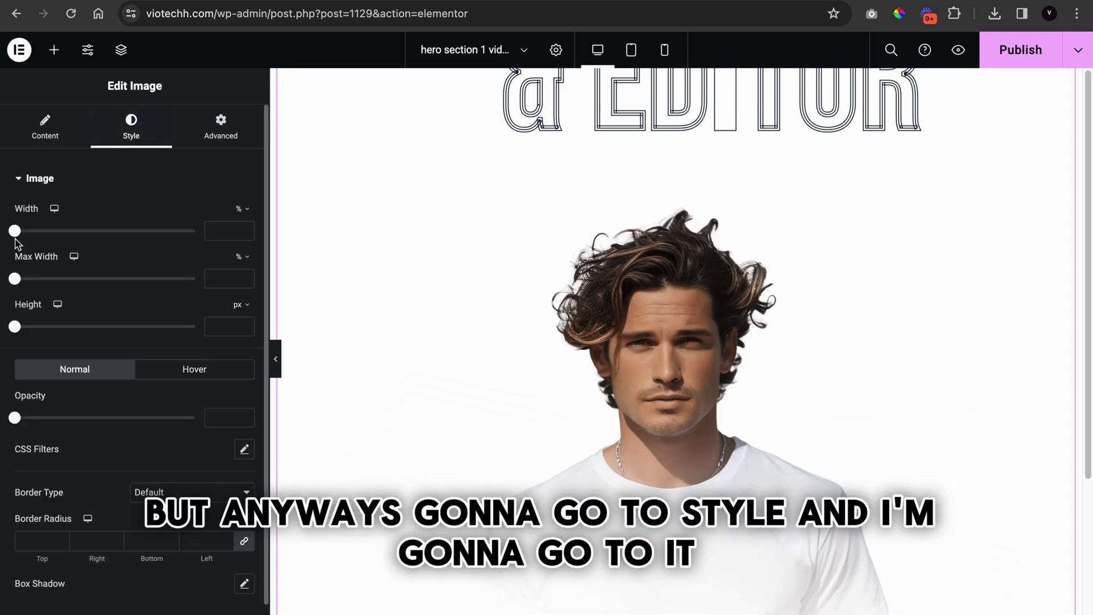
{"action": "left_click_drag", "start_coordinate": [27, 234], "coordinate": [93, 245]}
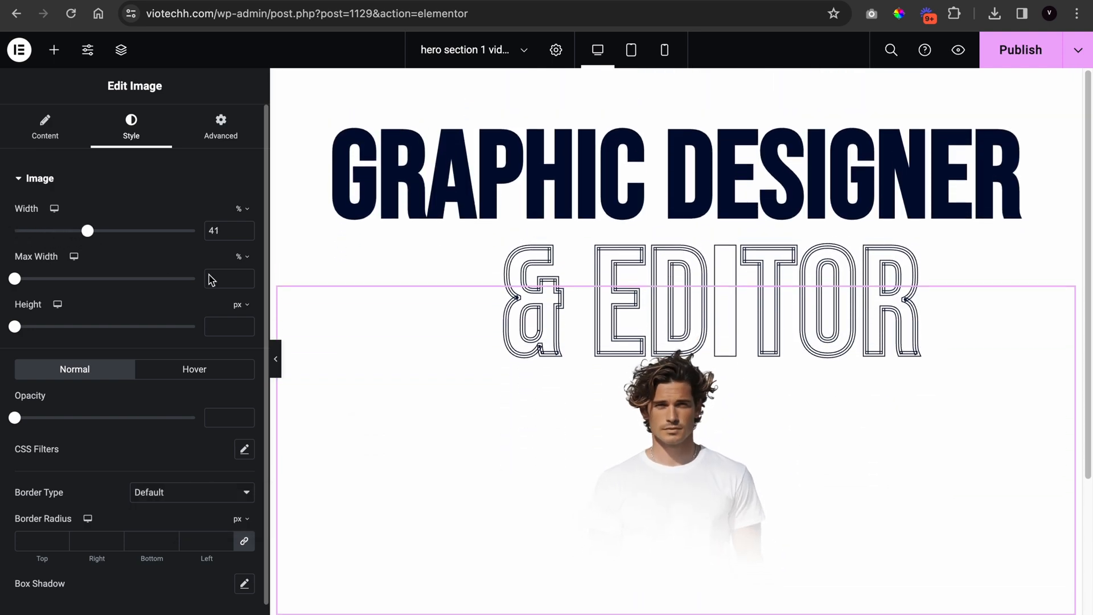
{"action": "left_click", "coordinate": [276, 356]}
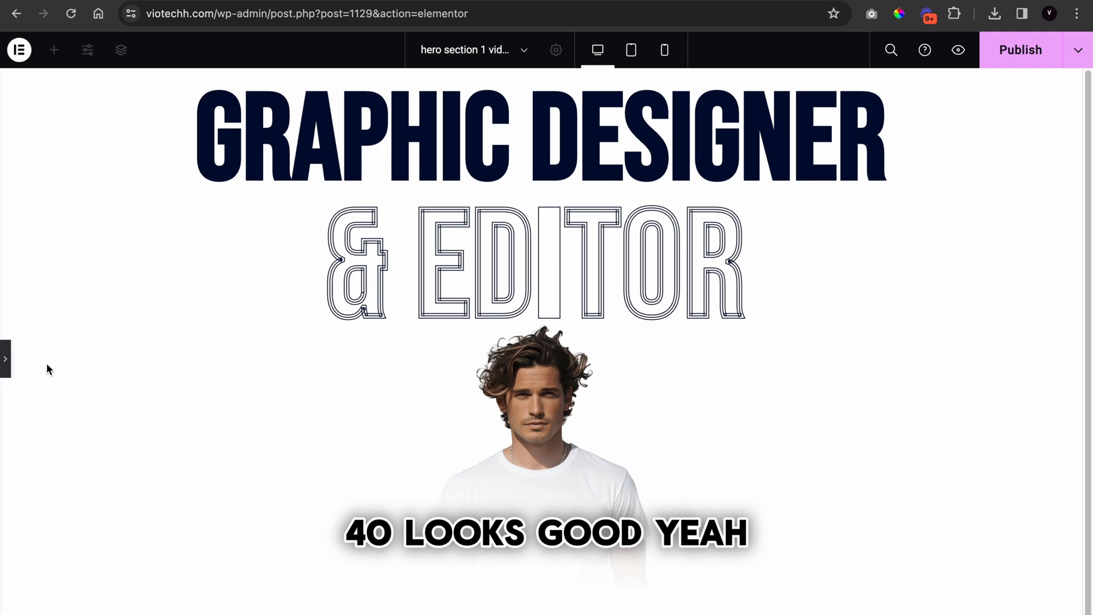
{"action": "left_click", "coordinate": [5, 357]}
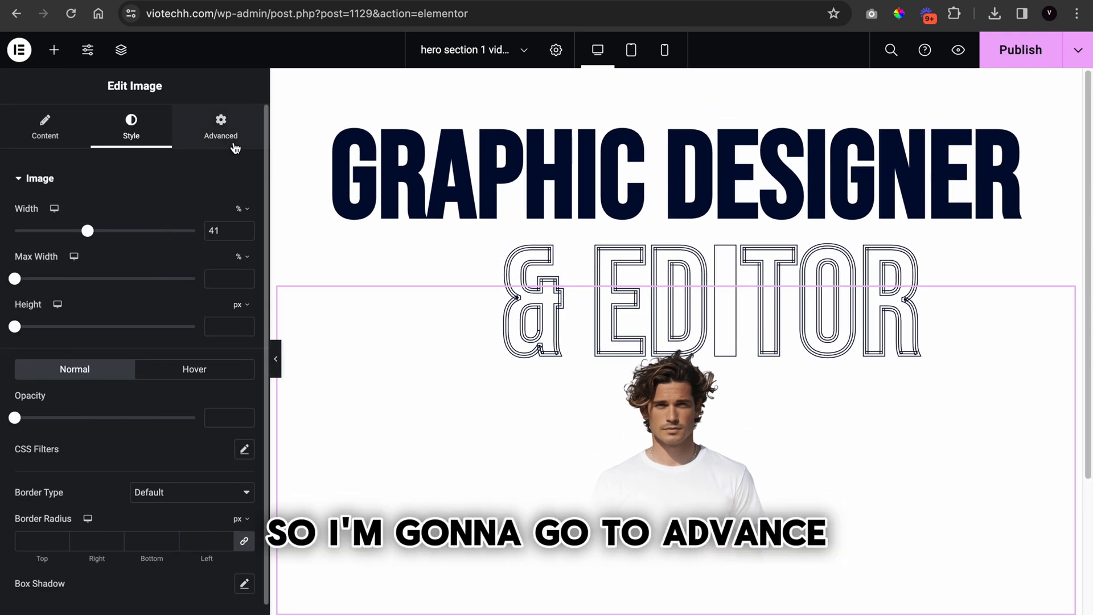
Set the image's top margin to -97 px so it overlaps the outlined text, and preview the section at full width
{"action": "left_click", "coordinate": [227, 135]}
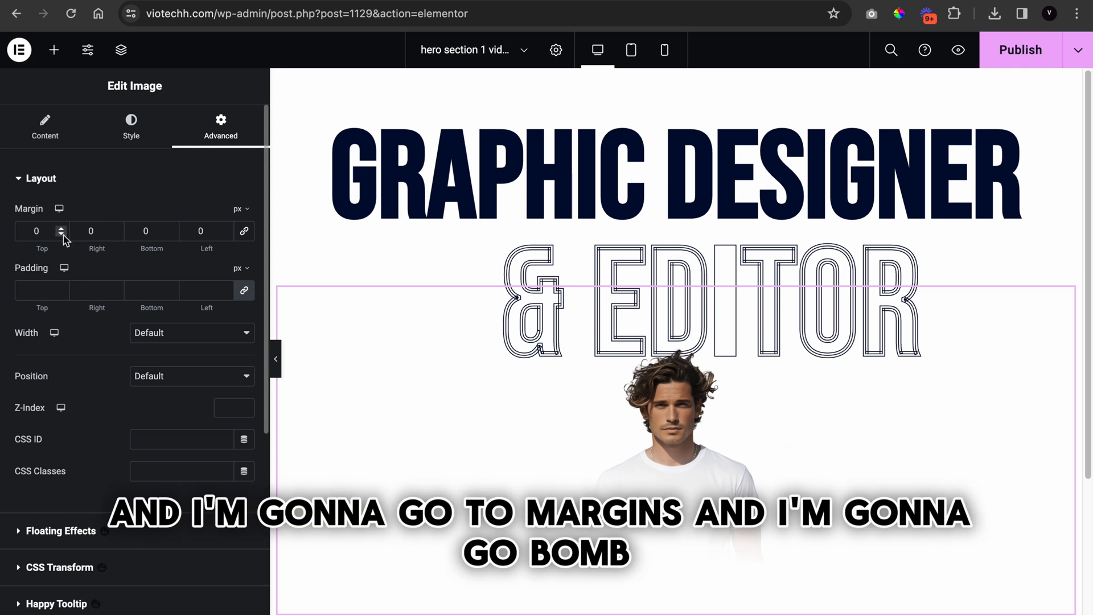
{"action": "left_click_drag", "start_coordinate": [63, 236], "coordinate": [64, 238]}
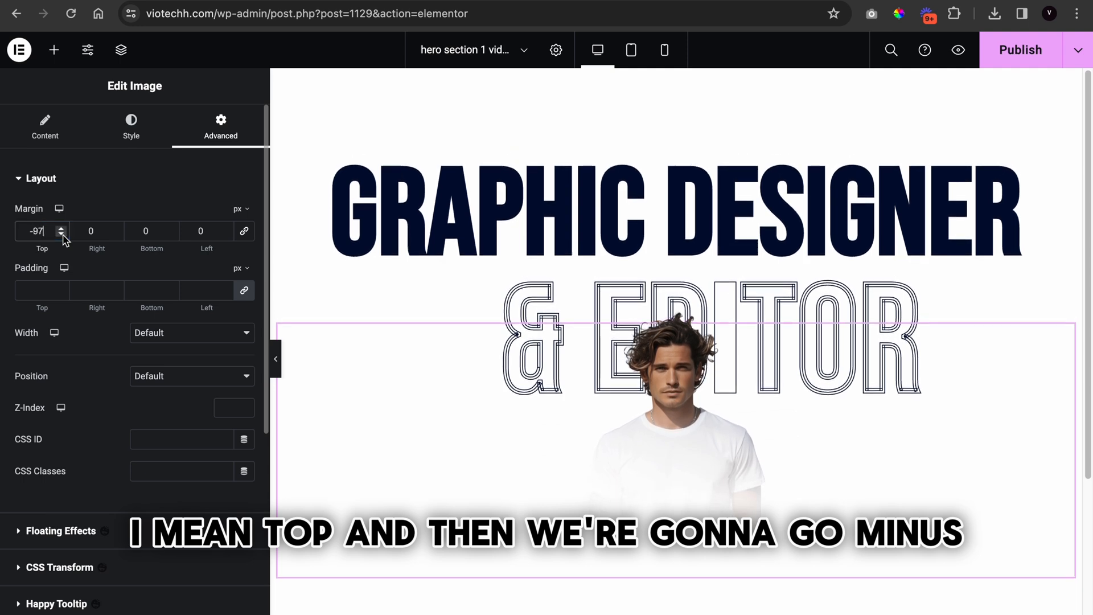
{"action": "left_click", "coordinate": [276, 360]}
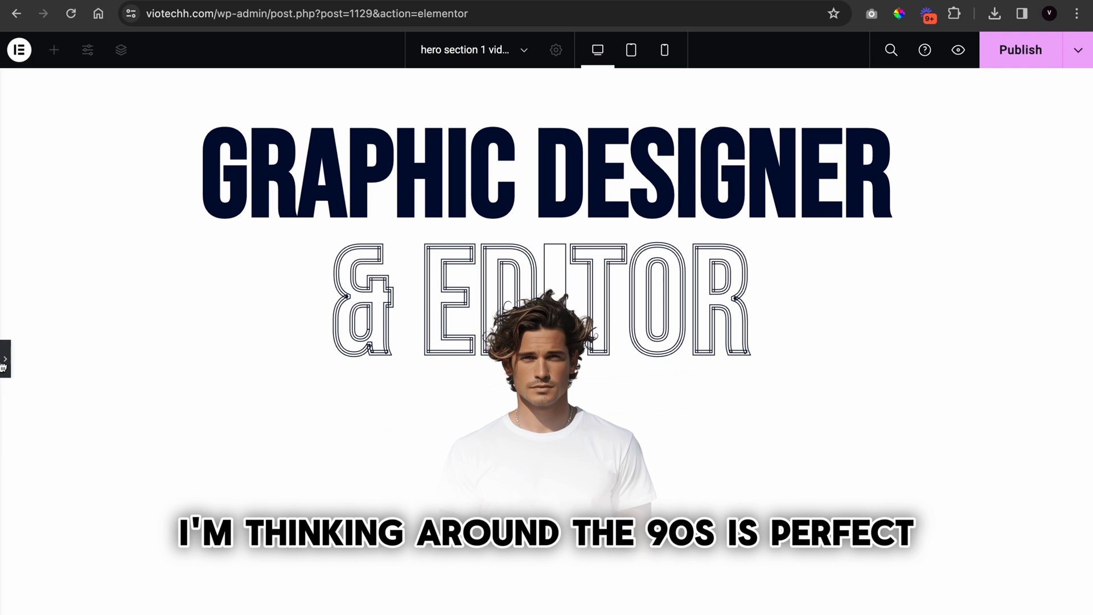
{"action": "left_click", "coordinate": [4, 364]}
Lower the image's top margin to -101 px, and check the overlap at full width
{"action": "left_click", "coordinate": [63, 235]}
{"action": "left_click", "coordinate": [62, 235]}
{"action": "left_click", "coordinate": [62, 235]}
{"action": "left_click", "coordinate": [62, 235]}
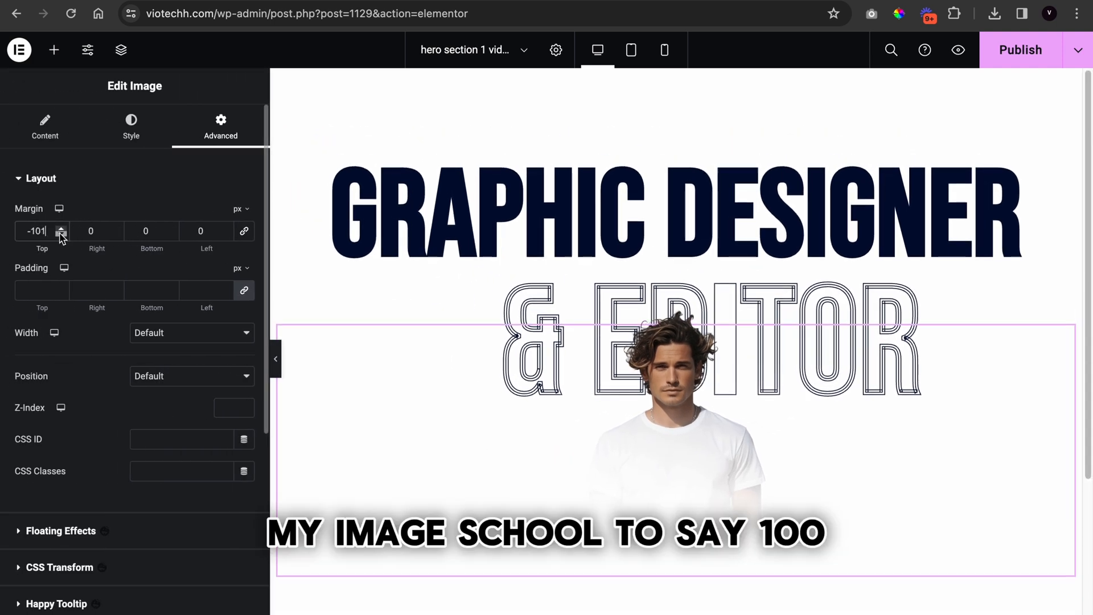
{"action": "left_click", "coordinate": [276, 358]}
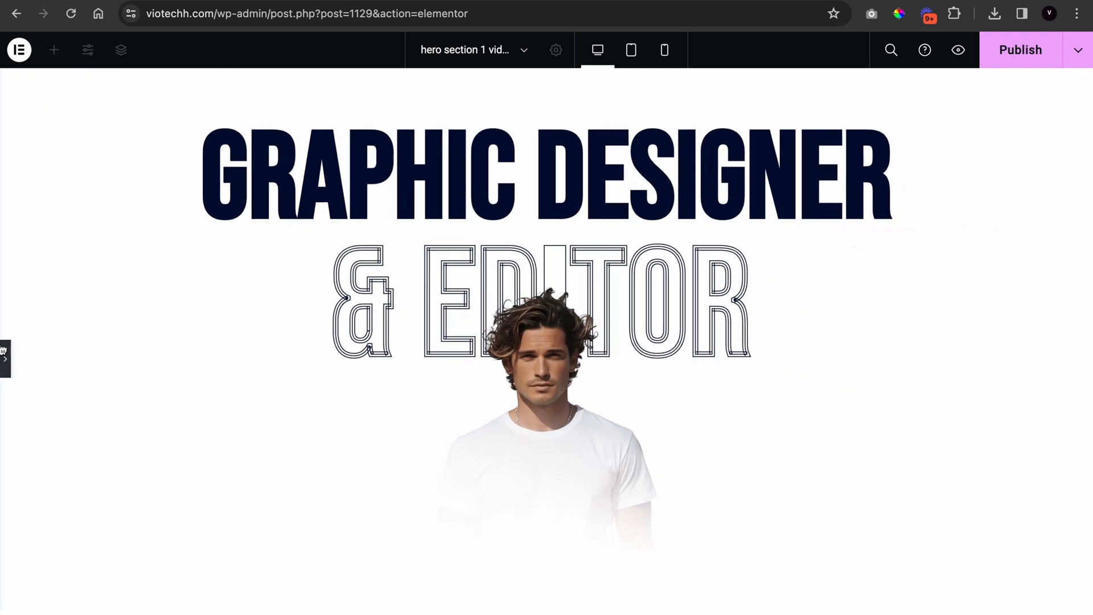
{"action": "left_click", "coordinate": [3, 352]}
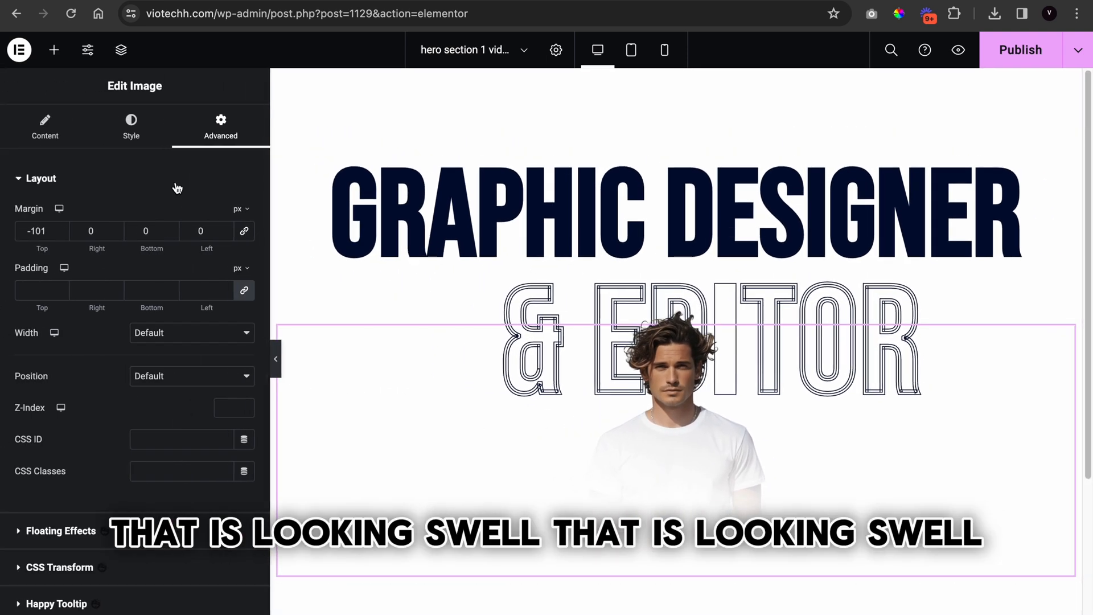
Lower the image's top margin further to -113 px, and preview the section at full width
{"action": "right_click", "coordinate": [64, 234]}
{"action": "left_click", "coordinate": [64, 233]}
{"action": "left_click", "coordinate": [64, 233]}
{"action": "left_click", "coordinate": [64, 233]}
{"action": "left_click", "coordinate": [64, 234]}
{"action": "left_click", "coordinate": [64, 234]}
{"action": "left_click", "coordinate": [64, 233]}
{"action": "left_click", "coordinate": [64, 234]}
{"action": "left_click", "coordinate": [64, 234]}
{"action": "left_click", "coordinate": [64, 233]}
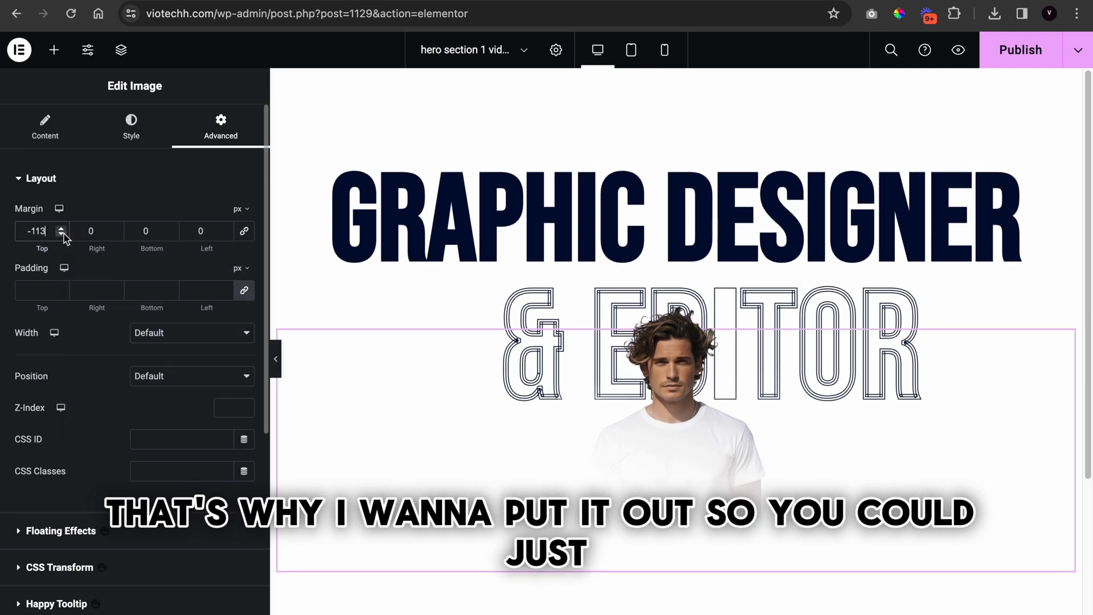
{"action": "left_click", "coordinate": [277, 353]}
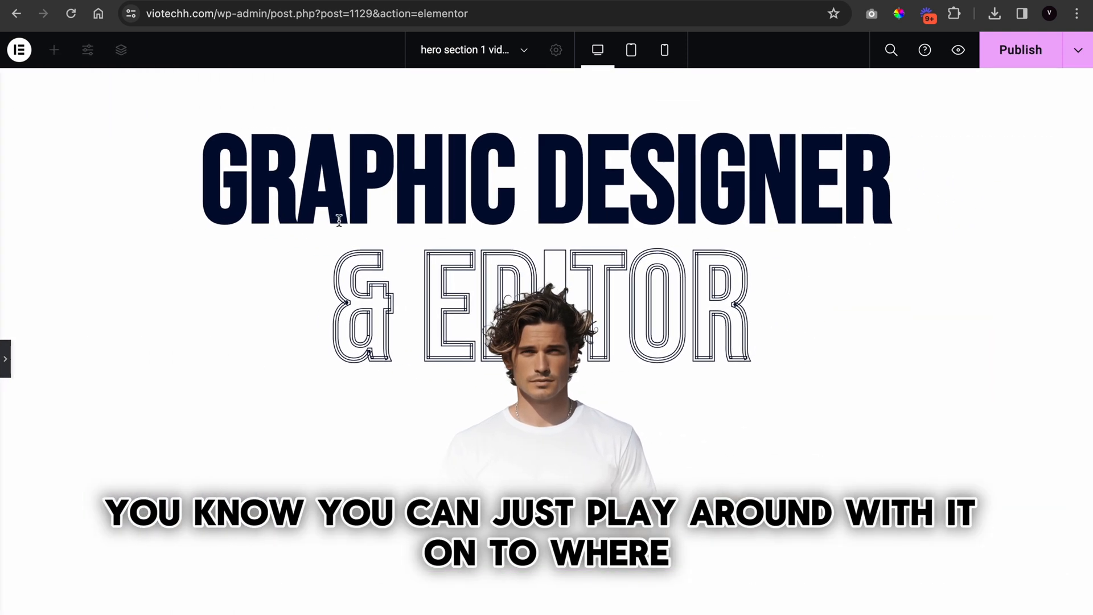
{"action": "left_click", "coordinate": [3, 348]}
Add a Button widget directly below the image, and set its text to "view my portfolio"
{"action": "scroll", "coordinate": [503, 441], "scroll_direction": "down", "scroll_amount": 2}
{"action": "left_click", "coordinate": [50, 54]}
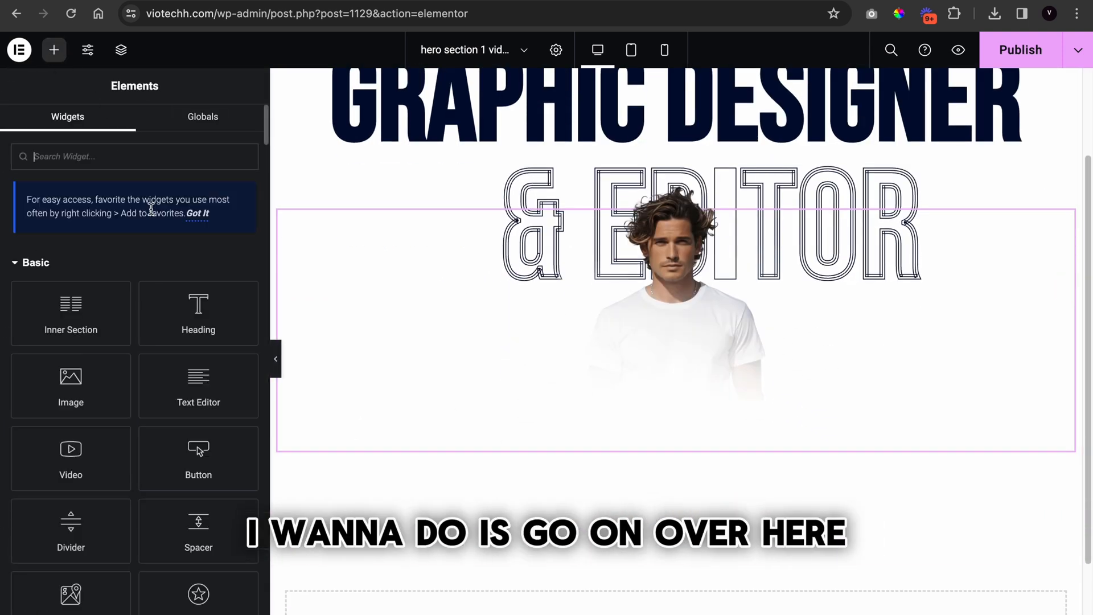
{"action": "left_click_drag", "start_coordinate": [196, 452], "coordinate": [506, 458]}
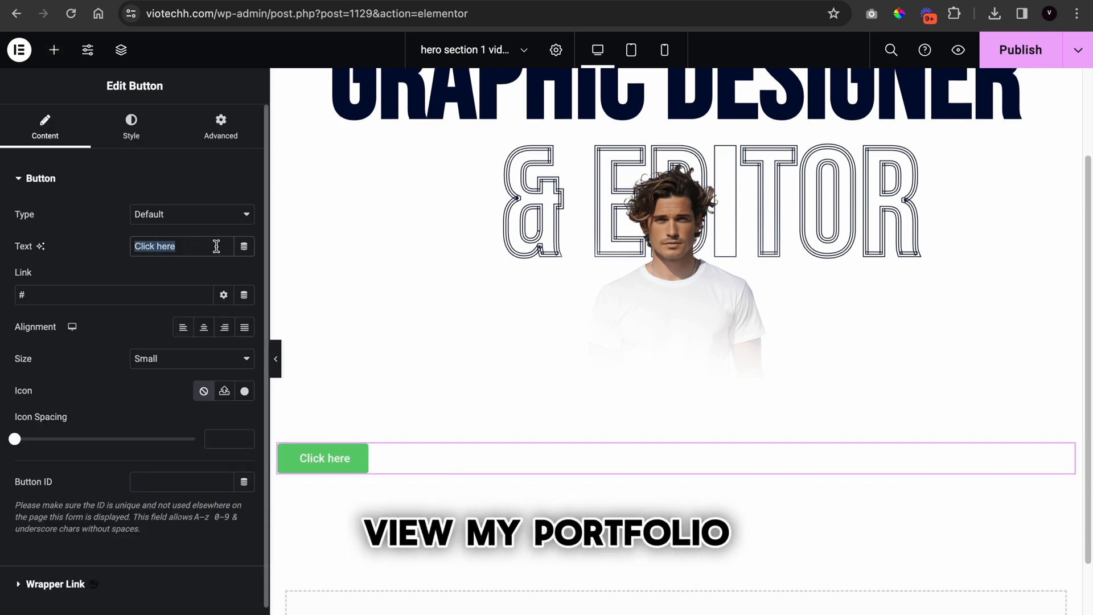
{"action": "type", "text": "V"}
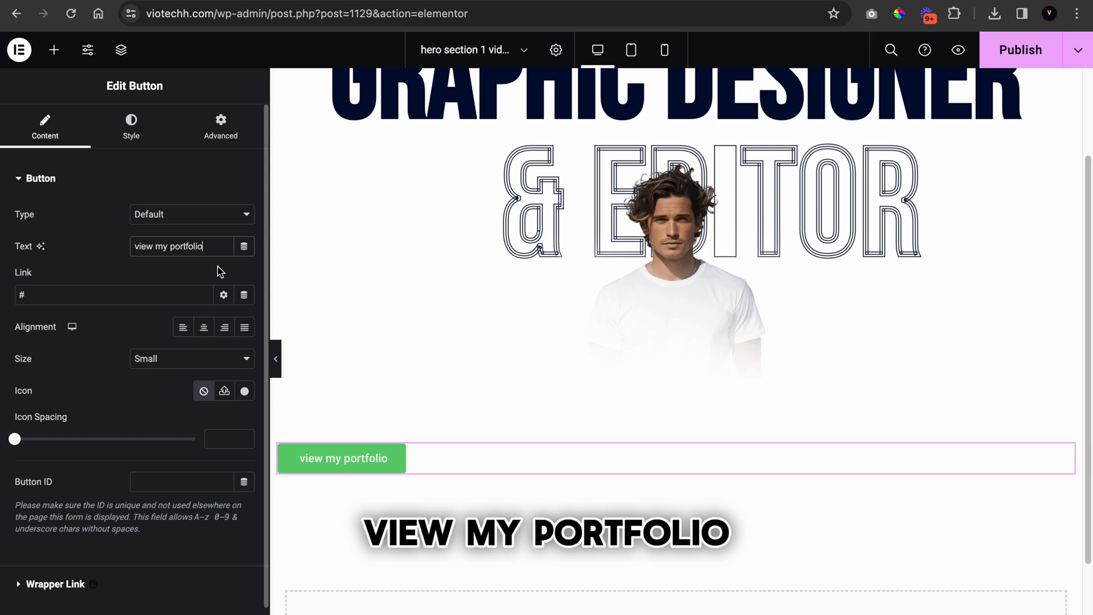
Set the button's typography to the Bebas Neue family with a 700 (Bold) weight
{"action": "left_click", "coordinate": [137, 142]}
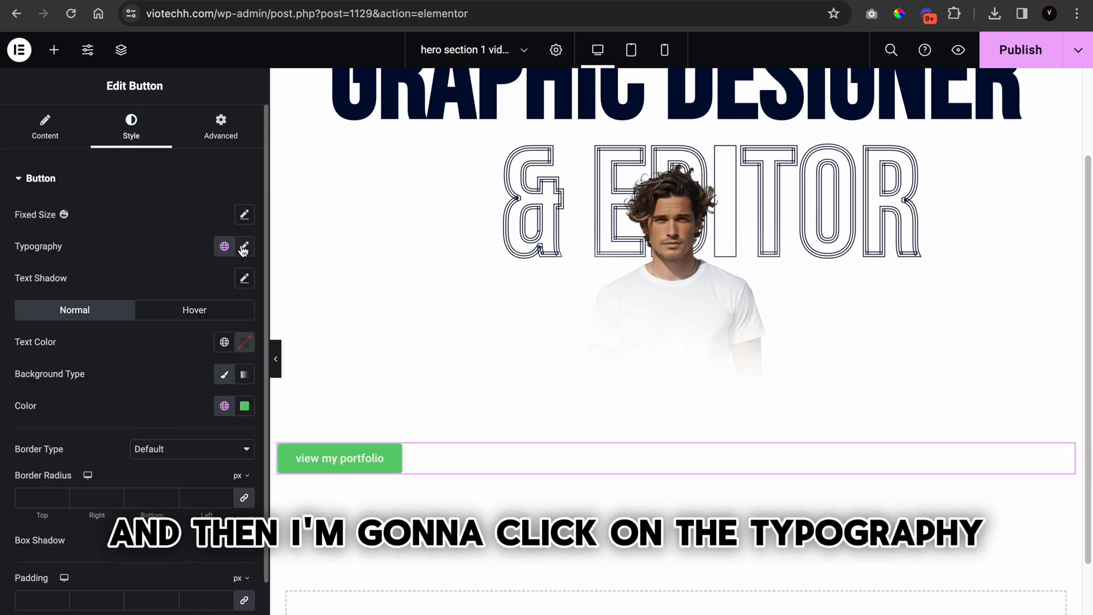
{"action": "left_click", "coordinate": [244, 245]}
{"action": "left_click", "coordinate": [164, 319]}
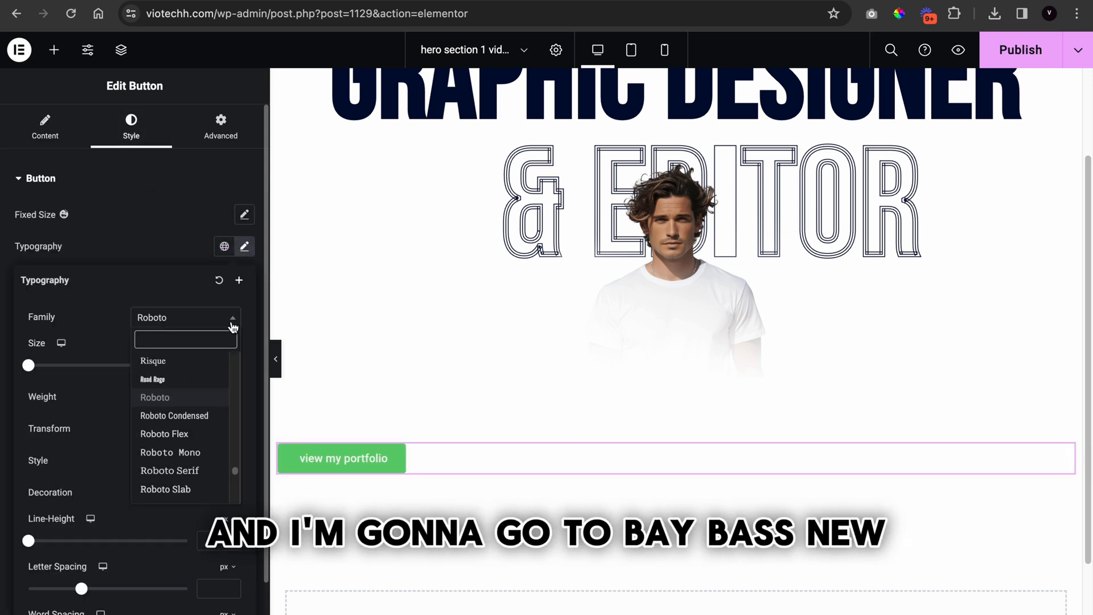
{"action": "type", "text": "bebas"}
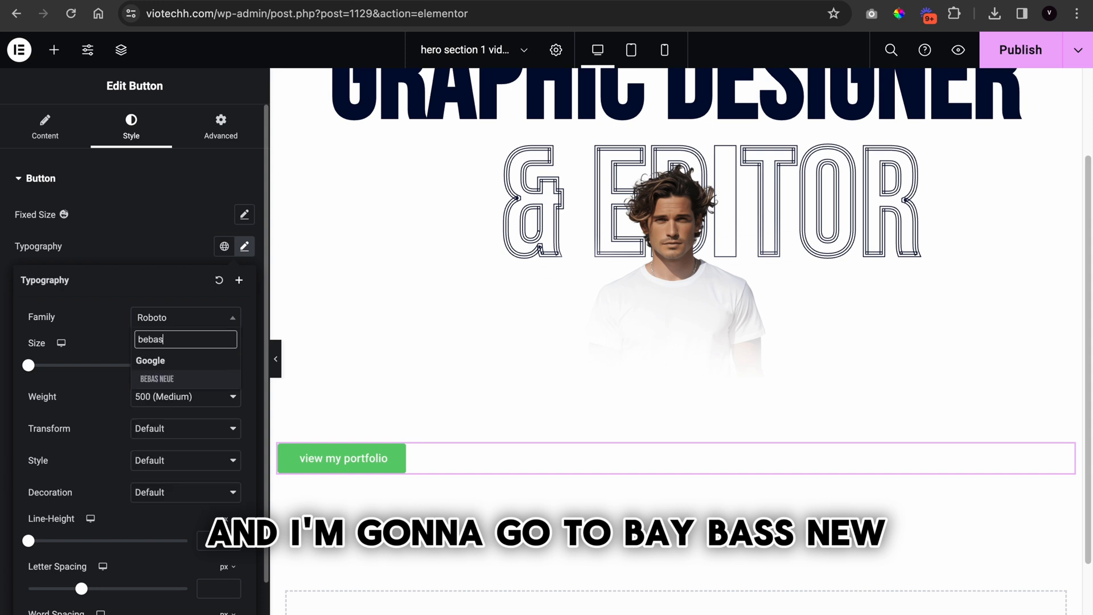
{"action": "left_click", "coordinate": [183, 380]}
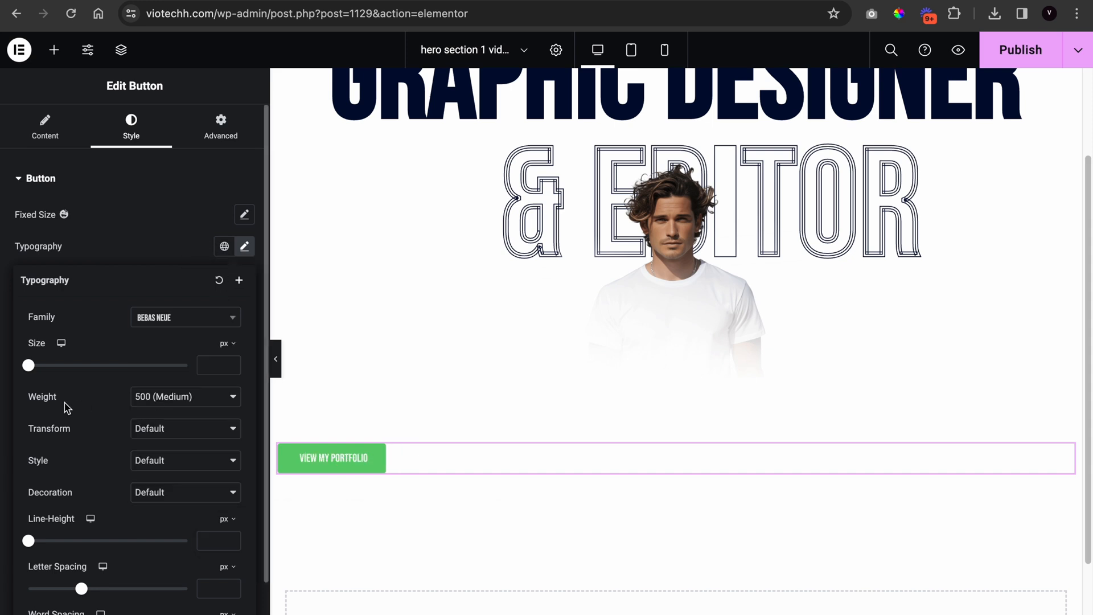
{"action": "left_click", "coordinate": [132, 401]}
{"action": "left_click", "coordinate": [165, 429]}
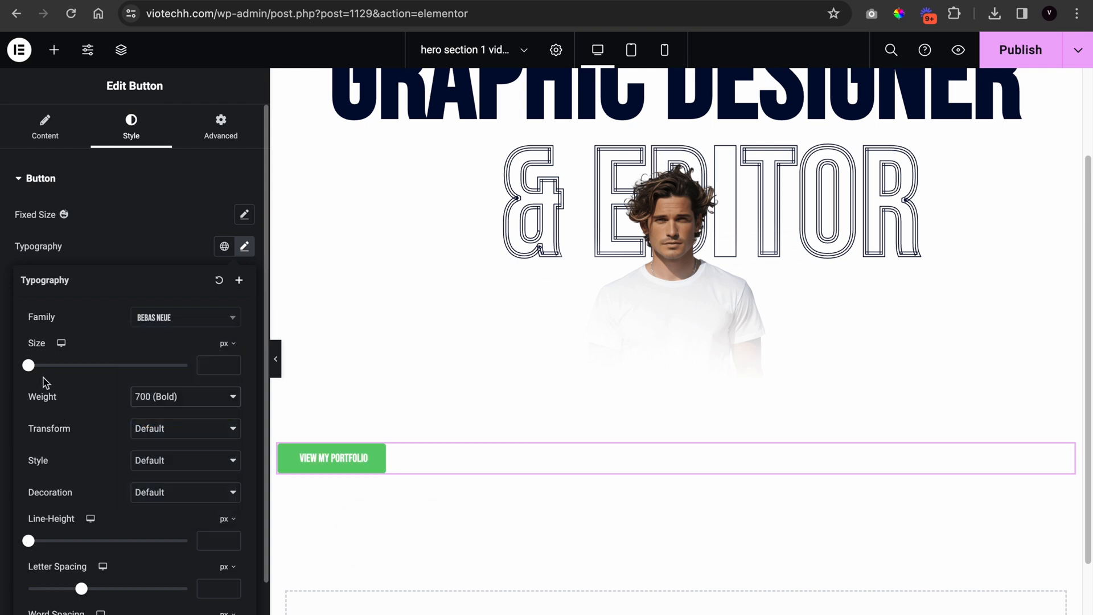
Set the button text's size to 25 px and its letter spacing to 1.1 px
{"action": "left_click_drag", "start_coordinate": [29, 365], "coordinate": [49, 374]}
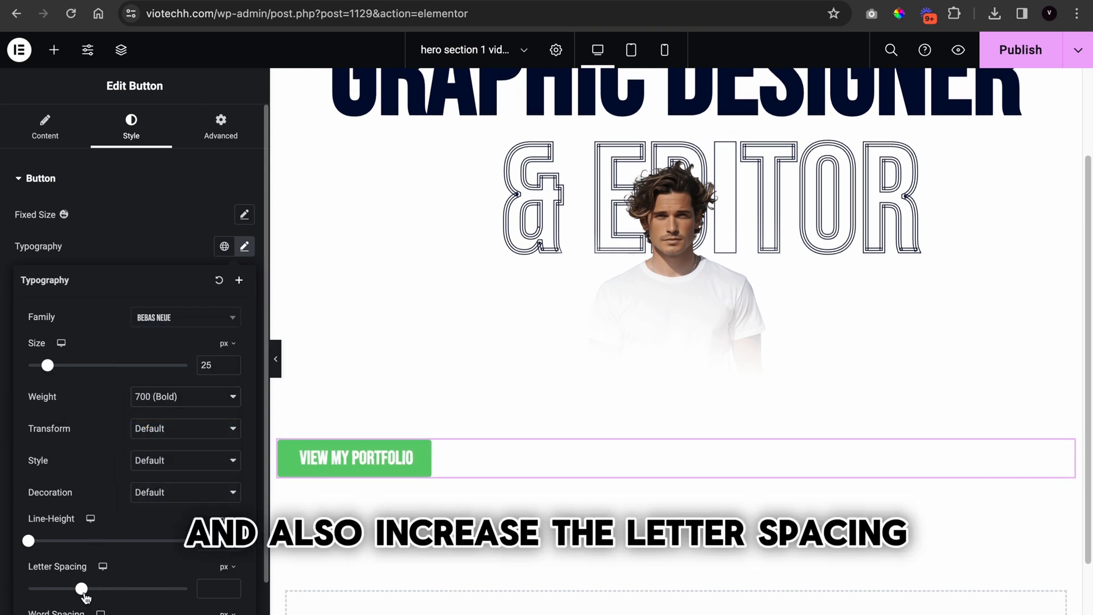
{"action": "left_click_drag", "start_coordinate": [93, 592], "coordinate": [96, 593]}
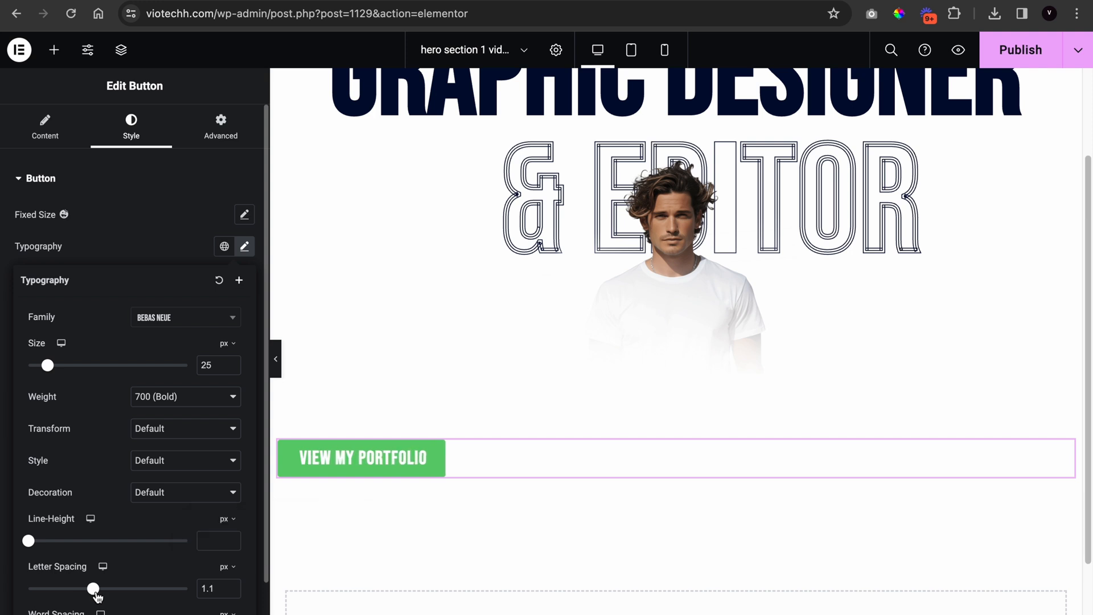
{"action": "left_click", "coordinate": [129, 242]}
Apply the dark navy global color to the button's background, and set its border radius to 0 on all sides
{"action": "scroll", "coordinate": [166, 484], "scroll_direction": "down", "scroll_amount": 2}
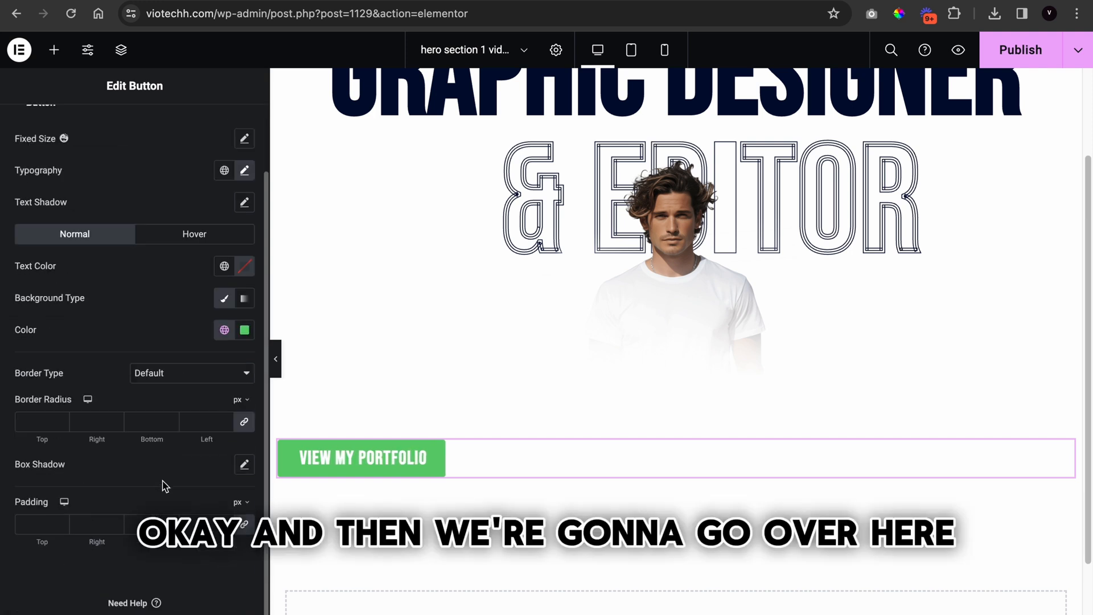
{"action": "left_click", "coordinate": [223, 330]}
{"action": "scroll", "coordinate": [157, 515], "scroll_direction": "down", "scroll_amount": 10}
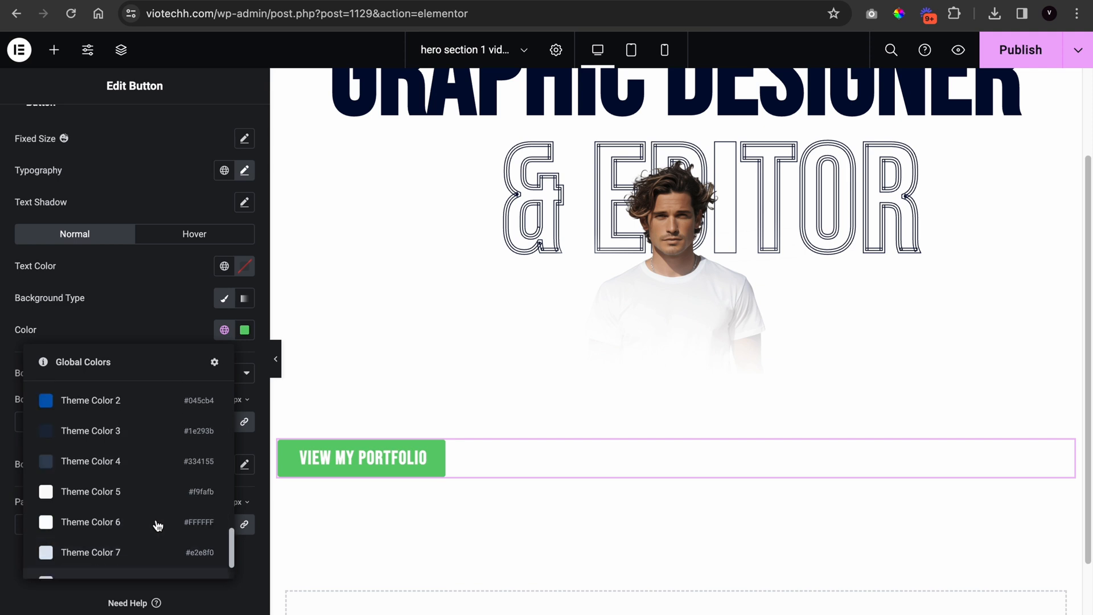
{"action": "scroll", "coordinate": [158, 512], "scroll_direction": "up", "scroll_amount": 4}
{"action": "left_click", "coordinate": [154, 462]}
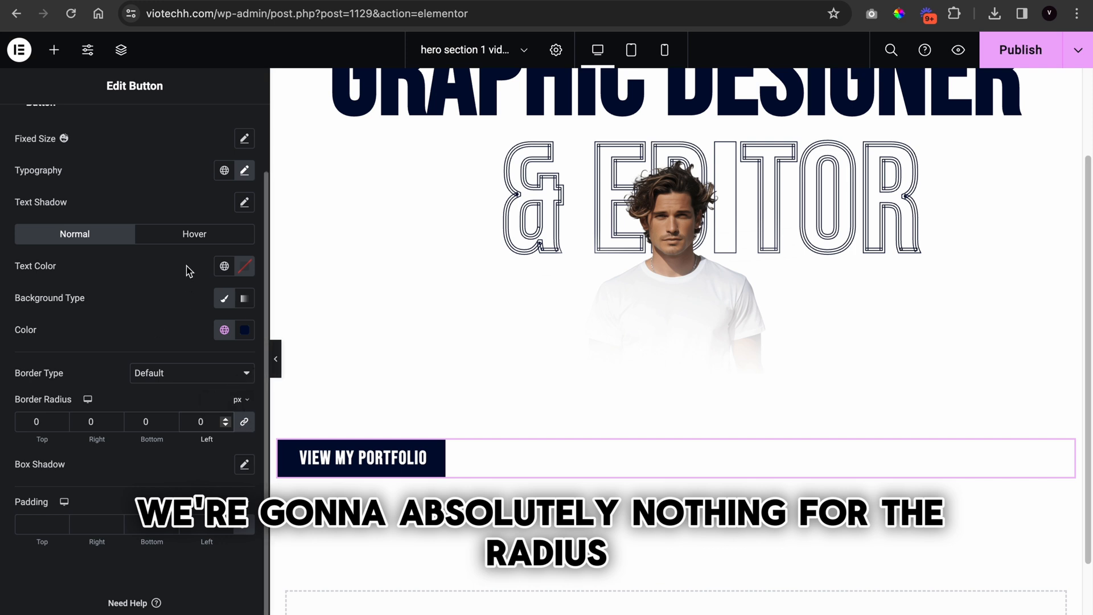
Set the button widget's layout width to Inline (auto)
{"action": "scroll", "coordinate": [159, 173], "scroll_direction": "up", "scroll_amount": 2}
{"action": "left_click", "coordinate": [238, 138]}
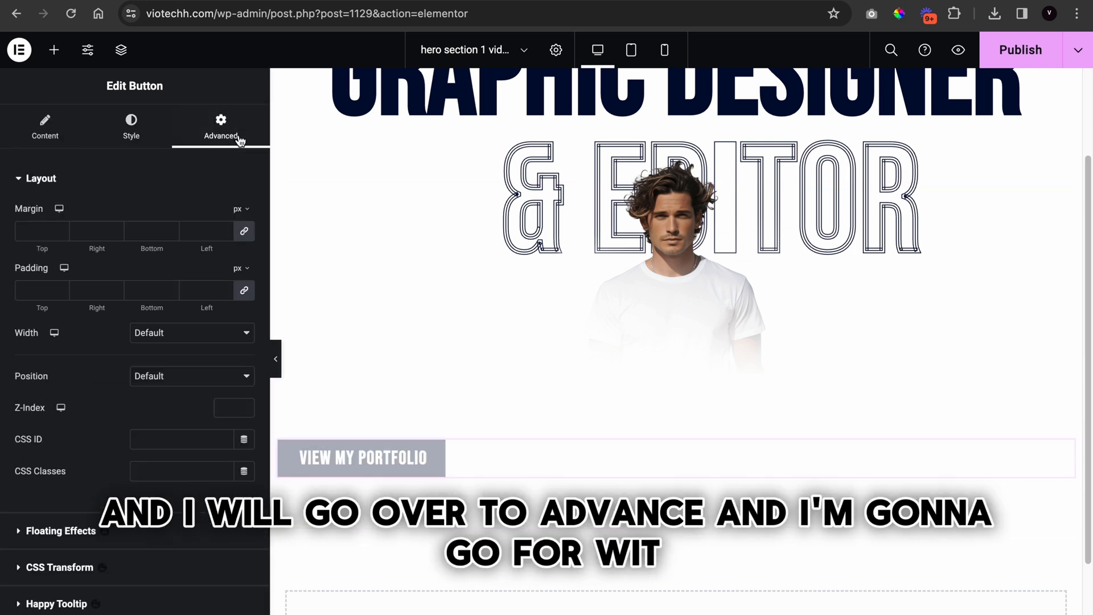
{"action": "left_click", "coordinate": [168, 336]}
{"action": "left_click", "coordinate": [196, 365]}
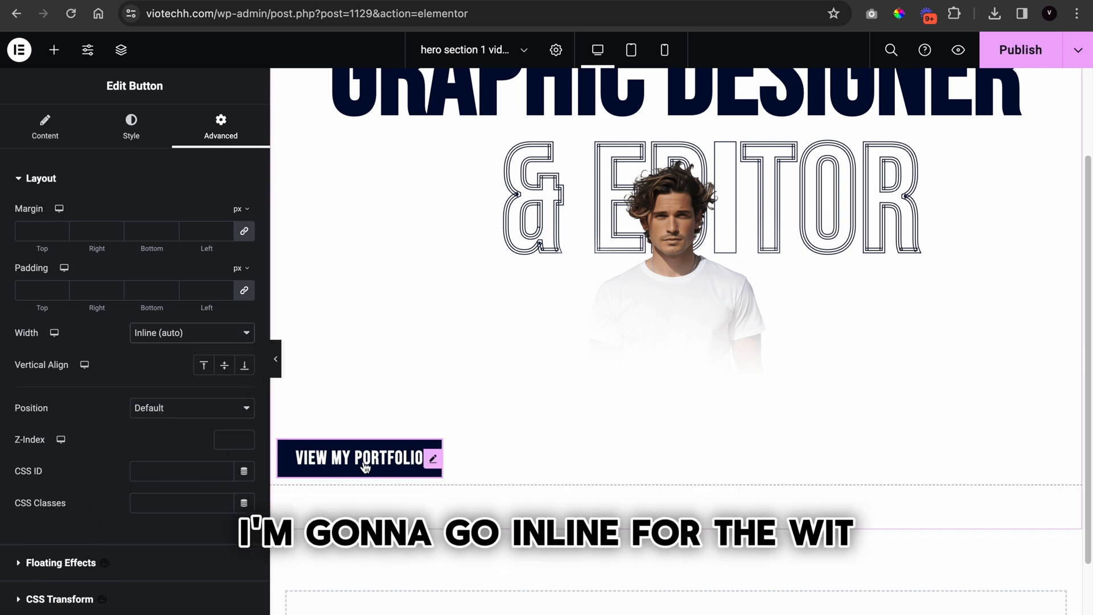
Set the horizontal alignment of the column holding the heading, image and button to Center
{"action": "scroll", "coordinate": [311, 258], "scroll_direction": "up", "scroll_amount": 2}
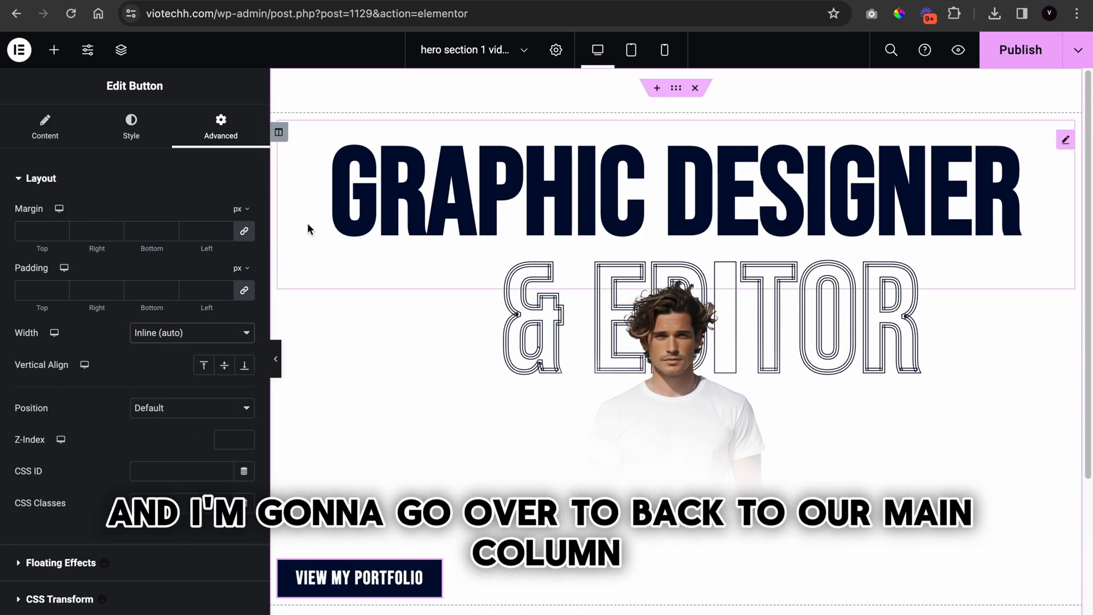
{"action": "left_click", "coordinate": [280, 136]}
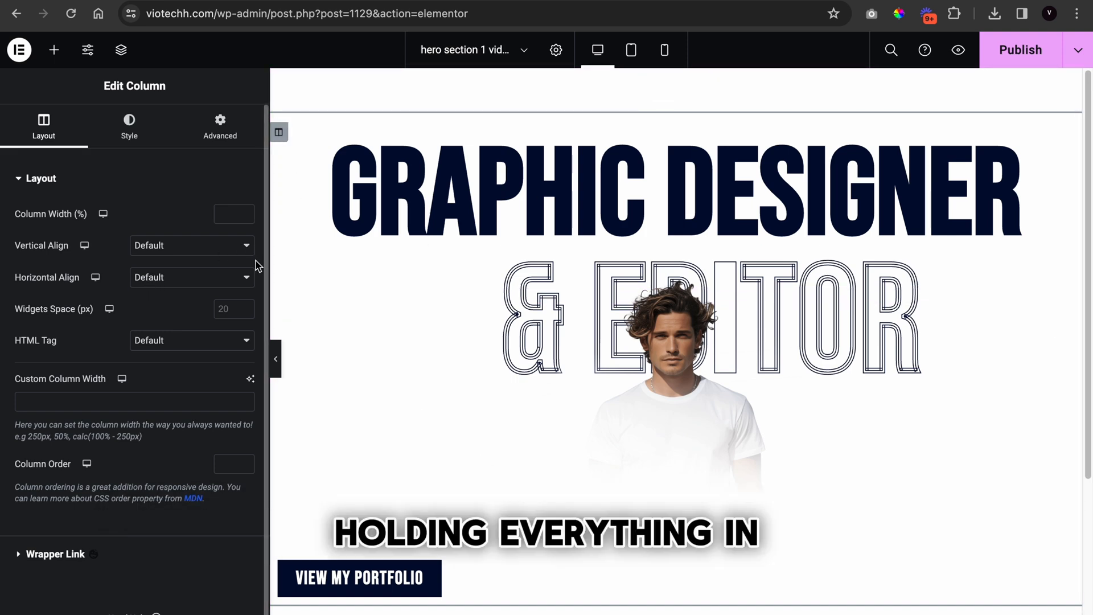
{"action": "left_click", "coordinate": [216, 279]}
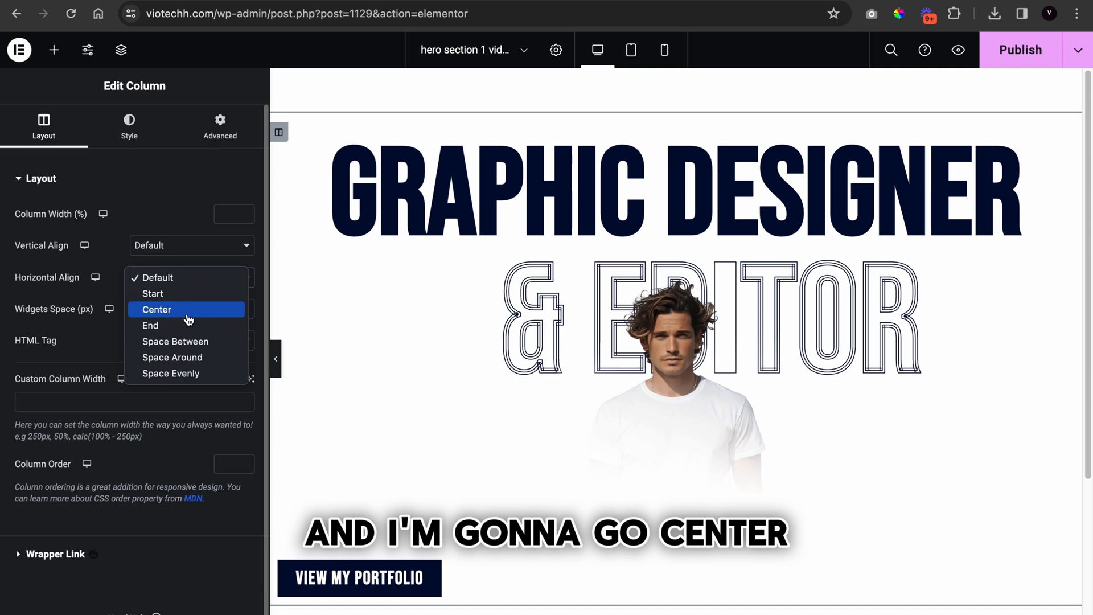
{"action": "left_click", "coordinate": [157, 309]}
Duplicate the "view my portfolio" button and give the copy a left margin of 10 px, with its margin sides unlinked
{"action": "scroll", "coordinate": [671, 398], "scroll_direction": "down", "scroll_amount": 1}
{"action": "right_click", "coordinate": [689, 555]}
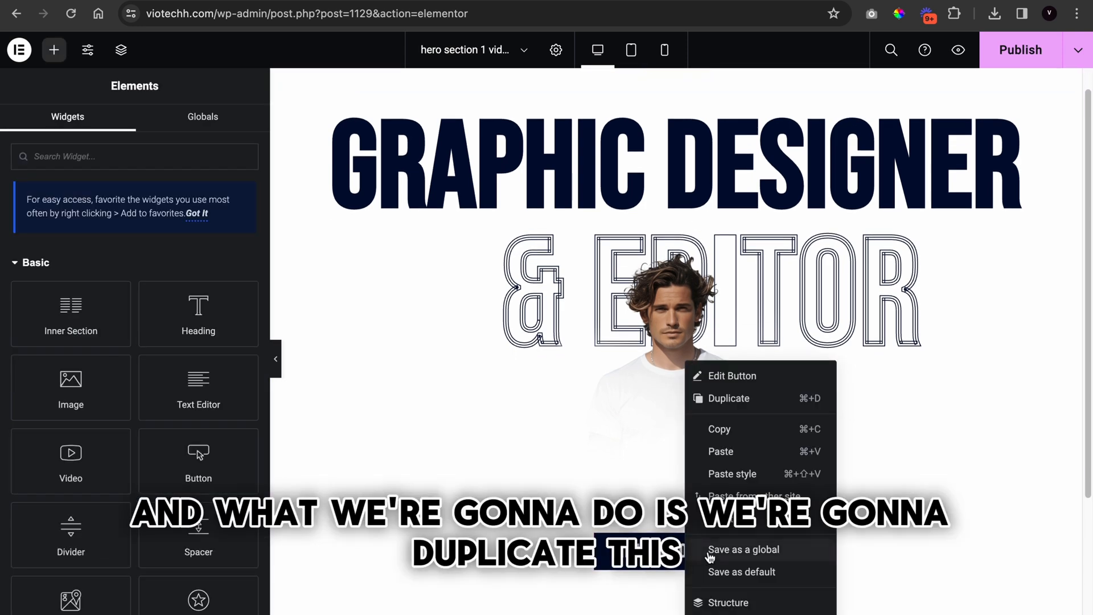
{"action": "left_click", "coordinate": [729, 399]}
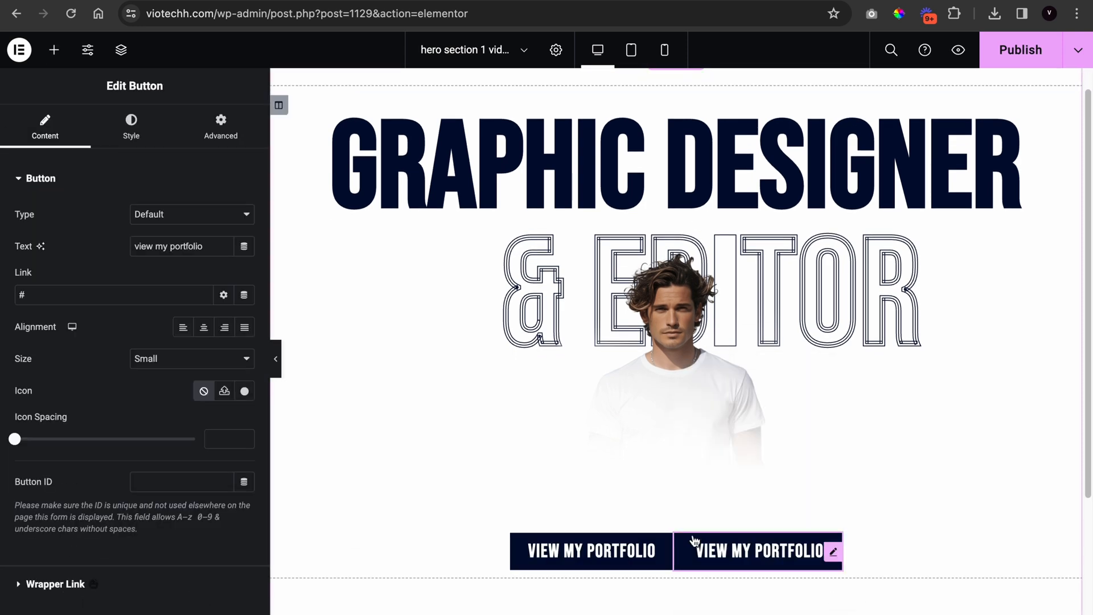
{"action": "left_click", "coordinate": [230, 140]}
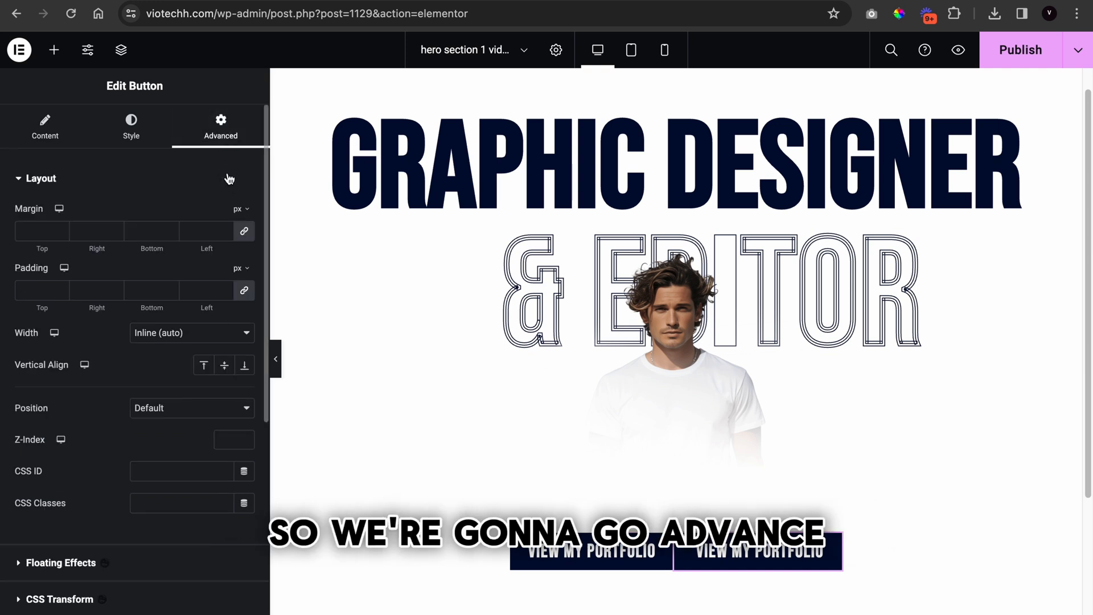
{"action": "left_click", "coordinate": [246, 231]}
{"action": "left_click", "coordinate": [226, 228]}
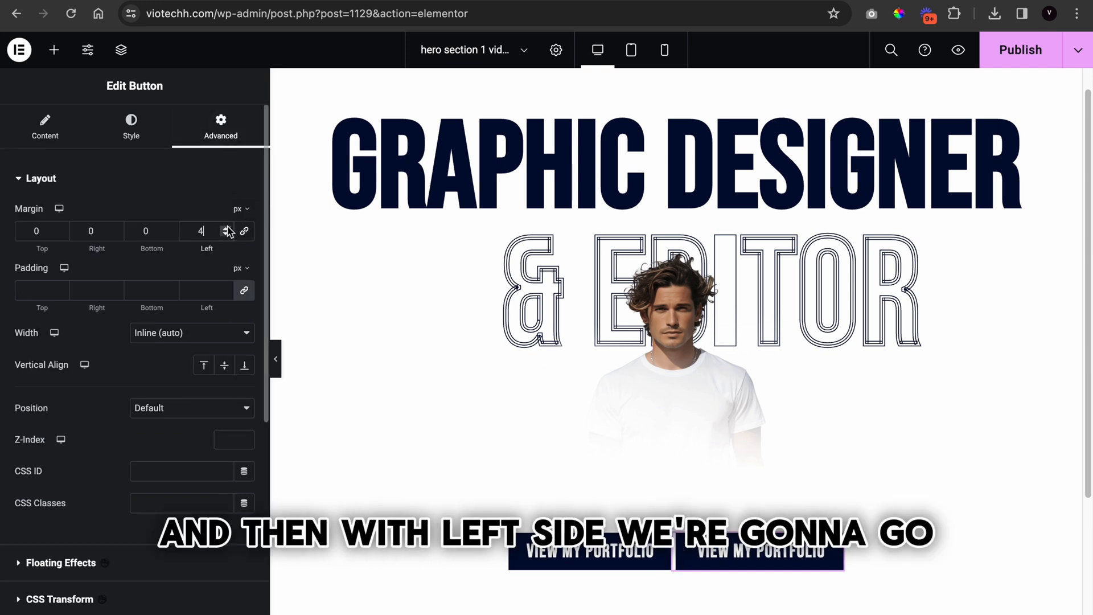
{"action": "left_click", "coordinate": [226, 228]}
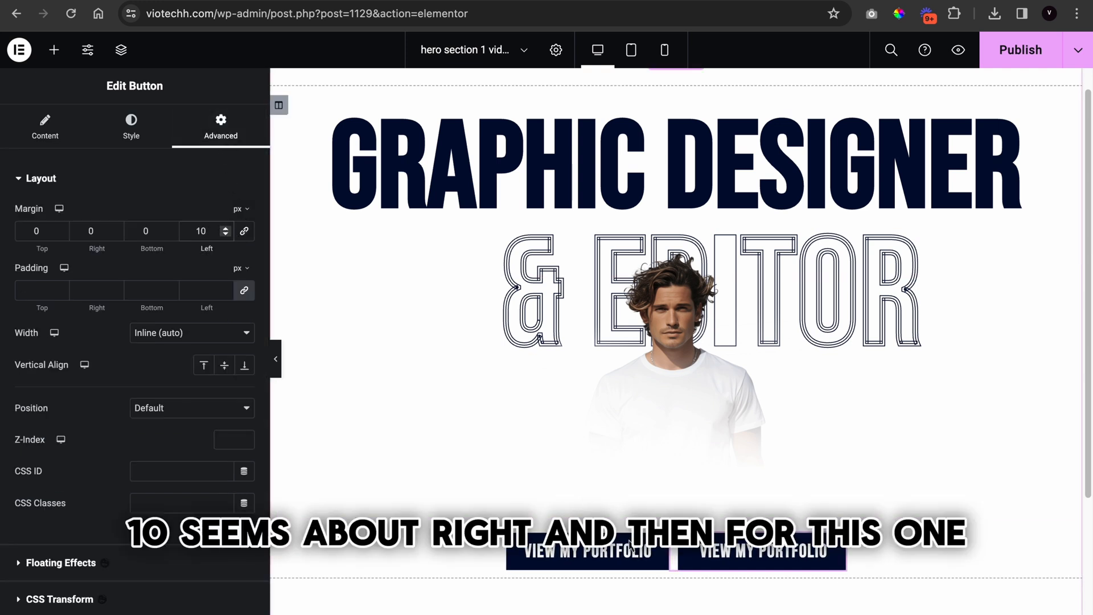
Make the second button's background fully transparent, using the color #000B3100
{"action": "left_click", "coordinate": [135, 137]}
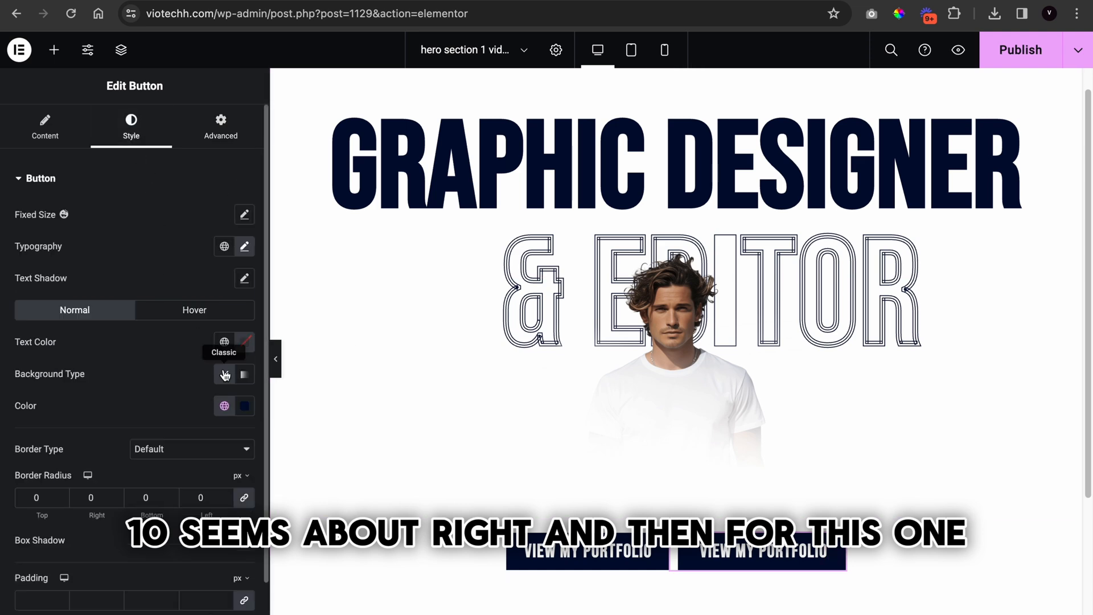
{"action": "scroll", "coordinate": [228, 379], "scroll_direction": "down", "scroll_amount": 2}
{"action": "left_click", "coordinate": [244, 330]}
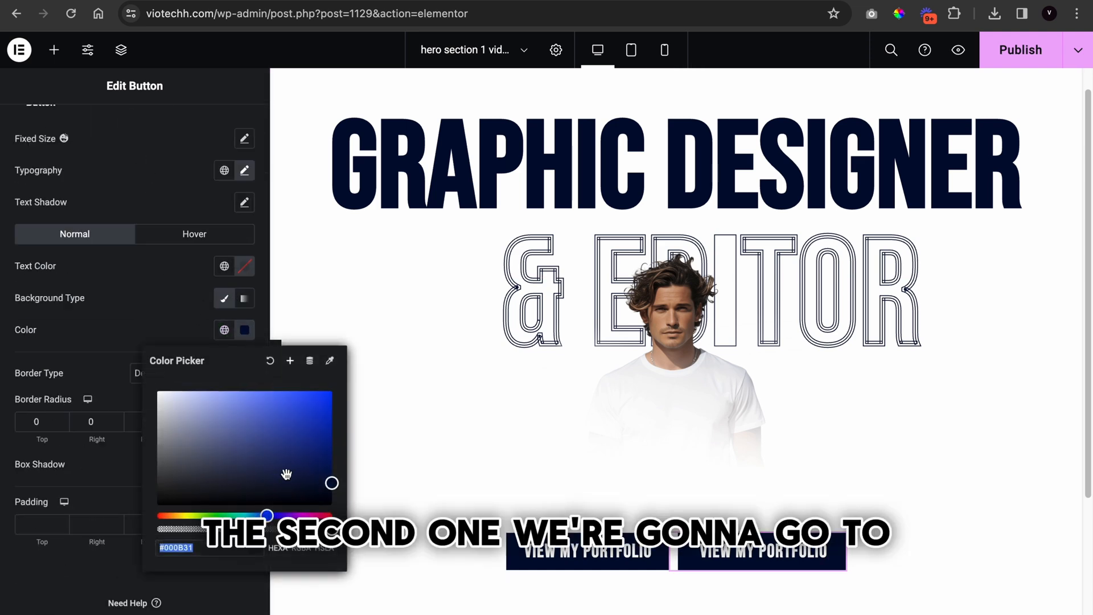
{"action": "left_click_drag", "start_coordinate": [334, 532], "coordinate": [157, 529]}
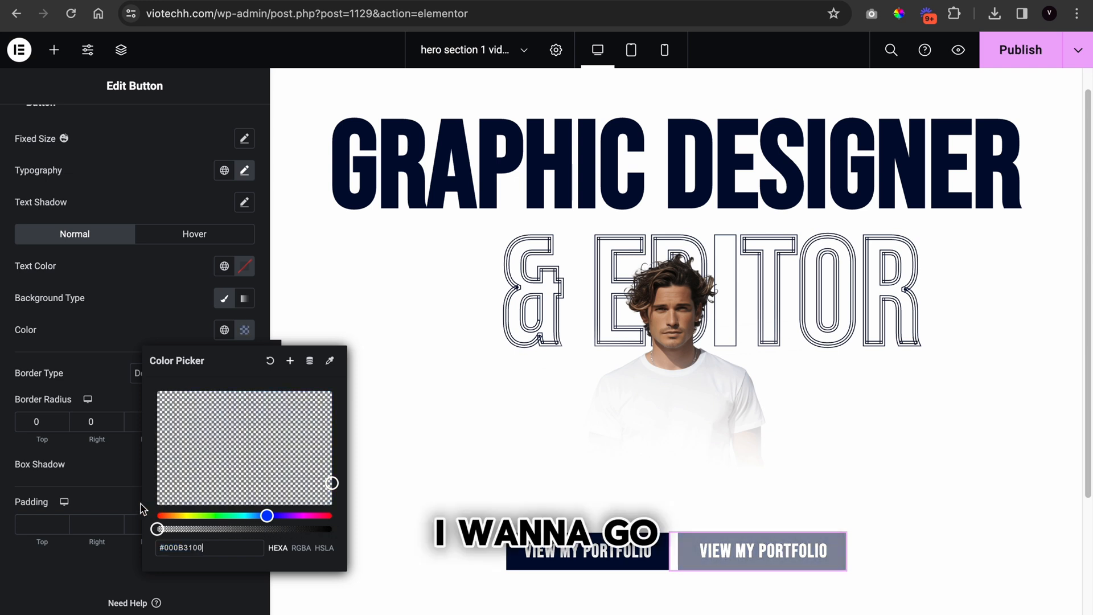
{"action": "left_click", "coordinate": [146, 317]}
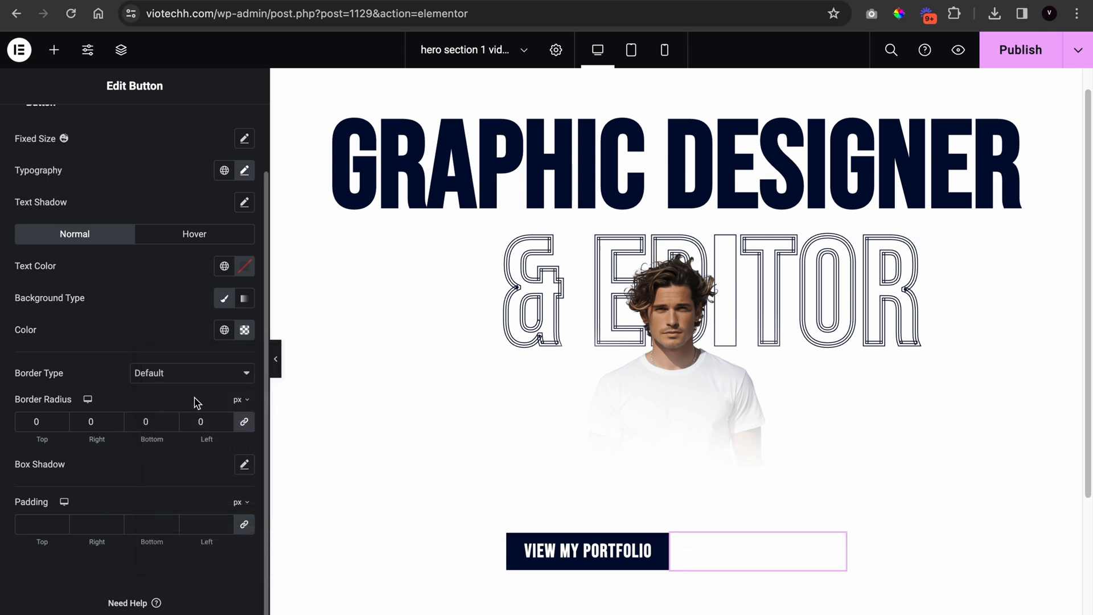
Give the second button a solid border 2 px wide on all sides in the navy global color #000B31
{"action": "left_click", "coordinate": [190, 376]}
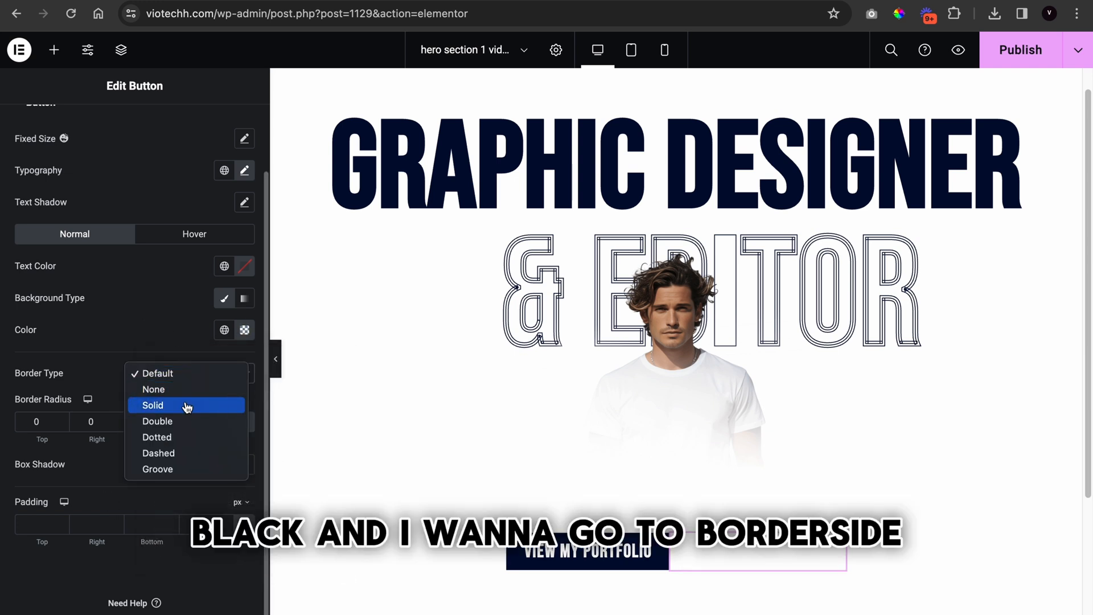
{"action": "left_click", "coordinate": [183, 406]}
{"action": "left_click", "coordinate": [226, 421]}
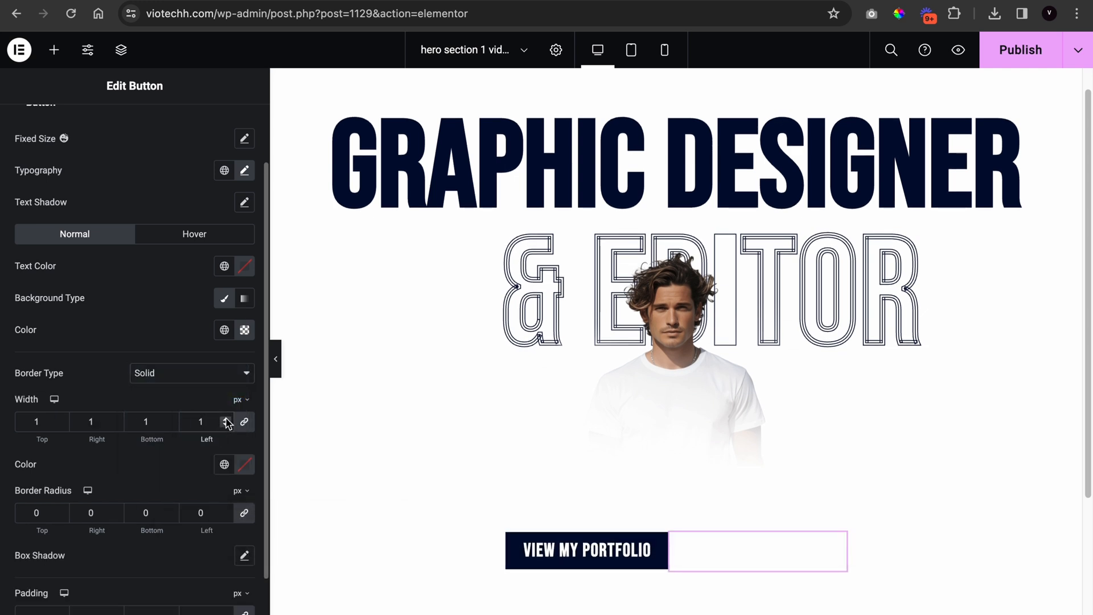
{"action": "left_click", "coordinate": [226, 422]}
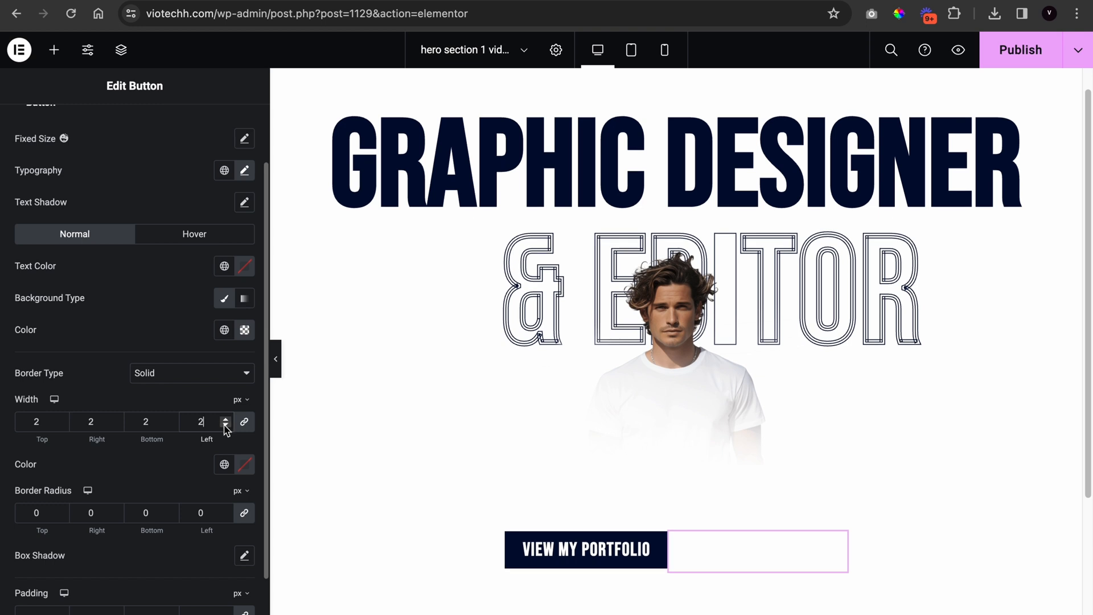
{"action": "scroll", "coordinate": [142, 554], "scroll_direction": "down", "scroll_amount": 2}
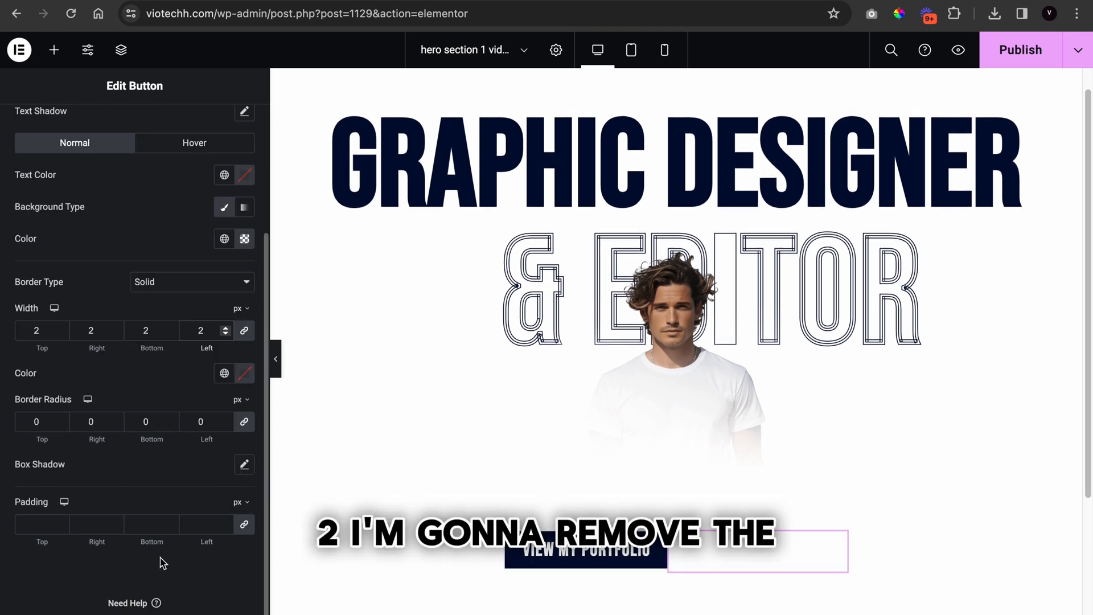
{"action": "left_click", "coordinate": [224, 373]}
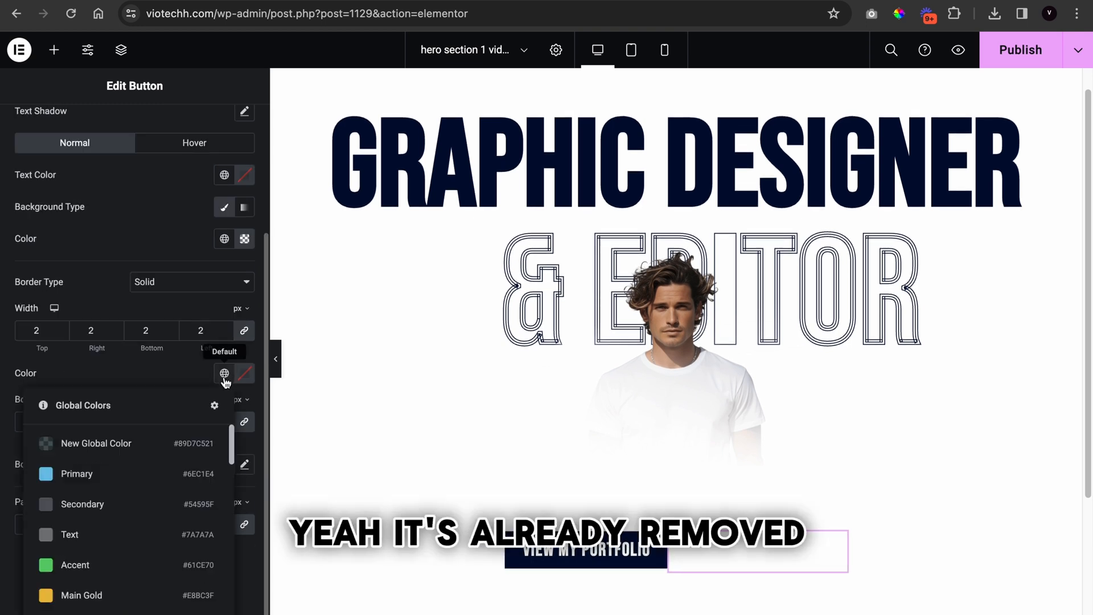
{"action": "scroll", "coordinate": [178, 535], "scroll_direction": "down", "scroll_amount": 5}
{"action": "scroll", "coordinate": [184, 535], "scroll_direction": "up", "scroll_amount": 2}
{"action": "scroll", "coordinate": [183, 534], "scroll_direction": "up", "scroll_amount": 3}
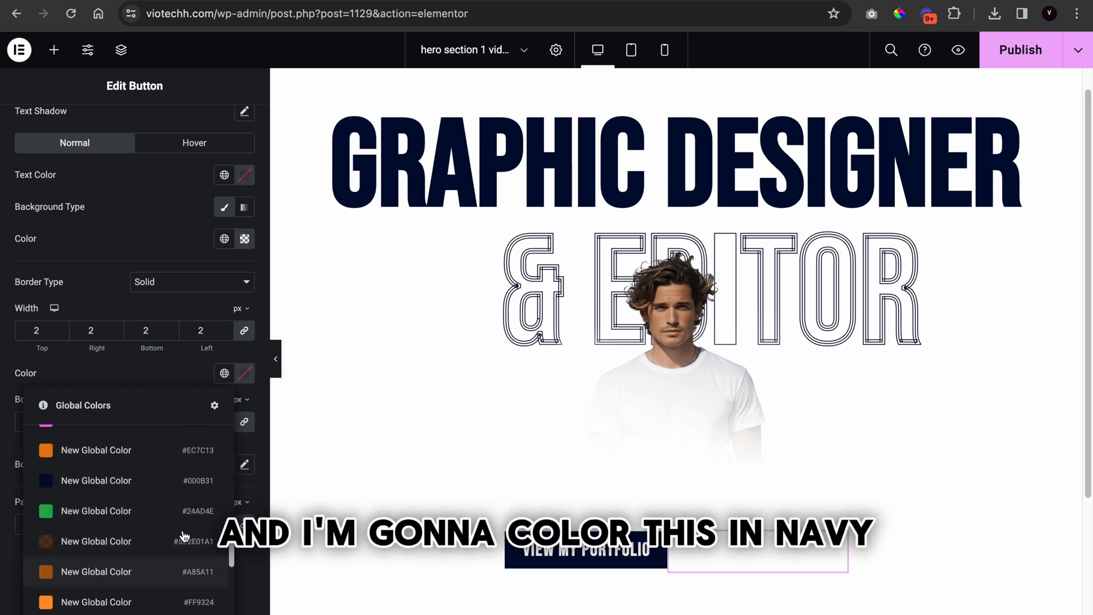
{"action": "left_click", "coordinate": [171, 499]}
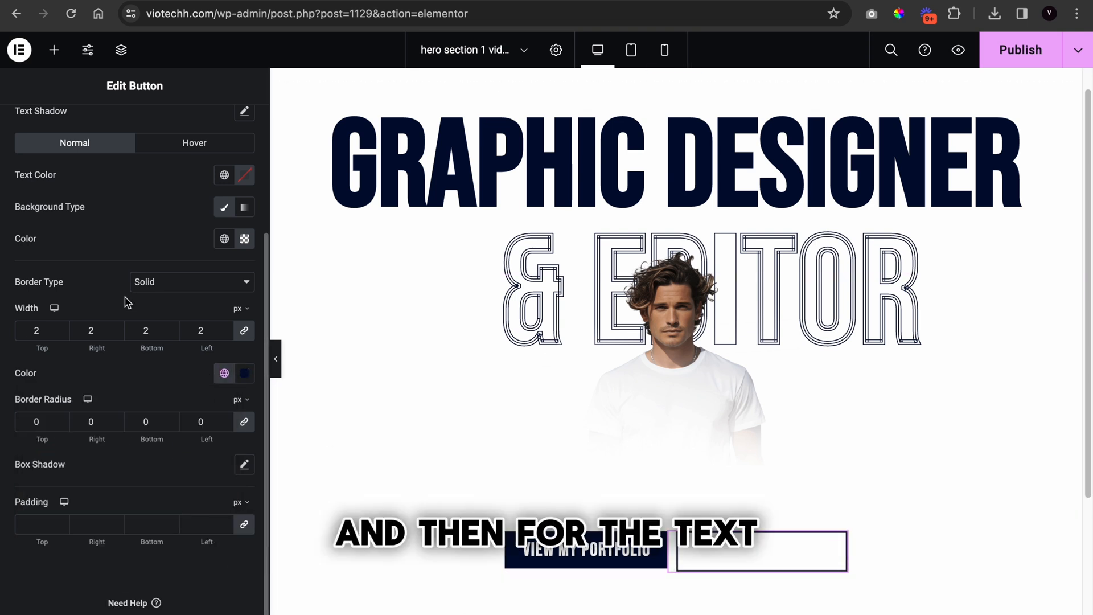
Apply the navy global color #000B31 to the second button's text
{"action": "left_click", "coordinate": [225, 176]}
{"action": "scroll", "coordinate": [119, 387], "scroll_direction": "down", "scroll_amount": 4}
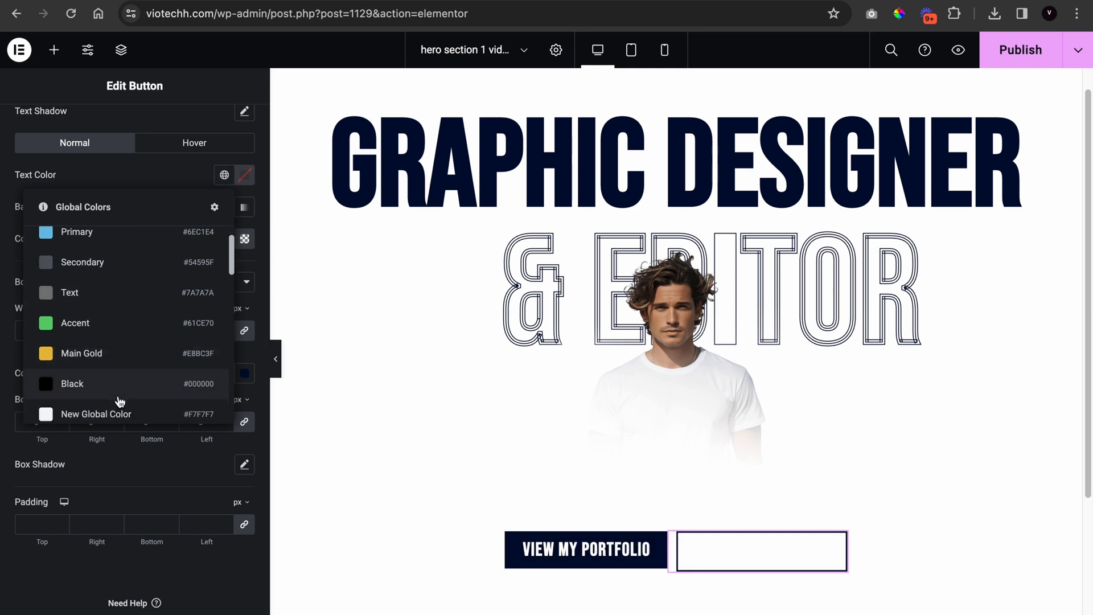
{"action": "scroll", "coordinate": [120, 403], "scroll_direction": "down", "scroll_amount": 5}
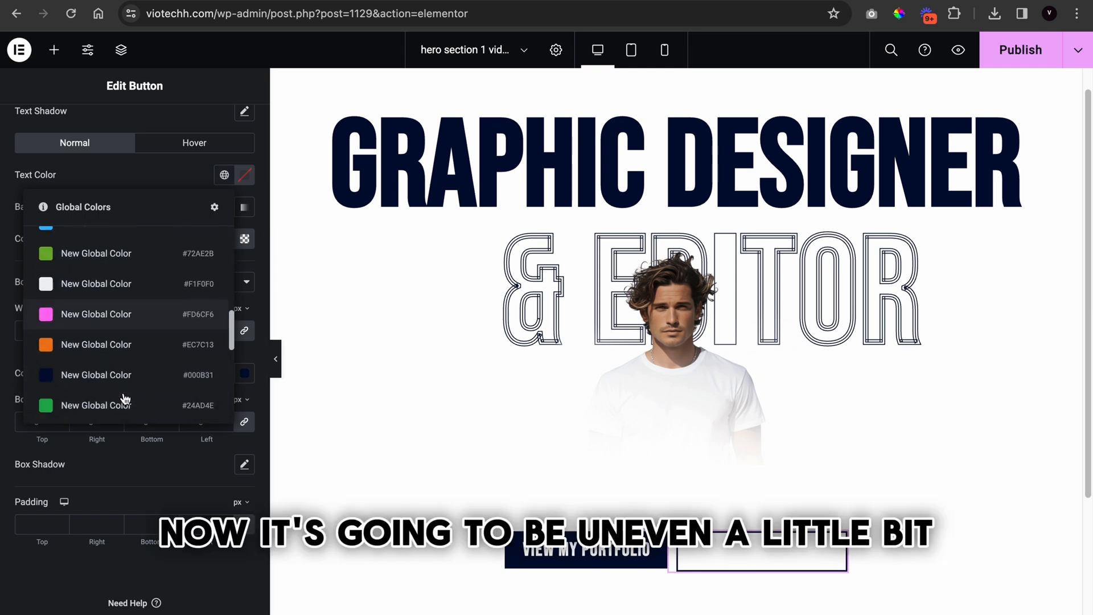
{"action": "left_click", "coordinate": [130, 336]}
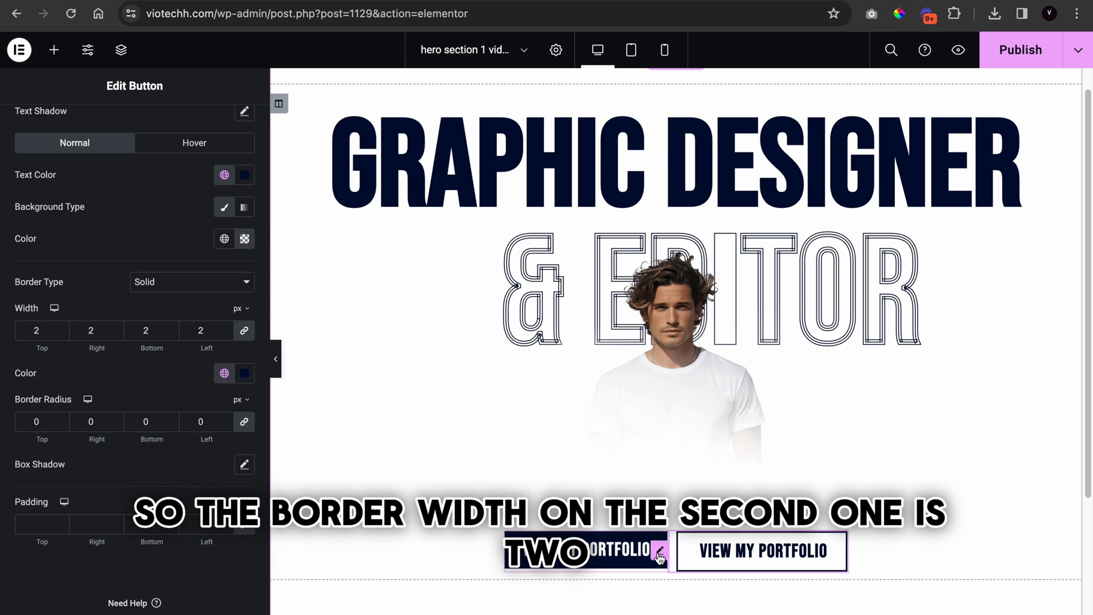
Give the first, filled button a matching solid 2 px border on all sides in the navy global color #000B31
{"action": "left_click", "coordinate": [659, 553]}
{"action": "left_click", "coordinate": [121, 143]}
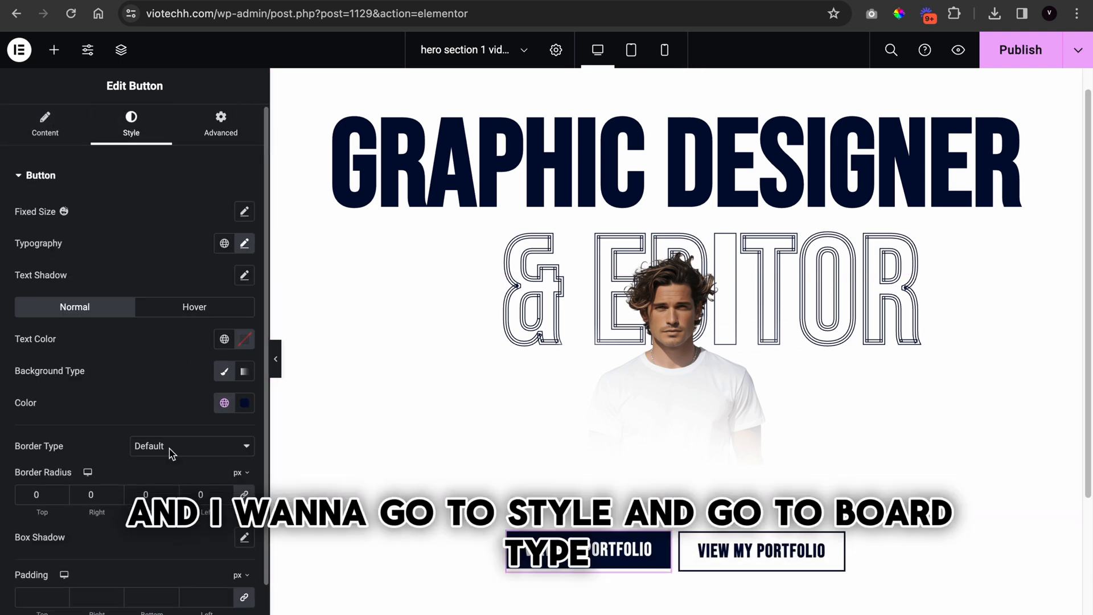
{"action": "scroll", "coordinate": [73, 389], "scroll_direction": "down", "scroll_amount": 2}
{"action": "left_click", "coordinate": [161, 373]}
{"action": "left_click", "coordinate": [153, 405]}
{"action": "left_click", "coordinate": [226, 421]}
{"action": "left_click", "coordinate": [226, 421]}
{"action": "left_click", "coordinate": [224, 464]}
{"action": "scroll", "coordinate": [170, 376], "scroll_direction": "down", "scroll_amount": 10}
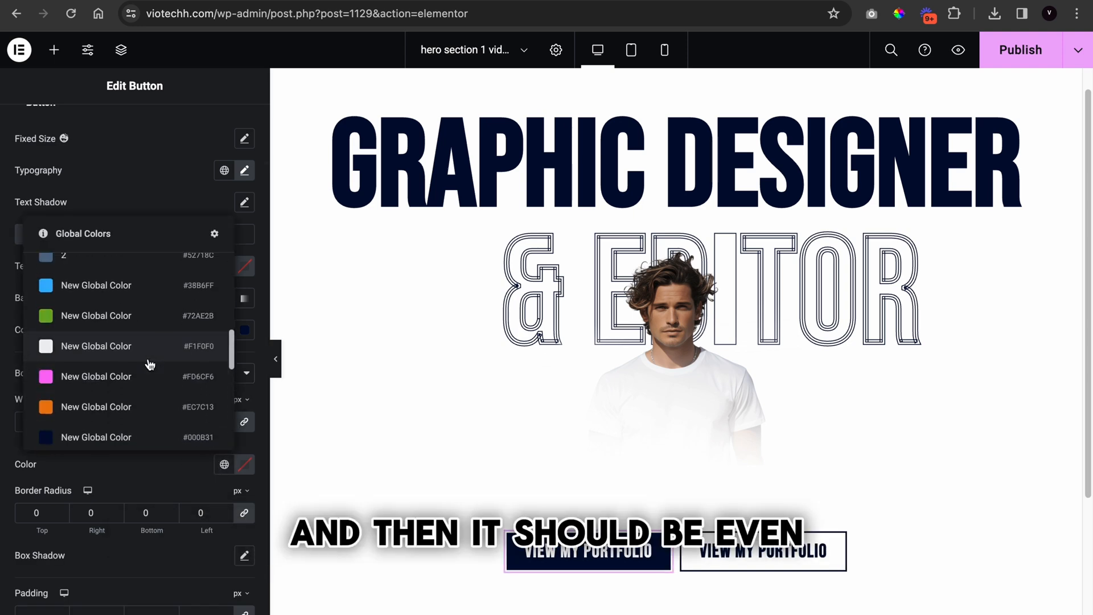
{"action": "left_click", "coordinate": [171, 437]}
Give the portrait image a negative bottom margin to pull the two buttons closer, checking the layout at full width
{"action": "left_click", "coordinate": [276, 353]}
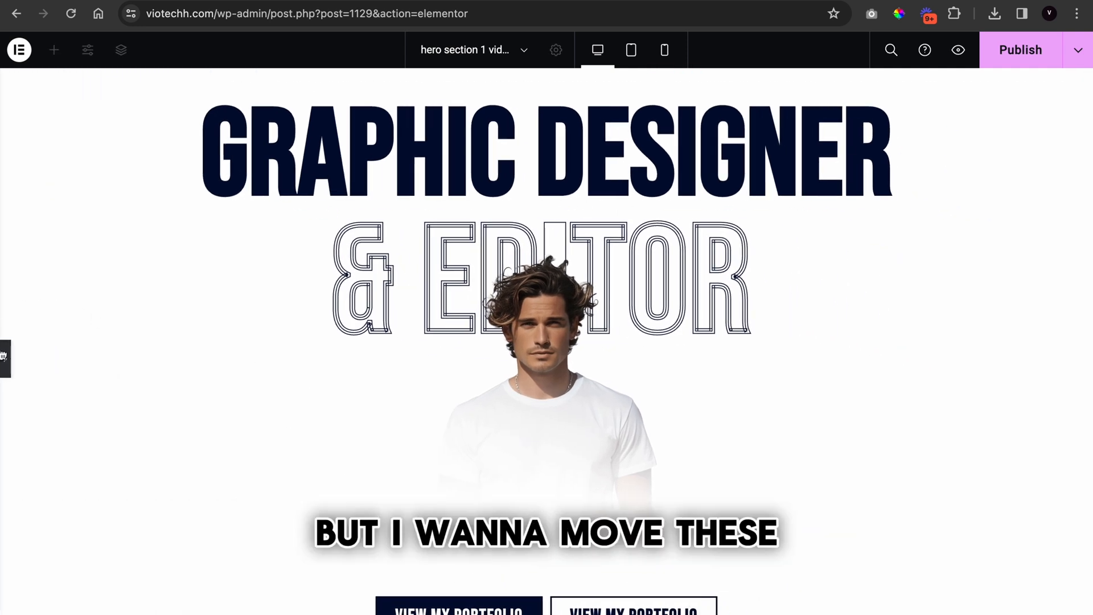
{"action": "left_click", "coordinate": [5, 358]}
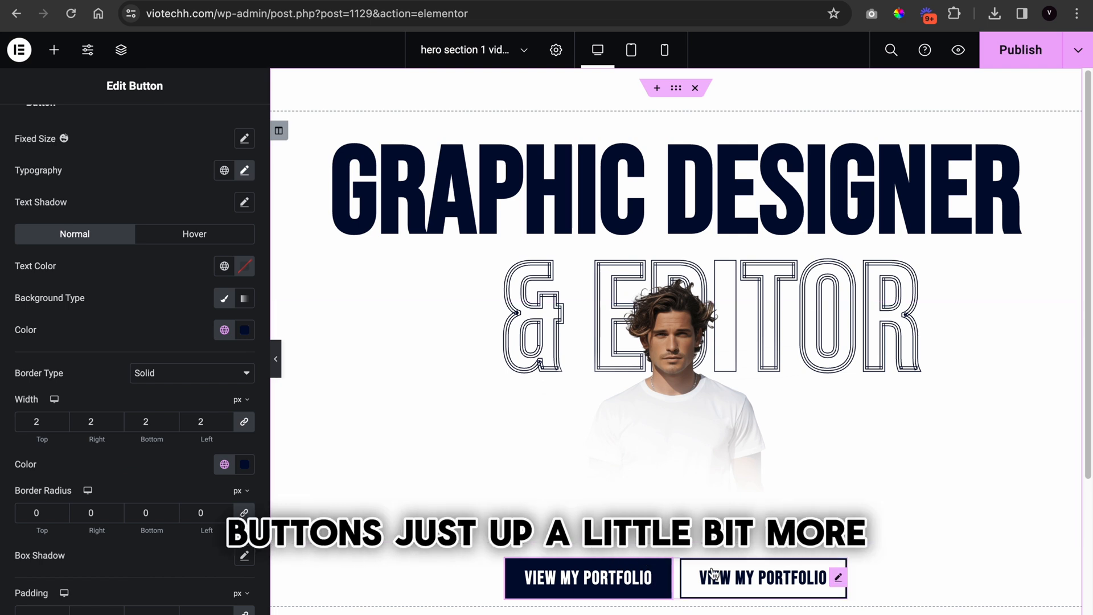
{"action": "left_click", "coordinate": [609, 424]}
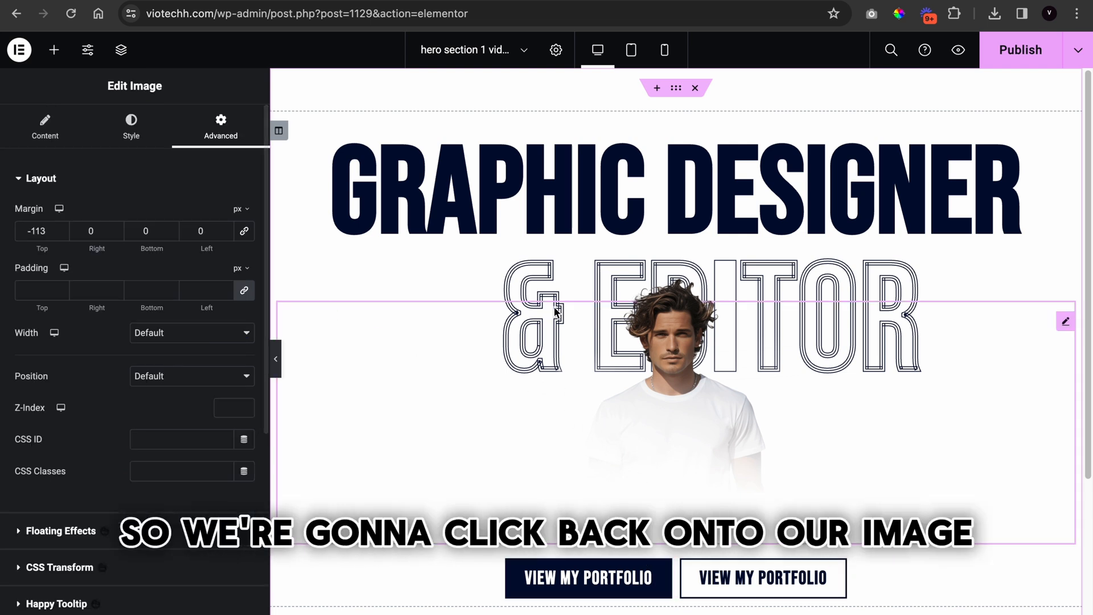
{"action": "double_click", "coordinate": [157, 230]}
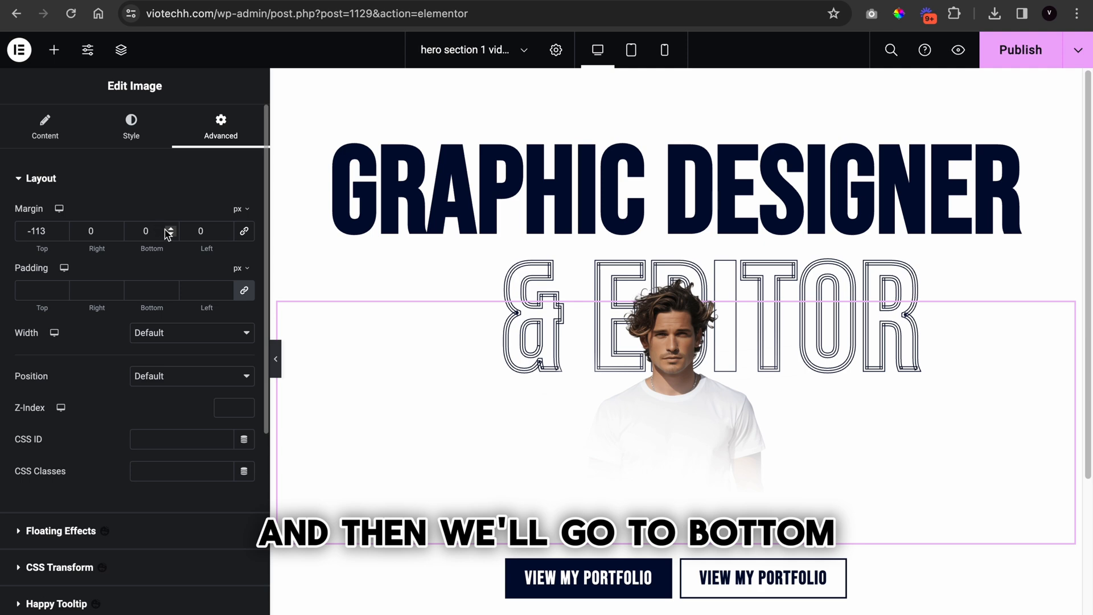
{"action": "type", "text": "-13"}
{"action": "left_click", "coordinate": [171, 234]}
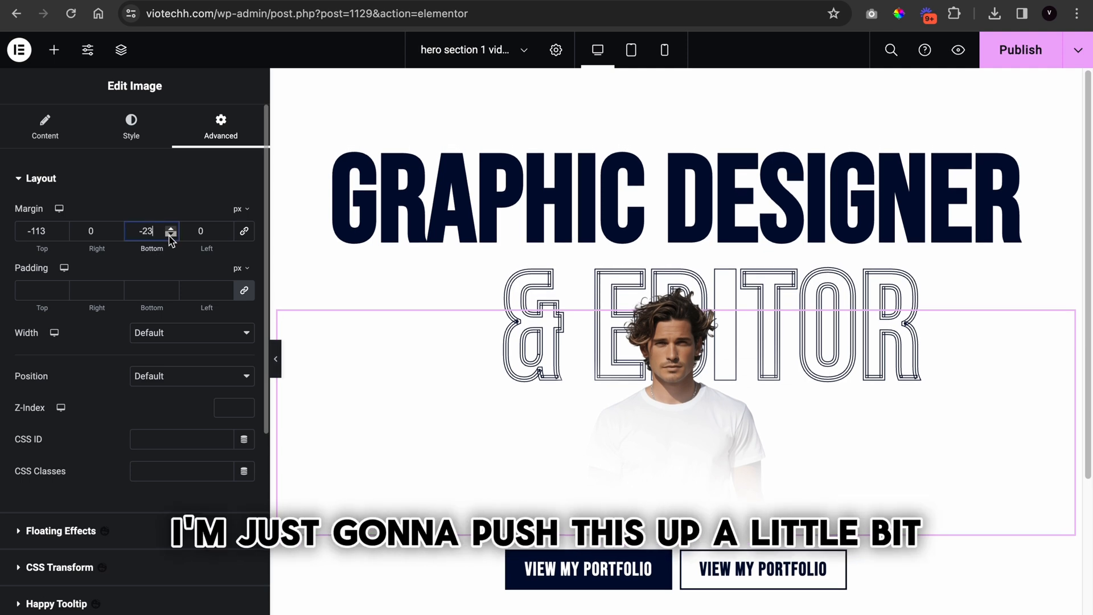
{"action": "left_click", "coordinate": [171, 235]}
{"action": "left_click", "coordinate": [170, 235]}
{"action": "left_click", "coordinate": [278, 365]}
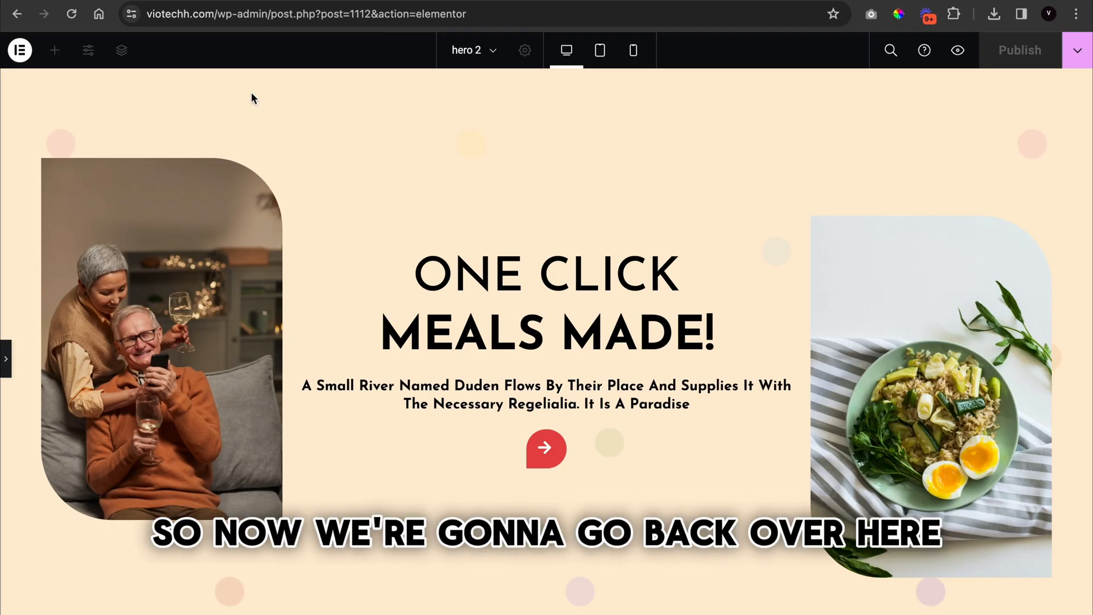
Switch to the blank Elementor draft page and add a three-column section with a wide middle column between two narrow ones
{"action": "left_click", "coordinate": [267, 1]}
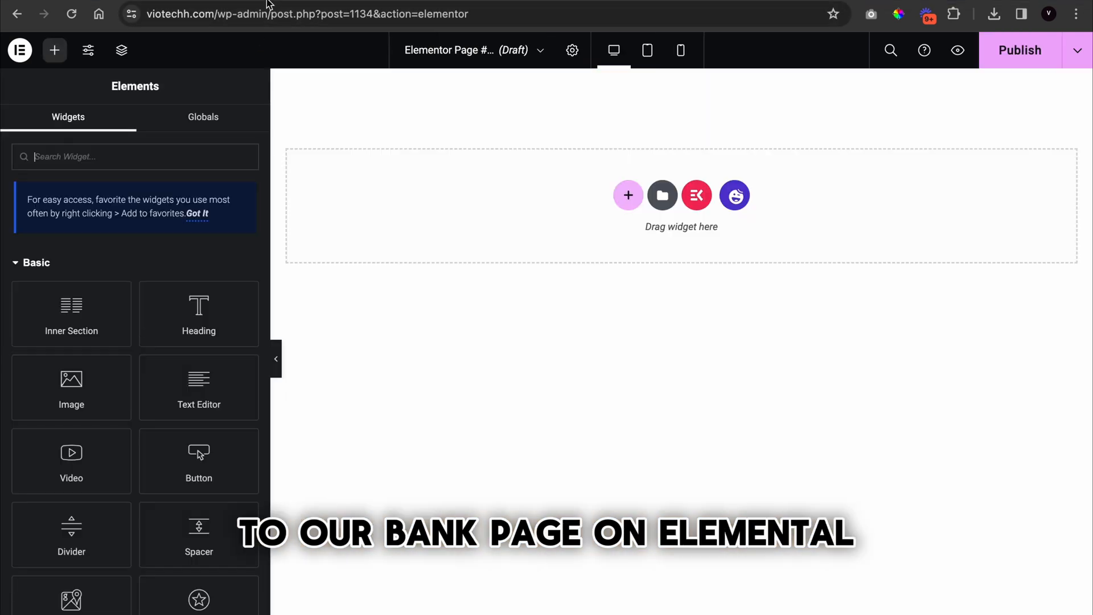
{"action": "left_click", "coordinate": [618, 195]}
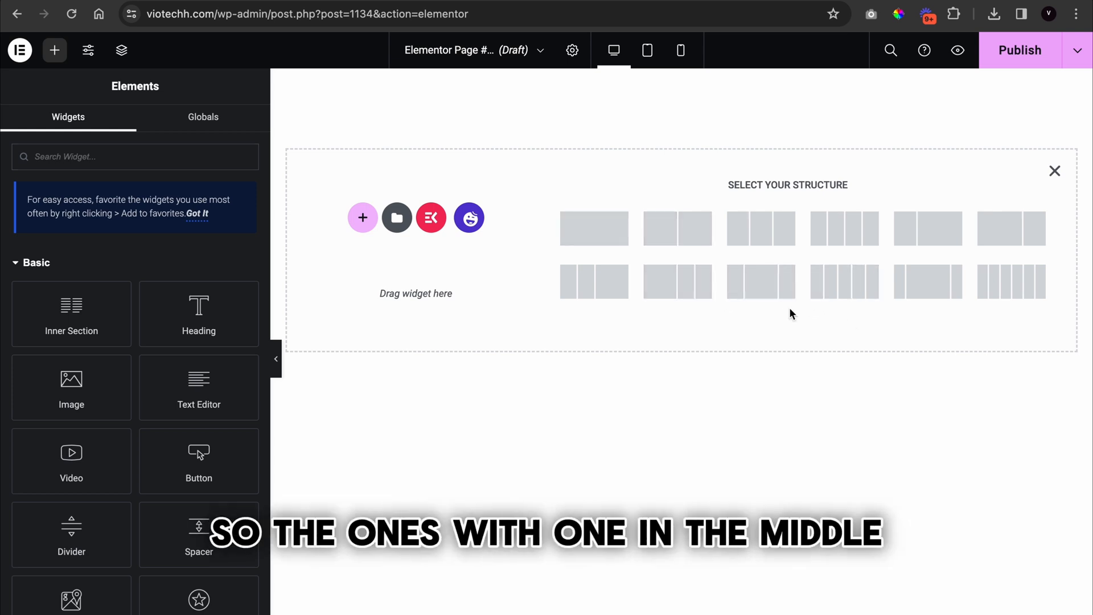
{"action": "left_click", "coordinate": [752, 280]}
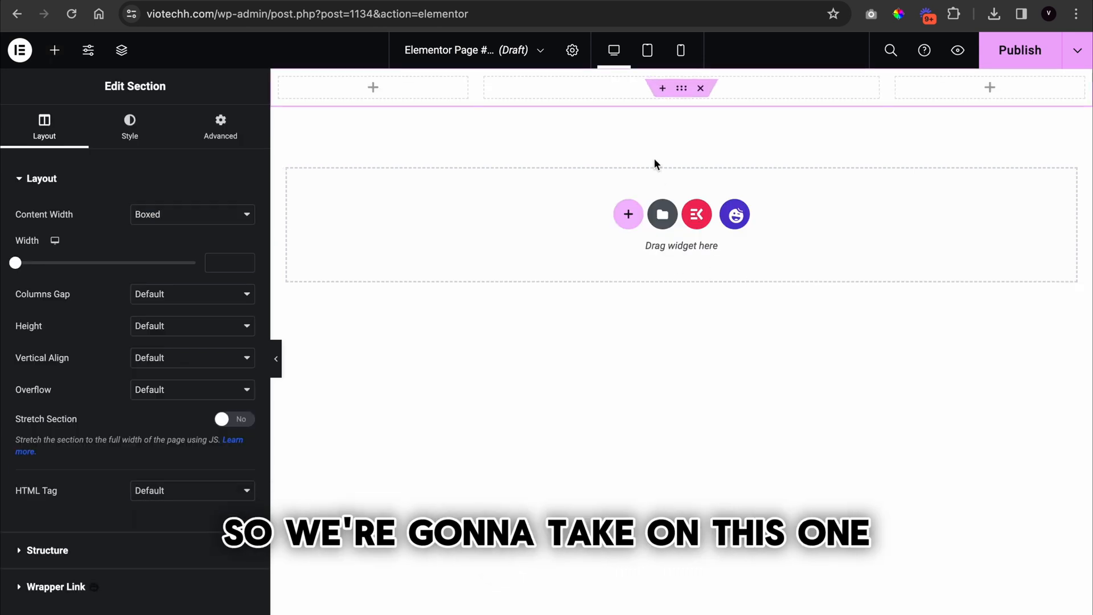
Set the new section's boxed content width to 1313 and its height to Fit To Screen
{"action": "left_click", "coordinate": [217, 259]}
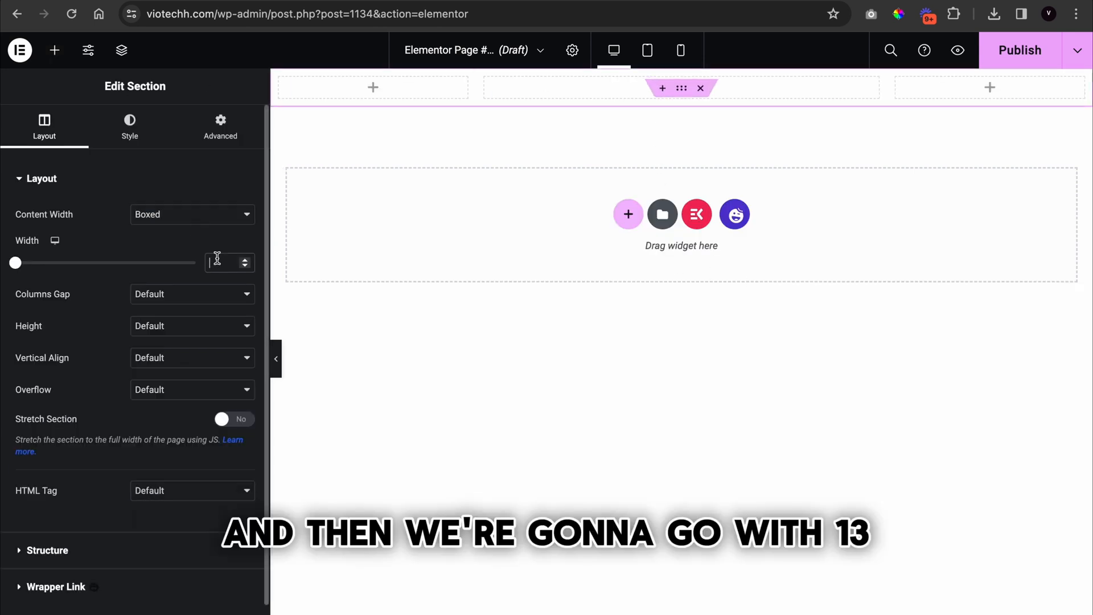
{"action": "type", "text": "1313"}
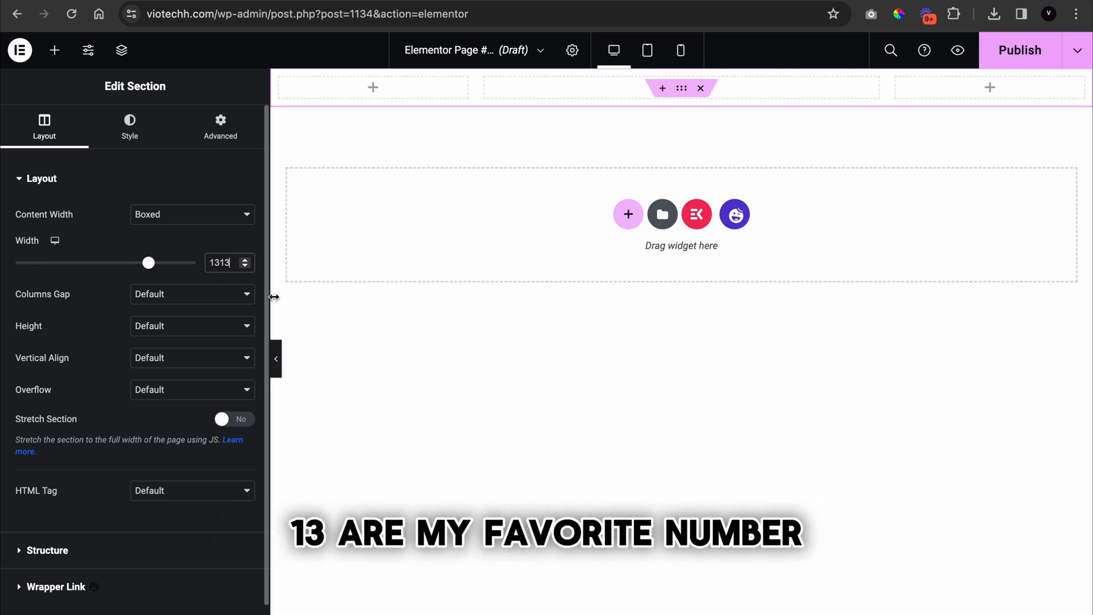
{"action": "left_click", "coordinate": [194, 327]}
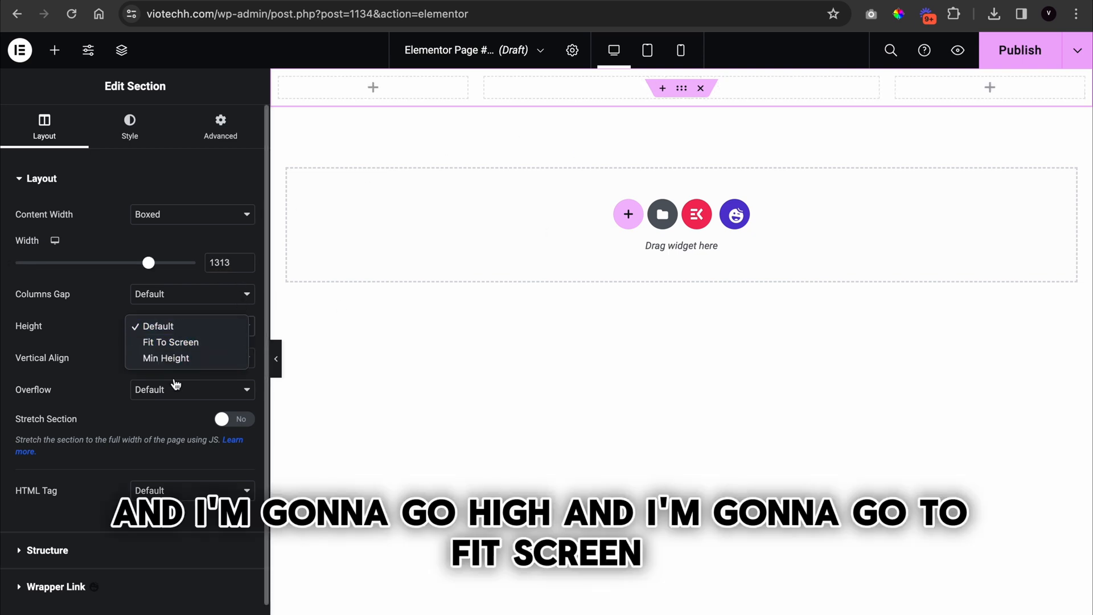
{"action": "left_click", "coordinate": [171, 342]}
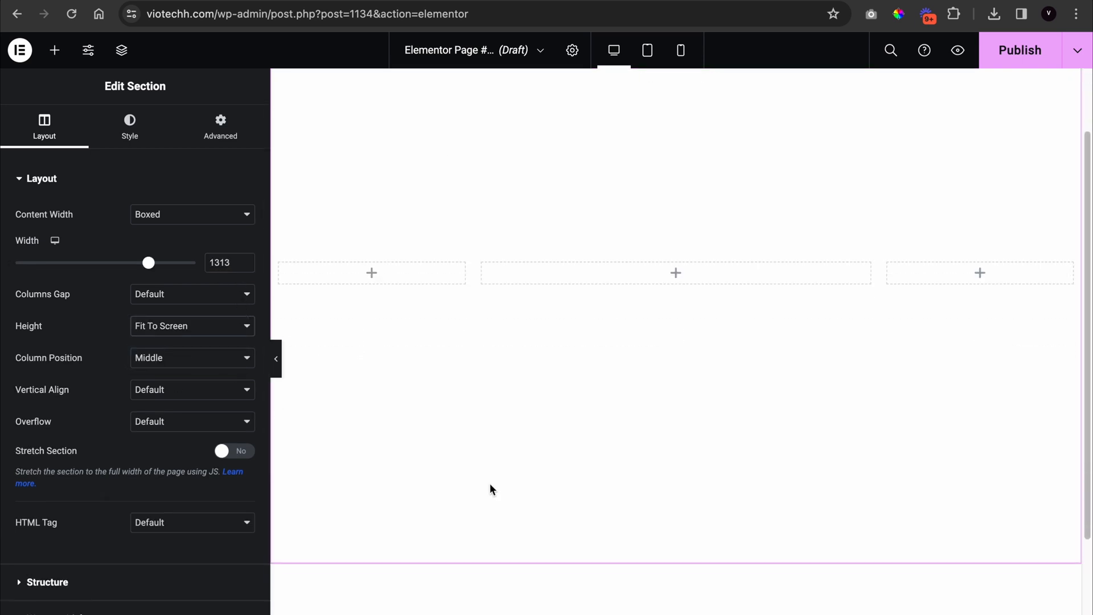
Find the Heading widget marked EKIT and place it in the section's wide middle column
{"action": "left_click", "coordinate": [59, 55]}
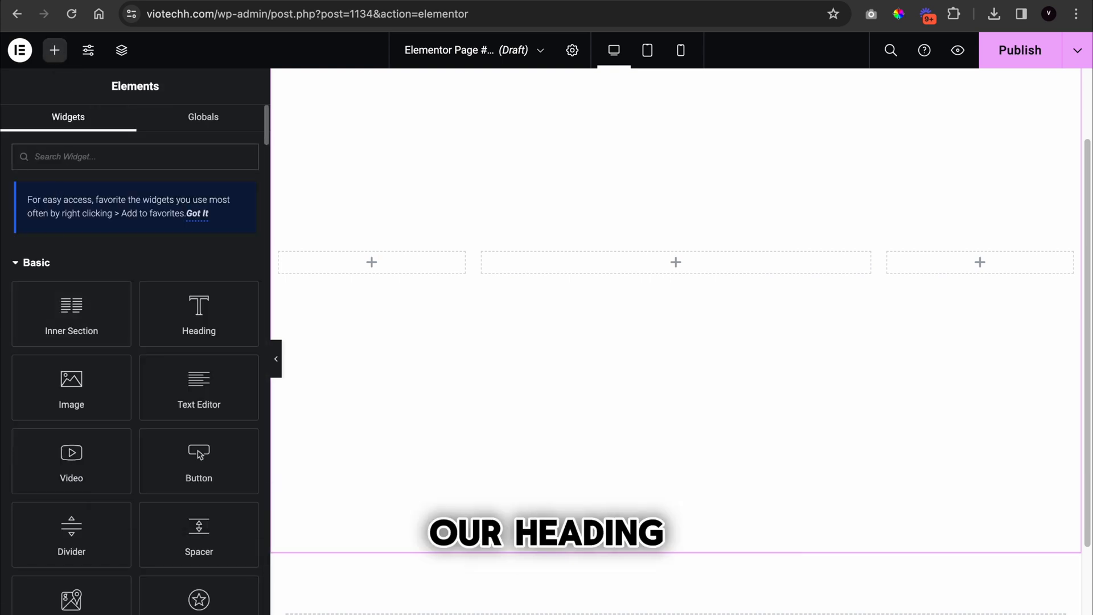
{"action": "type", "text": "heading"}
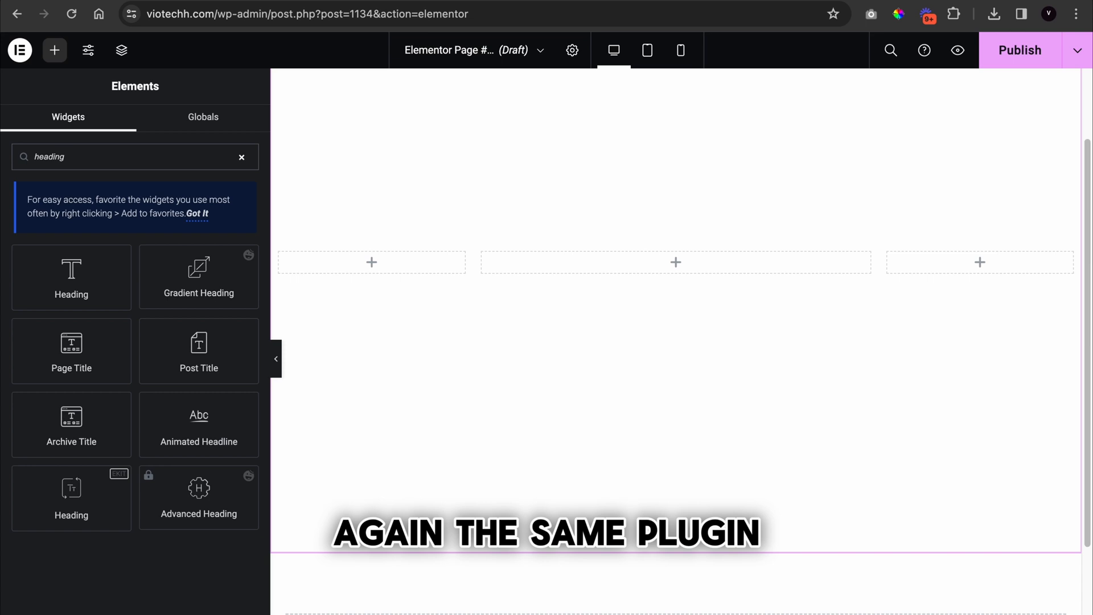
{"action": "left_click_drag", "start_coordinate": [68, 501], "coordinate": [746, 261]}
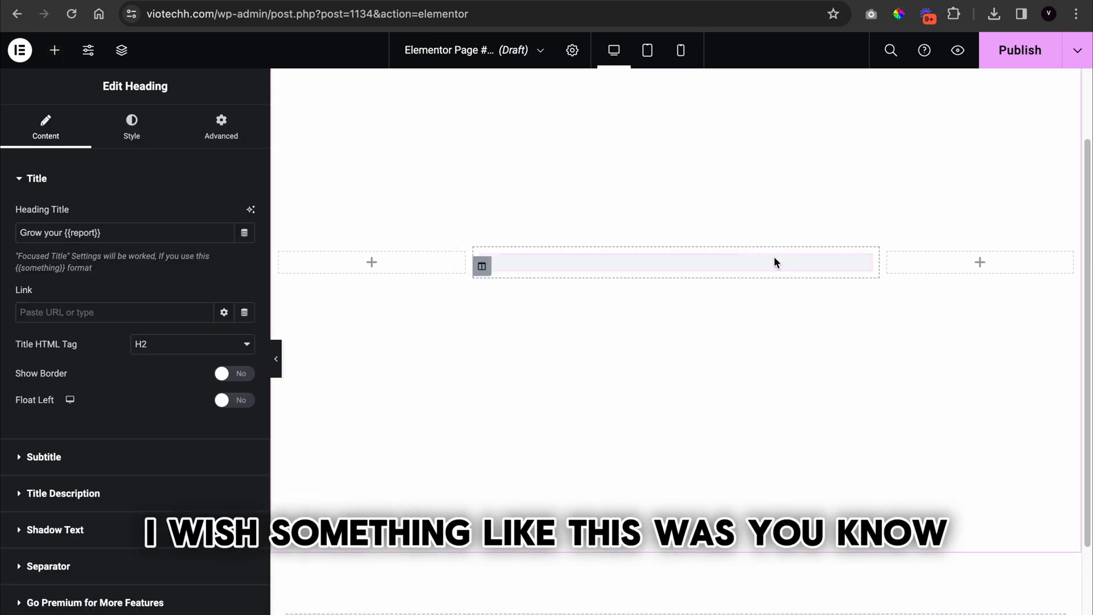
Replace the heading's default title with "one click <br>meals made" so the text breaks onto two lines
{"action": "double_click", "coordinate": [174, 226]}
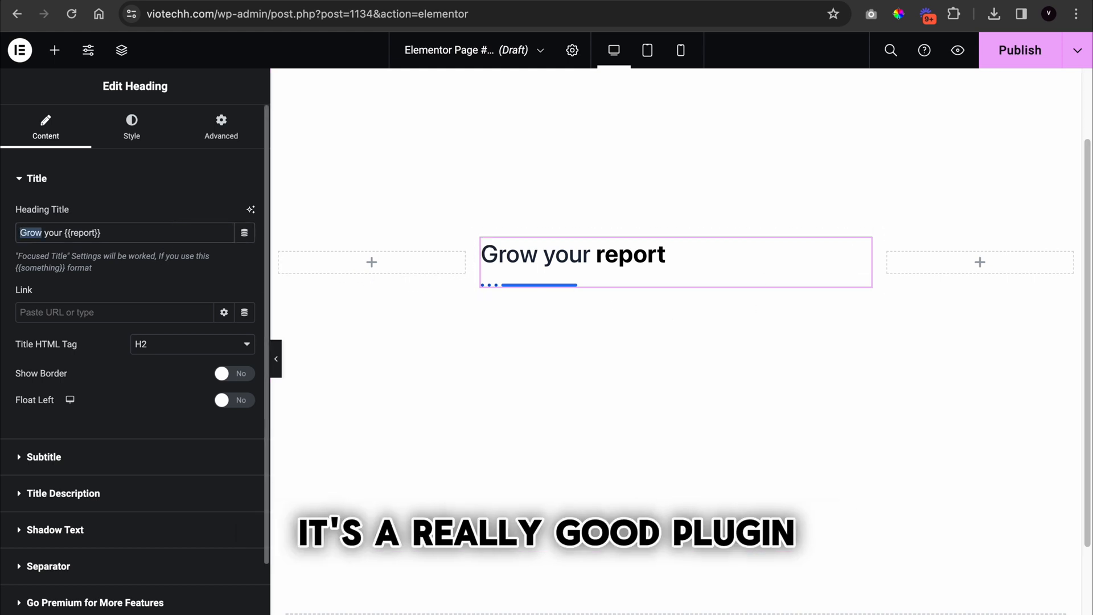
{"action": "key", "text": "BackSpace"}
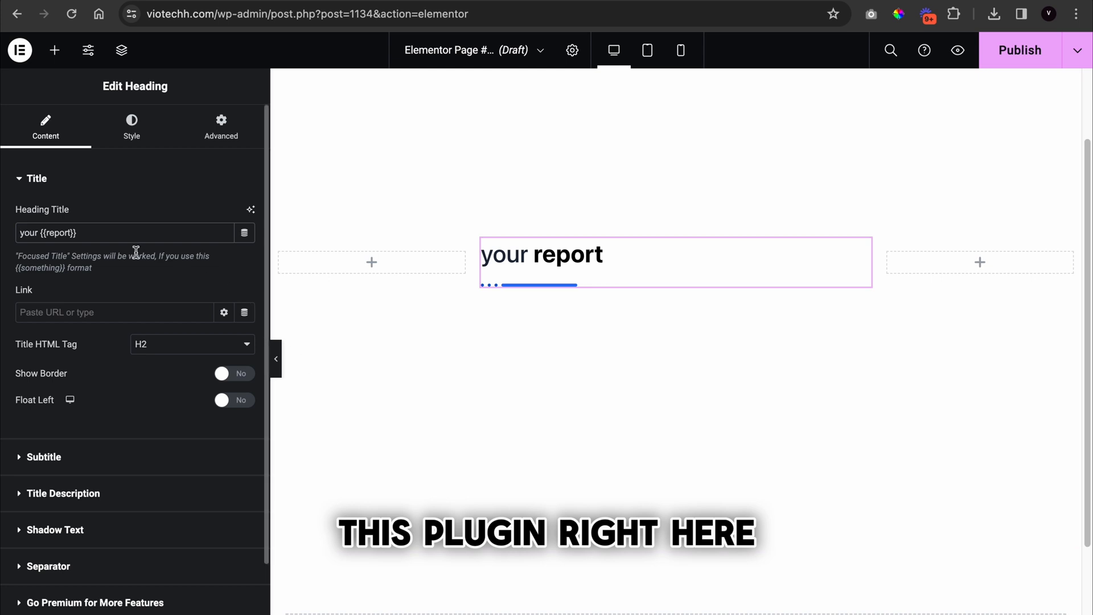
{"action": "triple_click", "coordinate": [137, 232]}
{"action": "key", "text": "BackSpace"}
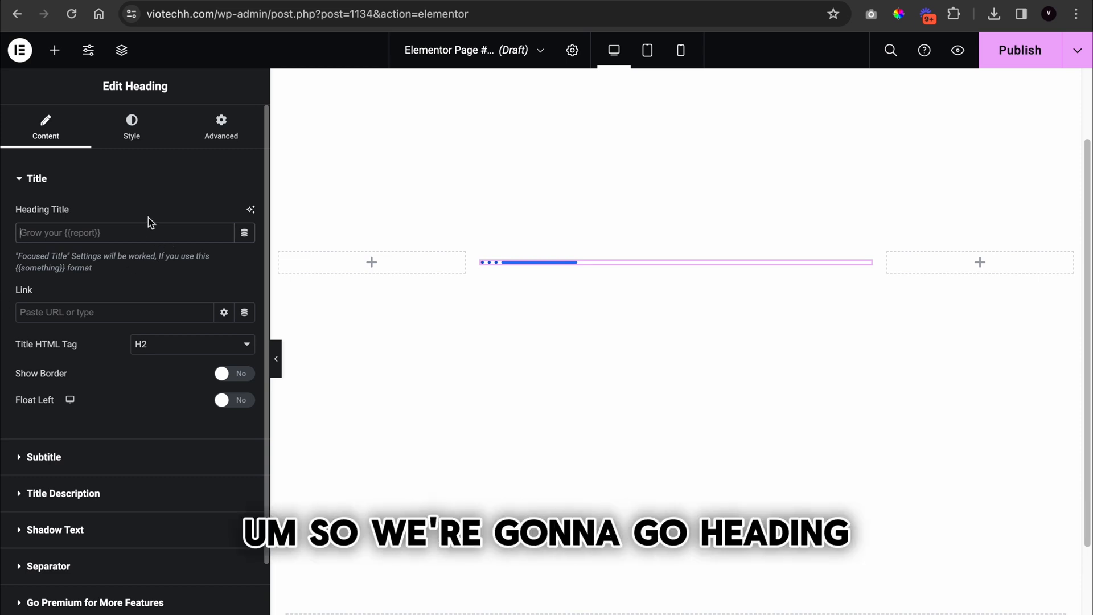
{"action": "type", "text": "one click"}
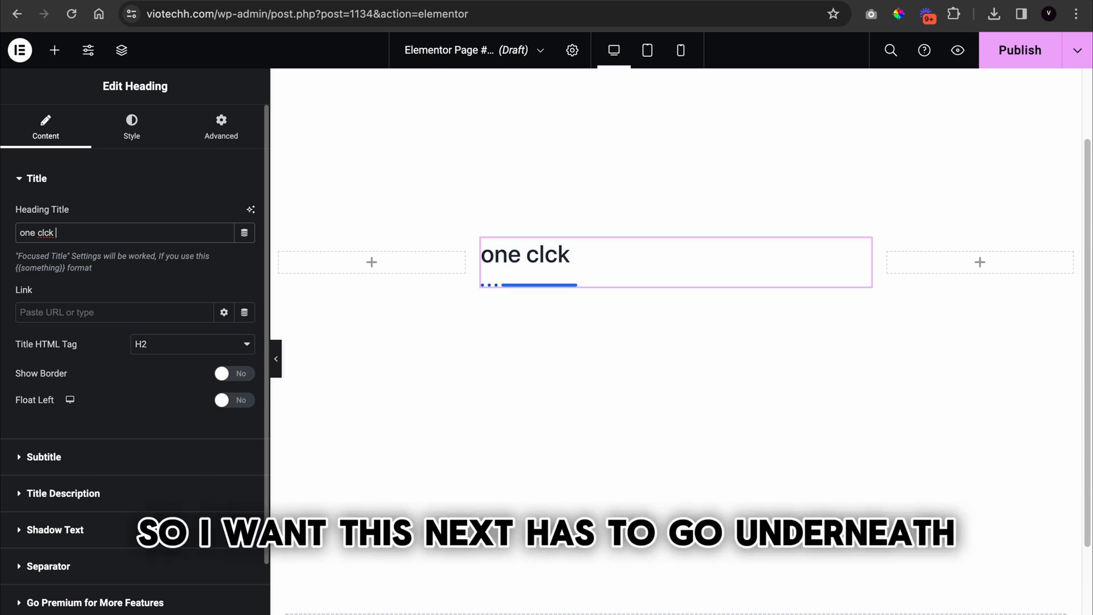
{"action": "key", "text": "BackSpace"}
{"action": "key", "text": "BackSpace"}
{"action": "type", "text": "ick"}
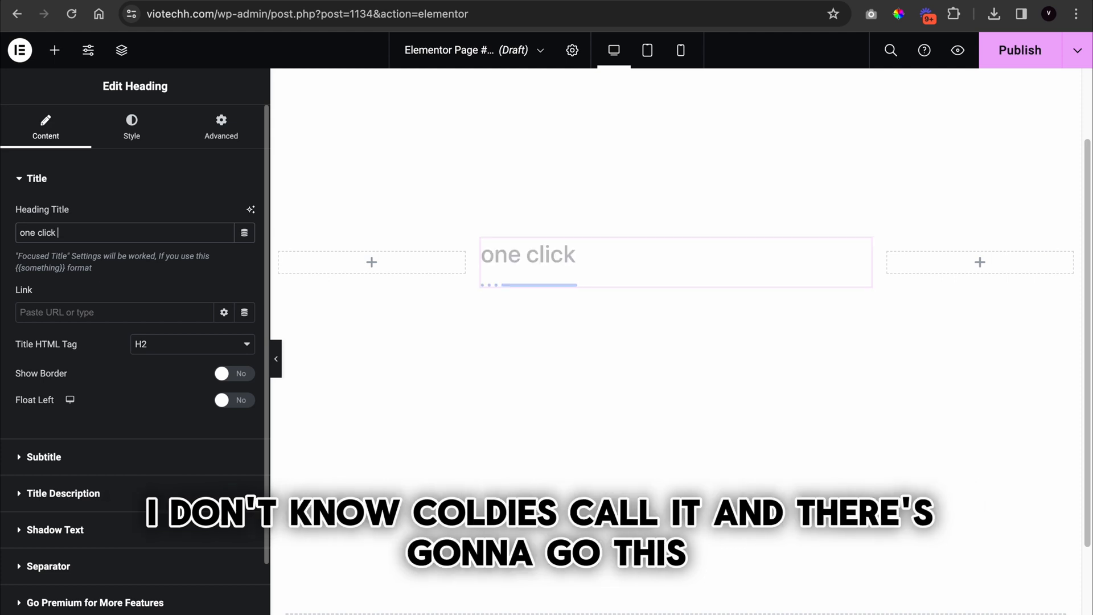
{"action": "type", "text": " <br"}
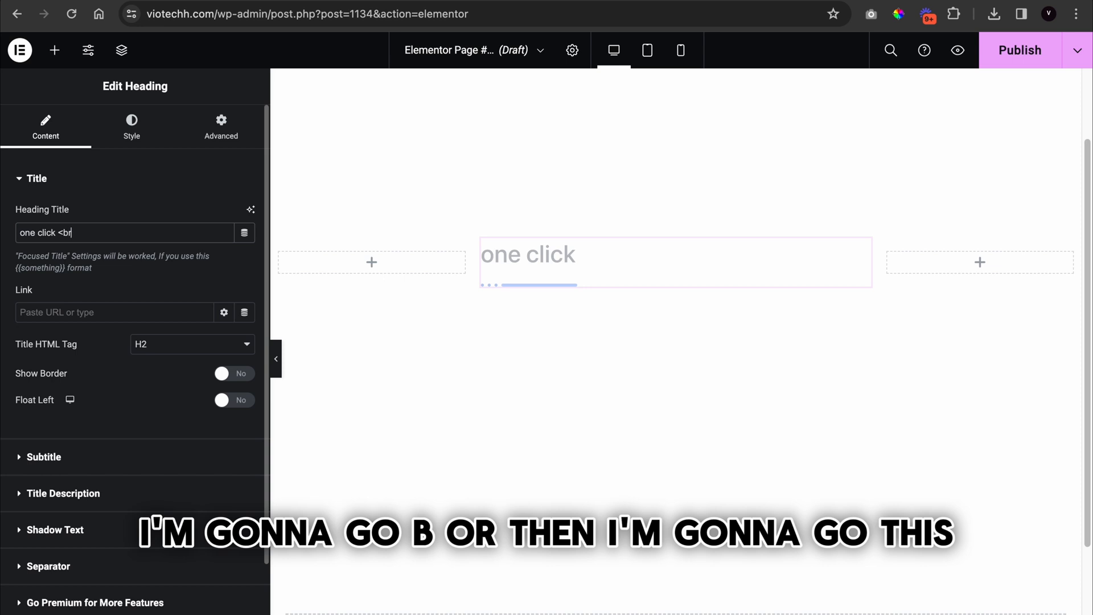
{"action": "type", "text": ">"}
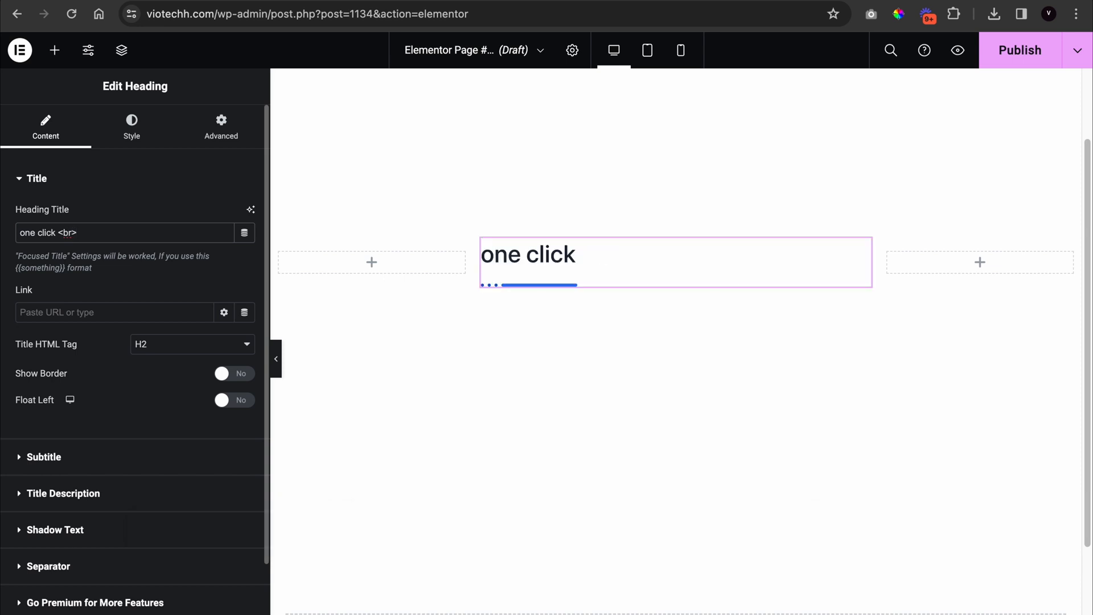
{"action": "type", "text": "meals made"}
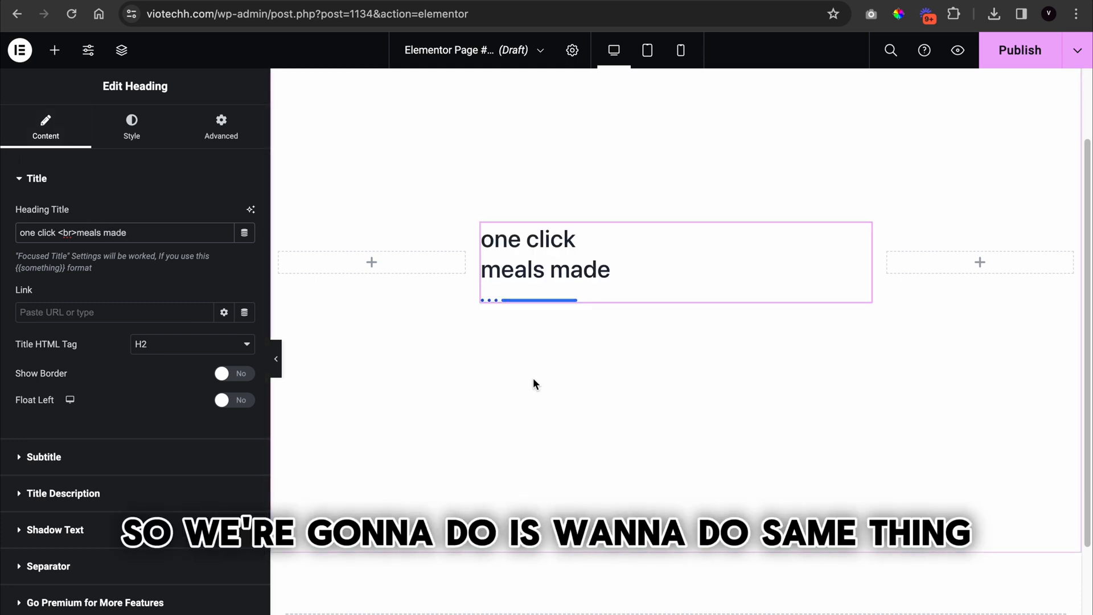
Insert a <strong> tag before "meals made" in the heading title to make the second line bold
{"action": "type", "text": "<stre"}
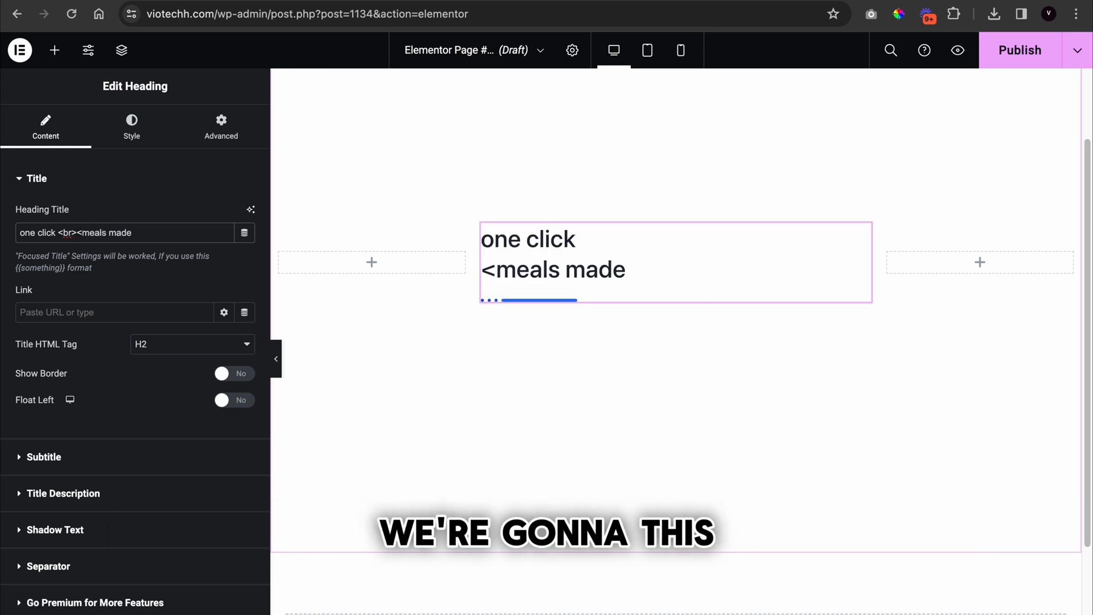
{"action": "key", "text": "BackSpace"}
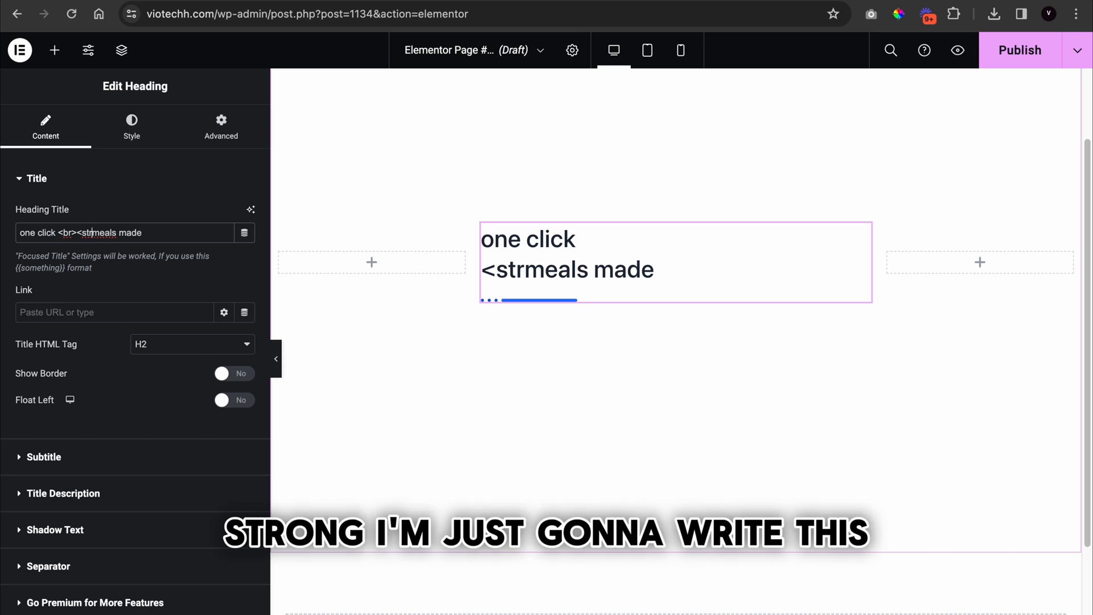
{"action": "type", "text": "rong>"}
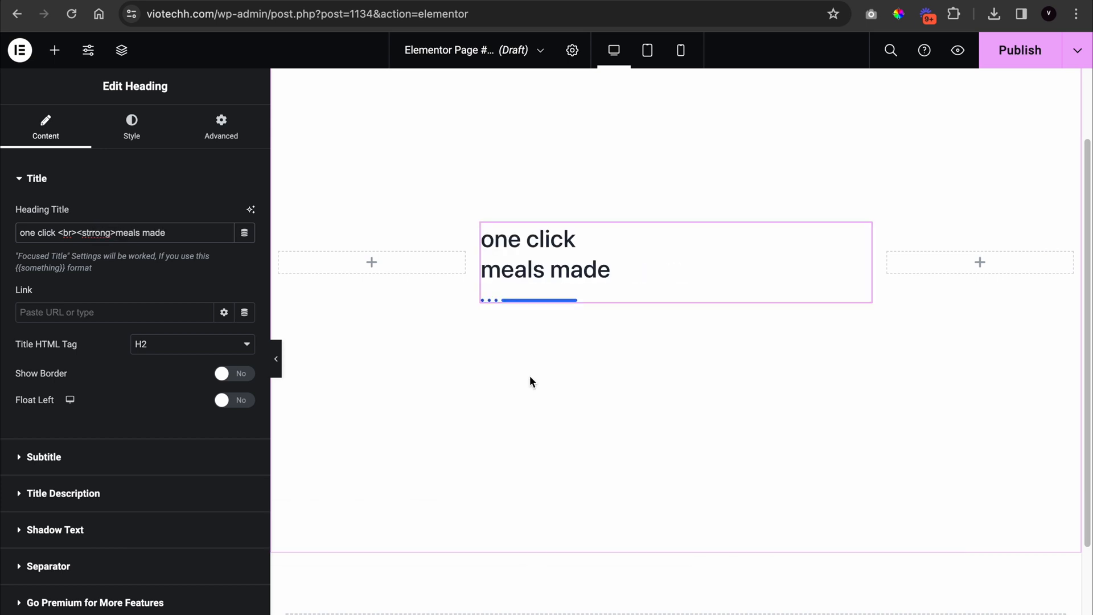
{"action": "right_click", "coordinate": [92, 231]}
{"action": "left_click", "coordinate": [103, 241]}
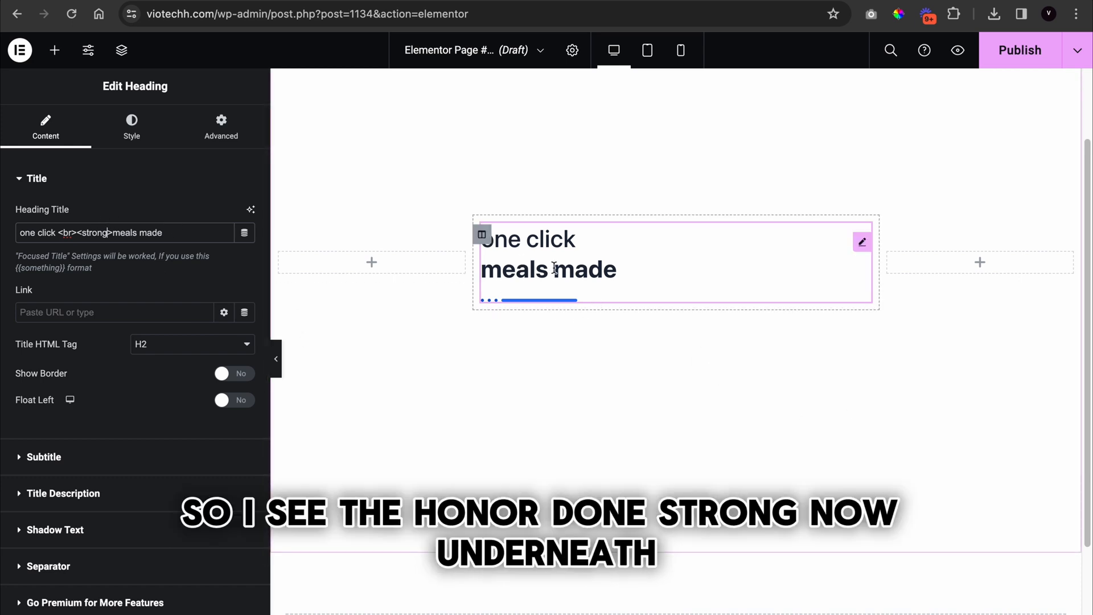
Enable the heading's title description and turn off its separator
{"action": "left_click", "coordinate": [122, 491]}
{"action": "left_click", "coordinate": [232, 285]}
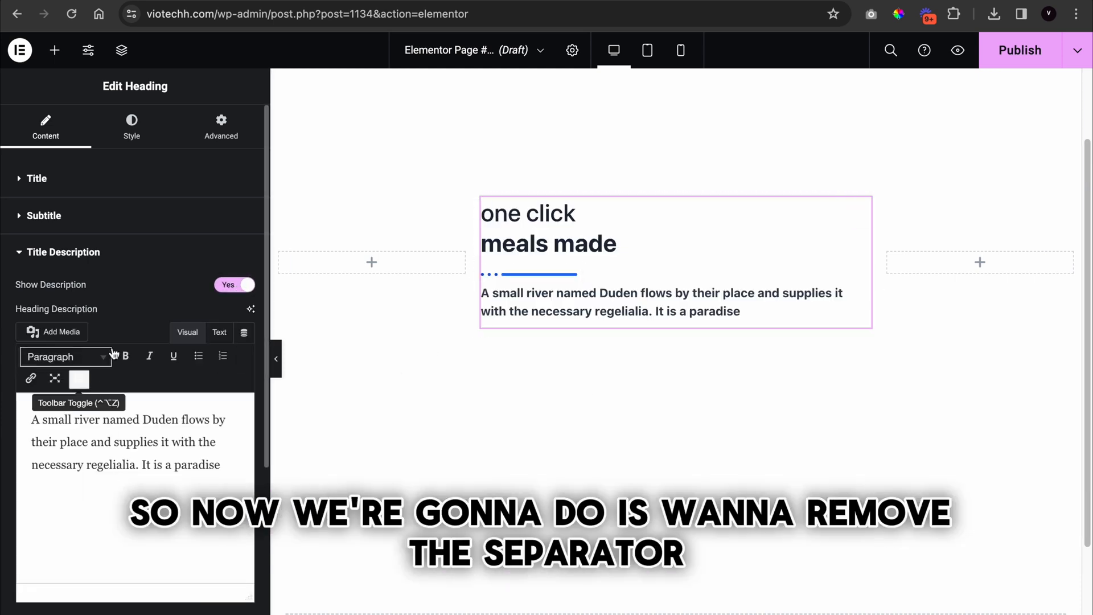
{"action": "scroll", "coordinate": [199, 302], "scroll_direction": "down", "scroll_amount": 3}
{"action": "left_click", "coordinate": [109, 586]}
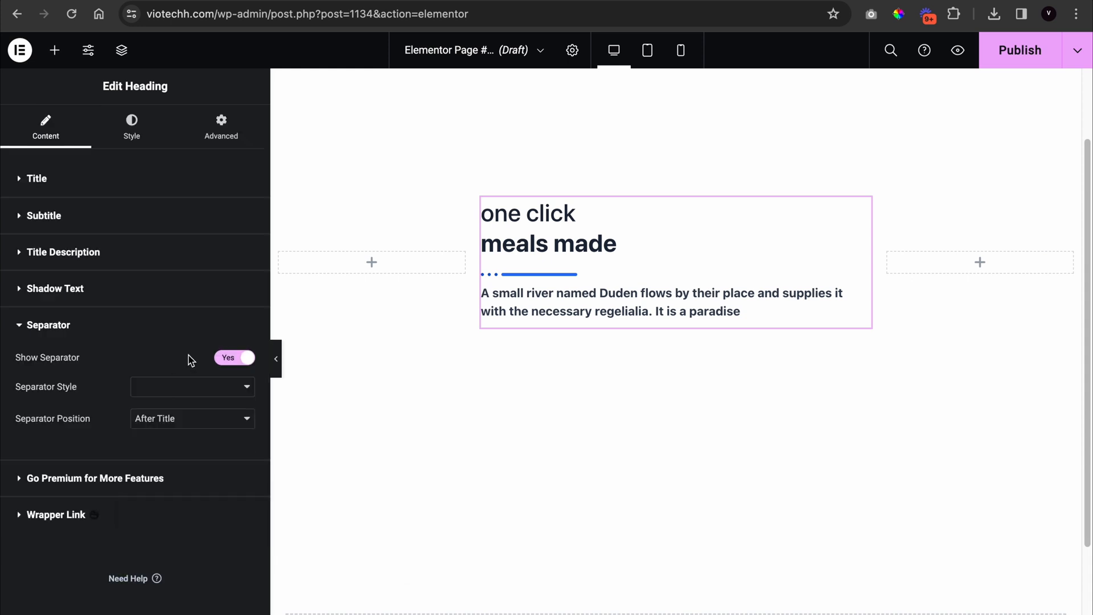
{"action": "left_click", "coordinate": [239, 359]}
Center-align the heading and set its title color to the global Black, #000000
{"action": "left_click", "coordinate": [135, 128]}
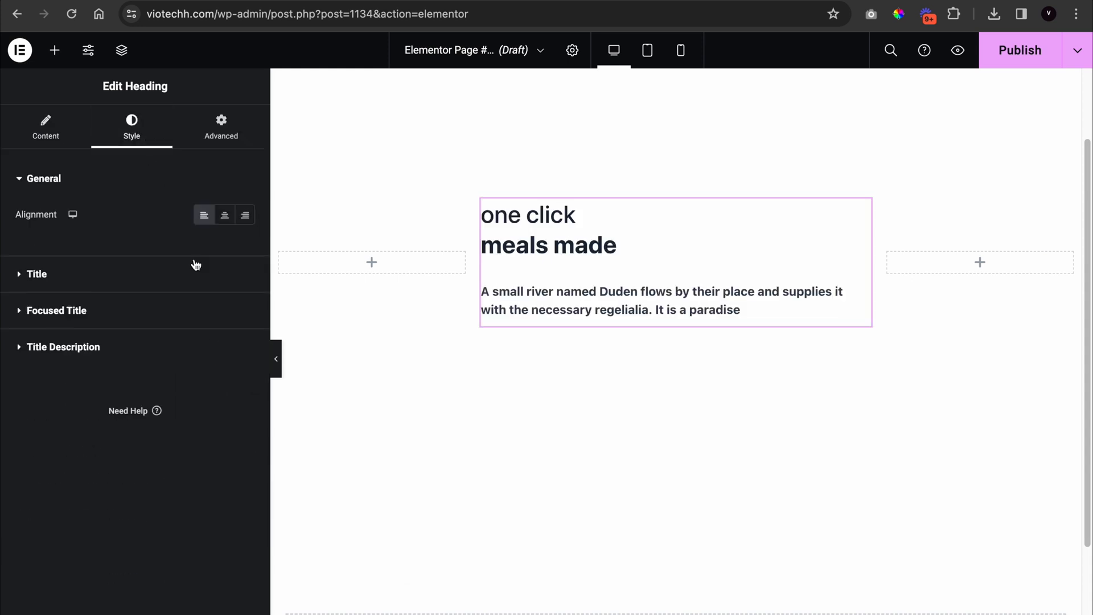
{"action": "left_click", "coordinate": [225, 223]}
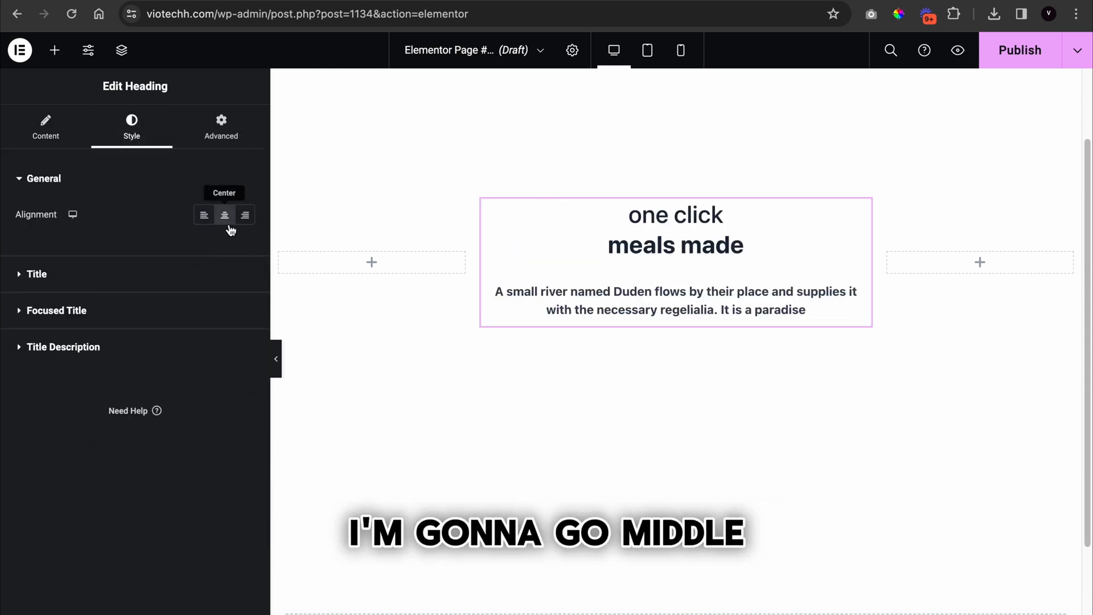
{"action": "left_click", "coordinate": [29, 273]}
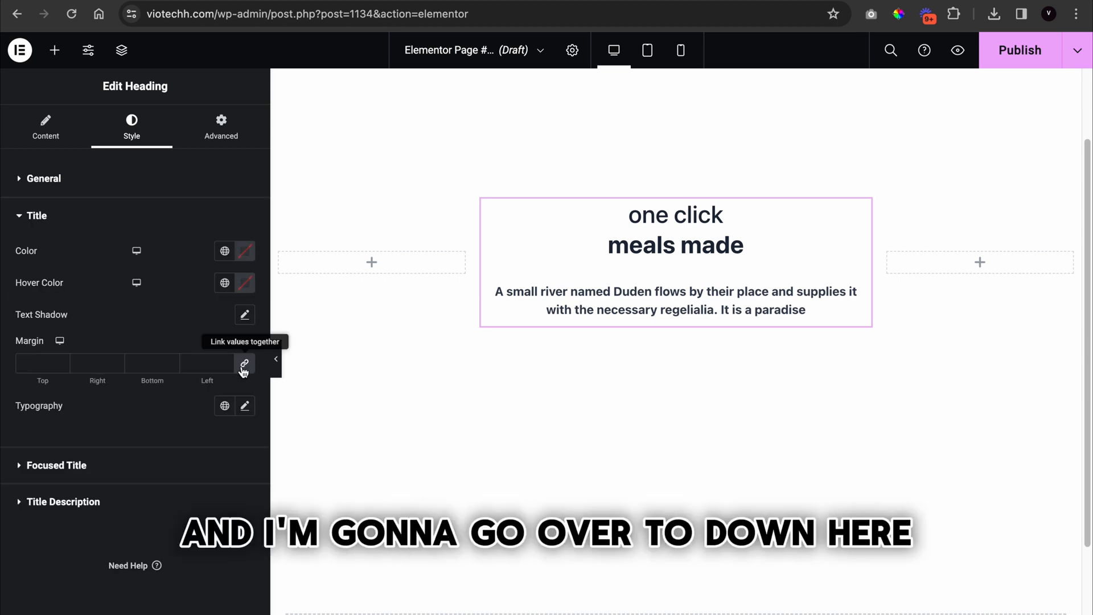
{"action": "left_click", "coordinate": [225, 251]}
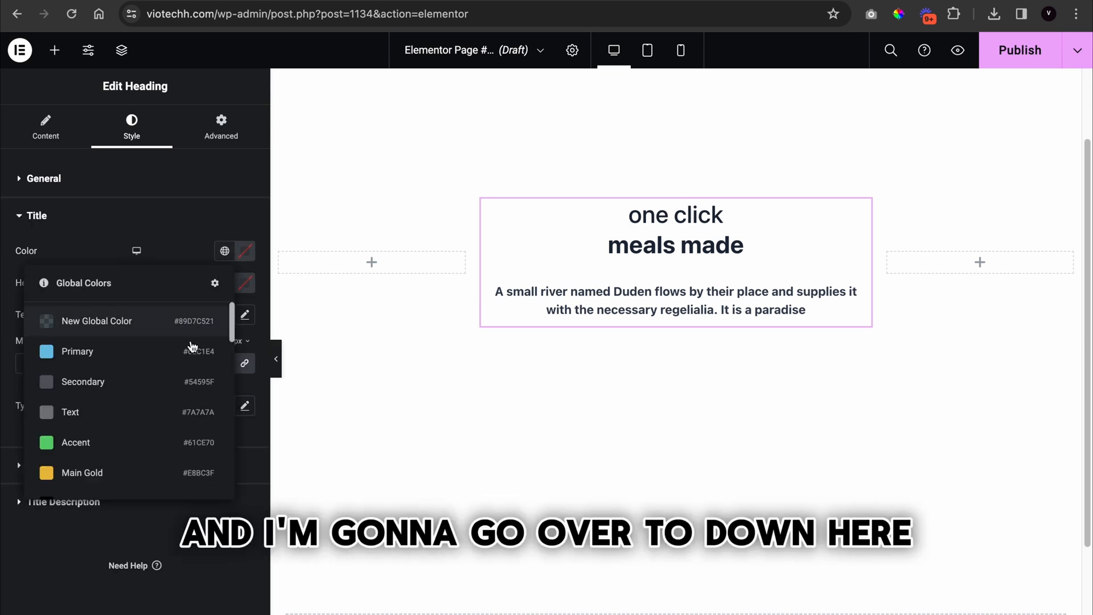
{"action": "scroll", "coordinate": [166, 387], "scroll_direction": "down", "scroll_amount": 10}
{"action": "scroll", "coordinate": [165, 398], "scroll_direction": "up", "scroll_amount": 10}
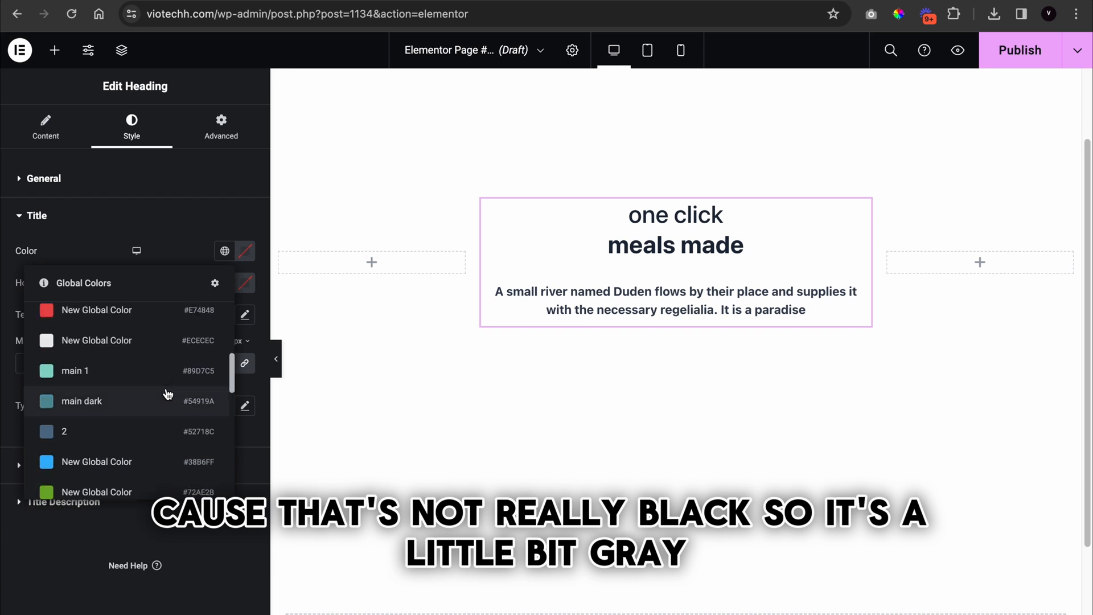
{"action": "scroll", "coordinate": [160, 413], "scroll_direction": "down", "scroll_amount": 3}
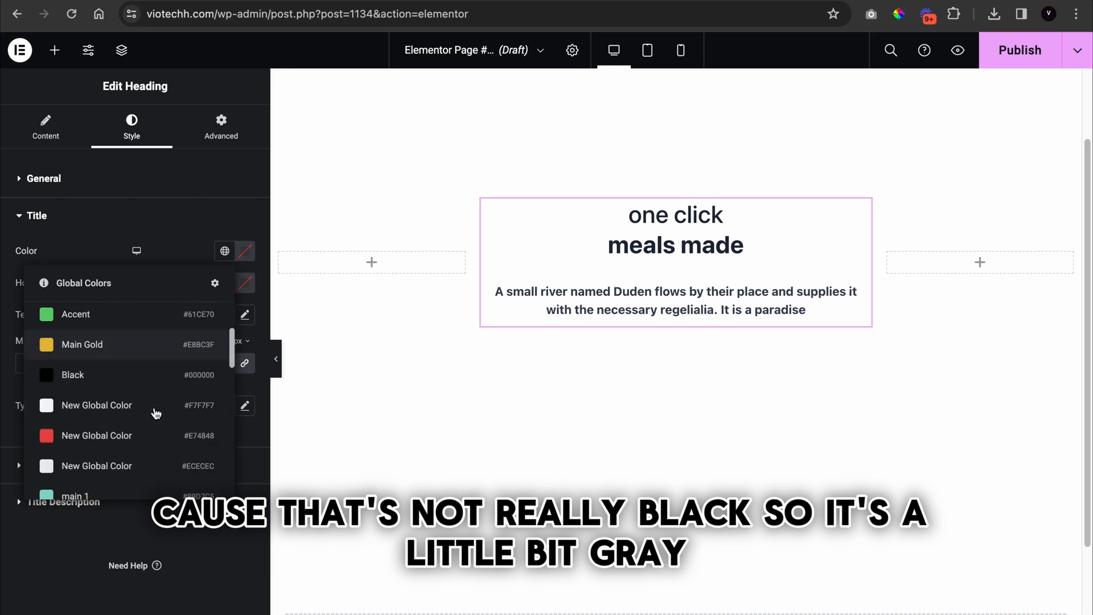
{"action": "left_click", "coordinate": [85, 376]}
Set the heading title's font family to Josefin Sans and its weight to 600 (Semi Bold)
{"action": "left_click", "coordinate": [244, 406]}
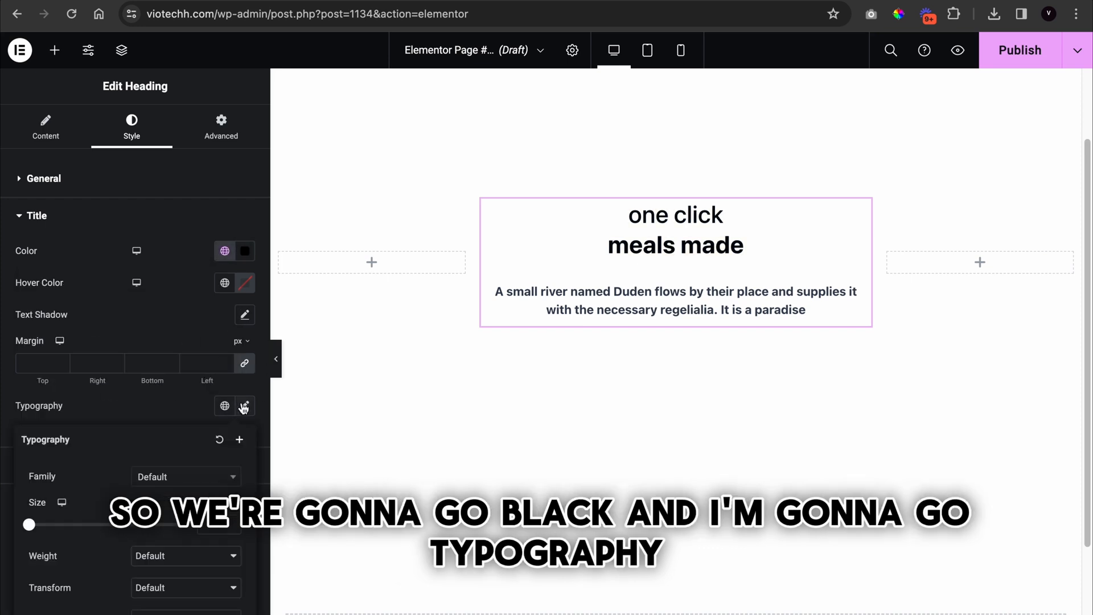
{"action": "left_click", "coordinate": [185, 475]}
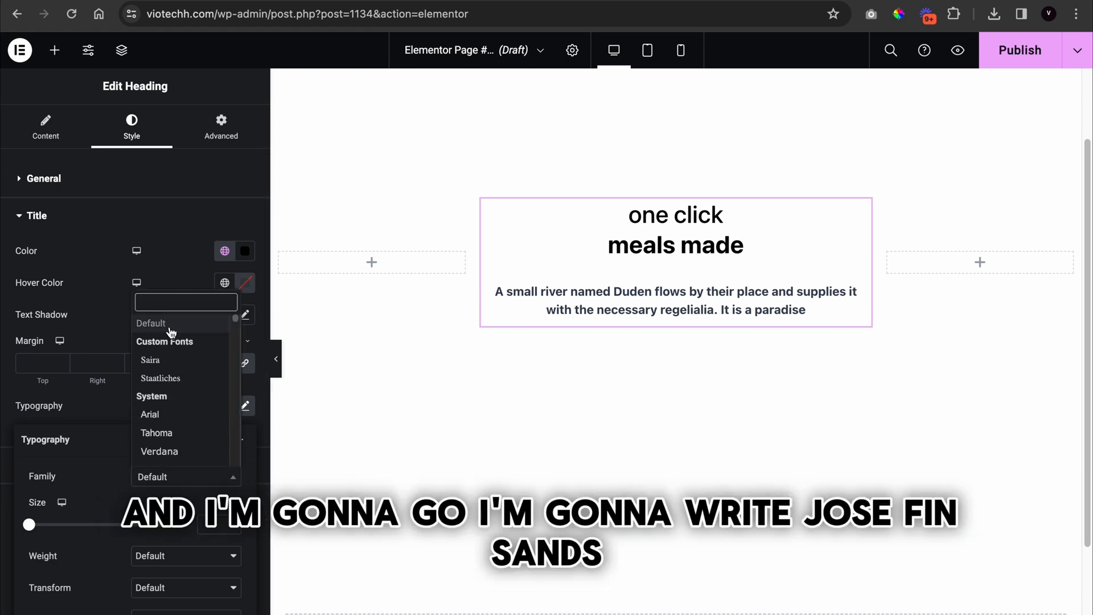
{"action": "type", "text": "jose"}
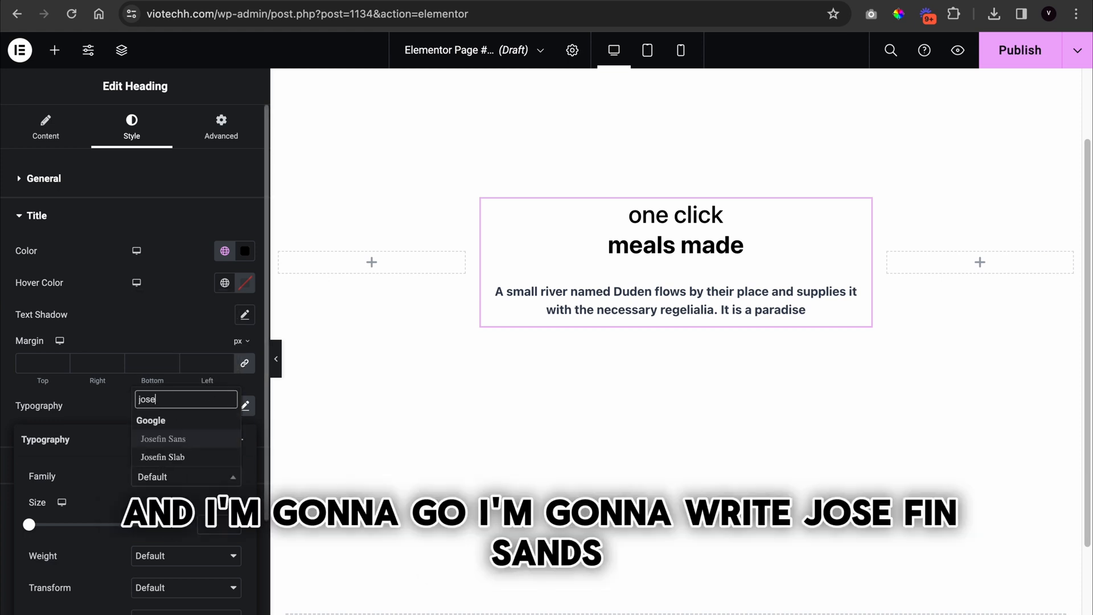
{"action": "left_click", "coordinate": [164, 438]}
{"action": "scroll", "coordinate": [169, 452], "scroll_direction": "down", "scroll_amount": 3}
{"action": "left_click", "coordinate": [164, 392]}
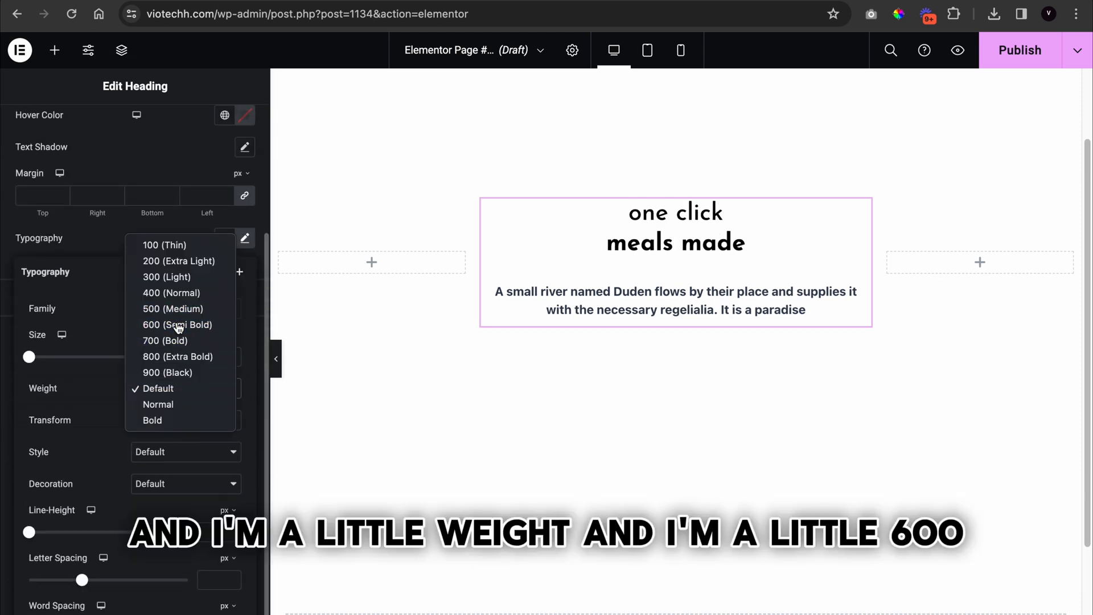
{"action": "left_click", "coordinate": [181, 324]}
Transform the heading title to uppercase and enlarge it to 71 px
{"action": "left_click", "coordinate": [152, 421]}
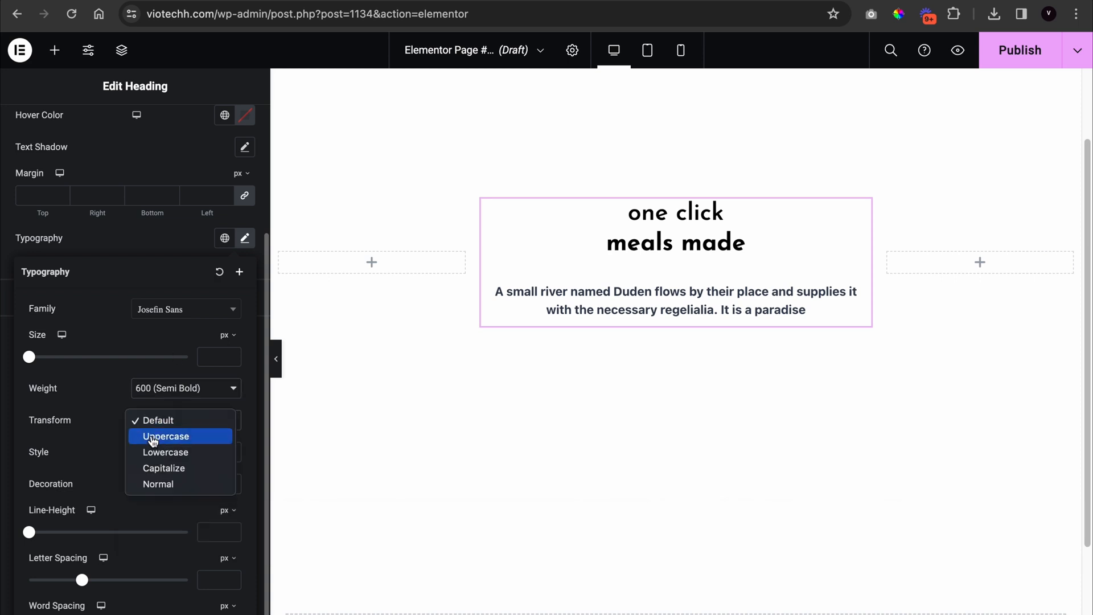
{"action": "left_click", "coordinate": [154, 436]}
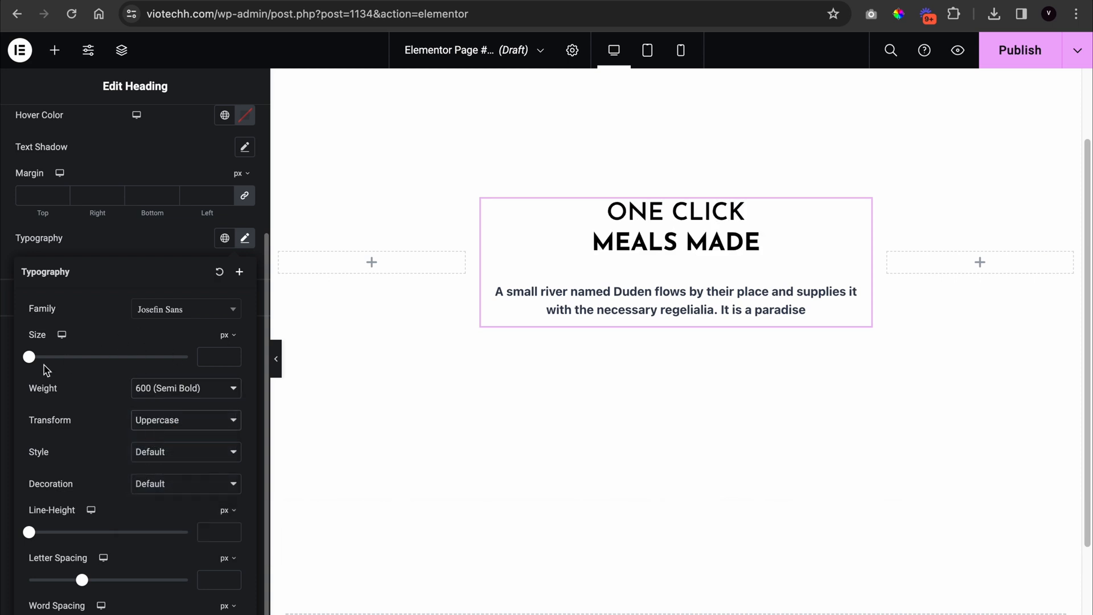
{"action": "left_click_drag", "start_coordinate": [28, 357], "coordinate": [87, 358]}
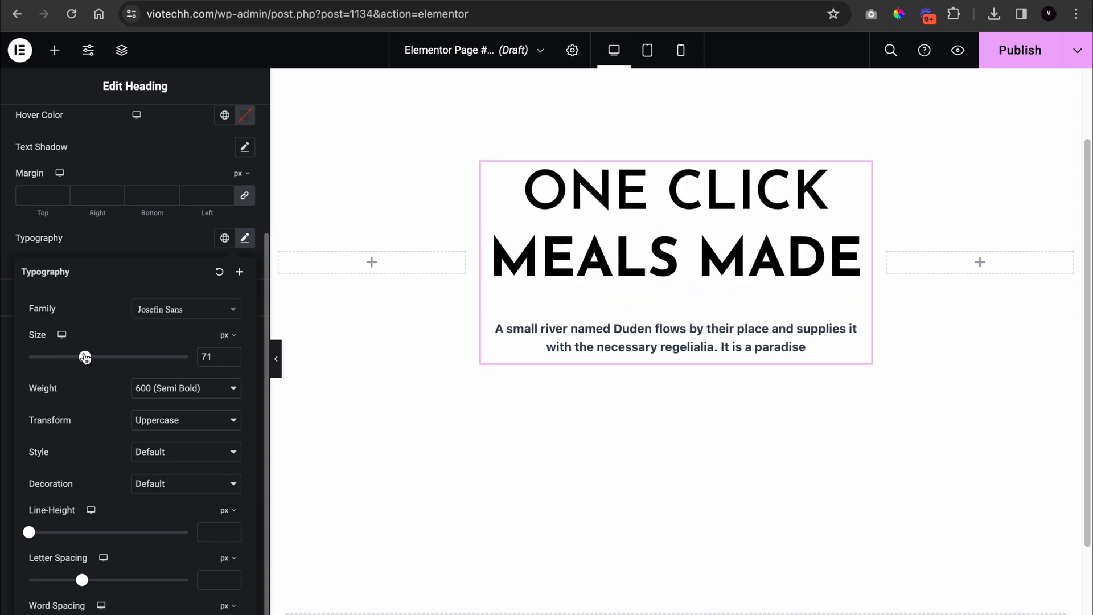
{"action": "left_click", "coordinate": [115, 230]}
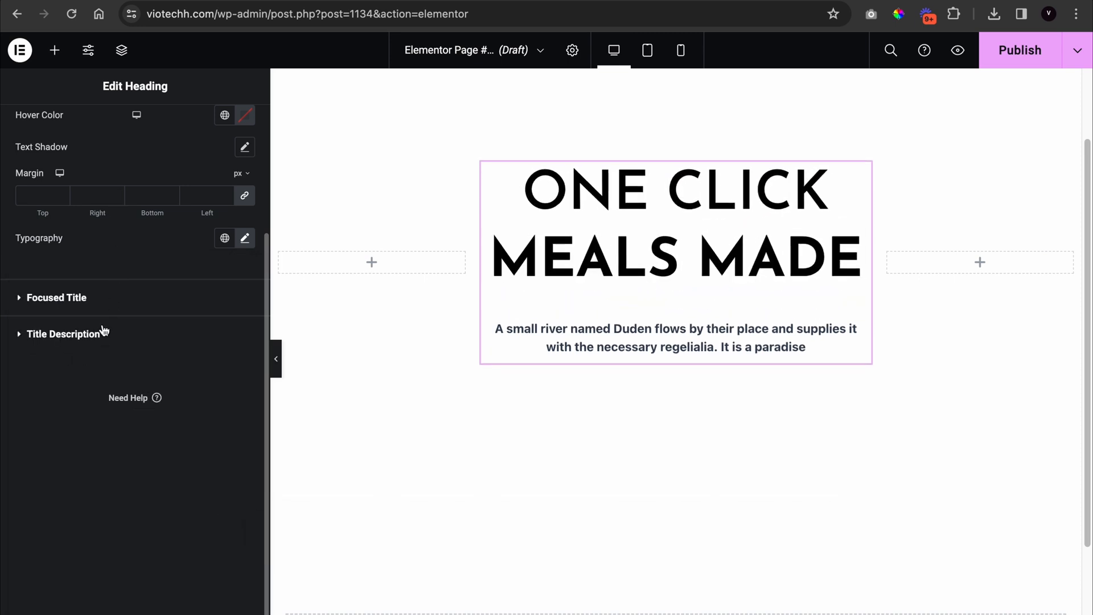
{"action": "scroll", "coordinate": [96, 306], "scroll_direction": "up", "scroll_amount": 3}
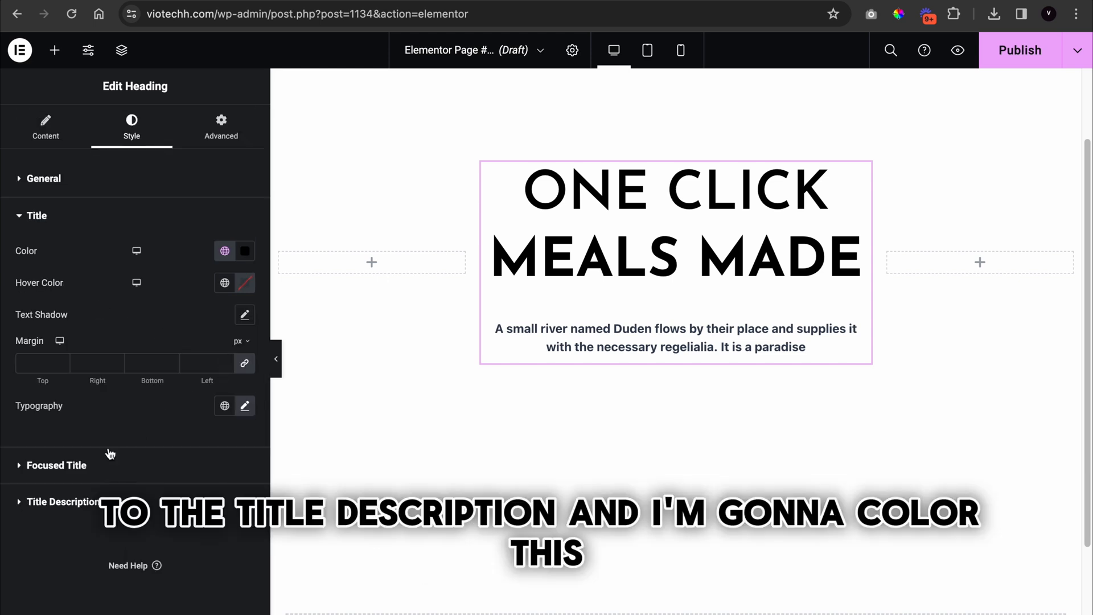
Set the title description's font family to Josefin Sans
{"action": "left_click", "coordinate": [62, 501]}
{"action": "left_click", "coordinate": [245, 374]}
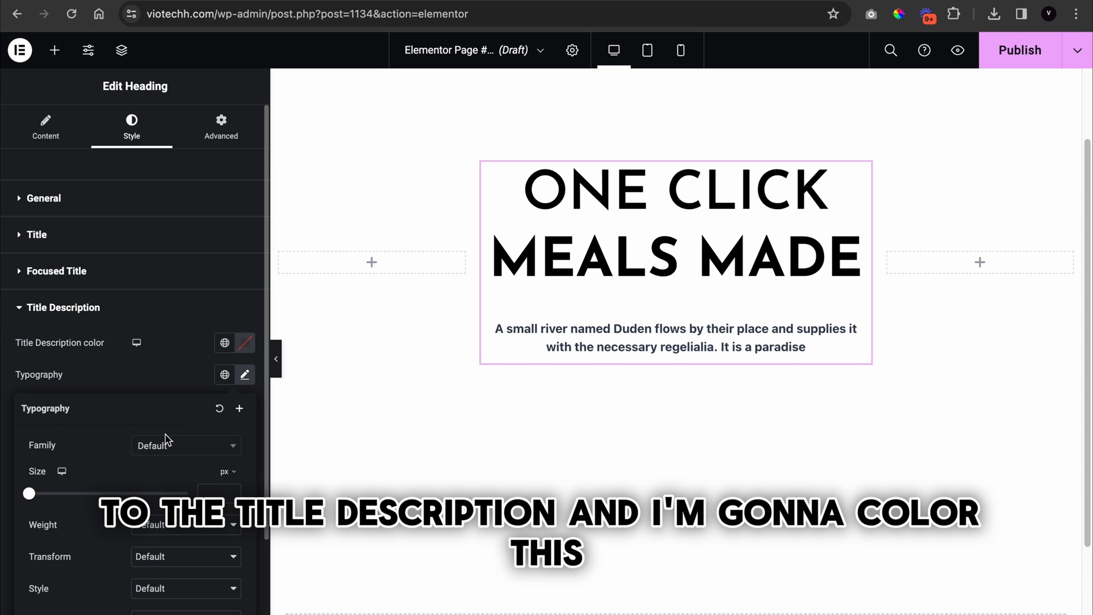
{"action": "left_click", "coordinate": [168, 450]}
{"action": "type", "text": "jose"}
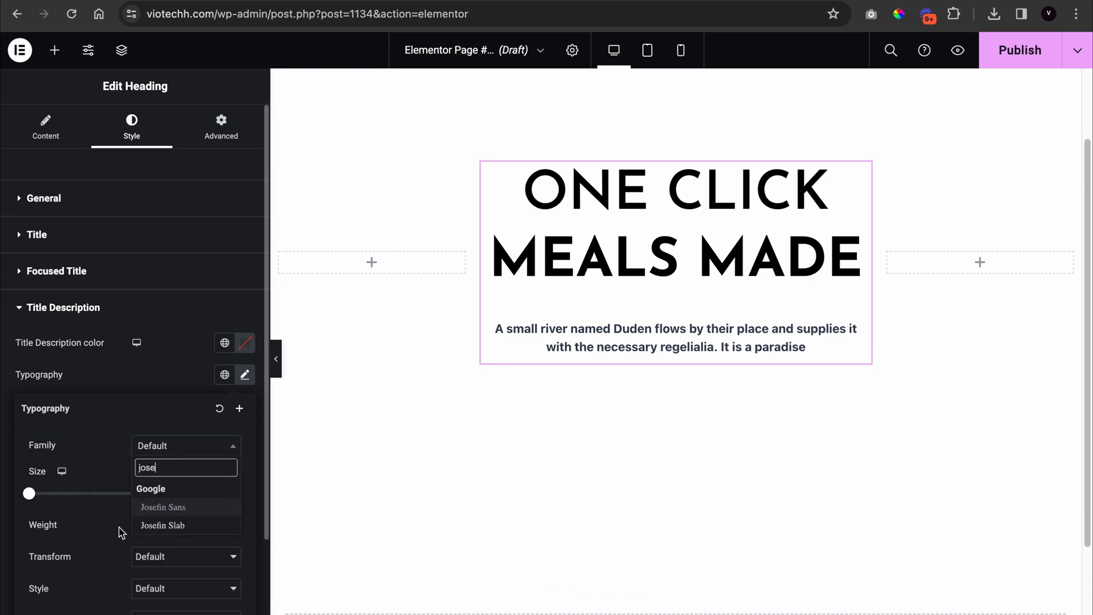
{"action": "key", "text": "Return"}
Transform the title description to Capitalize and set its size to 18 px
{"action": "left_click", "coordinate": [141, 556]}
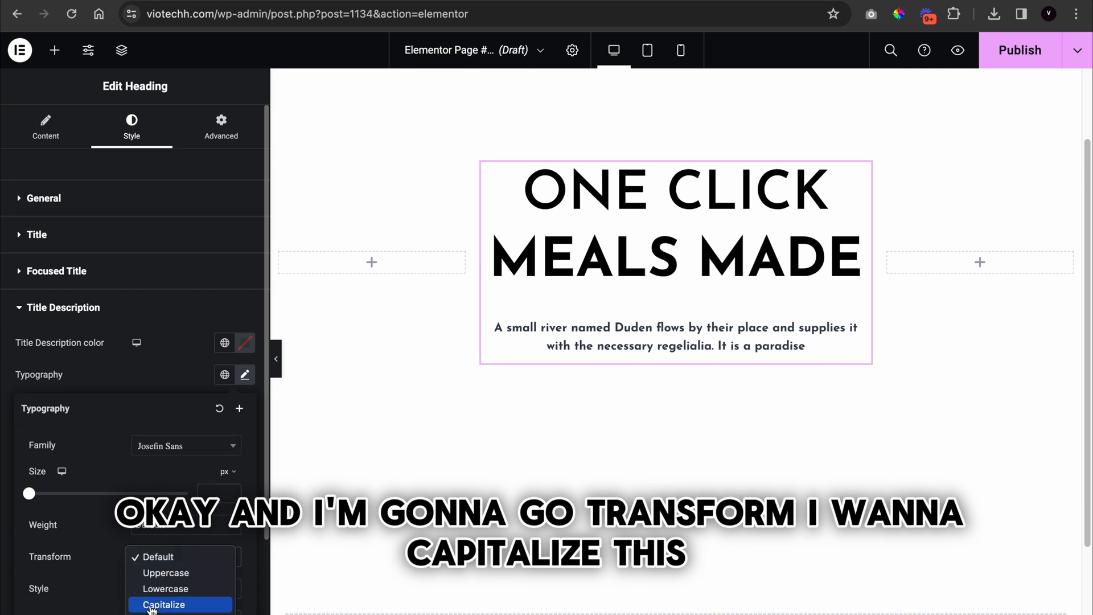
{"action": "left_click", "coordinate": [151, 605]}
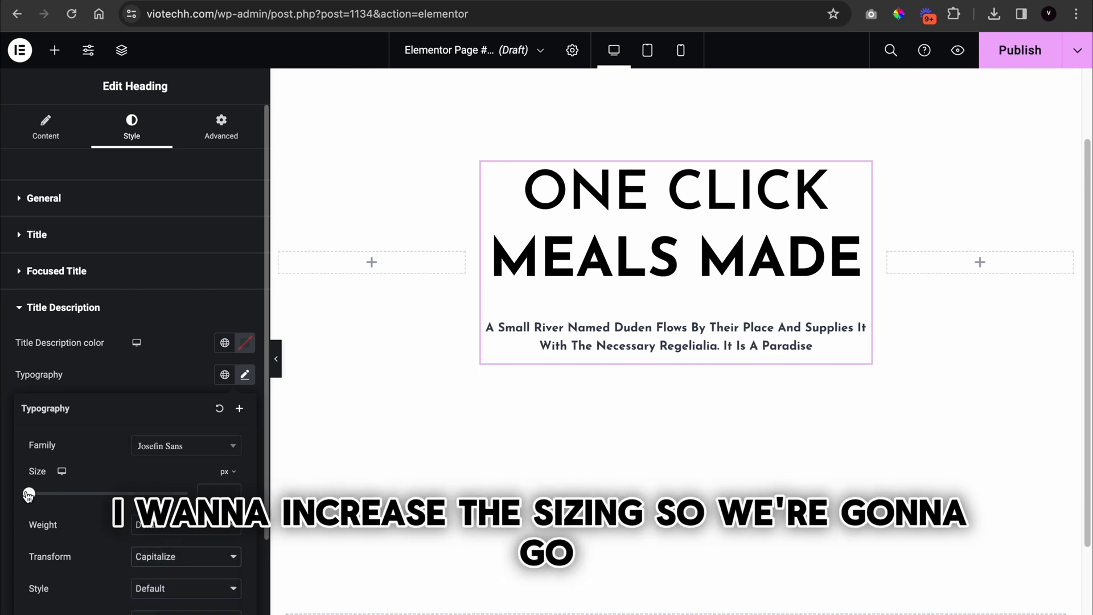
{"action": "left_click_drag", "start_coordinate": [33, 501], "coordinate": [45, 500]}
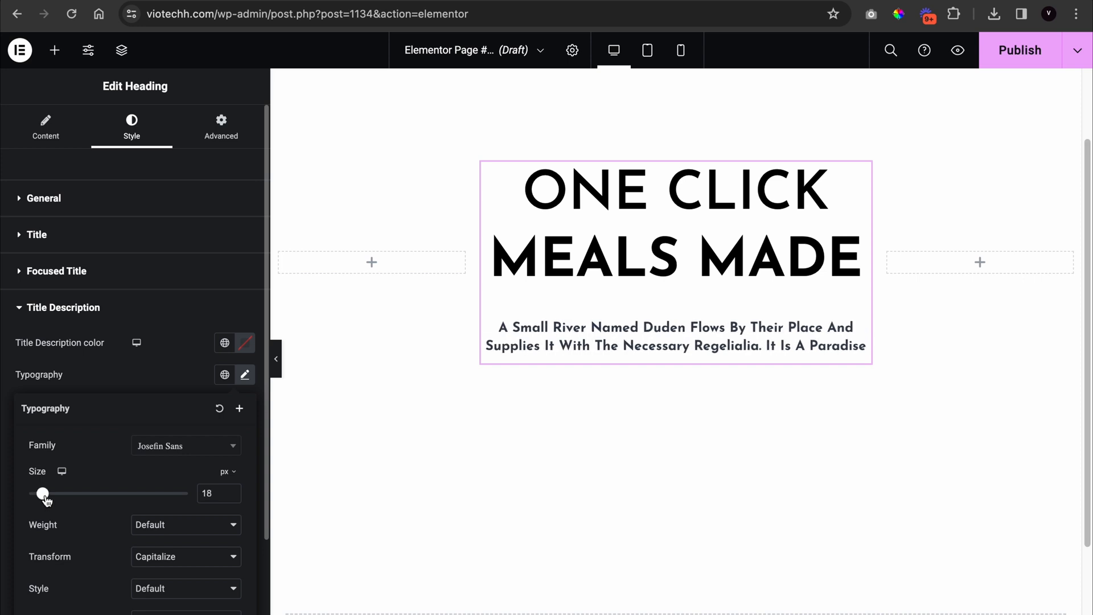
{"action": "left_click", "coordinate": [87, 390]}
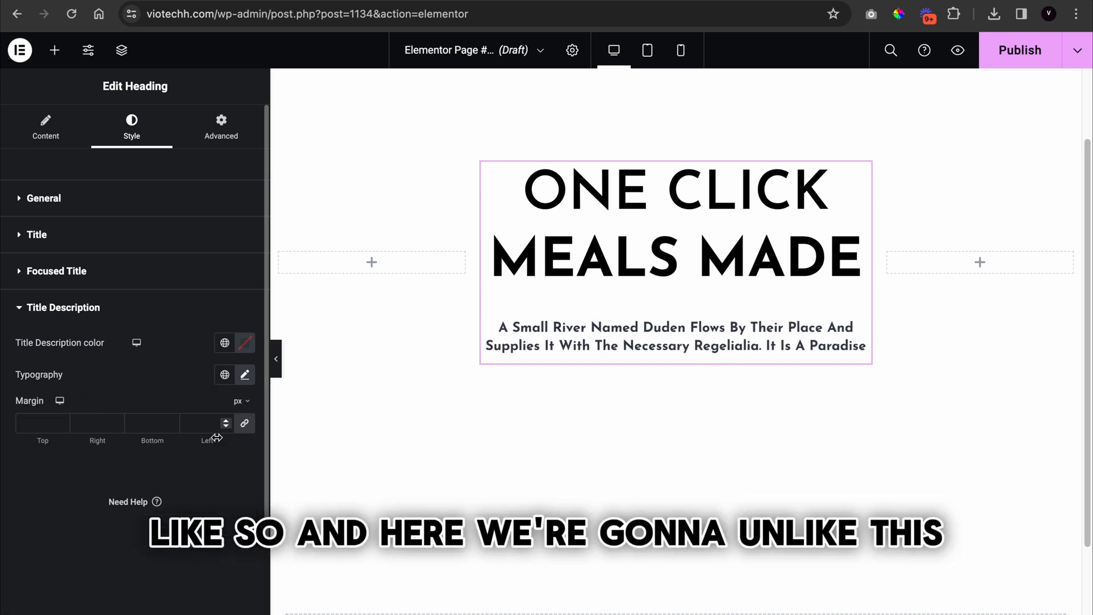
Unlink the title description's margins, set the top margin to -5 px, and preview the page full width
{"action": "left_click", "coordinate": [247, 430]}
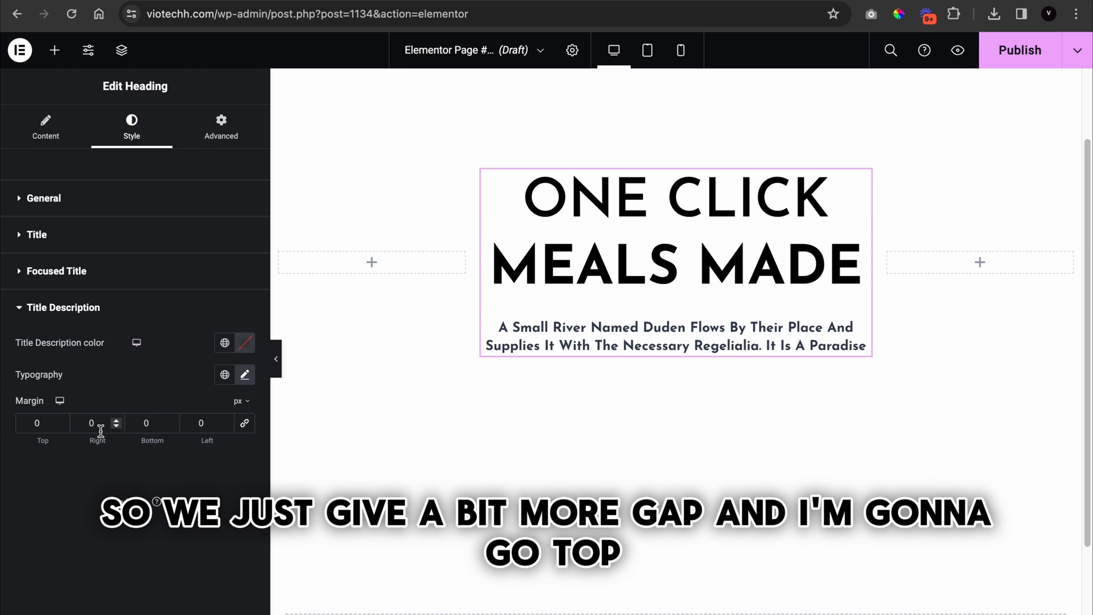
{"action": "left_click", "coordinate": [61, 427]}
{"action": "left_click", "coordinate": [62, 427]}
{"action": "left_click", "coordinate": [61, 427]}
{"action": "left_click", "coordinate": [61, 427]}
{"action": "left_click", "coordinate": [61, 426]}
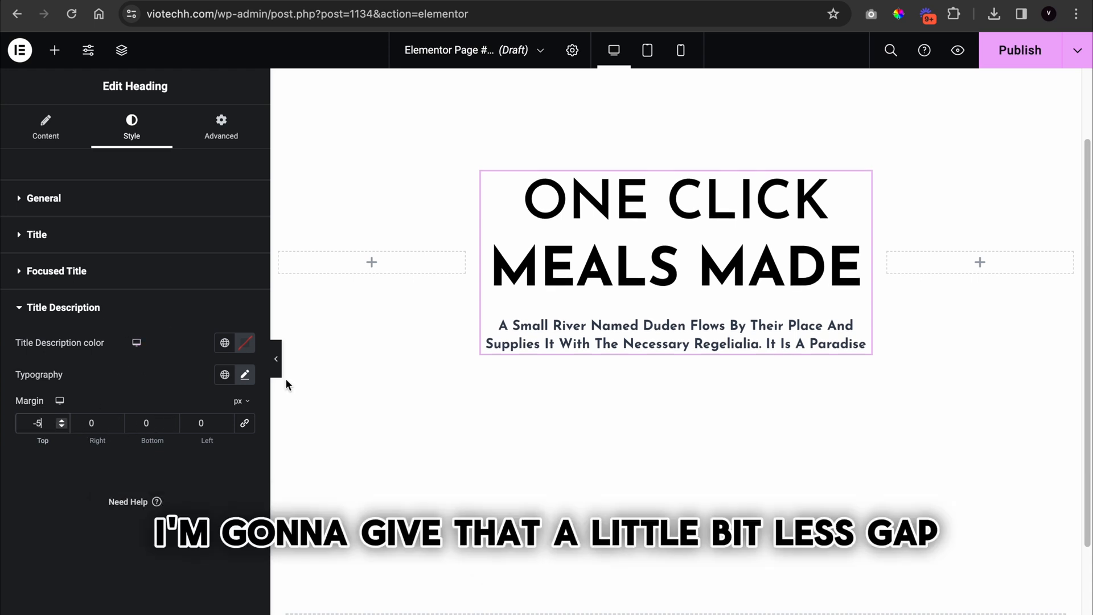
{"action": "left_click", "coordinate": [276, 365]}
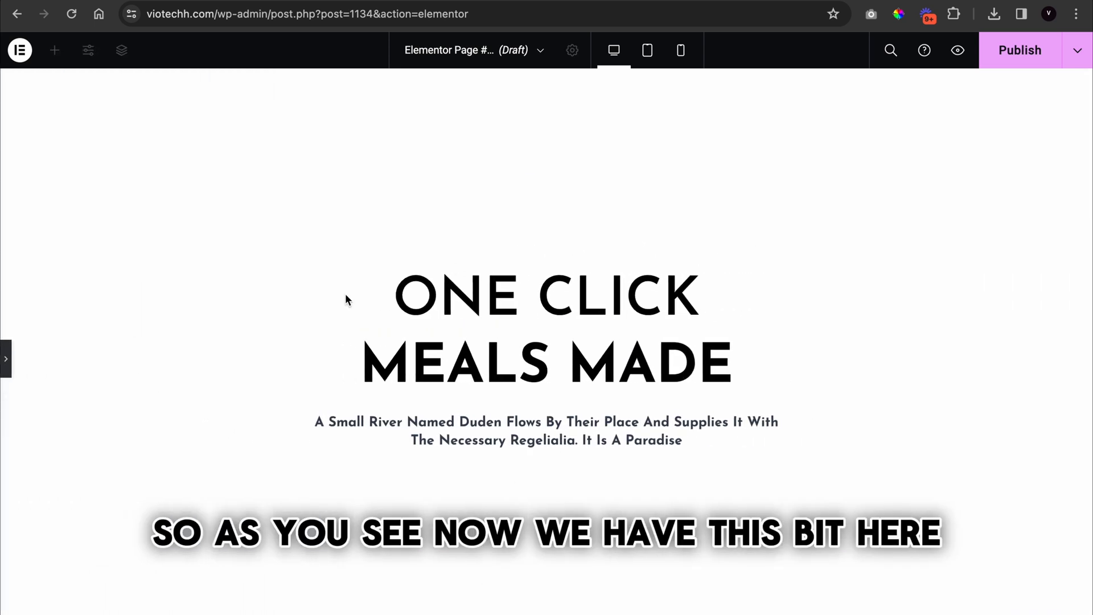
{"action": "left_click", "coordinate": [6, 358]}
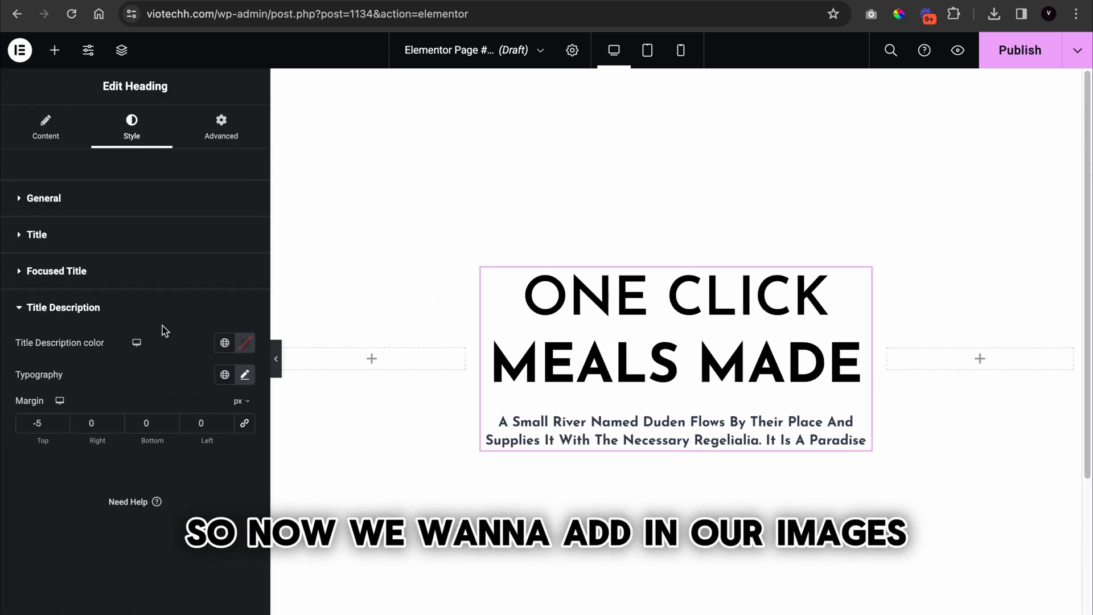
Add an Image widget to the empty column before the heading, using the media library's uncropped photo of the older couple
{"action": "left_click", "coordinate": [43, 131]}
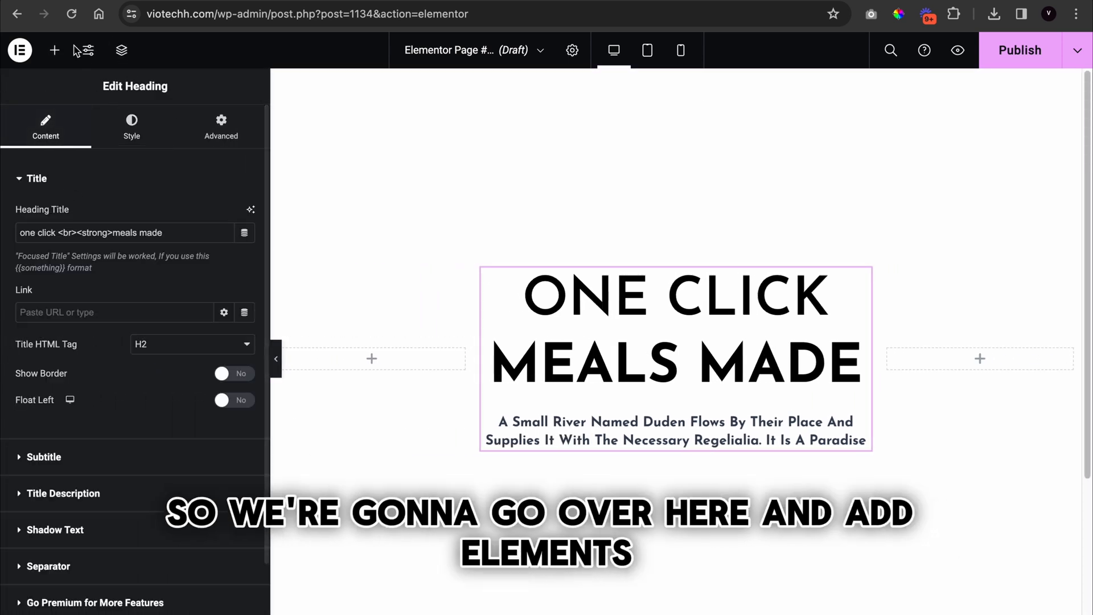
{"action": "left_click", "coordinate": [57, 52]}
{"action": "left_click_drag", "start_coordinate": [90, 415], "coordinate": [418, 365]}
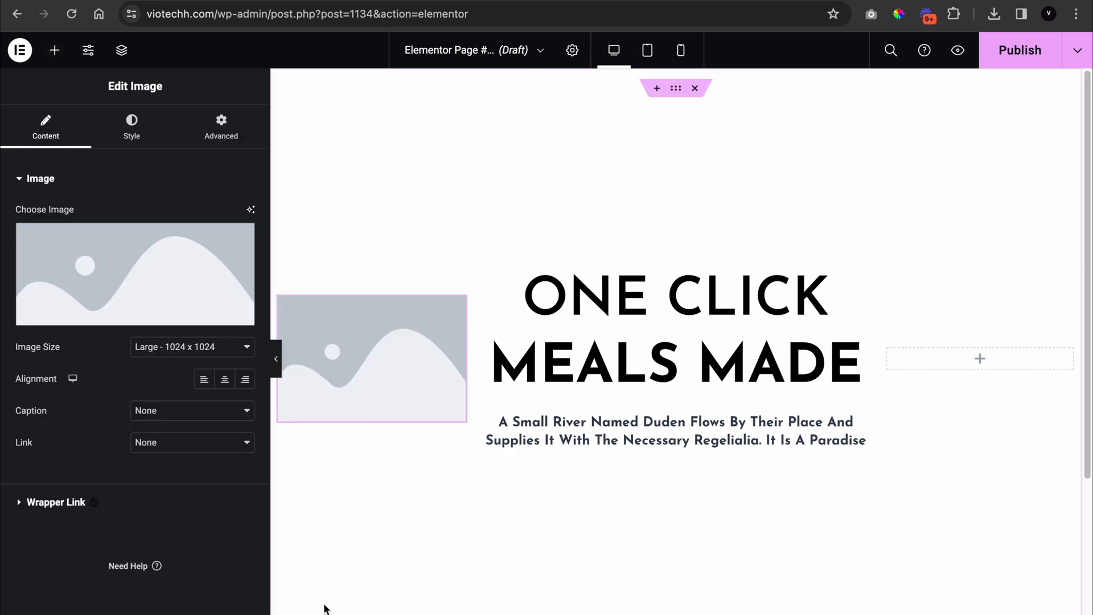
{"action": "left_click", "coordinate": [178, 242]}
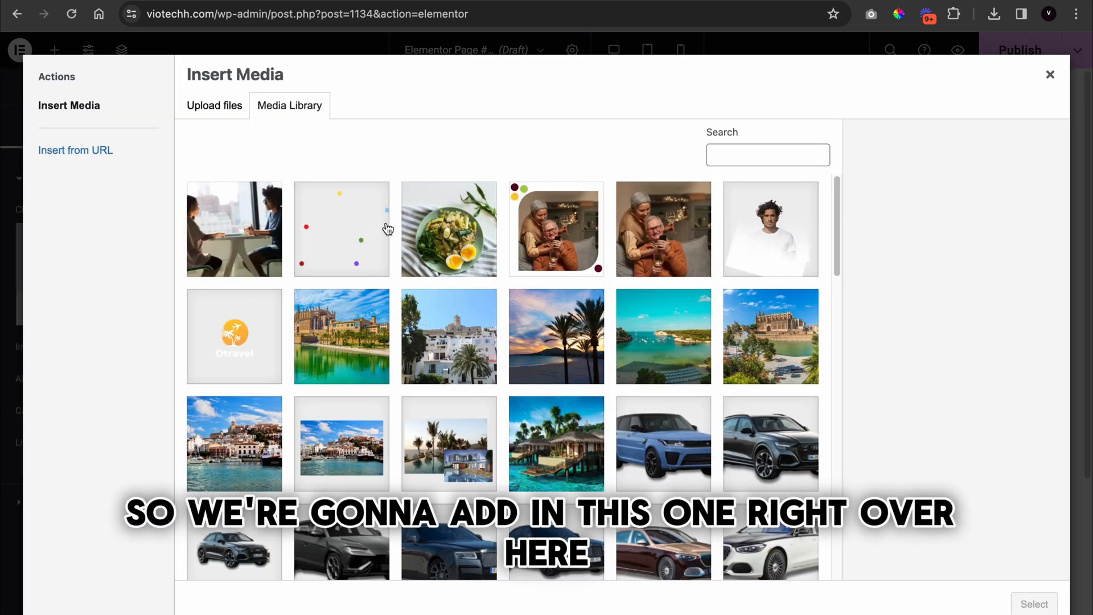
{"action": "left_click", "coordinate": [649, 248]}
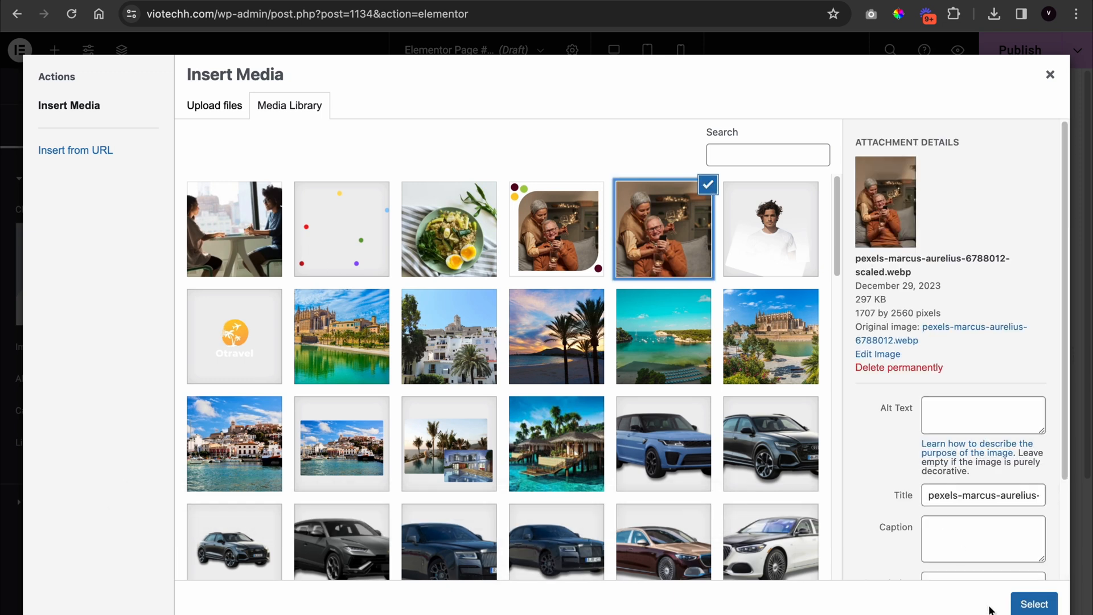
{"action": "left_click", "coordinate": [1012, 607]}
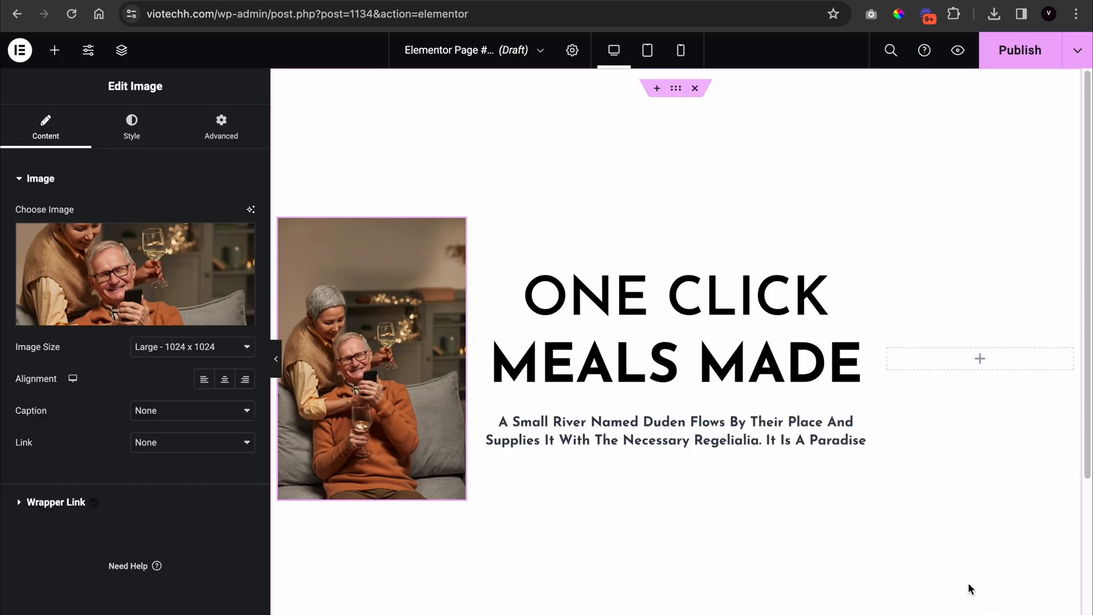
Round the couple image's corners with a border radius of 68 px for Right and Left, and preview the page full width
{"action": "left_click", "coordinate": [143, 136]}
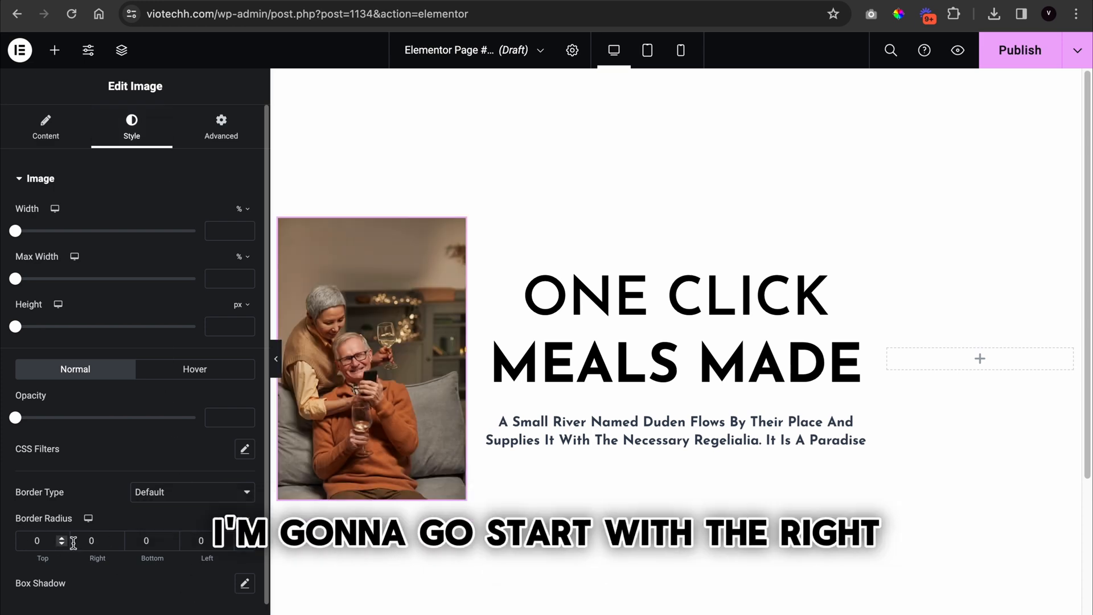
{"action": "left_click", "coordinate": [118, 538]}
{"action": "left_click", "coordinate": [117, 538]}
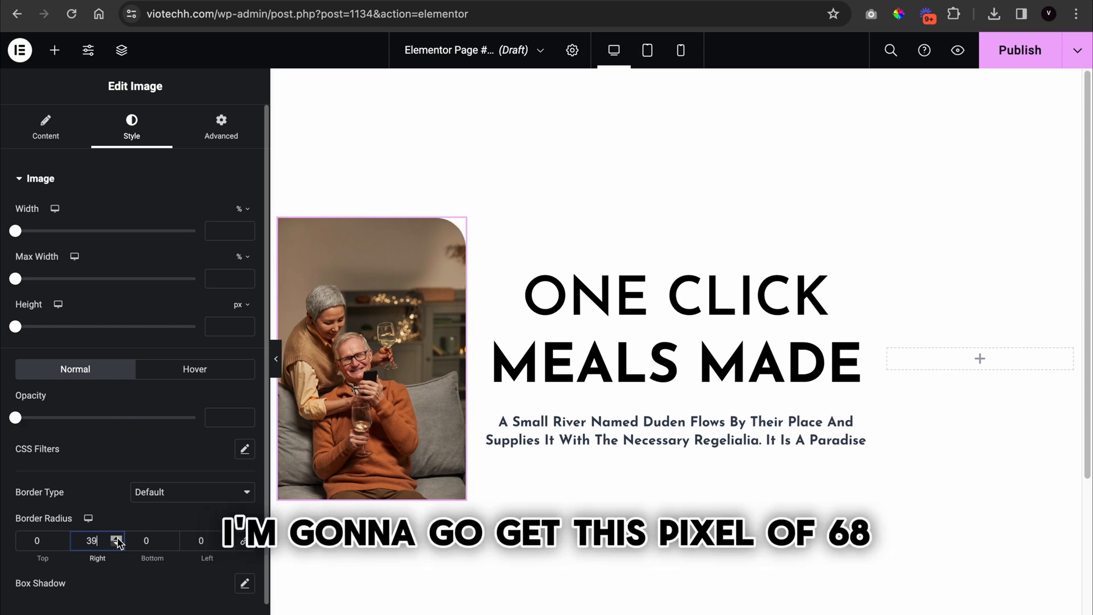
{"action": "left_click", "coordinate": [118, 538]}
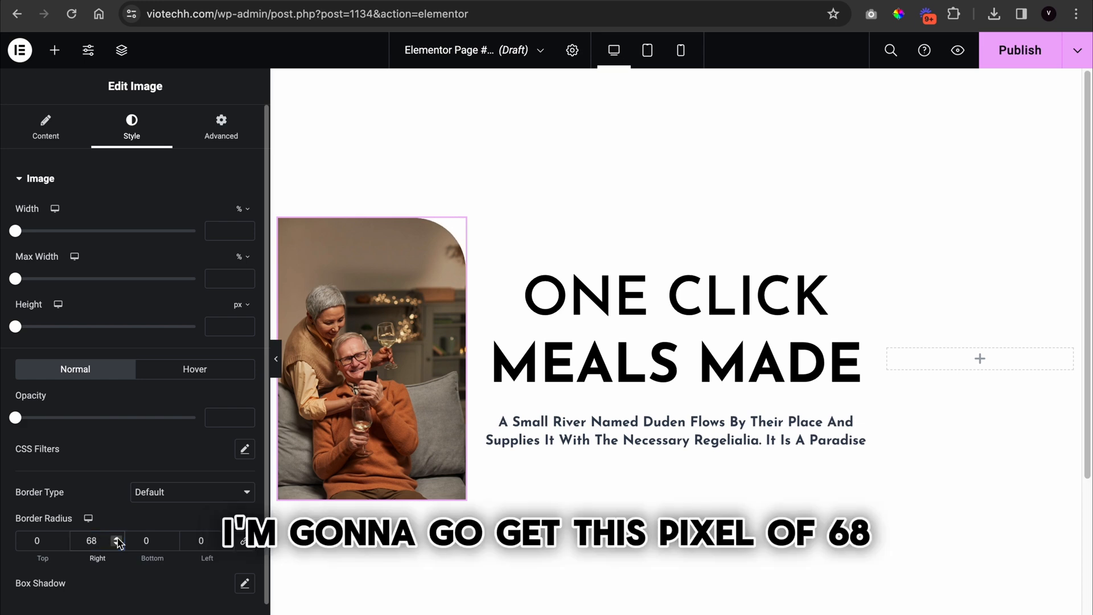
{"action": "left_click", "coordinate": [226, 538]}
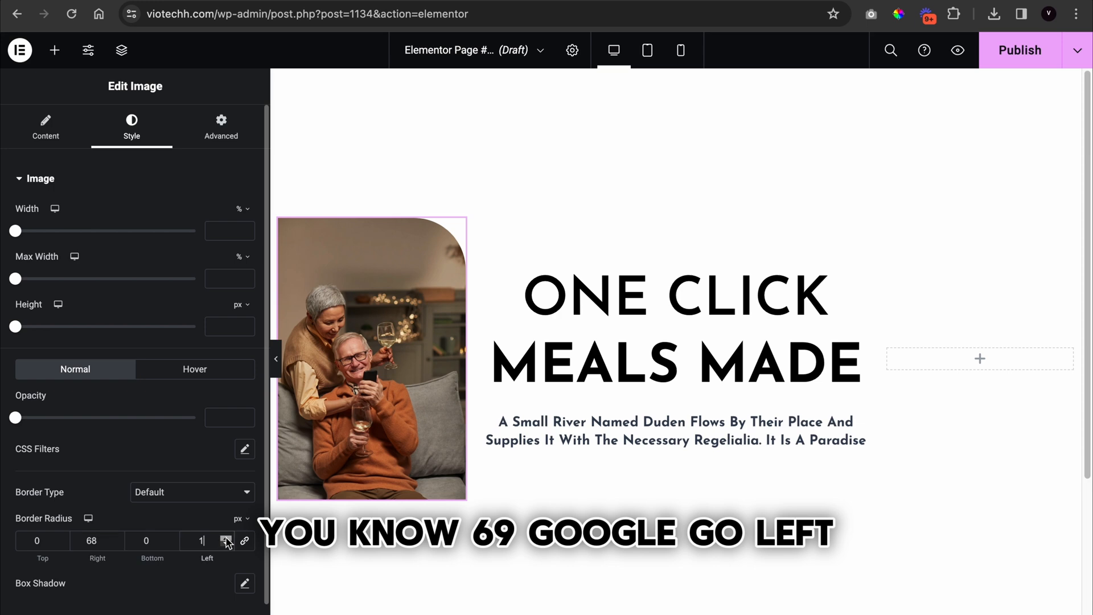
{"action": "left_click", "coordinate": [226, 538]}
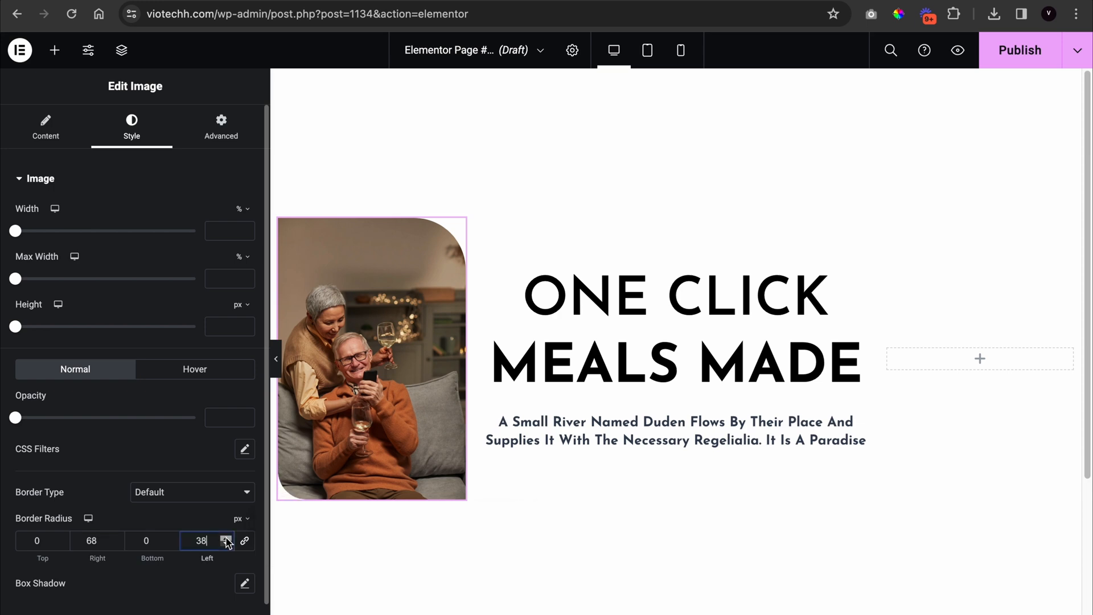
{"action": "left_click", "coordinate": [226, 539]}
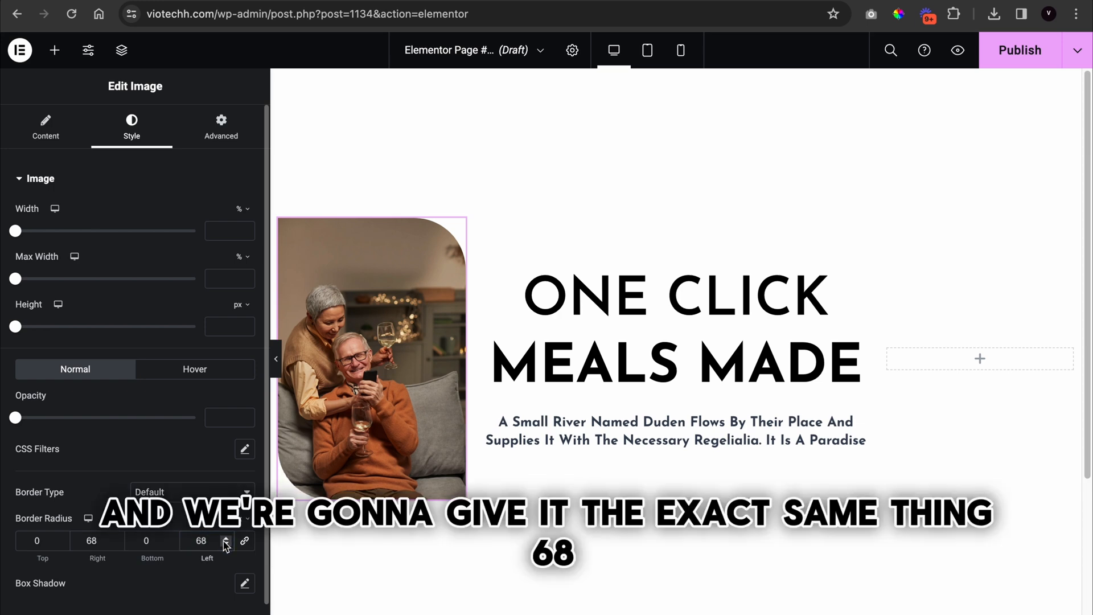
{"action": "left_click", "coordinate": [279, 360]}
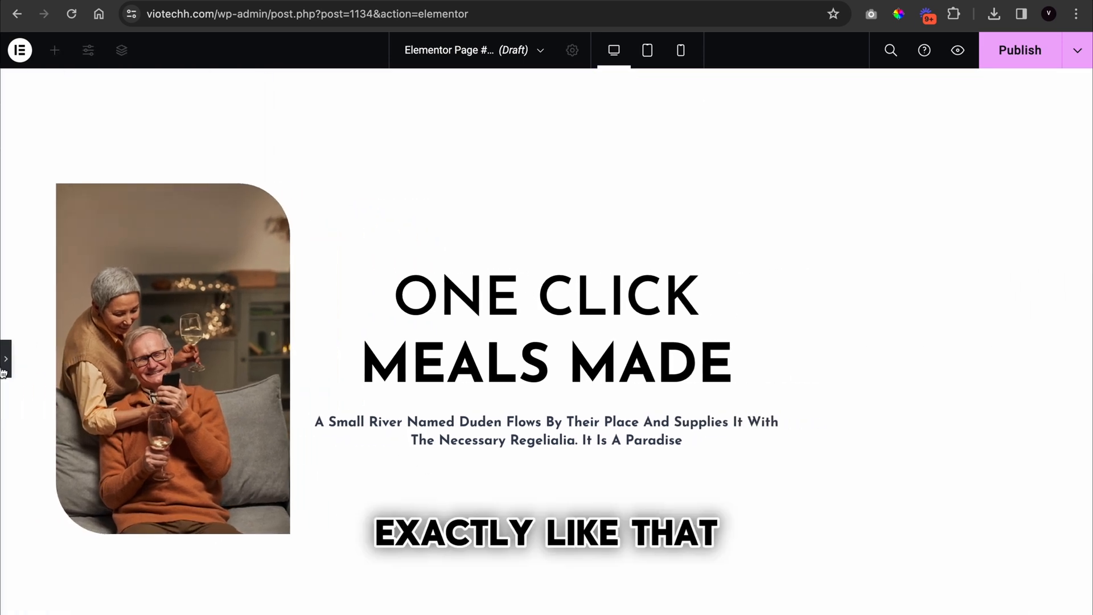
{"action": "left_click", "coordinate": [5, 369]}
Unlink the margins of the couple image's column and set its top margin to -35 px
{"action": "left_click", "coordinate": [278, 229]}
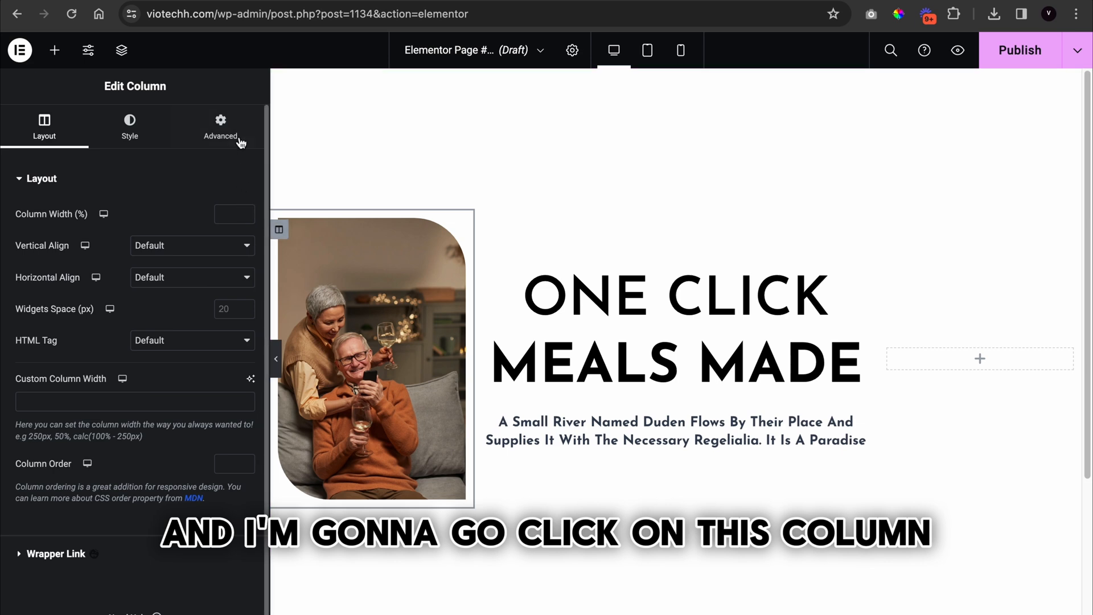
{"action": "left_click", "coordinate": [222, 128]}
{"action": "left_click", "coordinate": [244, 231]}
{"action": "left_click", "coordinate": [62, 234]}
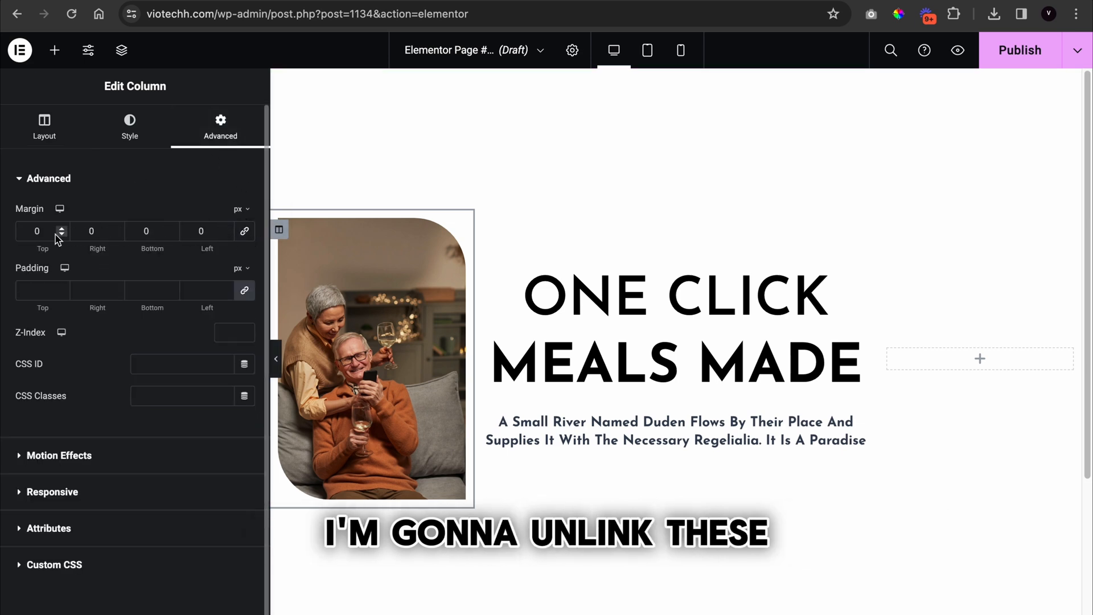
{"action": "left_click_drag", "start_coordinate": [61, 235], "coordinate": [60, 235]}
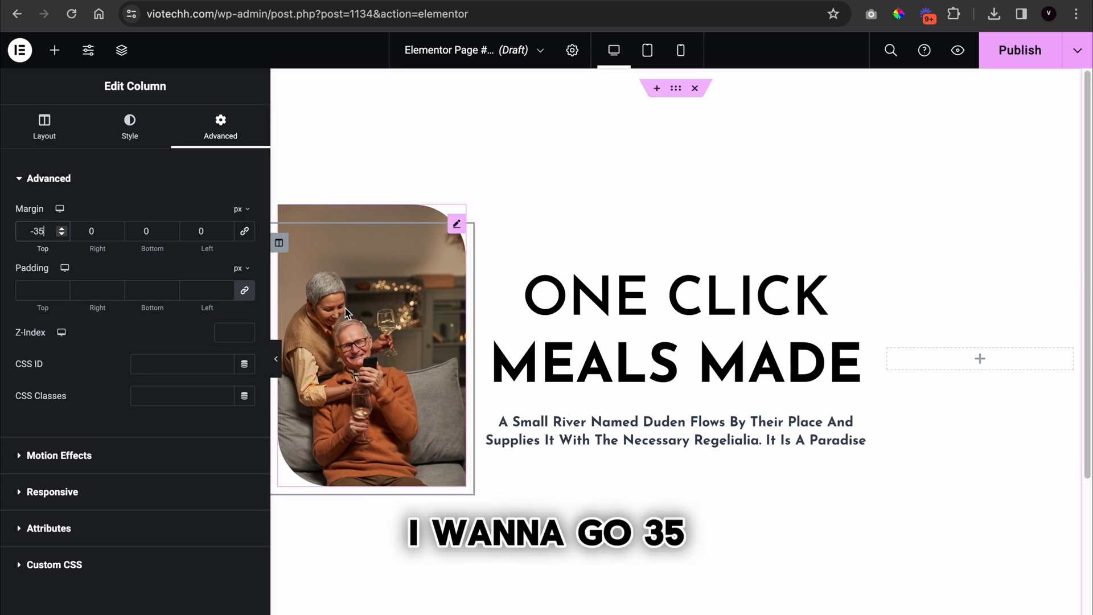
Copy the couple image into the empty column after the heading and replace its picture with the salad bowl photo
{"action": "right_click", "coordinate": [386, 313]}
{"action": "left_click", "coordinate": [440, 378]}
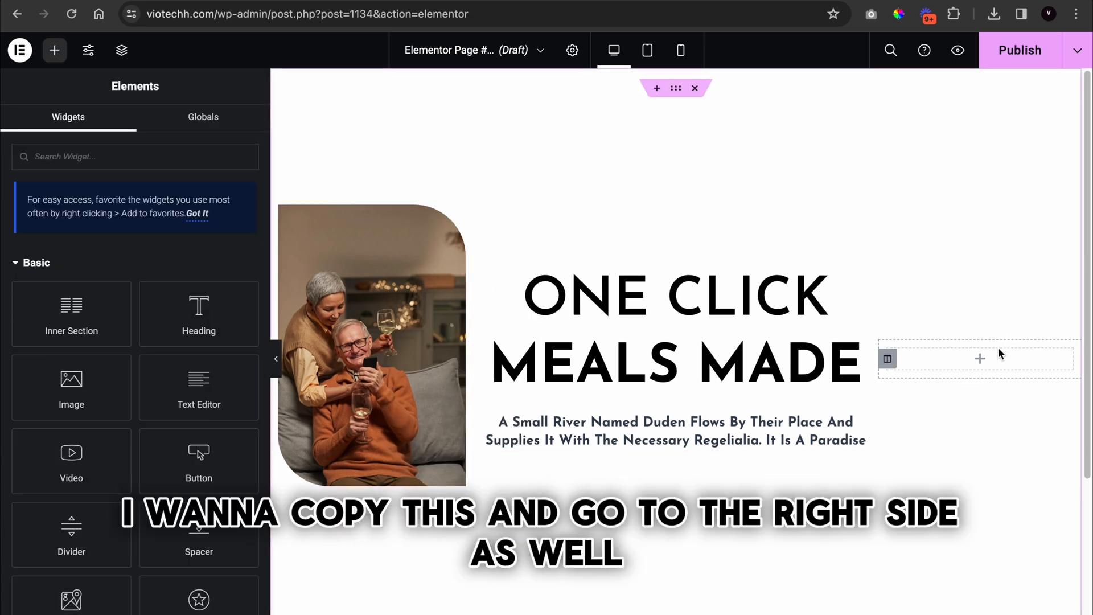
{"action": "right_click", "coordinate": [974, 364]}
{"action": "left_click", "coordinate": [991, 478]}
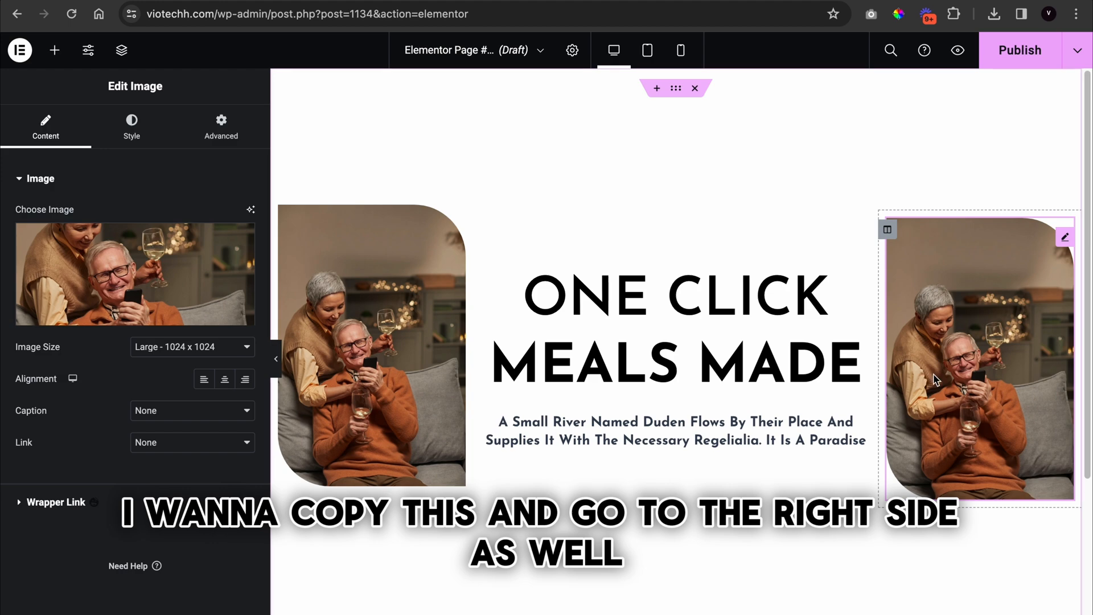
{"action": "left_click", "coordinate": [171, 251]}
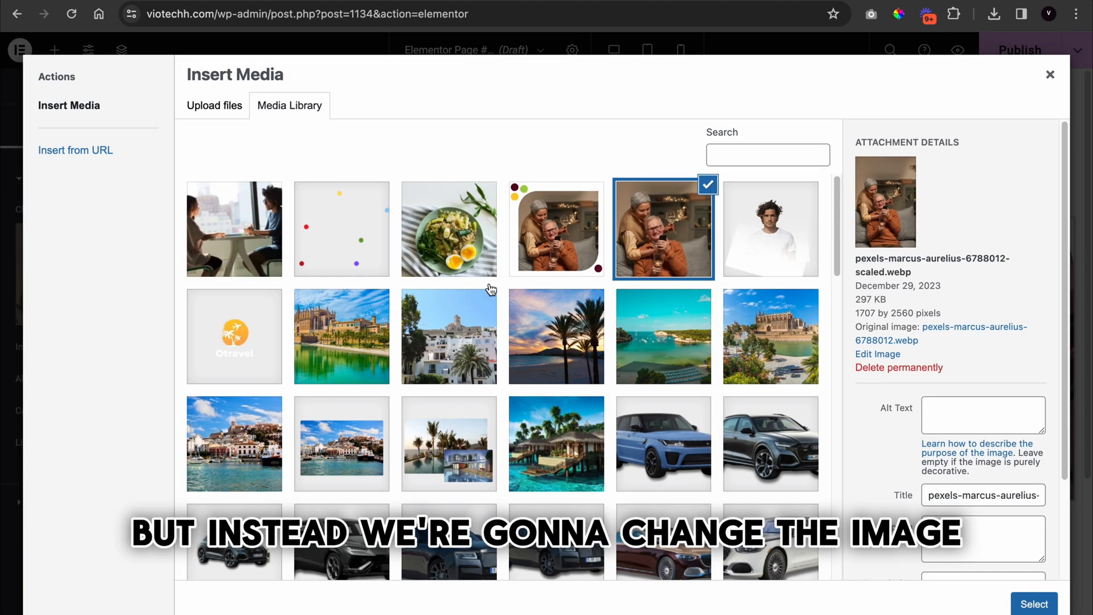
{"action": "left_click", "coordinate": [478, 267]}
{"action": "left_click", "coordinate": [1031, 604]}
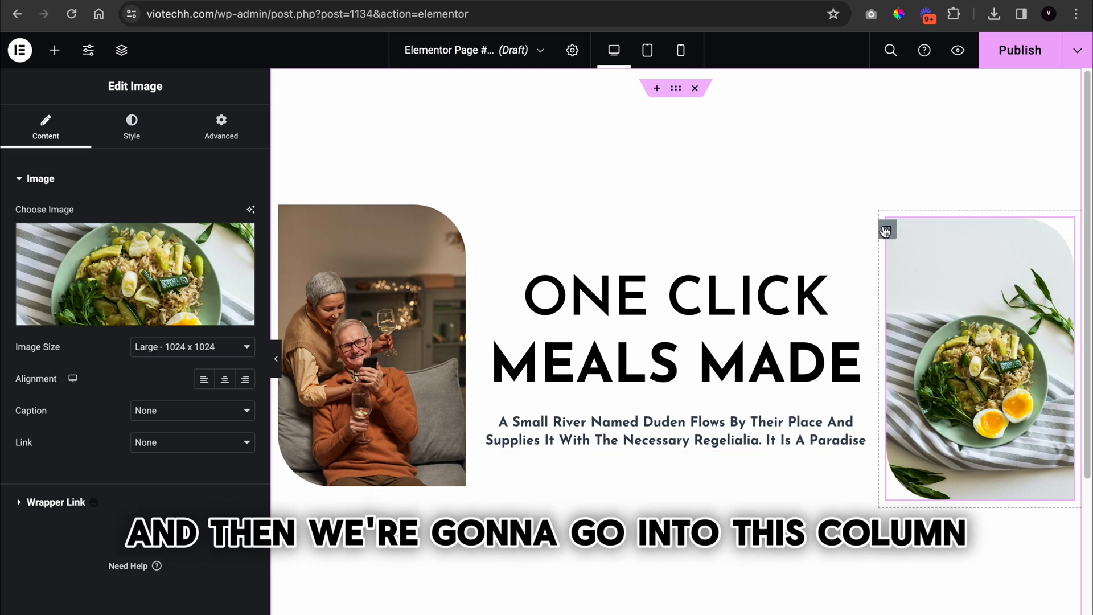
Unlink the margins of the salad image's column, set its top margin to 35 px, and preview the page full width
{"action": "left_click", "coordinate": [886, 230]}
{"action": "left_click", "coordinate": [220, 122]}
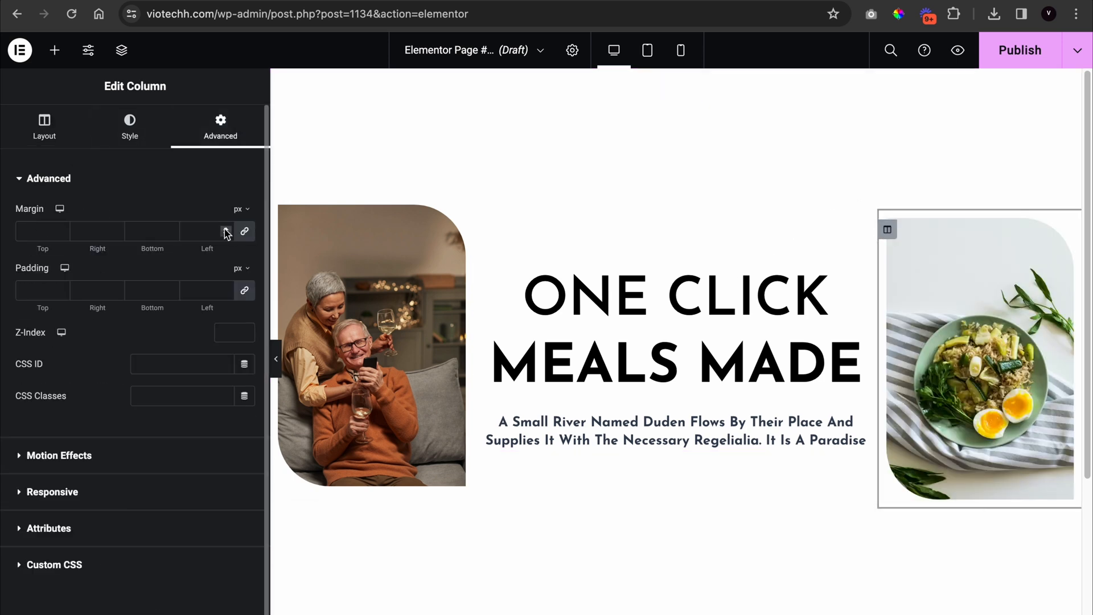
{"action": "left_click", "coordinate": [244, 231]}
{"action": "left_click", "coordinate": [61, 228]}
{"action": "left_click_drag", "start_coordinate": [67, 228], "coordinate": [66, 228]}
{"action": "left_click", "coordinate": [66, 228]}
{"action": "left_click", "coordinate": [66, 228]}
{"action": "left_click", "coordinate": [65, 231]}
{"action": "left_click", "coordinate": [65, 232]}
{"action": "left_click", "coordinate": [66, 232]}
{"action": "left_click", "coordinate": [65, 231]}
{"action": "left_click", "coordinate": [66, 232]}
{"action": "left_click", "coordinate": [65, 232]}
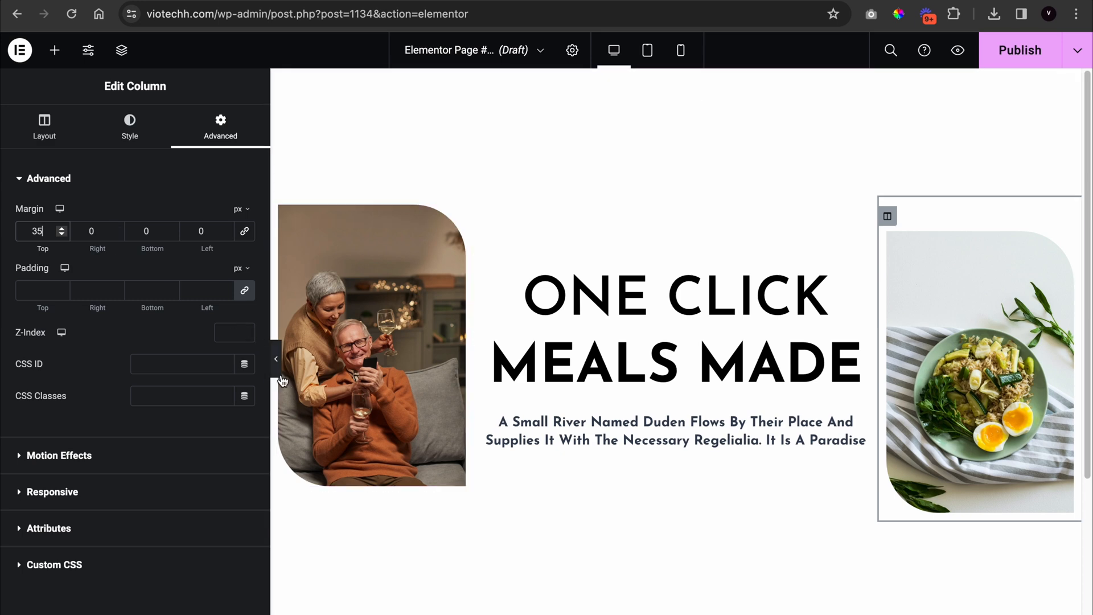
{"action": "left_click", "coordinate": [279, 370]}
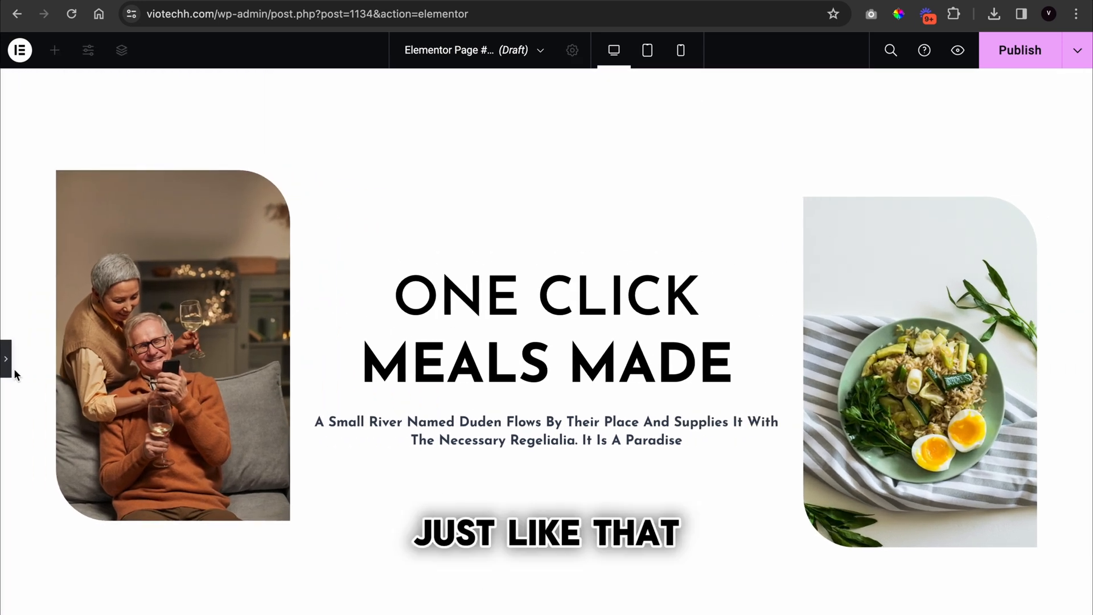
{"action": "left_click", "coordinate": [4, 354]}
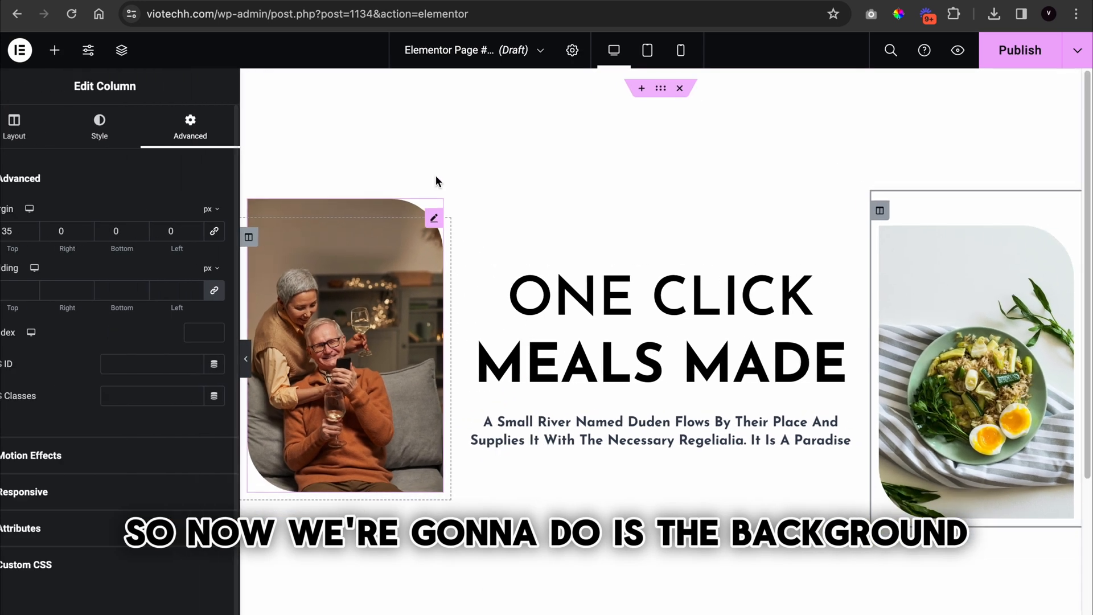
Give the hero section a classic background in a light cream color, about #FFFAE5
{"action": "left_click", "coordinate": [673, 89]}
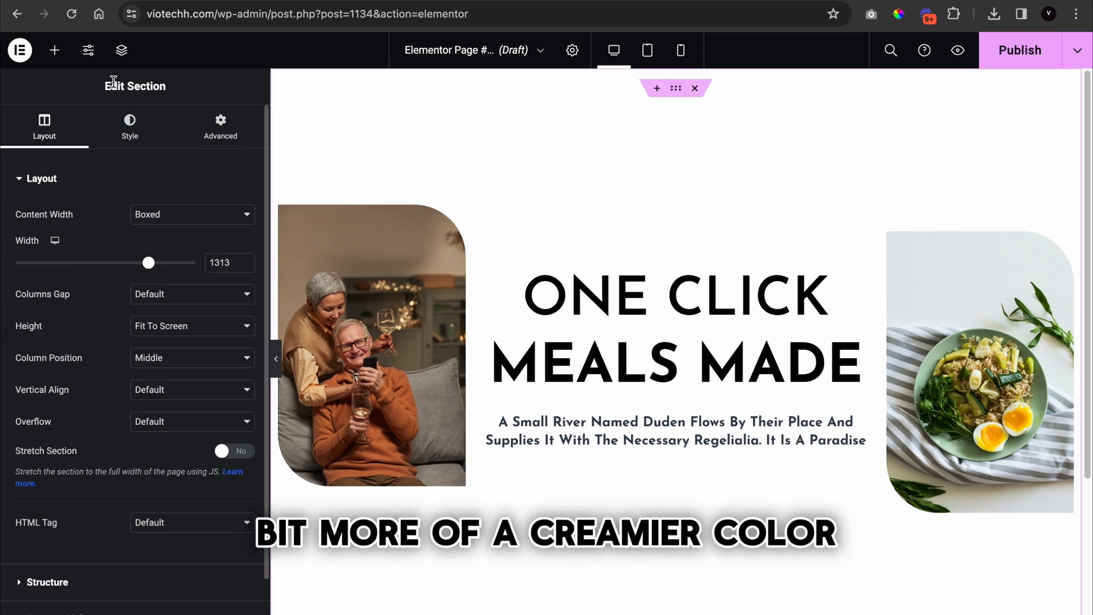
{"action": "left_click", "coordinate": [129, 126]}
{"action": "left_click", "coordinate": [184, 247]}
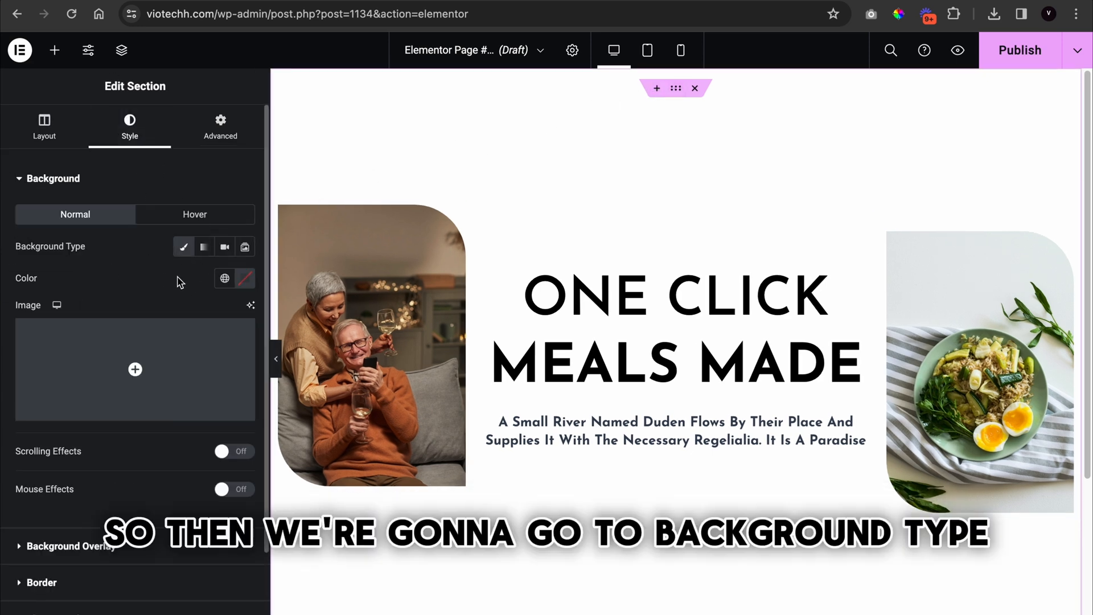
{"action": "left_click", "coordinate": [246, 278]}
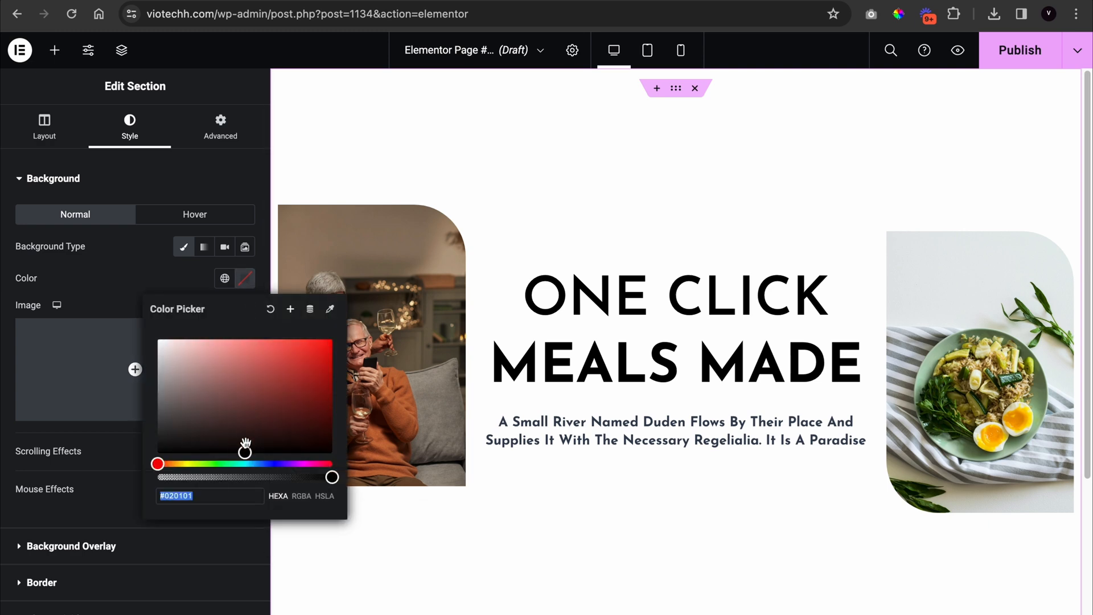
{"action": "mouse_move", "coordinate": [200, 464]}
{"action": "left_mouse_down"}
{"action": "mouse_move", "coordinate": [173, 463]}
{"action": "mouse_move", "coordinate": [190, 464]}
{"action": "mouse_move", "coordinate": [181, 466]}
{"action": "left_mouse_up"}
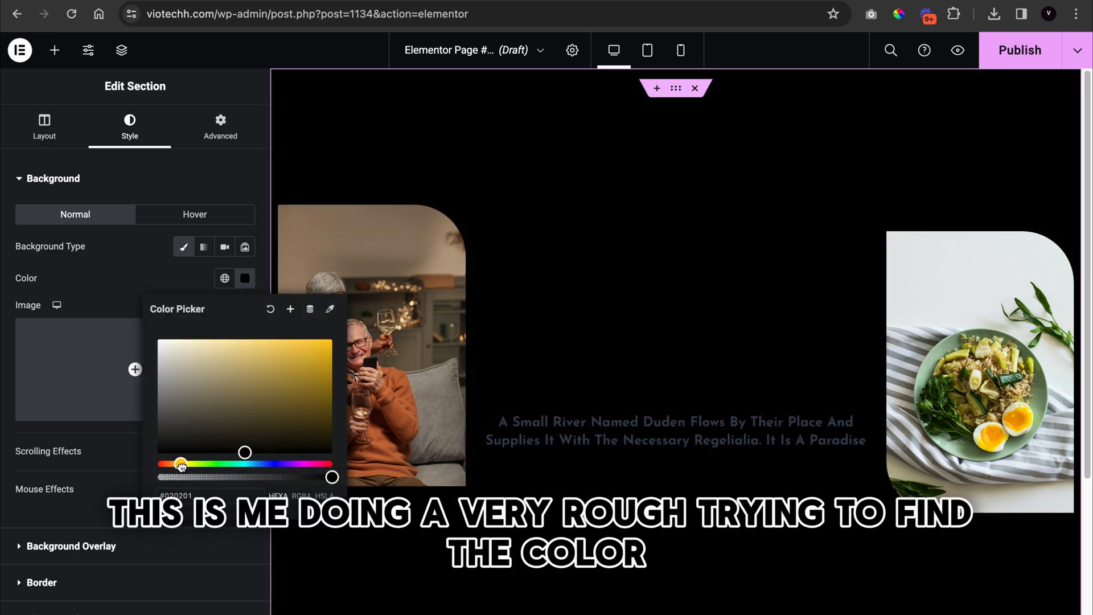
{"action": "mouse_move", "coordinate": [249, 445]}
{"action": "left_mouse_down"}
{"action": "mouse_move", "coordinate": [239, 446]}
{"action": "mouse_move", "coordinate": [225, 358]}
{"action": "mouse_move", "coordinate": [176, 338]}
{"action": "left_mouse_up"}
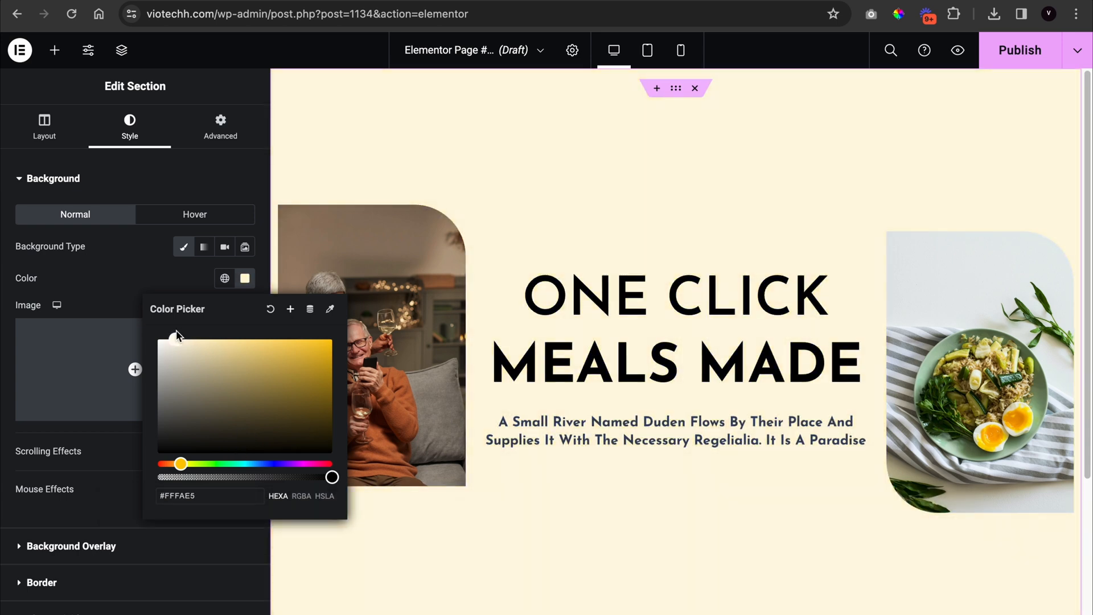
Add the coloured-dots image from the media library as a classic background overlay on the hero section
{"action": "left_click", "coordinate": [166, 297]}
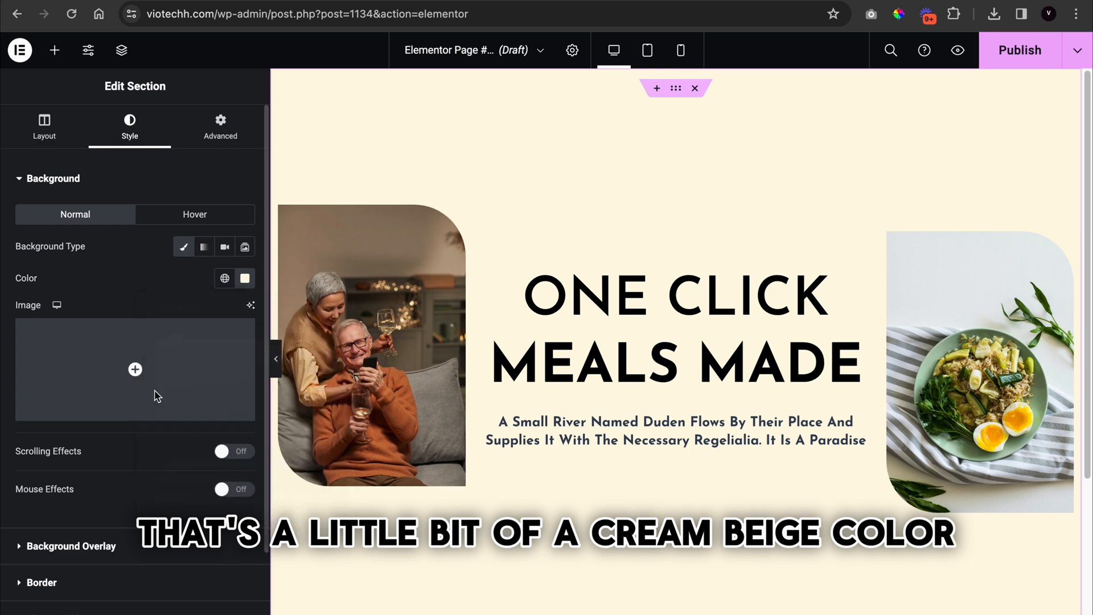
{"action": "left_click", "coordinate": [114, 544]}
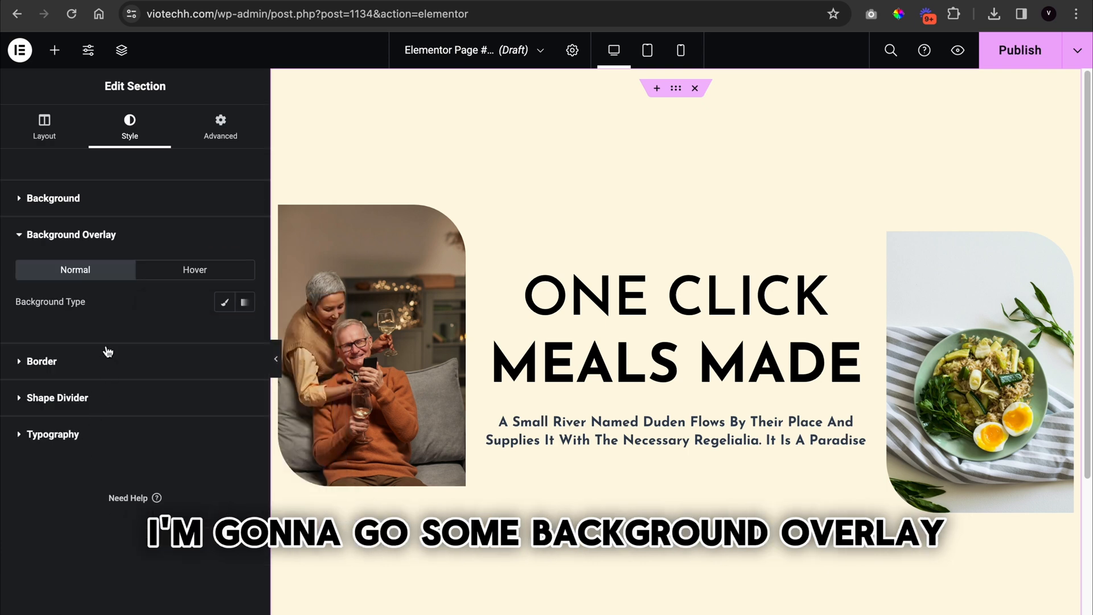
{"action": "left_click", "coordinate": [224, 302]}
{"action": "left_click", "coordinate": [134, 422]}
{"action": "left_click", "coordinate": [358, 235]}
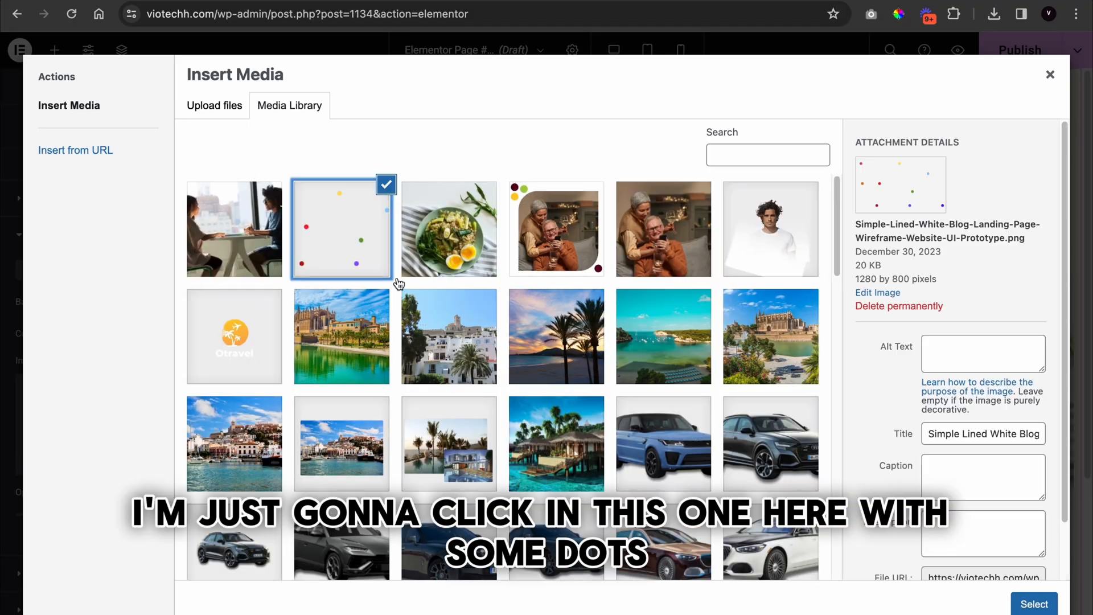
{"action": "left_click", "coordinate": [1019, 601]}
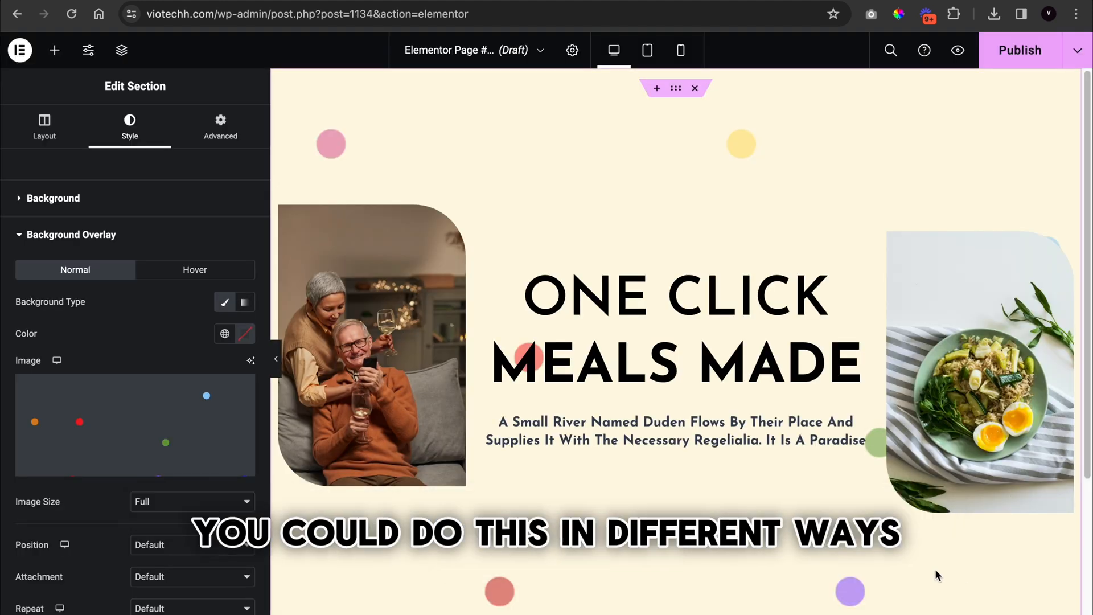
Lower the background overlay's opacity to 0.07 and check the hero section at full canvas width
{"action": "scroll", "coordinate": [98, 440], "scroll_direction": "down", "scroll_amount": 2}
{"action": "scroll", "coordinate": [98, 440], "scroll_direction": "down", "scroll_amount": 2}
{"action": "left_click_drag", "start_coordinate": [105, 457], "coordinate": [29, 472]}
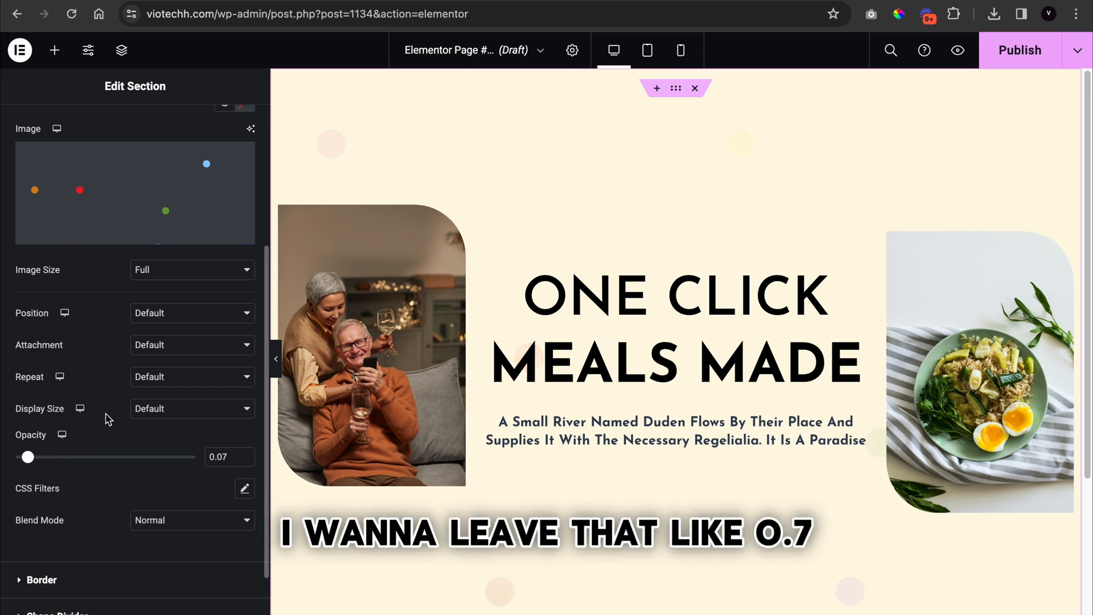
{"action": "scroll", "coordinate": [74, 438], "scroll_direction": "up", "scroll_amount": 3}
{"action": "left_click", "coordinate": [276, 359]}
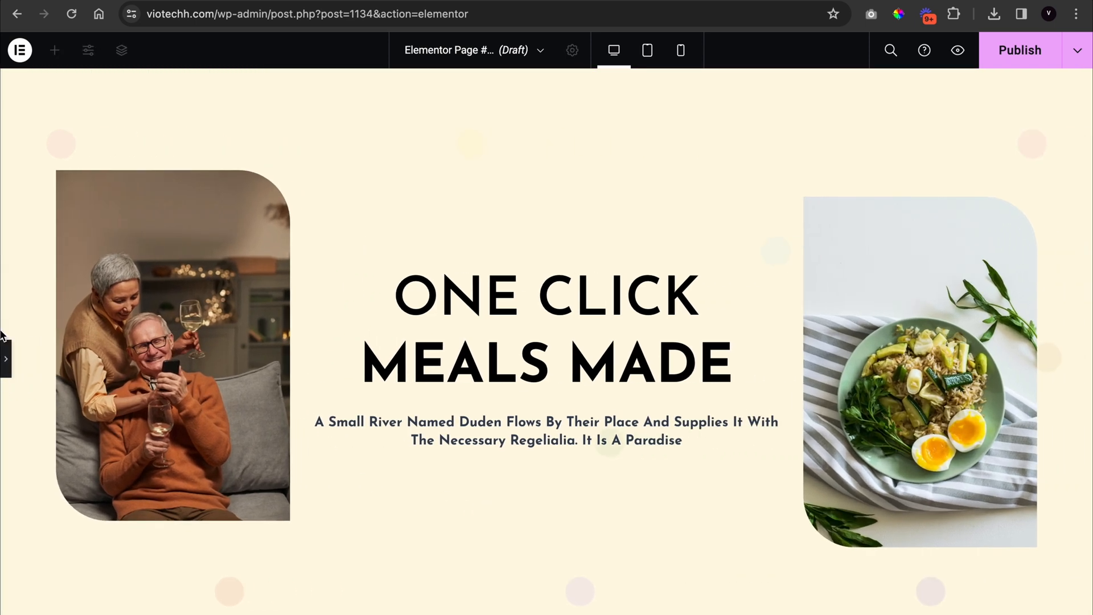
{"action": "left_click", "coordinate": [6, 358]}
Set the overlay image's display size to Contain and check the section at full canvas width
{"action": "left_click", "coordinate": [188, 529]}
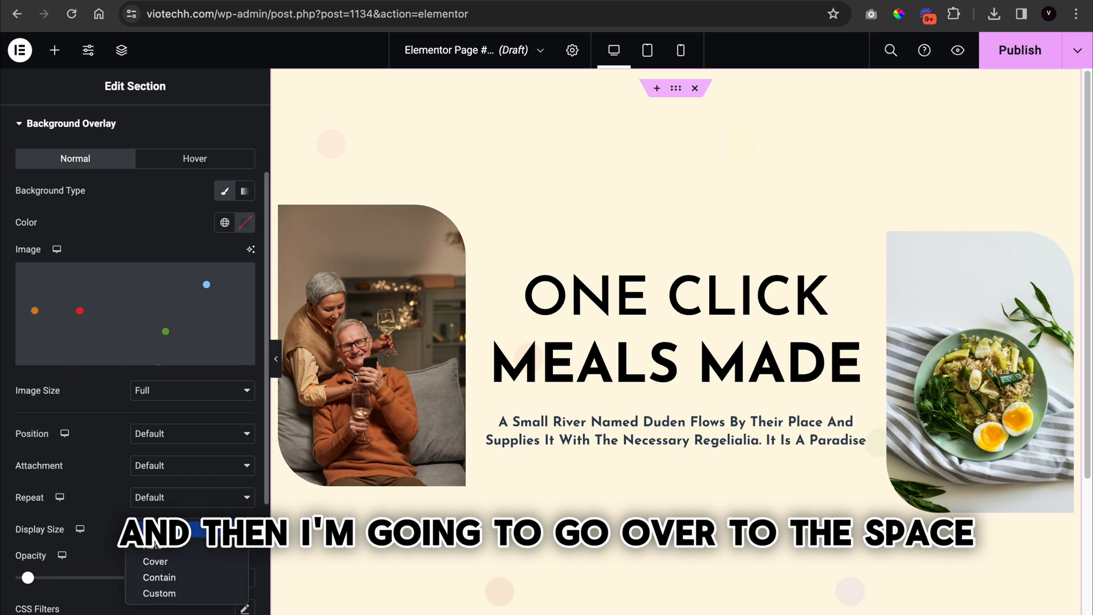
{"action": "left_click", "coordinate": [190, 577]}
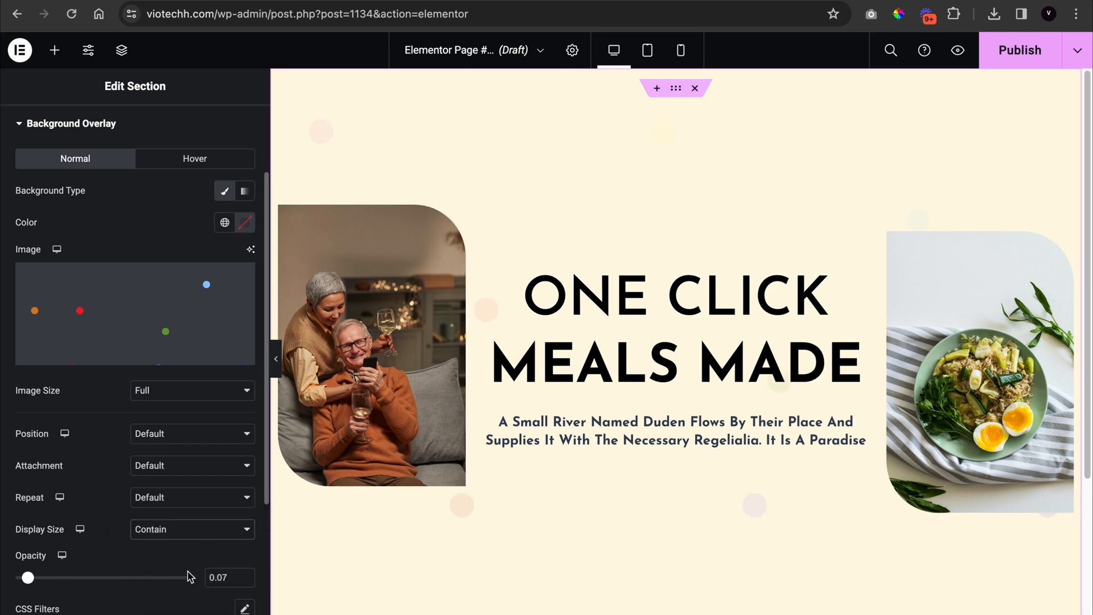
{"action": "left_click", "coordinate": [276, 359]}
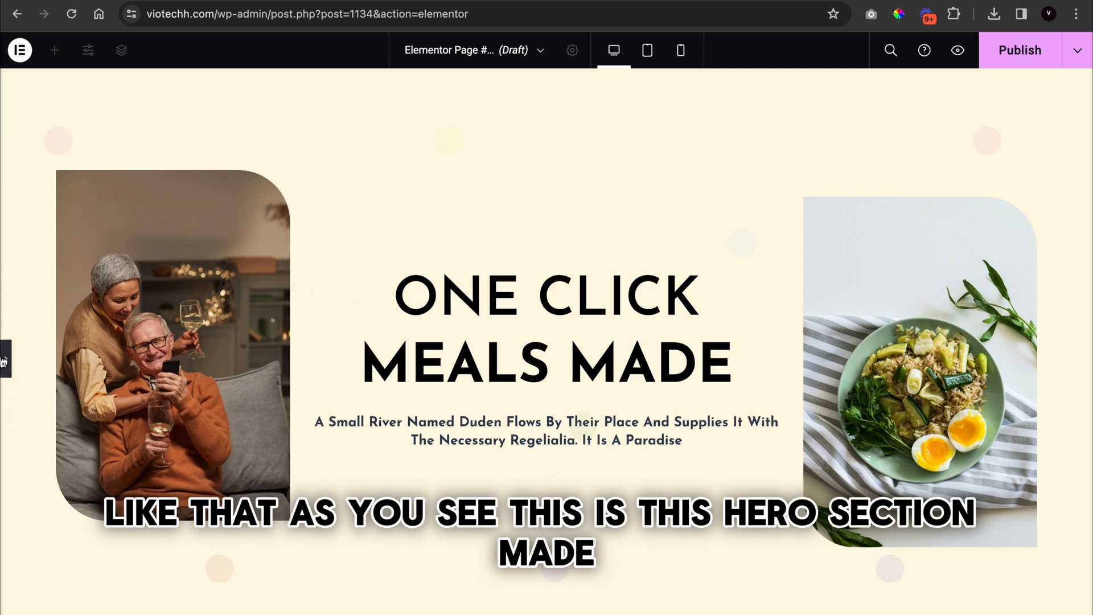
{"action": "left_click", "coordinate": [4, 370]}
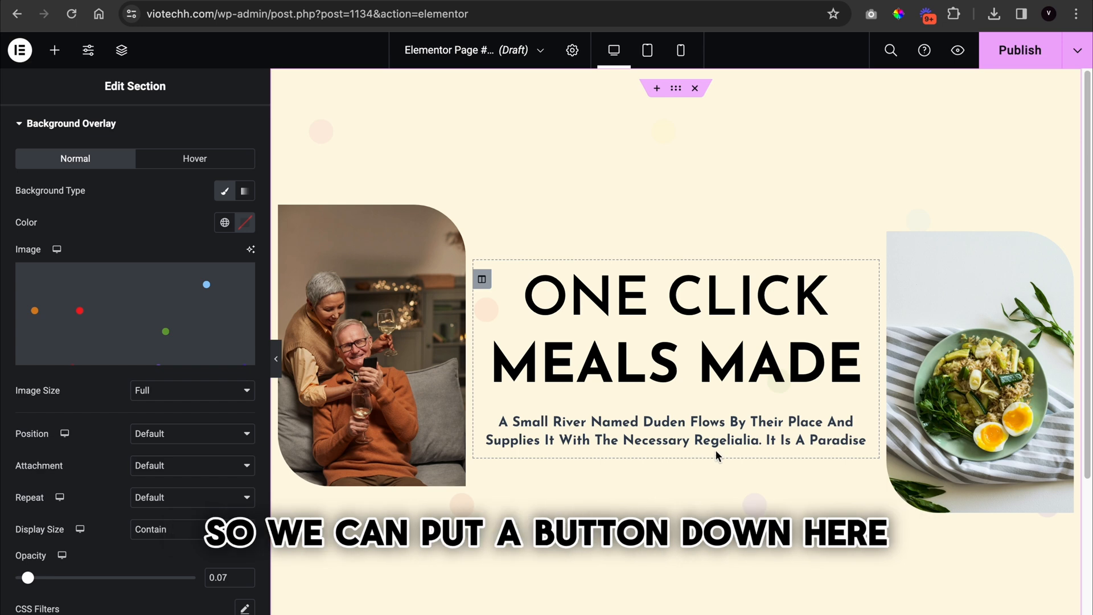
Add a Button widget below the subheading in the middle column and centre-align it
{"action": "left_click", "coordinate": [54, 51]}
{"action": "left_click_drag", "start_coordinate": [199, 451], "coordinate": [649, 444]}
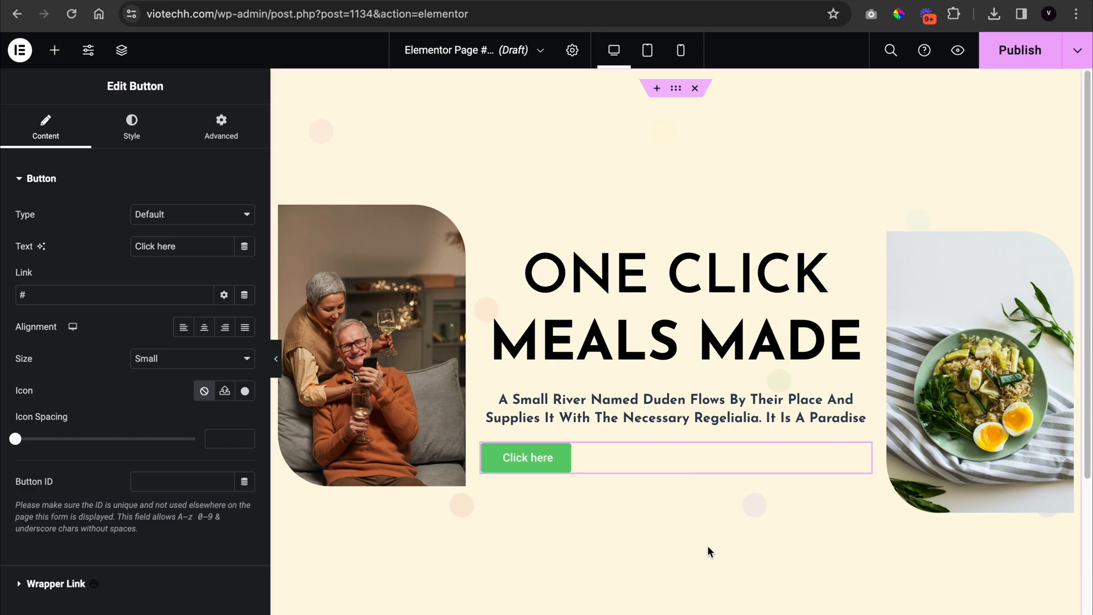
{"action": "left_click", "coordinate": [201, 323]}
Remove the button's label text so that its text setting is empty
{"action": "left_click", "coordinate": [194, 215]}
{"action": "left_click", "coordinate": [148, 248]}
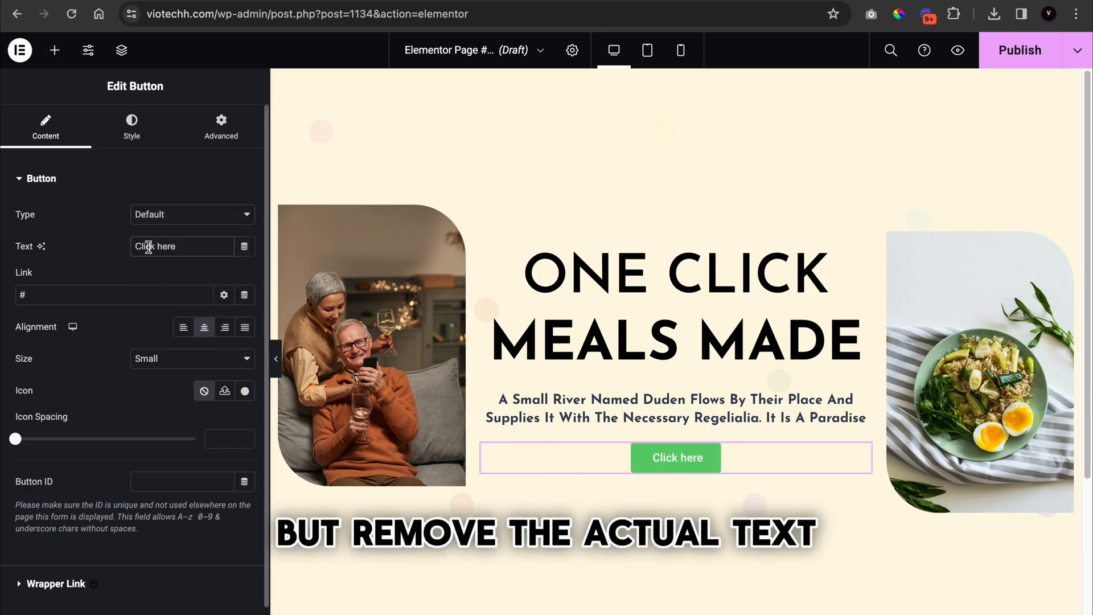
{"action": "triple_click", "coordinate": [148, 247]}
{"action": "key", "text": "BackSpace"}
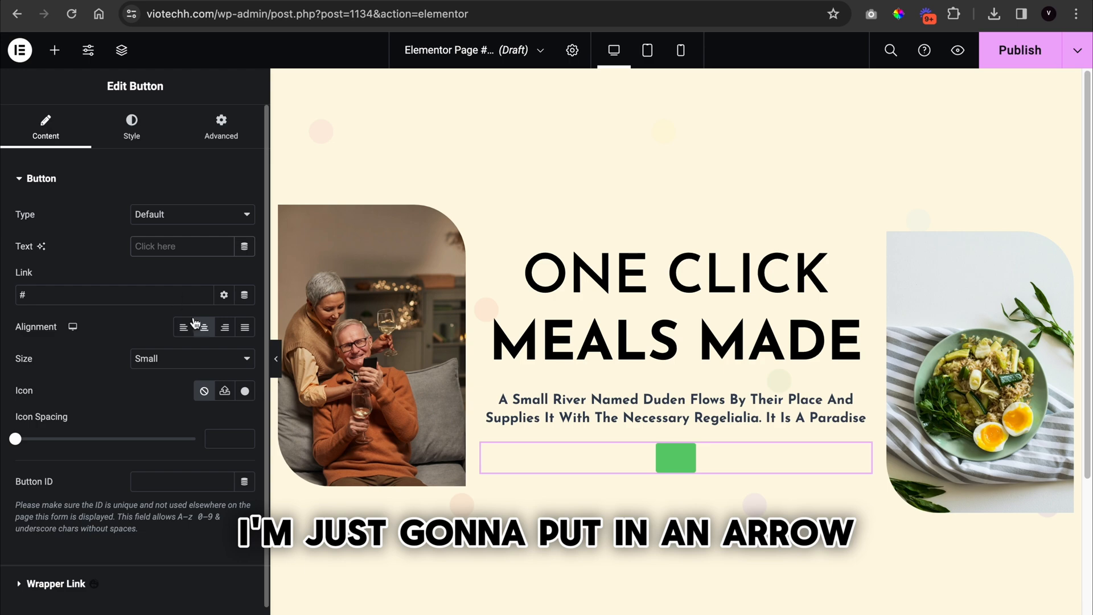
Find "arrow" in the icon library and insert the plain right-pointing arrow as the button's icon
{"action": "left_click", "coordinate": [245, 390]}
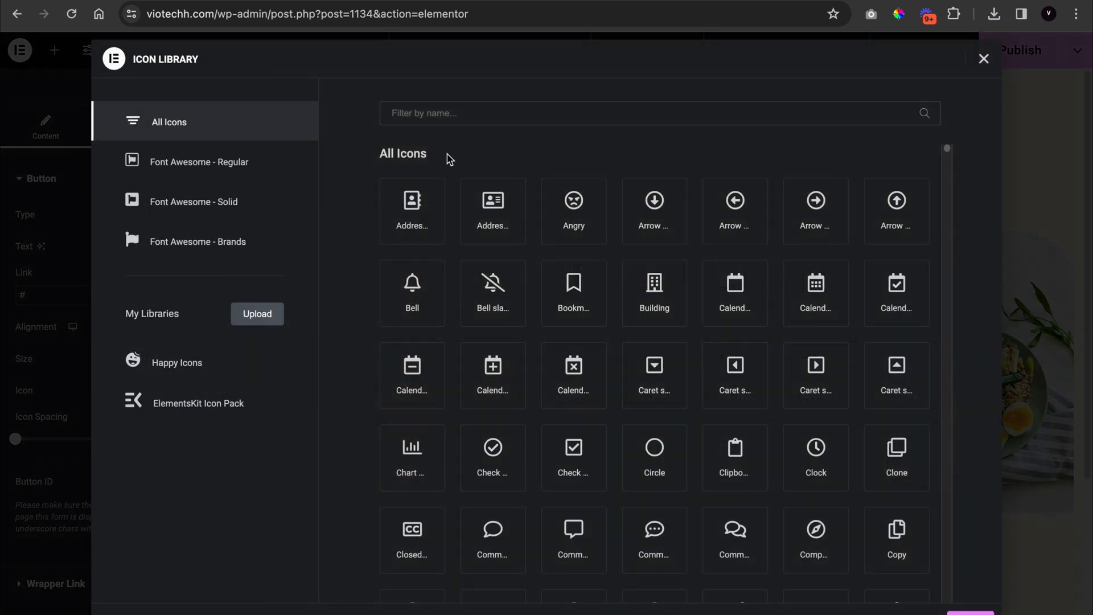
{"action": "left_click", "coordinate": [476, 119]}
{"action": "type", "text": "arrow"}
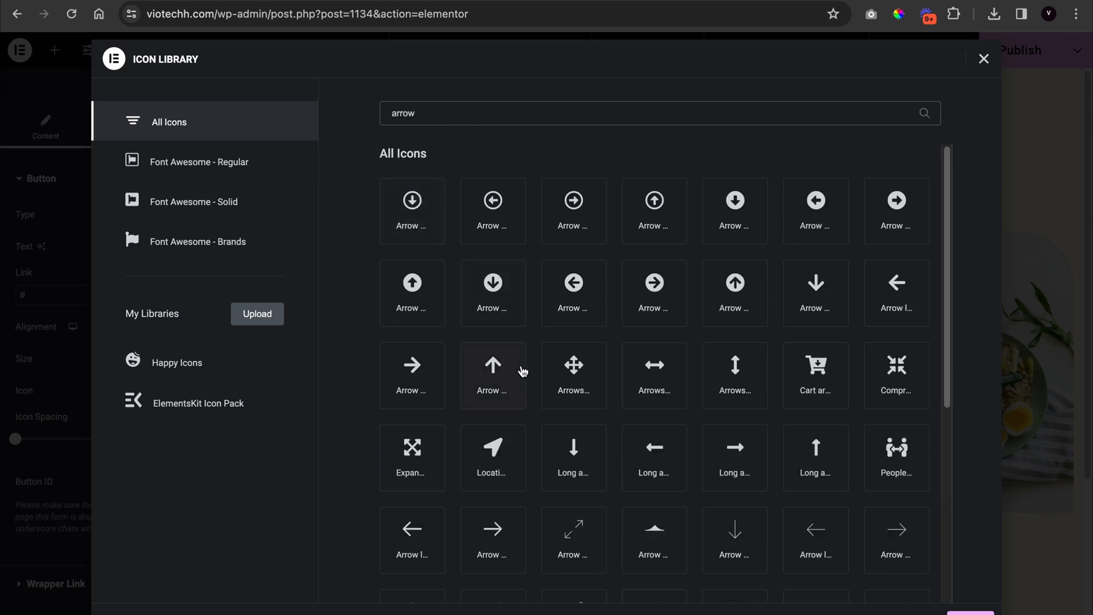
{"action": "left_click", "coordinate": [422, 370]}
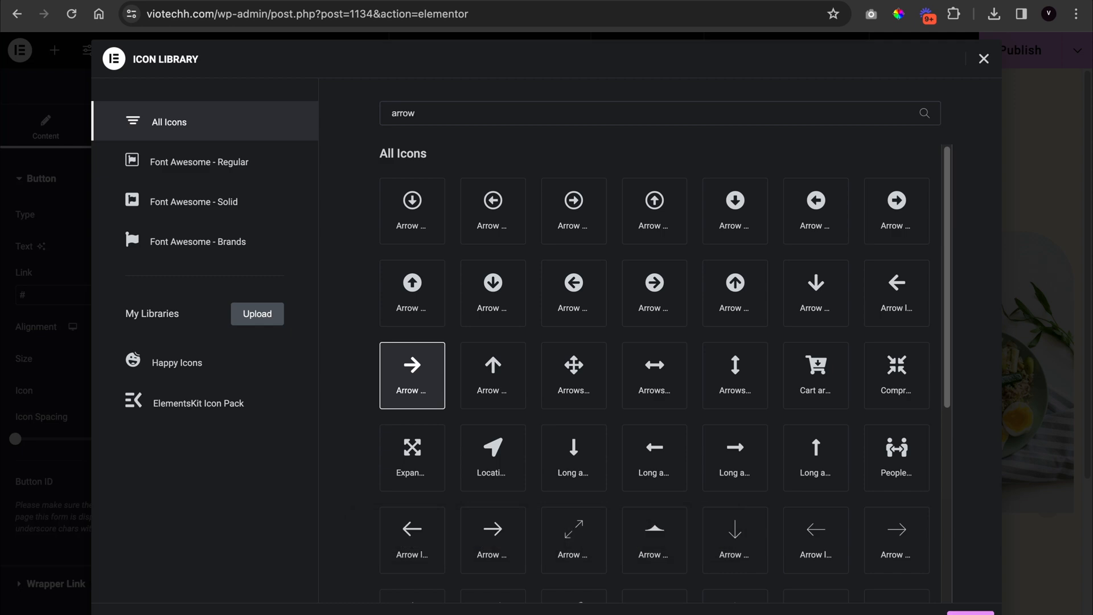
{"action": "double_click", "coordinate": [421, 370]}
Change the button's background to the pinkish-red global color
{"action": "left_click", "coordinate": [148, 126]}
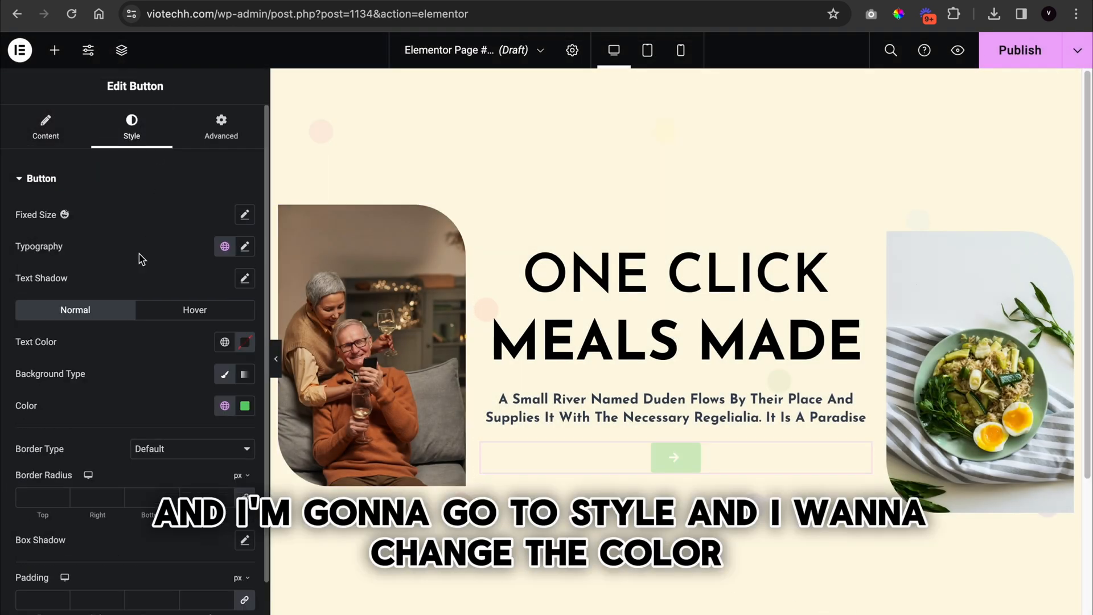
{"action": "left_click", "coordinate": [225, 405]}
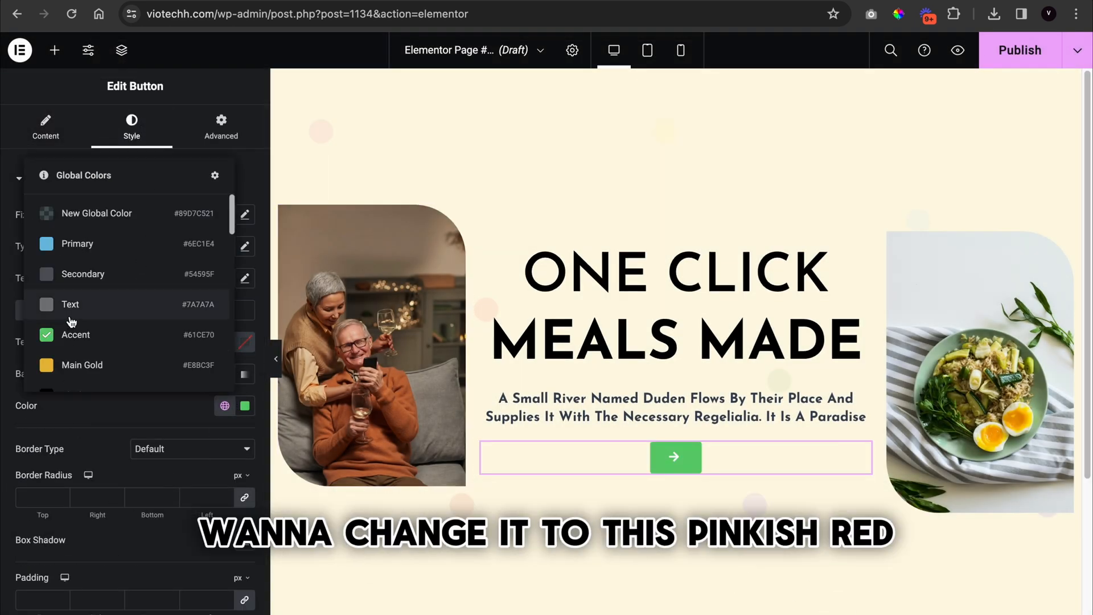
{"action": "scroll", "coordinate": [71, 322], "scroll_direction": "down", "scroll_amount": 3}
{"action": "left_click", "coordinate": [97, 293]}
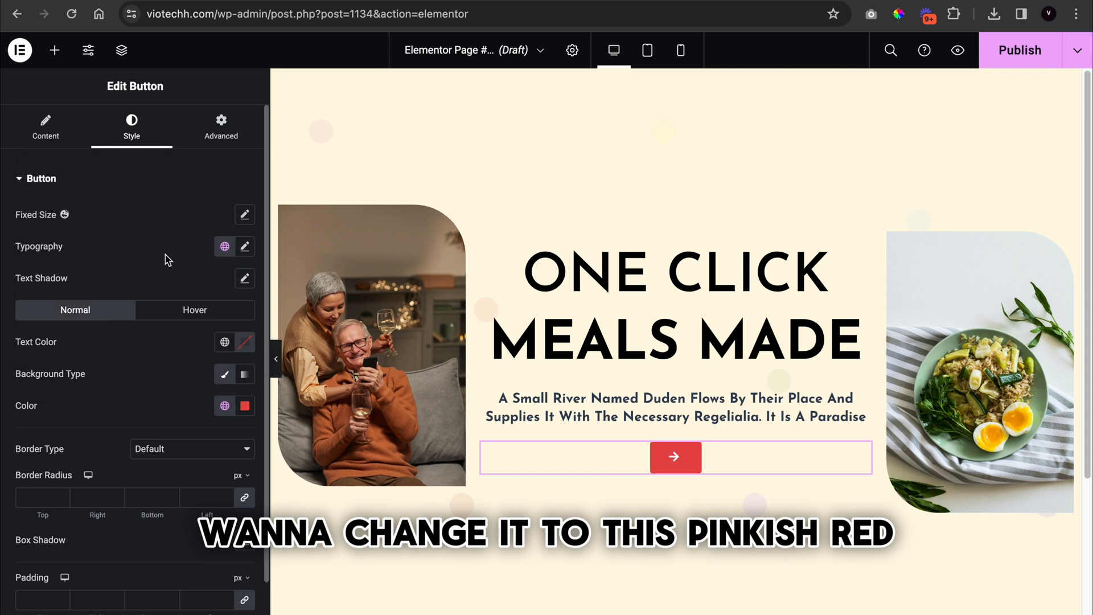
{"action": "left_click", "coordinate": [226, 494]}
{"action": "left_click", "coordinate": [225, 494]}
{"action": "left_click", "coordinate": [226, 494]}
{"action": "left_click", "coordinate": [226, 494]}
{"action": "left_click", "coordinate": [226, 494]}
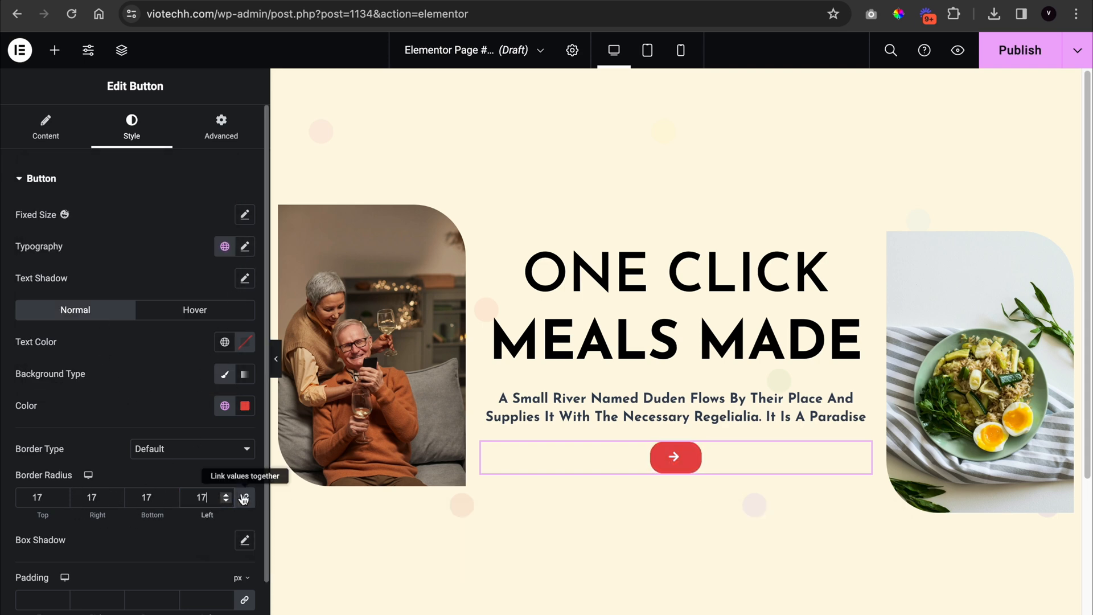
{"action": "key", "text": "BackSpace"}
{"action": "key", "text": "BackSpace"}
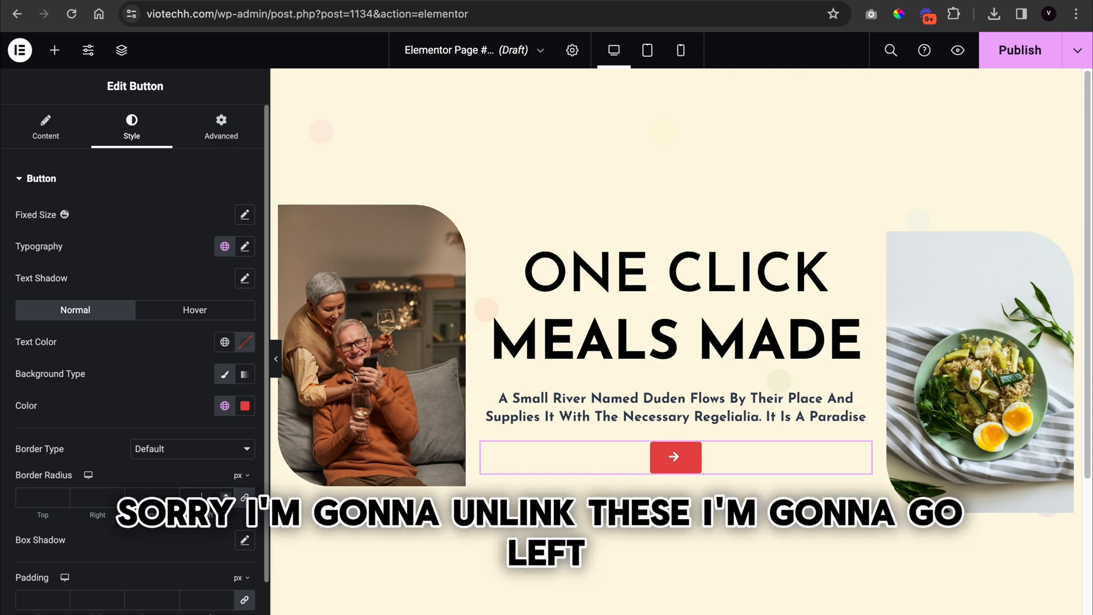
Unlink the button's border radius values and set Left to 20 px and Right to 30 px
{"action": "left_click", "coordinate": [245, 497]}
{"action": "left_click", "coordinate": [222, 493]}
{"action": "type", "text": "10"}
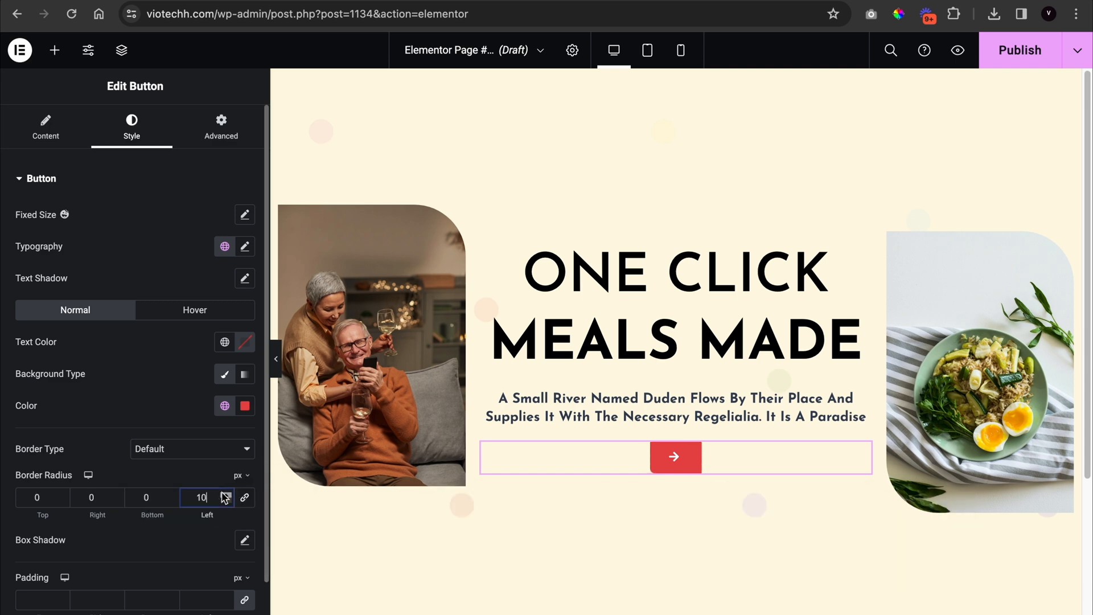
{"action": "left_click", "coordinate": [117, 500]}
{"action": "left_click", "coordinate": [116, 500]}
{"action": "key", "text": "Up"}
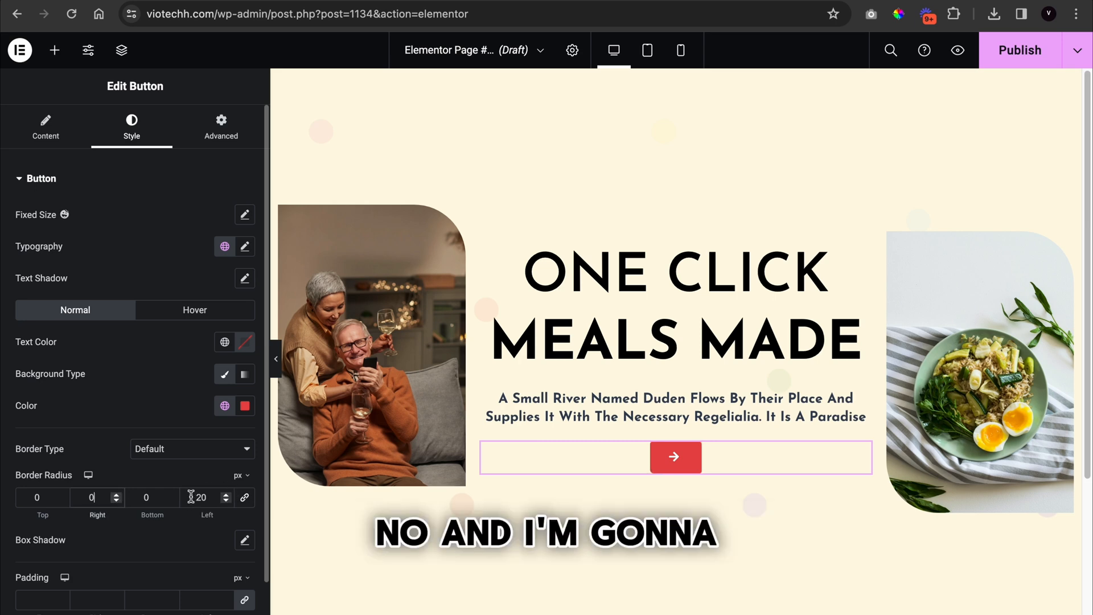
{"action": "key", "text": "Up"}
{"action": "key", "text": "Up"}
{"action": "key", "text": "Up"}
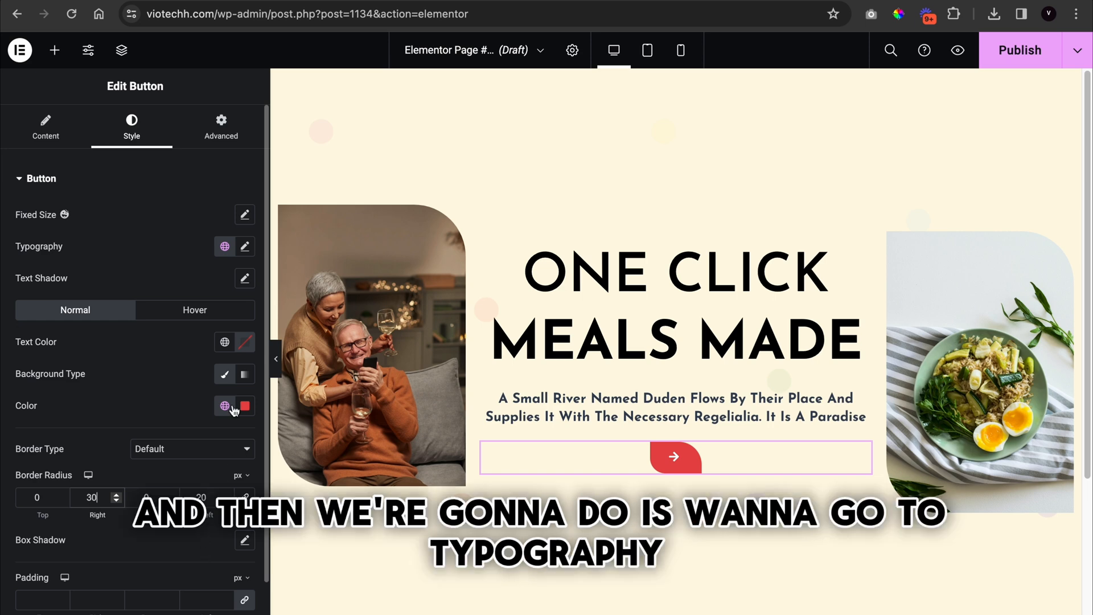
Set the button's typography size to 29 px to enlarge the arrow
{"action": "left_click", "coordinate": [245, 246]}
{"action": "left_click_drag", "start_coordinate": [30, 365], "coordinate": [51, 369]}
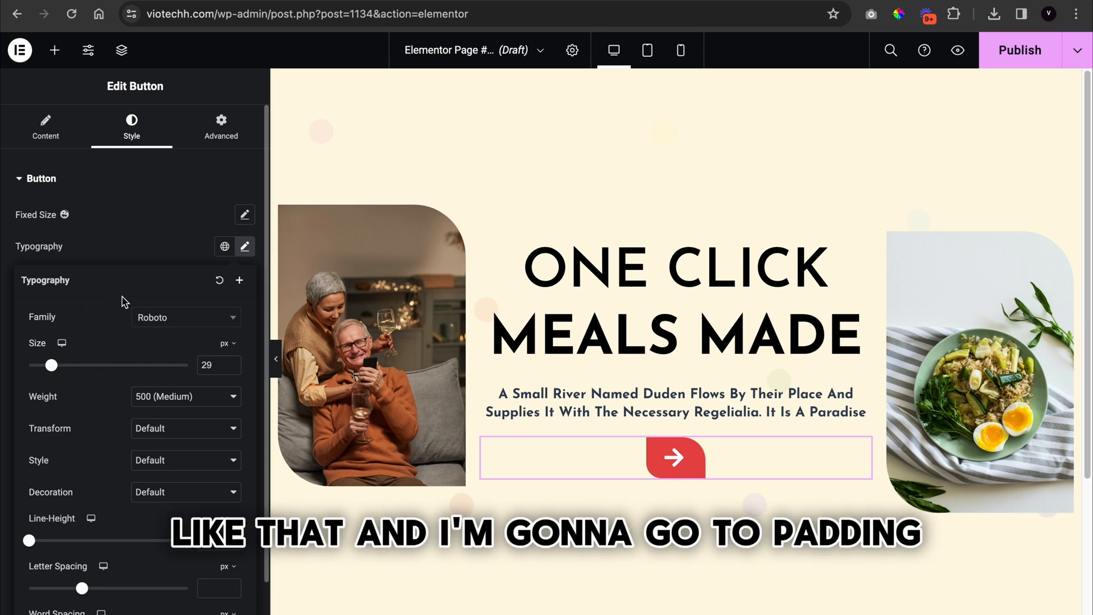
{"action": "left_click", "coordinate": [146, 245]}
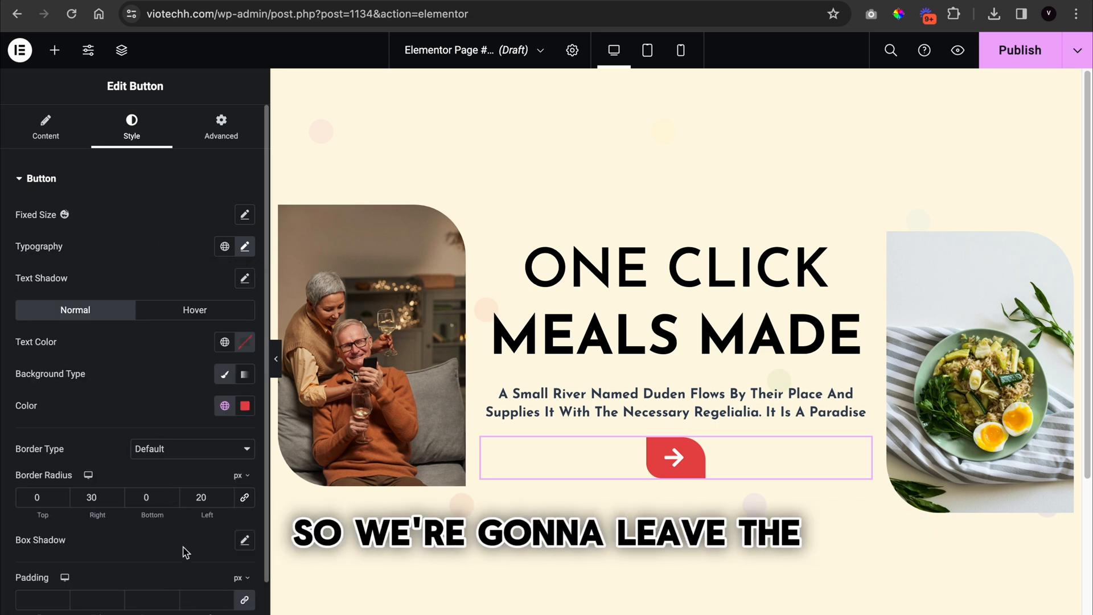
Set the button's padding to 14 px on all sides and view the finished hero section at full canvas width
{"action": "left_click", "coordinate": [225, 598]}
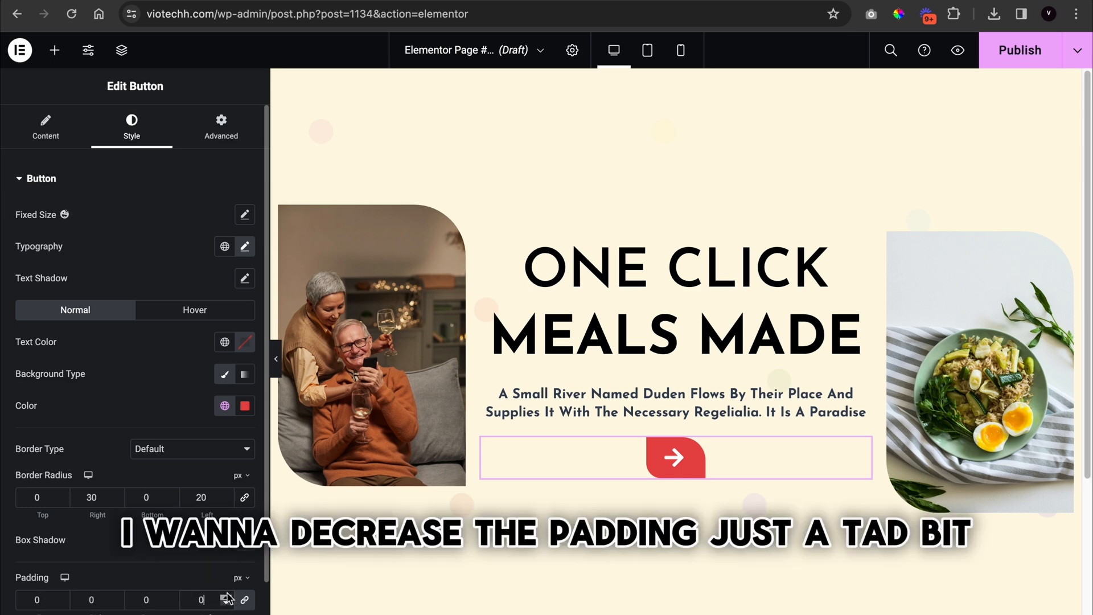
{"action": "left_click", "coordinate": [226, 596]}
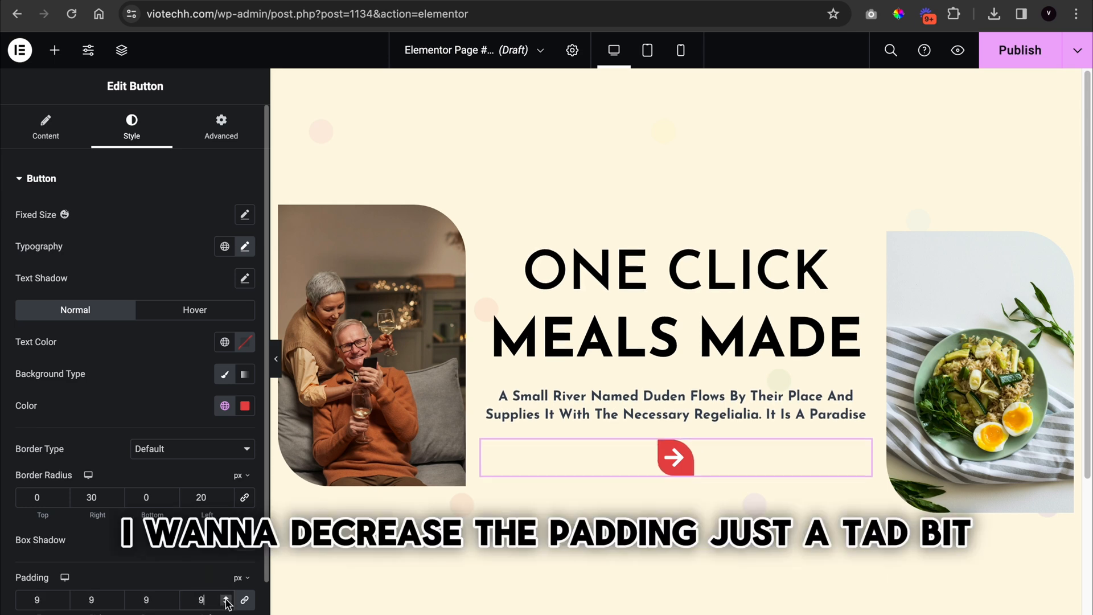
{"action": "left_click", "coordinate": [226, 596]}
{"action": "left_click", "coordinate": [226, 596]}
{"action": "left_click", "coordinate": [226, 596]}
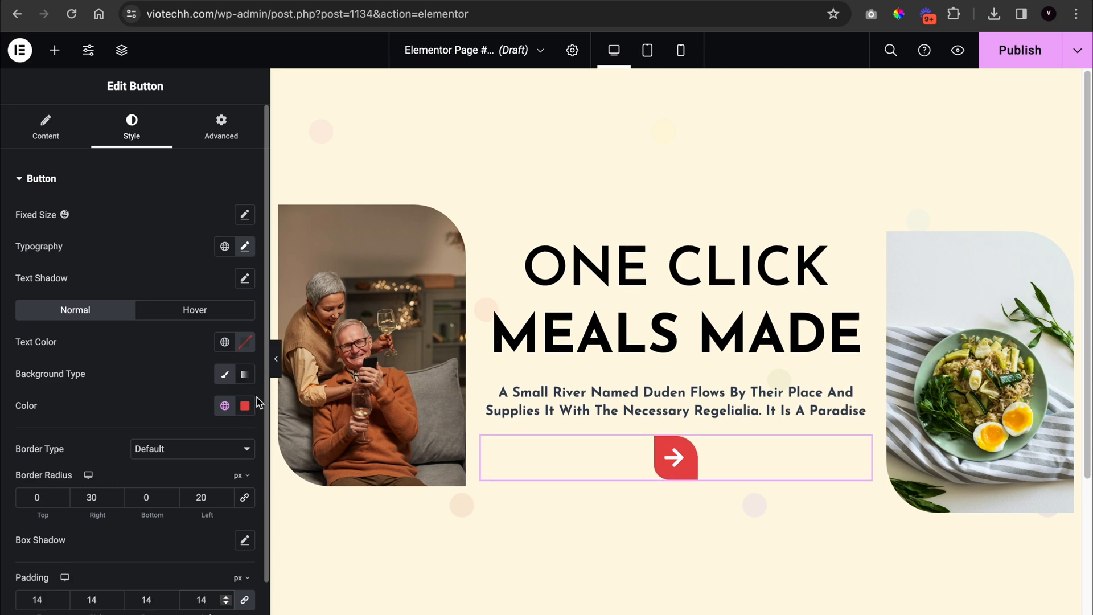
{"action": "left_click", "coordinate": [276, 359]}
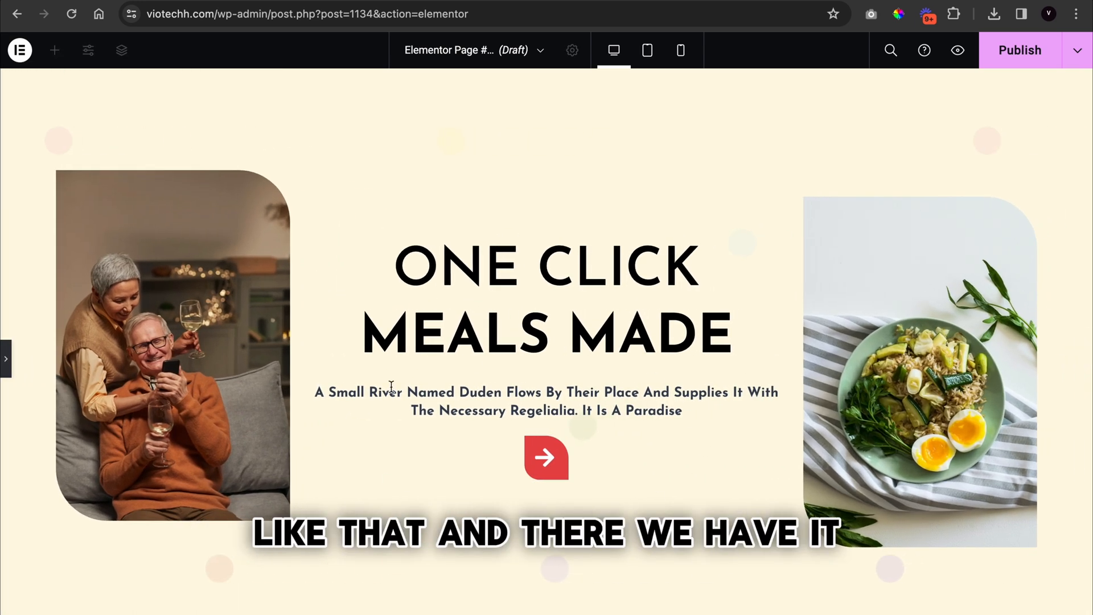
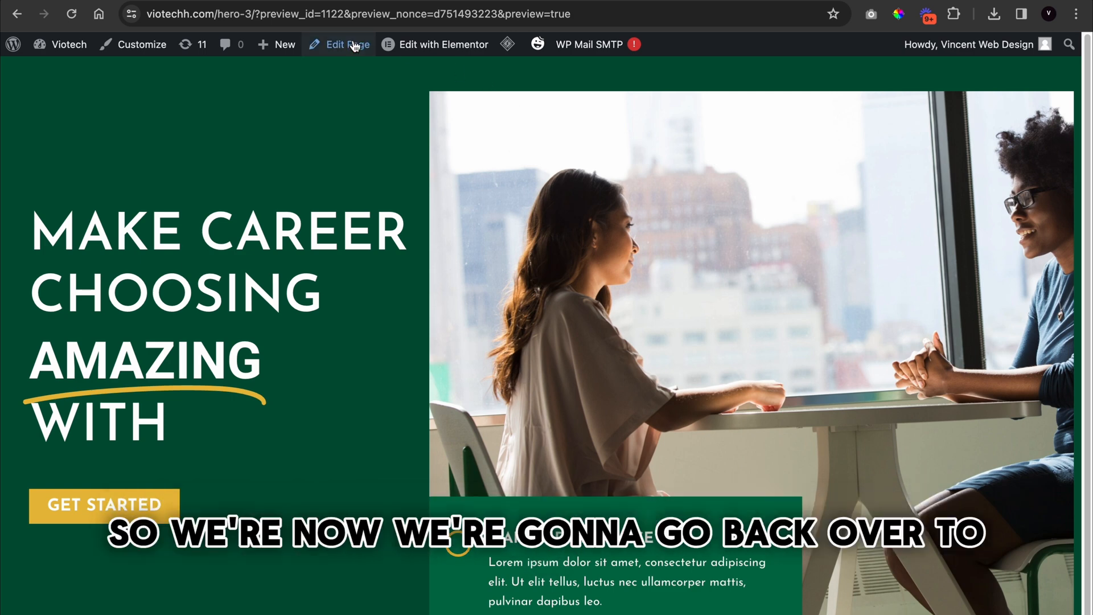
Add a two-column section to the blank Elementor draft page and set its content width to Full Width
{"action": "left_click", "coordinate": [316, 1]}
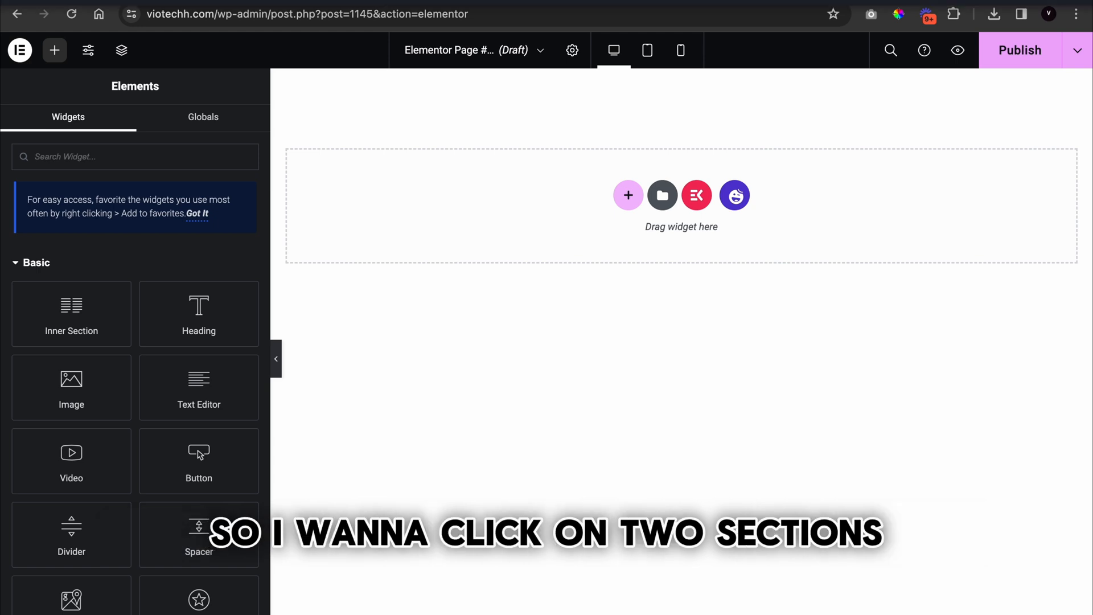
{"action": "left_click", "coordinate": [623, 193]}
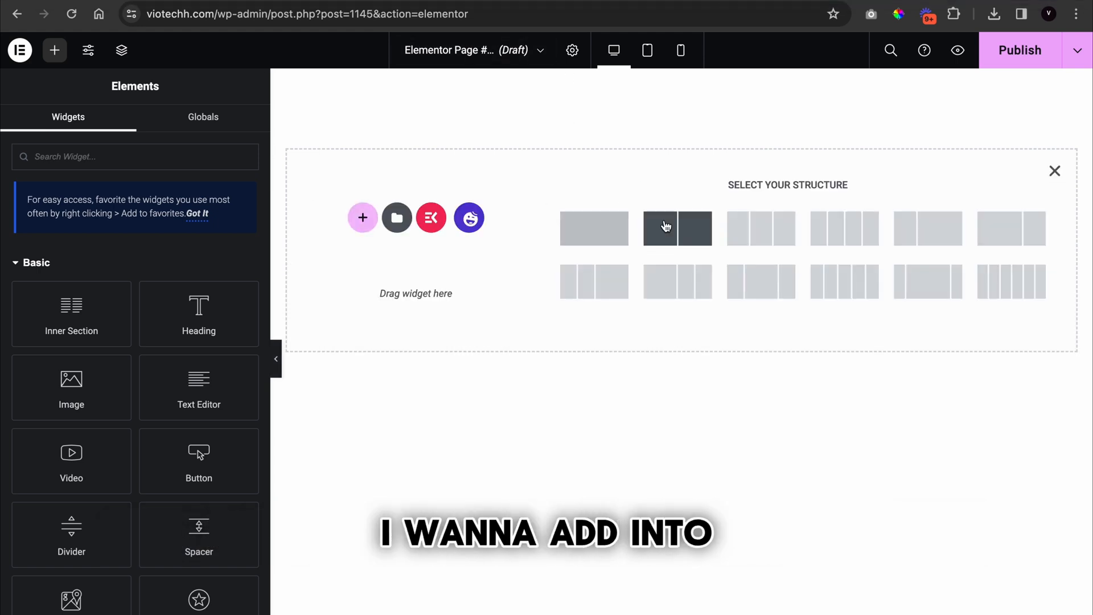
{"action": "left_click", "coordinate": [680, 225]}
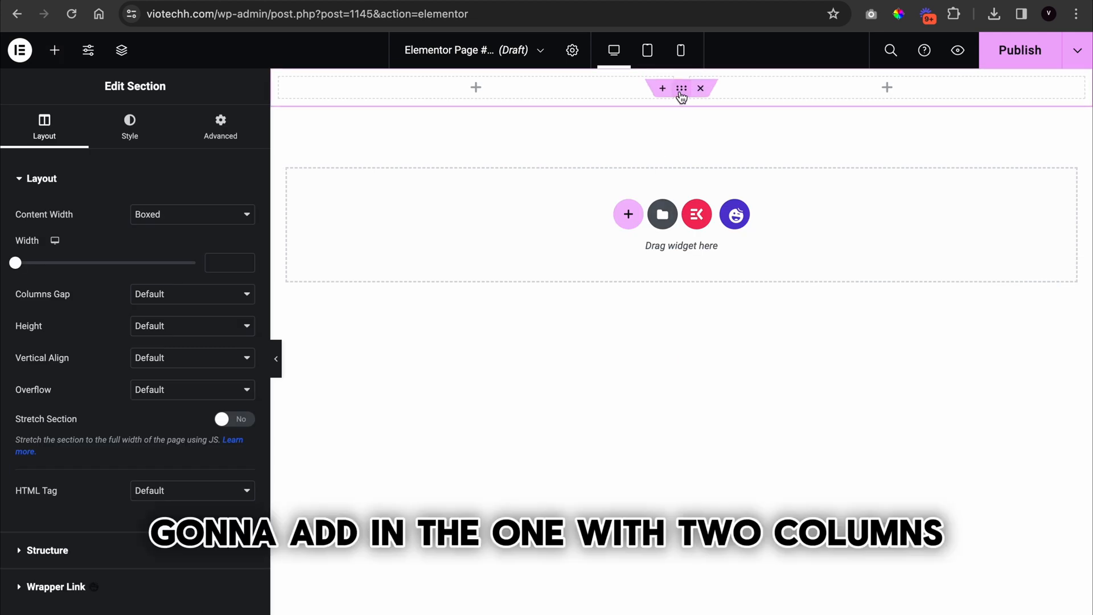
{"action": "left_click", "coordinate": [188, 214]}
{"action": "left_click", "coordinate": [183, 230]}
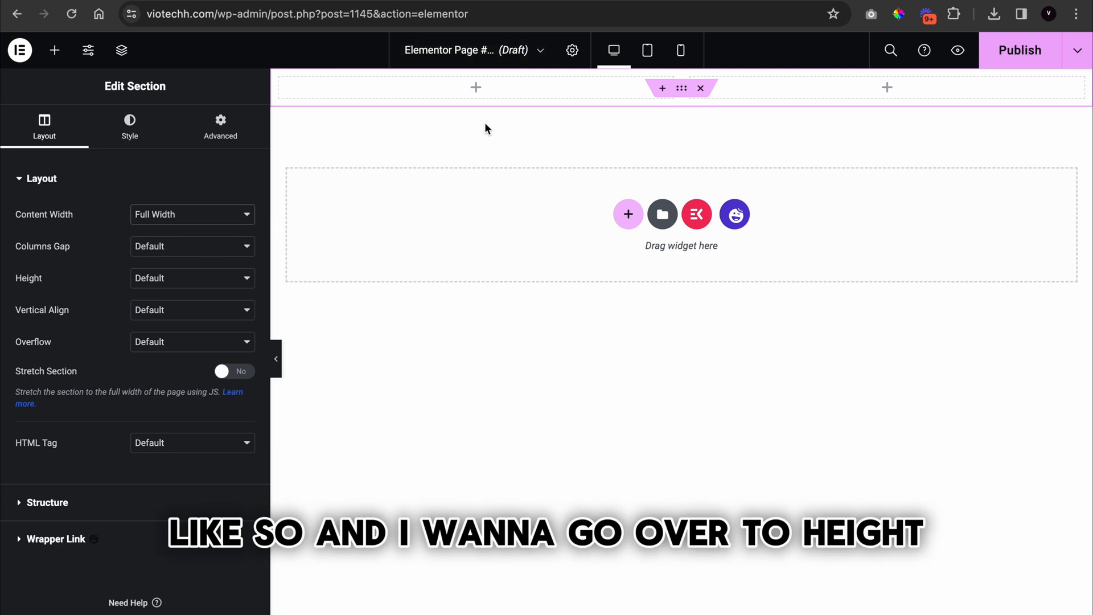
Set the two-column section's height to Fit To Screen
{"action": "left_click", "coordinate": [140, 278]}
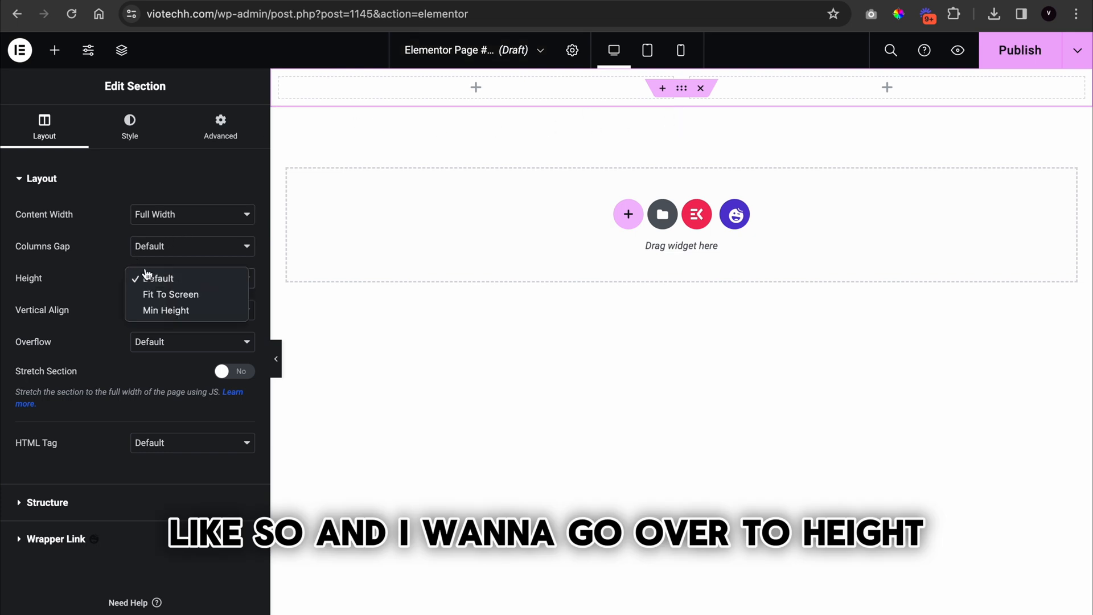
{"action": "left_click", "coordinate": [169, 294]}
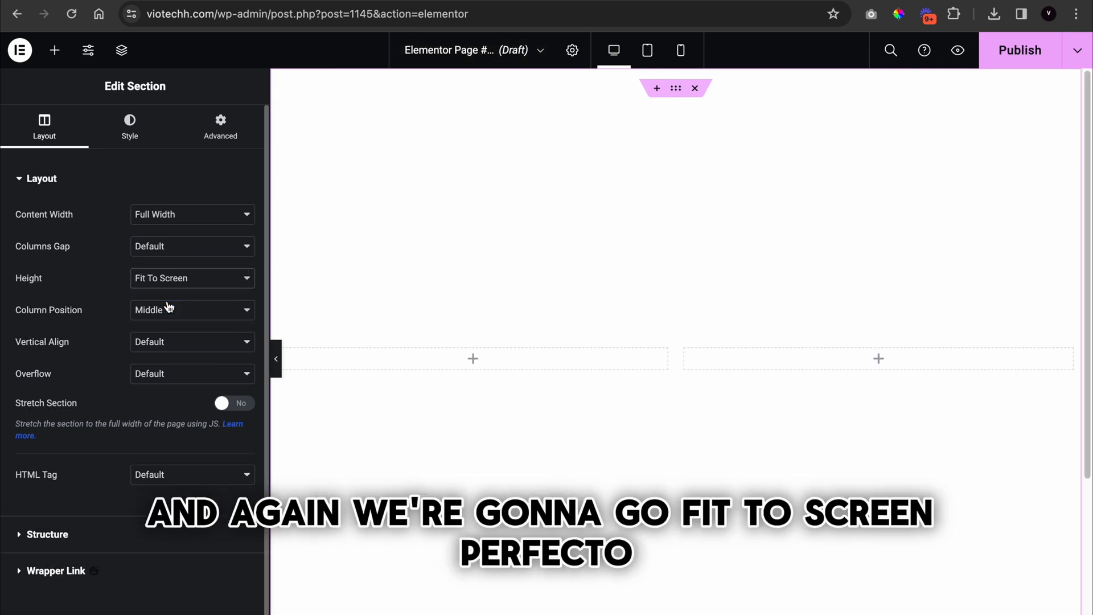
{"action": "scroll", "coordinate": [528, 398], "scroll_direction": "down", "scroll_amount": 2}
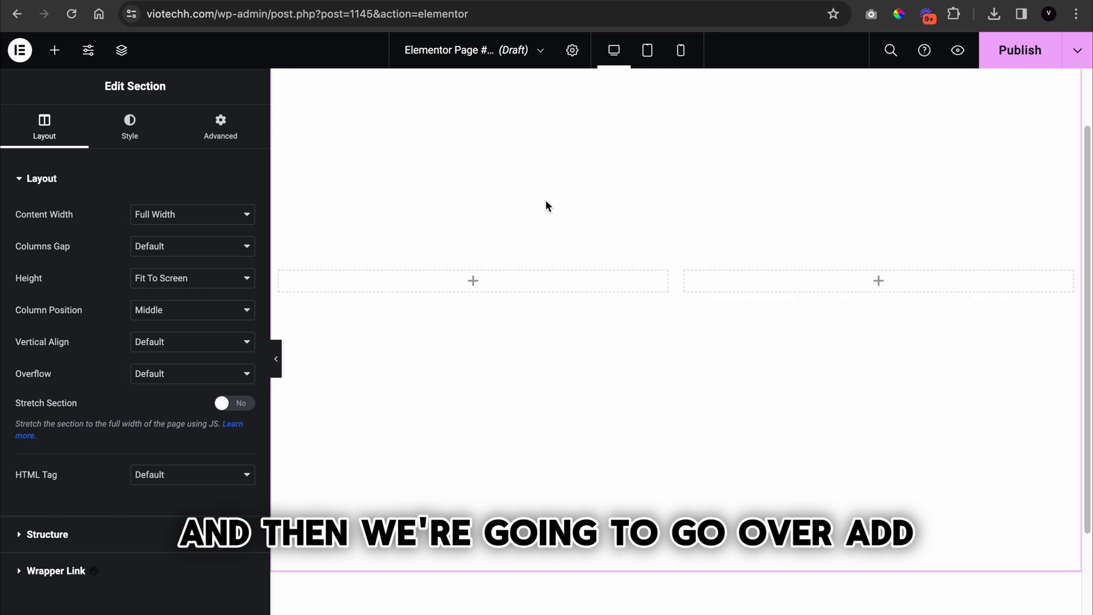
Add an inner section to the right column and delete one of its two columns
{"action": "left_click", "coordinate": [56, 50]}
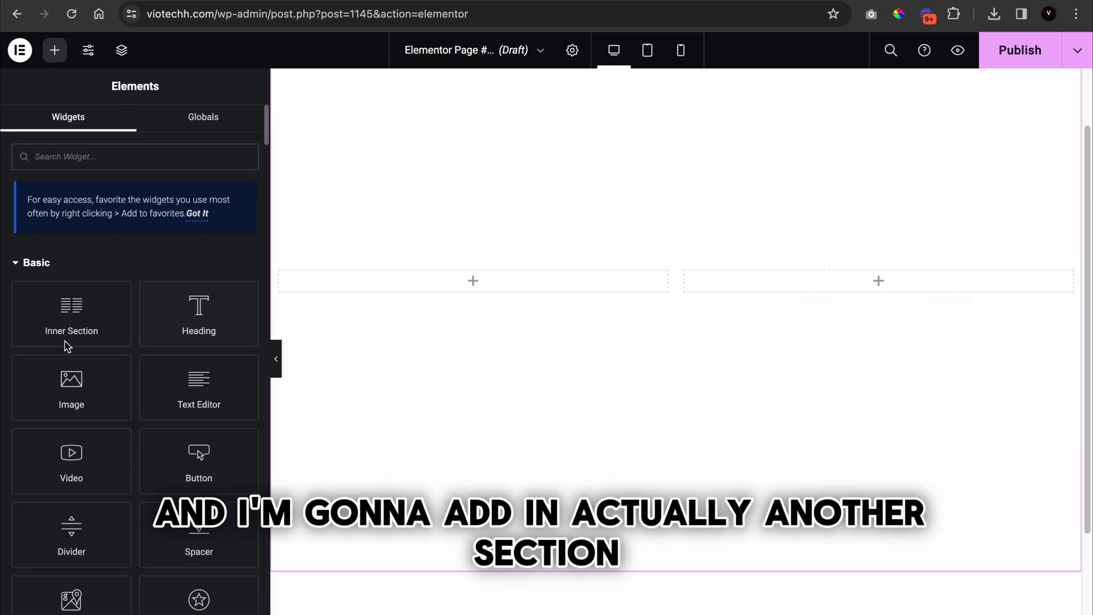
{"action": "left_click_drag", "start_coordinate": [122, 316], "coordinate": [882, 287]}
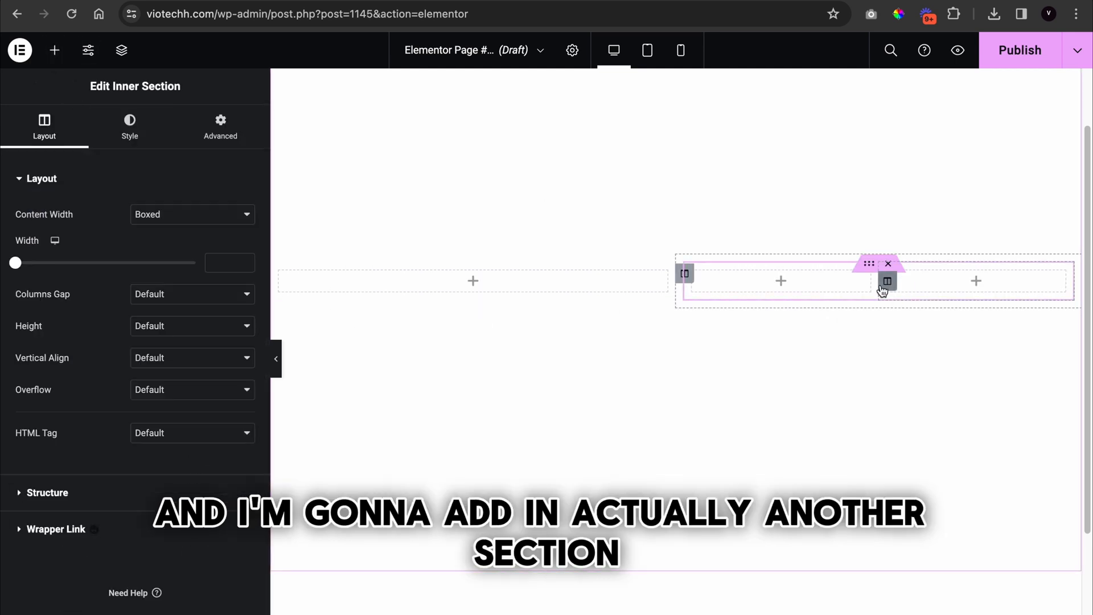
{"action": "right_click", "coordinate": [886, 281]}
{"action": "left_click", "coordinate": [976, 542]}
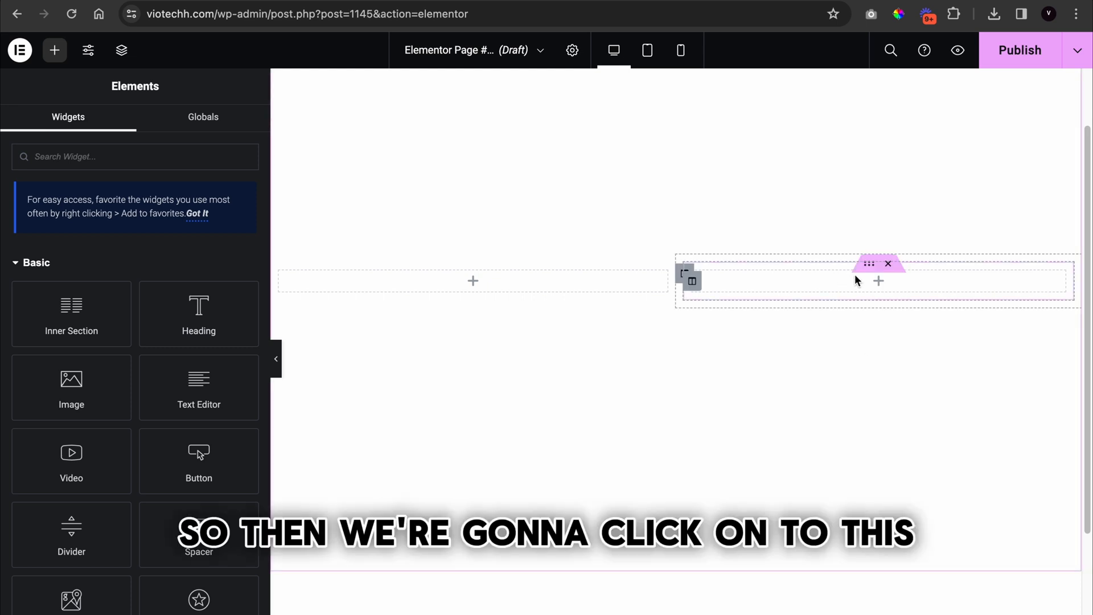
Widen the right column by narrowing the left one, and set the inner section to Min Height with a minimum height of 709 px
{"action": "left_click", "coordinate": [863, 271]}
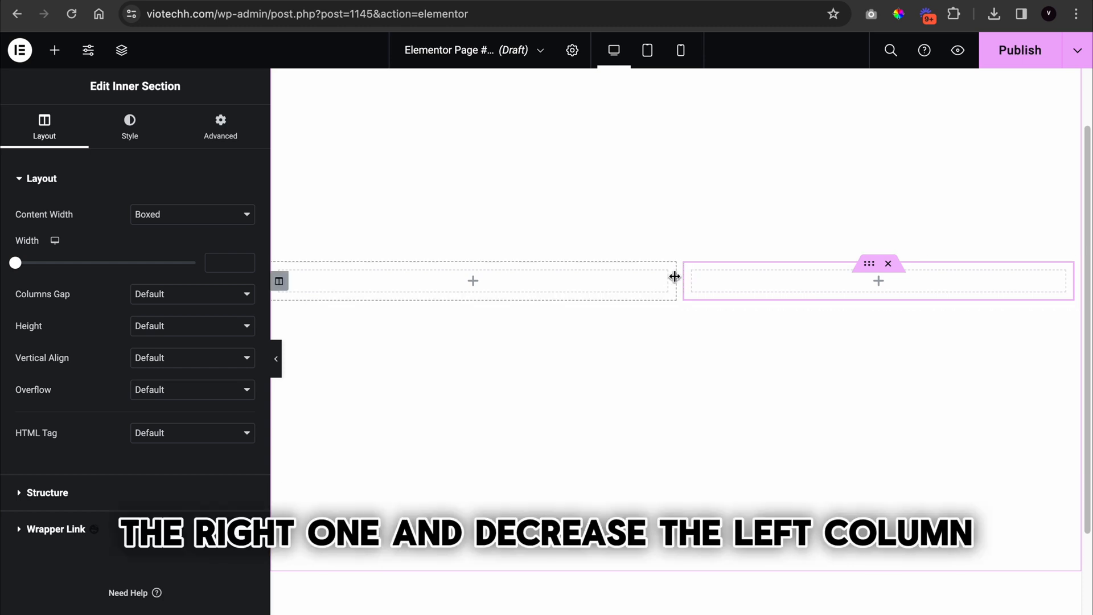
{"action": "left_click_drag", "start_coordinate": [674, 277], "coordinate": [594, 275]}
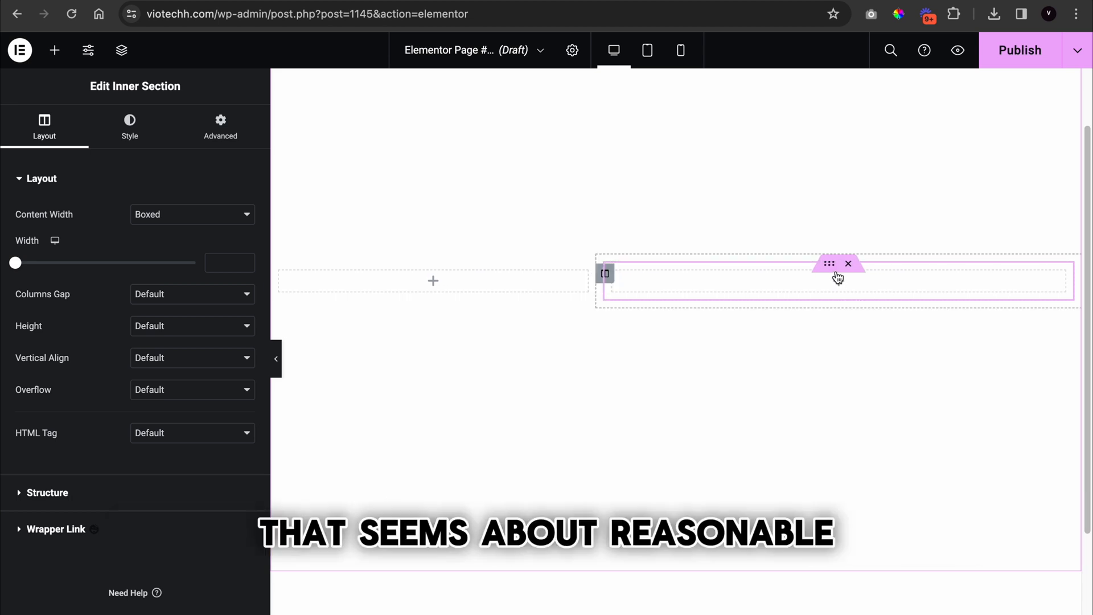
{"action": "left_click", "coordinate": [167, 331]}
{"action": "left_click", "coordinate": [165, 357]}
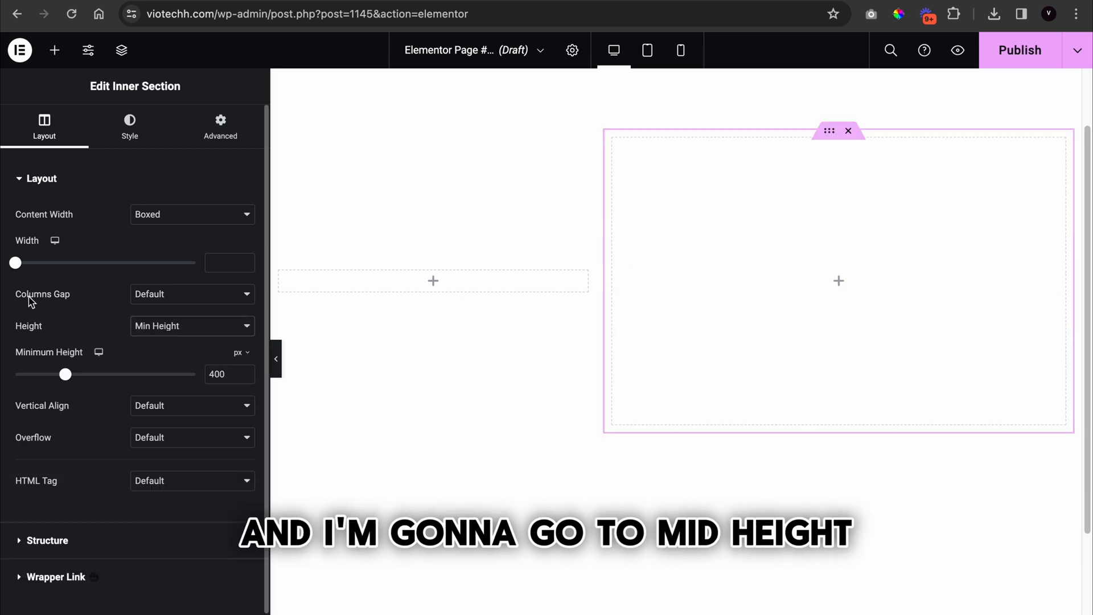
{"action": "mouse_move", "coordinate": [68, 383]}
{"action": "left_mouse_down"}
{"action": "mouse_move", "coordinate": [123, 392]}
{"action": "mouse_move", "coordinate": [38, 378]}
{"action": "mouse_move", "coordinate": [74, 377]}
{"action": "left_mouse_up"}
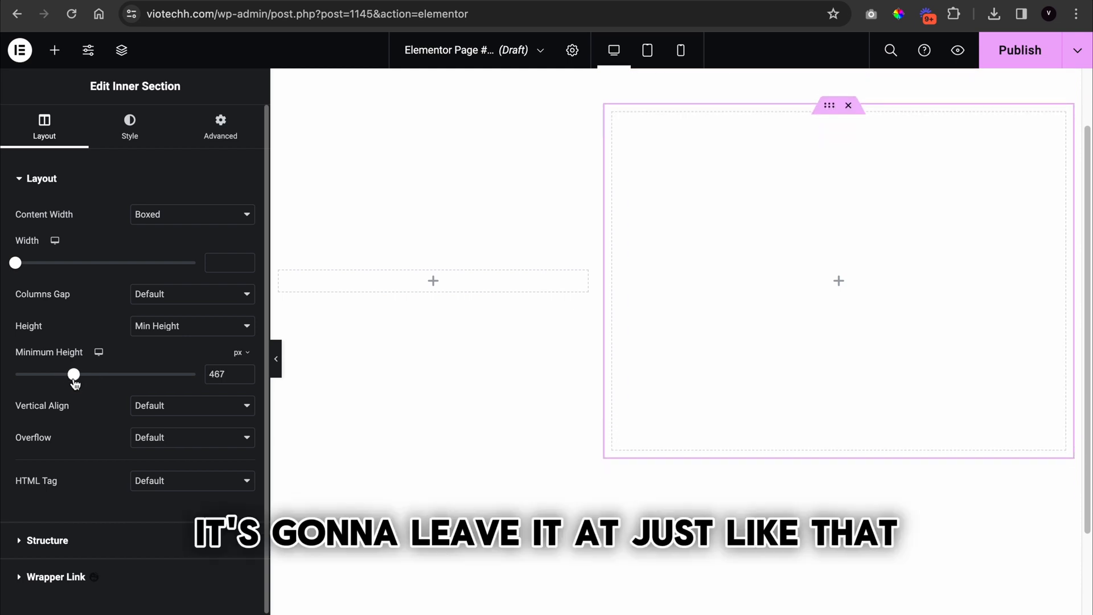
{"action": "scroll", "coordinate": [653, 143], "scroll_direction": "up", "scroll_amount": 2}
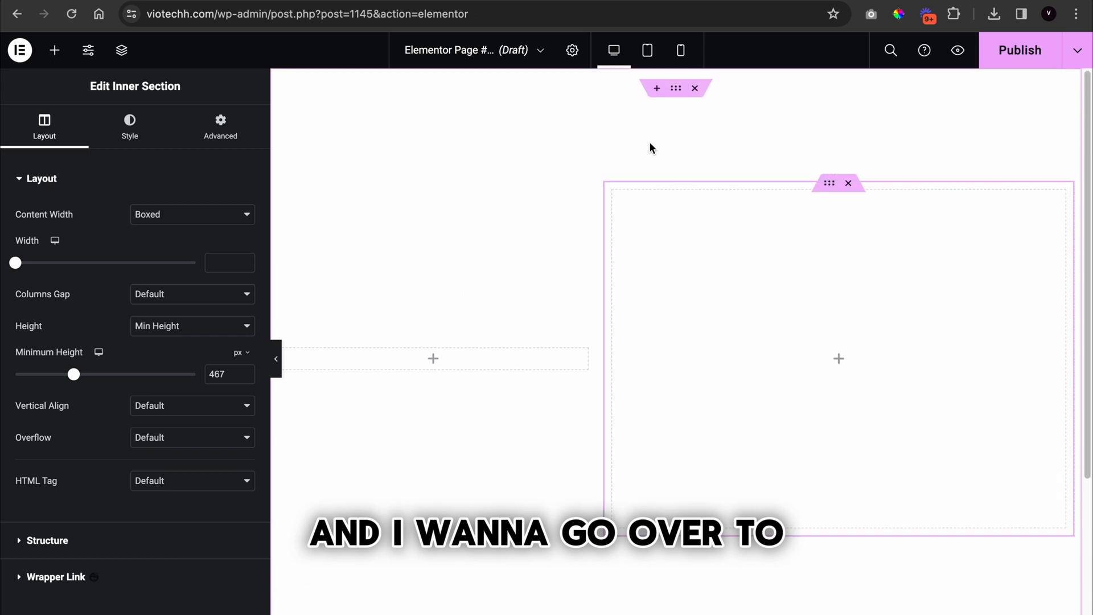
{"action": "left_click_drag", "start_coordinate": [78, 376], "coordinate": [105, 384]}
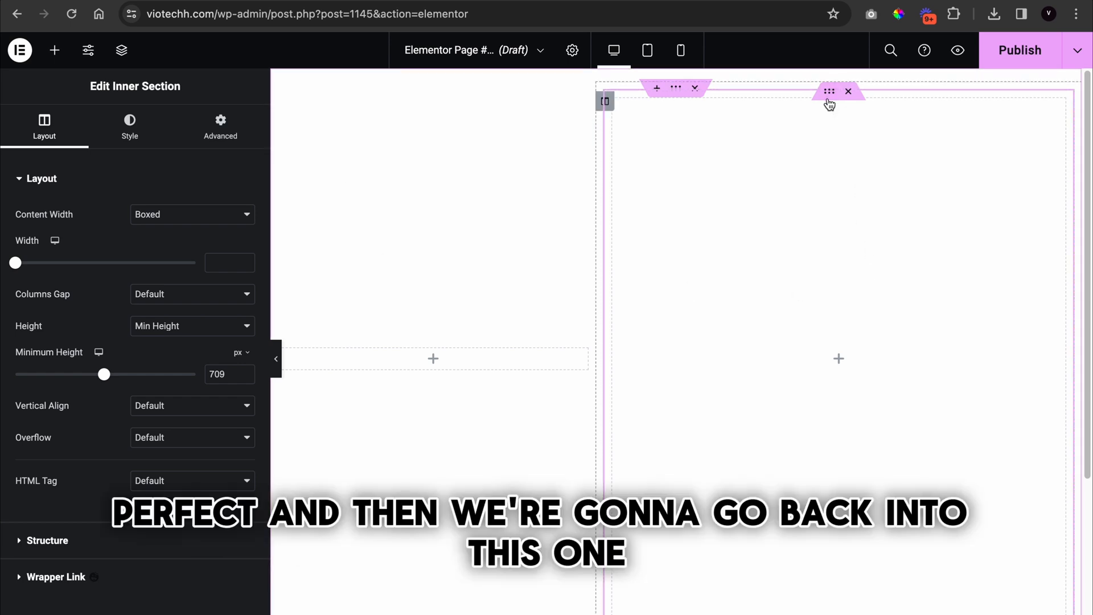
Give the inner section a classic background using the media library photo of two women talking at a table
{"action": "left_click", "coordinate": [126, 137]}
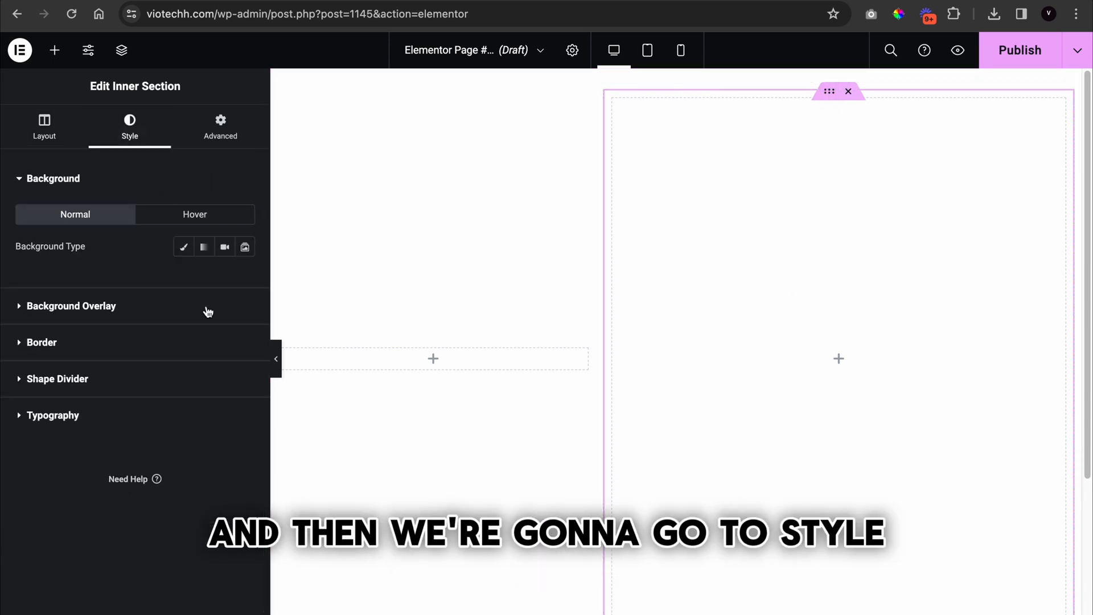
{"action": "left_click", "coordinate": [184, 248]}
{"action": "left_click", "coordinate": [192, 350]}
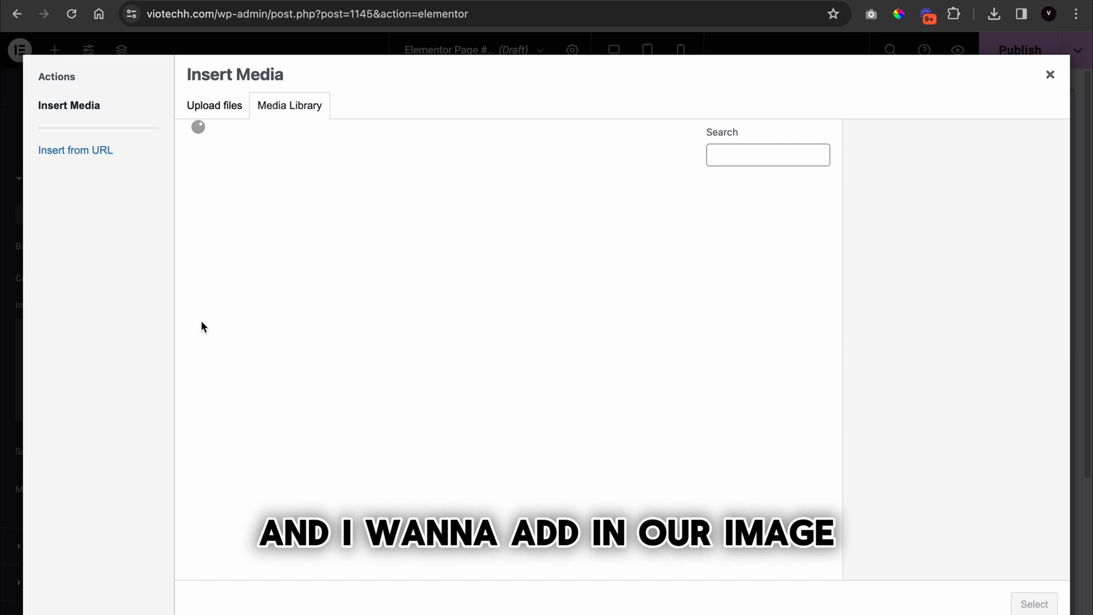
{"action": "left_click", "coordinate": [227, 251]}
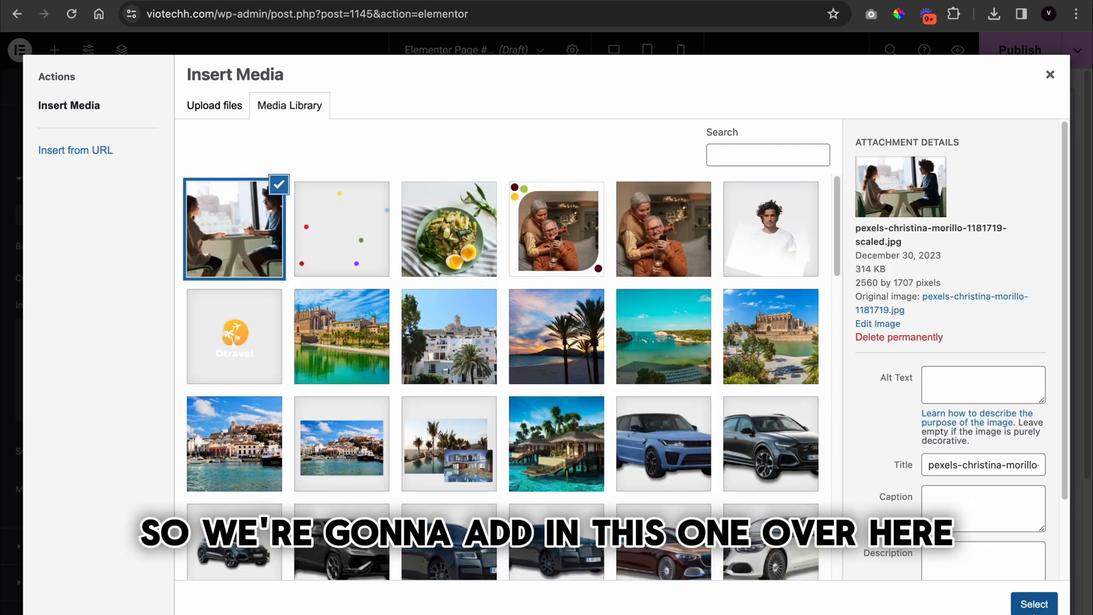
{"action": "left_click", "coordinate": [1034, 603]}
Set the background image's display size to Cover and check the section at full canvas width
{"action": "scroll", "coordinate": [154, 493], "scroll_direction": "down", "scroll_amount": 2}
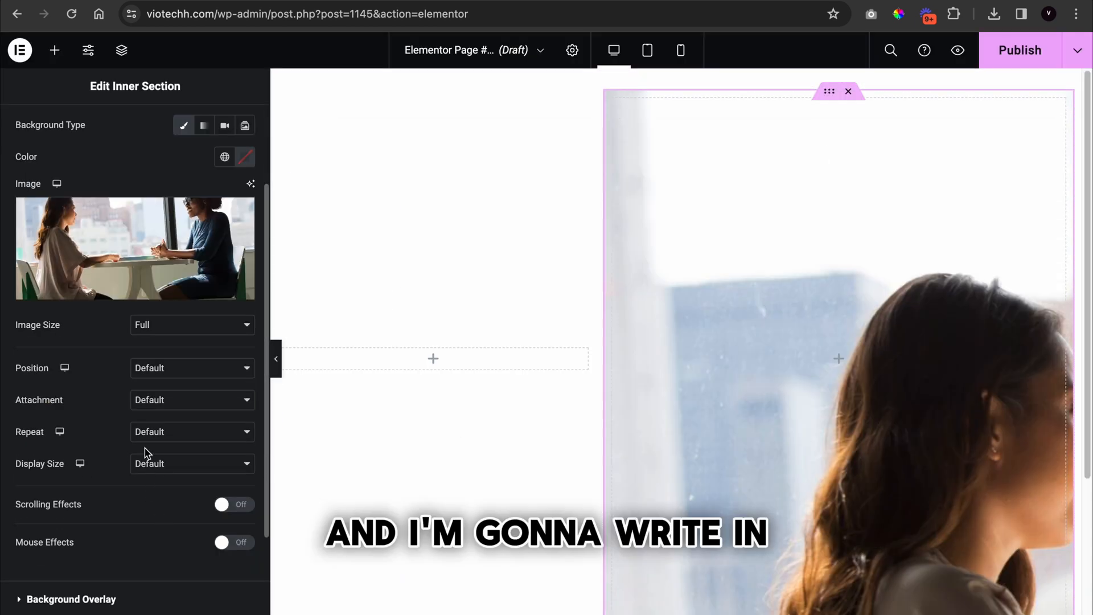
{"action": "left_click", "coordinate": [188, 464]}
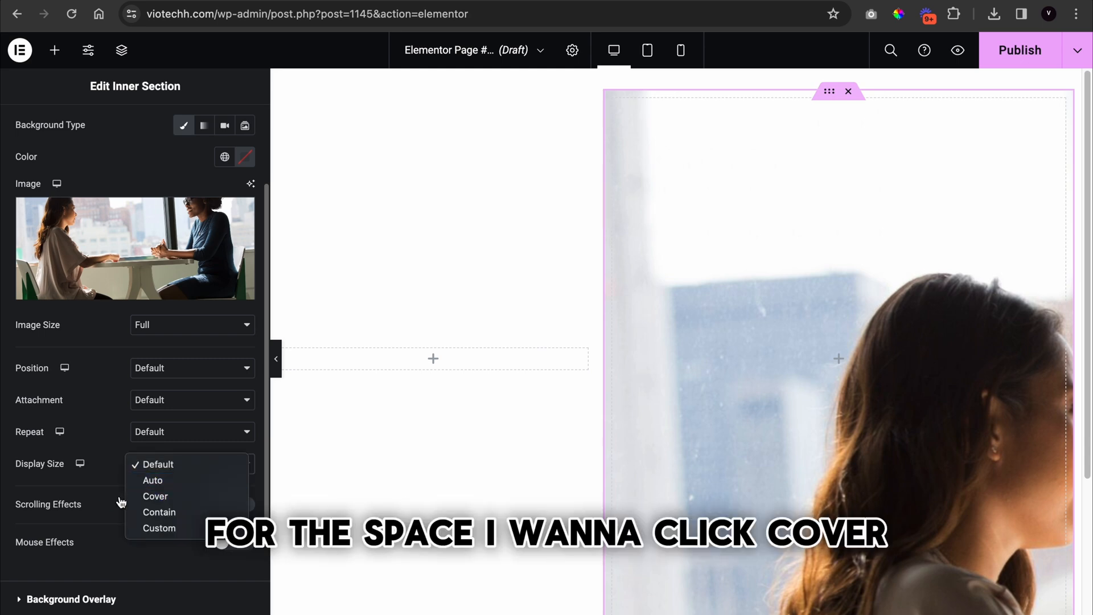
{"action": "left_click", "coordinate": [152, 496]}
{"action": "scroll", "coordinate": [705, 541], "scroll_direction": "down", "scroll_amount": 4}
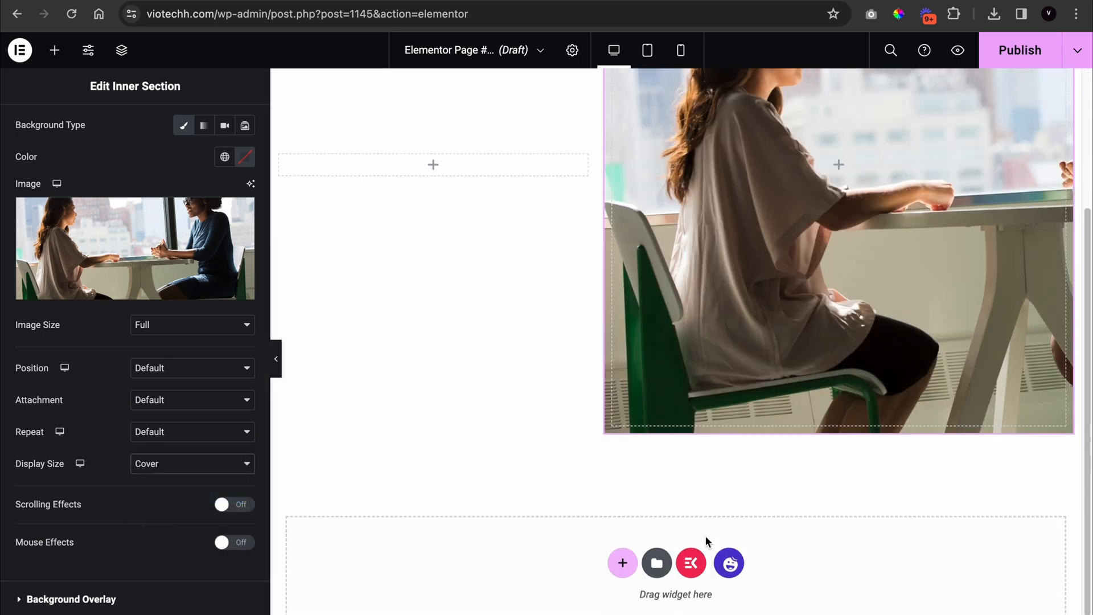
{"action": "left_click", "coordinate": [276, 358]}
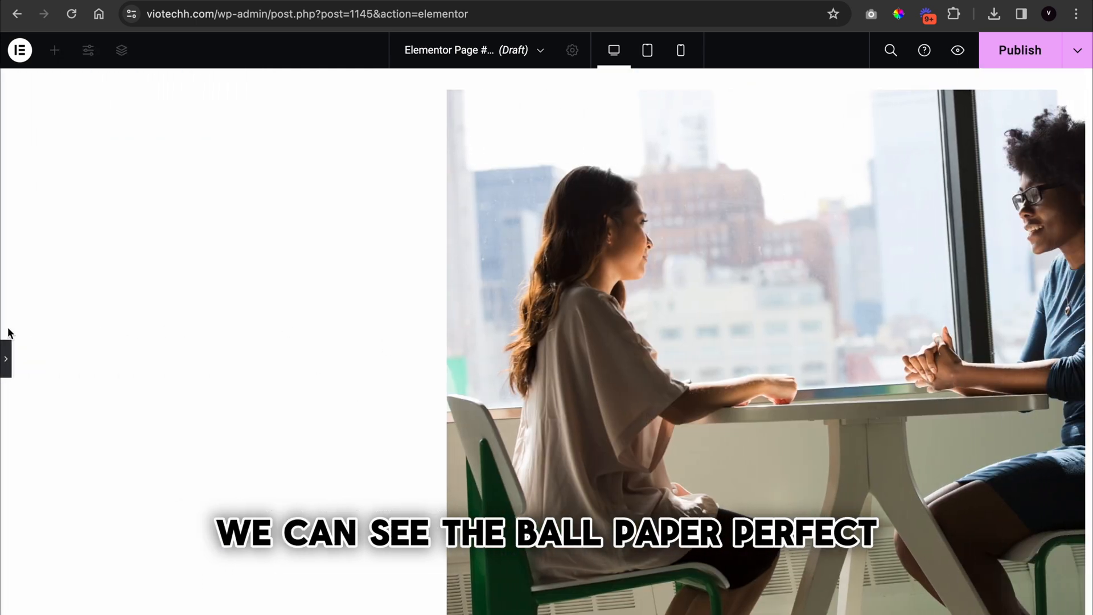
{"action": "left_click", "coordinate": [6, 358]}
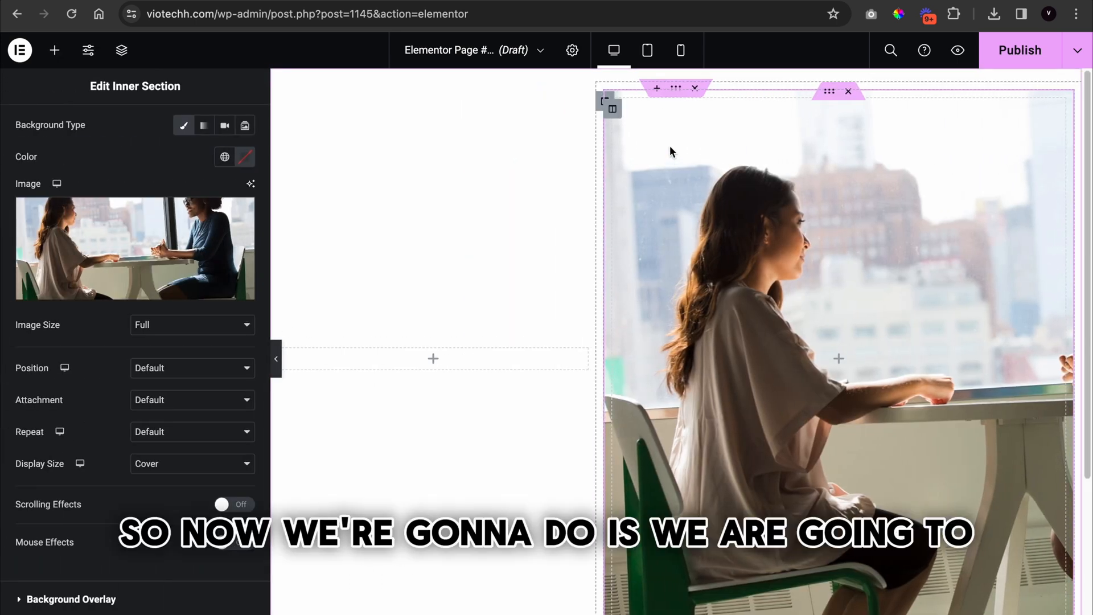
Add an Icon Box widget to the inner section over the background photo
{"action": "left_click", "coordinate": [676, 87]}
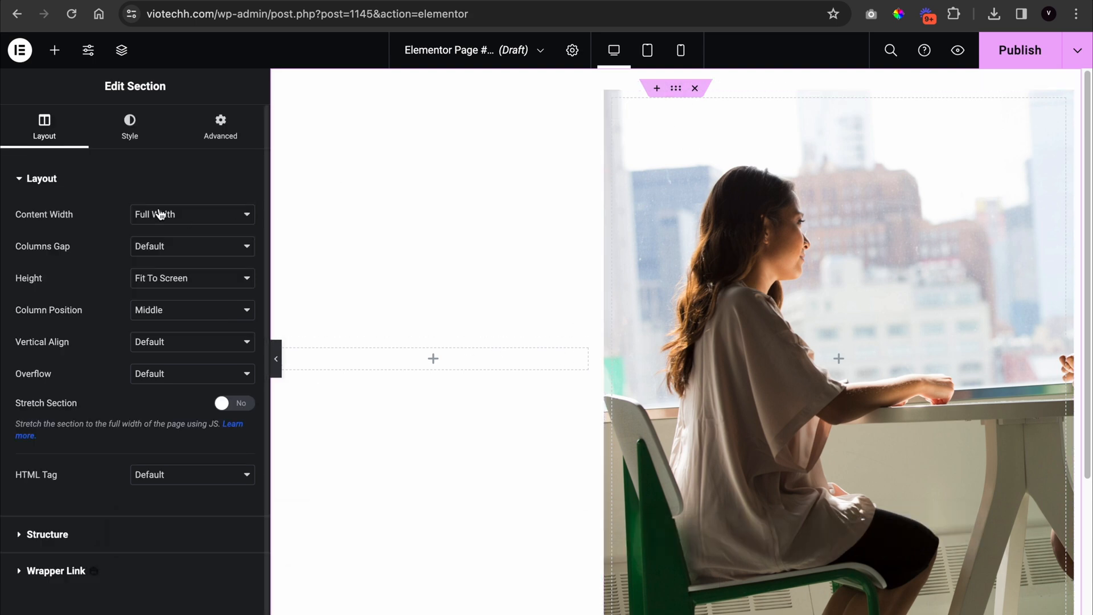
{"action": "left_click", "coordinate": [54, 50]}
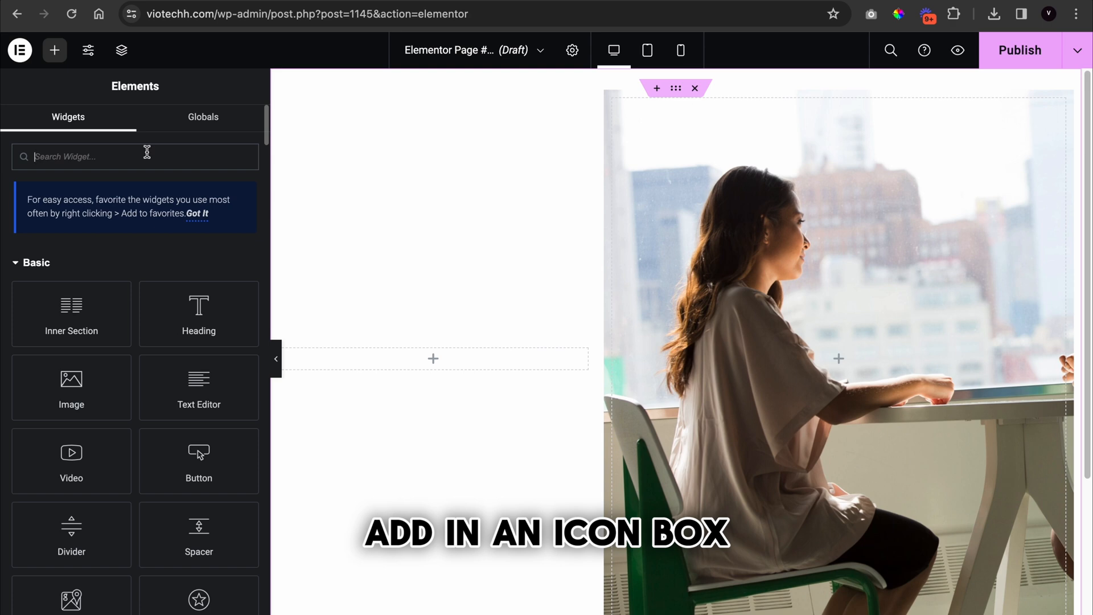
{"action": "type", "text": "icon b"}
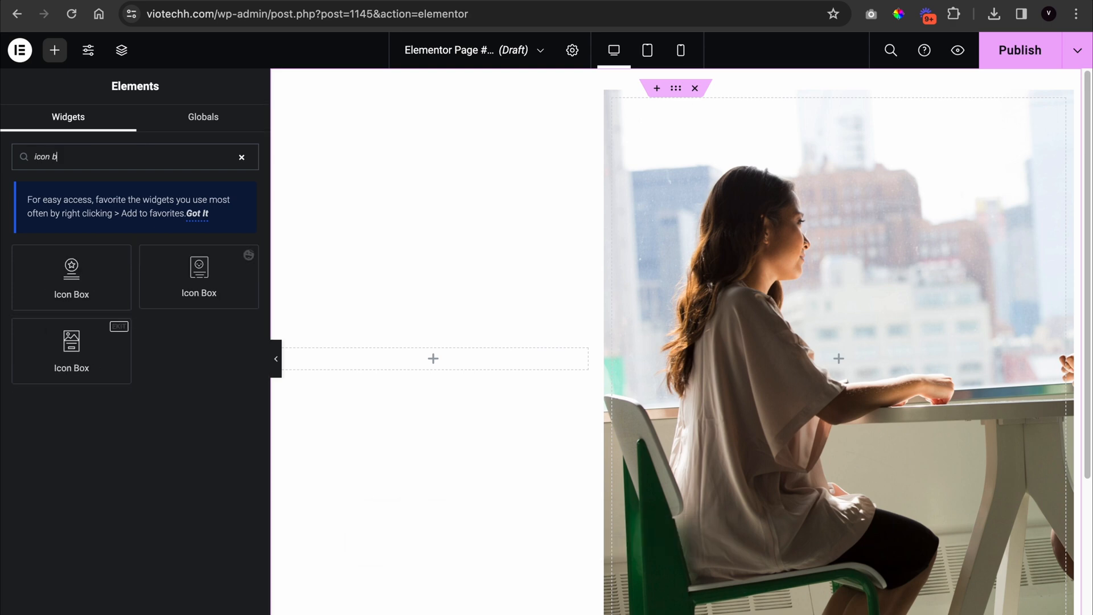
{"action": "left_click_drag", "start_coordinate": [100, 305], "coordinate": [872, 353]}
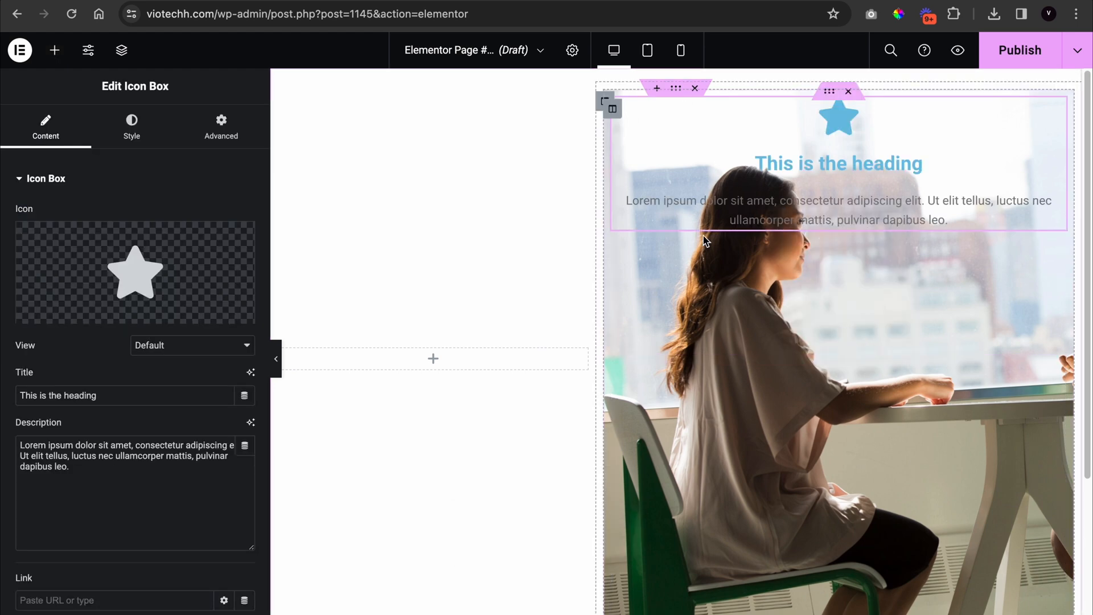
Set the vertical alignment of the column containing the icon box to Bottom
{"action": "left_click", "coordinate": [612, 108]}
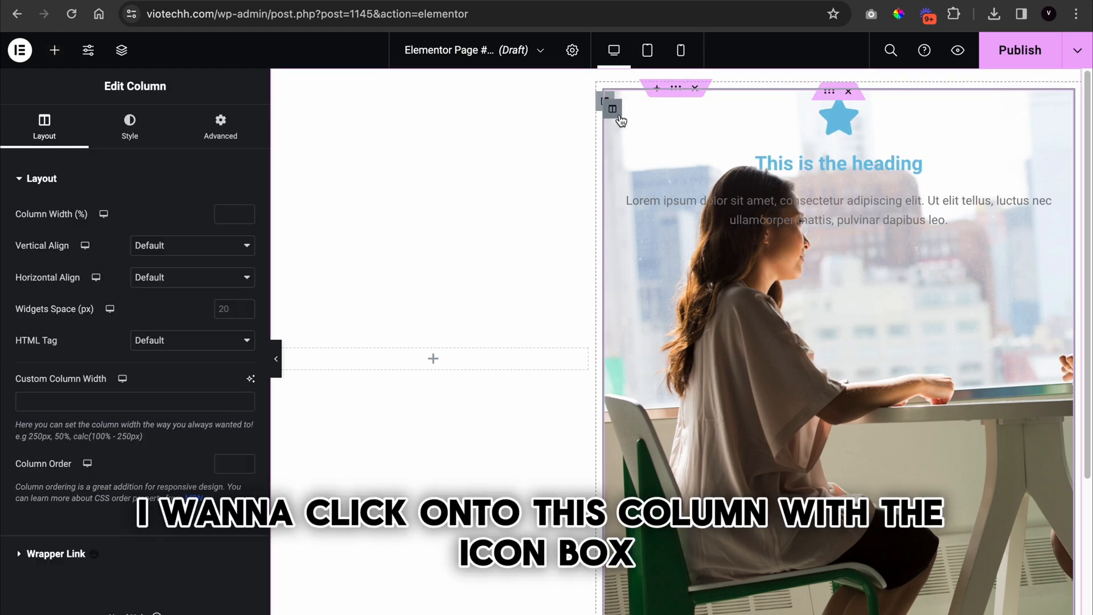
{"action": "left_click", "coordinate": [157, 251]}
{"action": "left_click", "coordinate": [161, 294]}
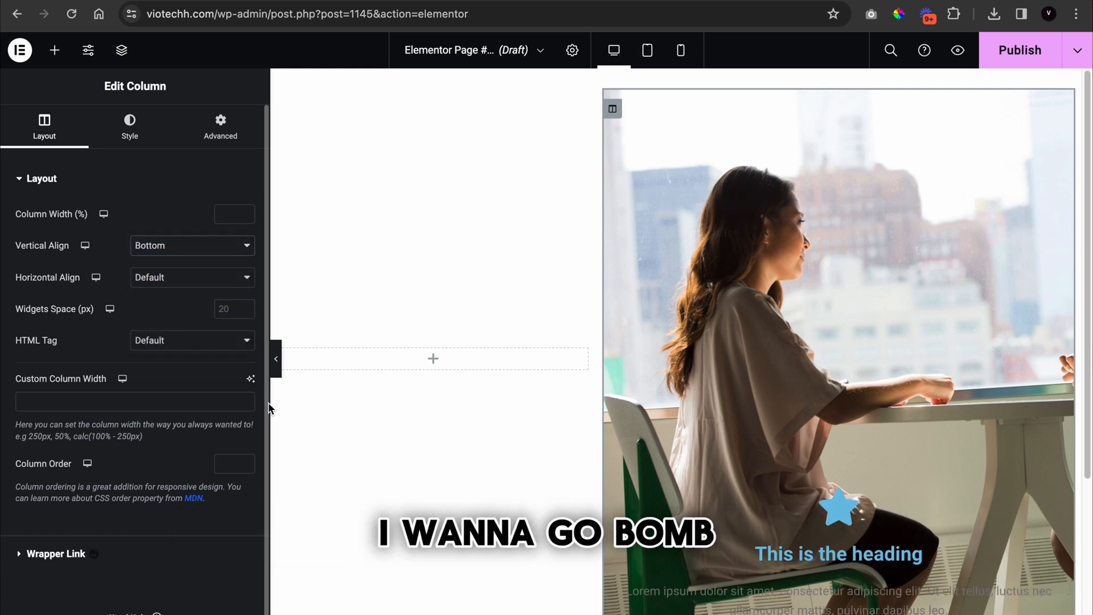
Set both the icon position and the alignment of the icon box to left
{"action": "left_click", "coordinate": [818, 572]}
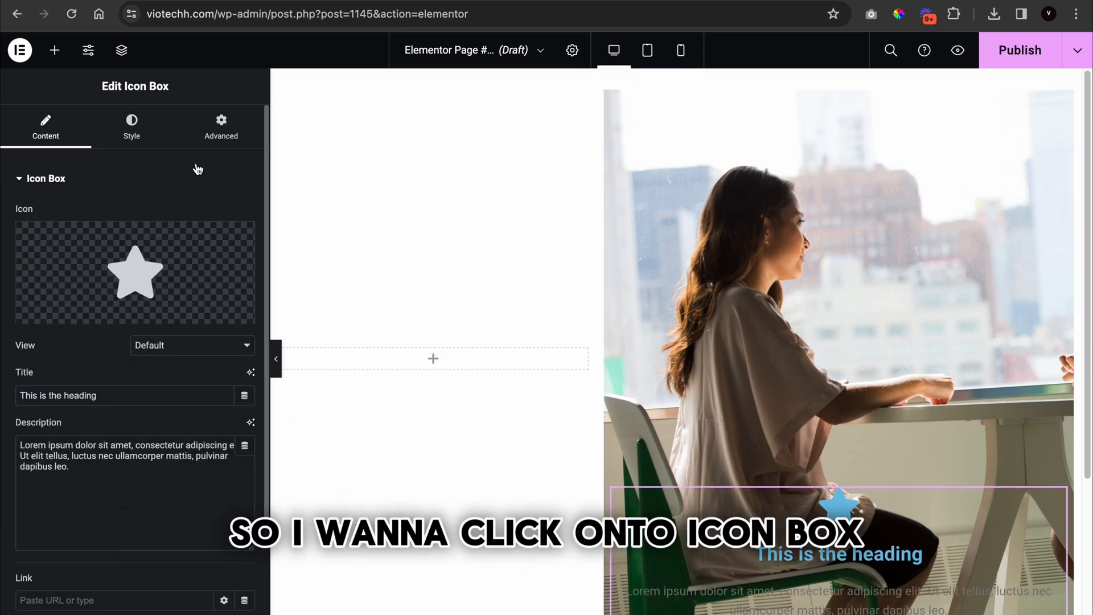
{"action": "left_click", "coordinate": [132, 126]}
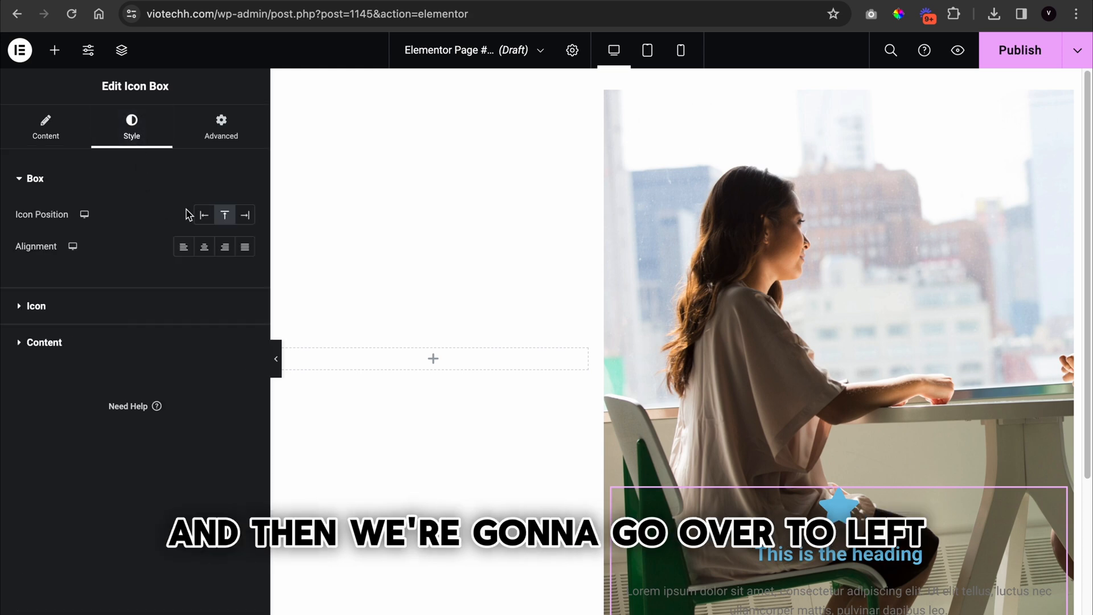
{"action": "left_click", "coordinate": [203, 215]}
{"action": "left_click", "coordinate": [182, 281]}
Open the icon library for the icon box and look for a suitable icon by searching "circle"
{"action": "left_click", "coordinate": [49, 142]}
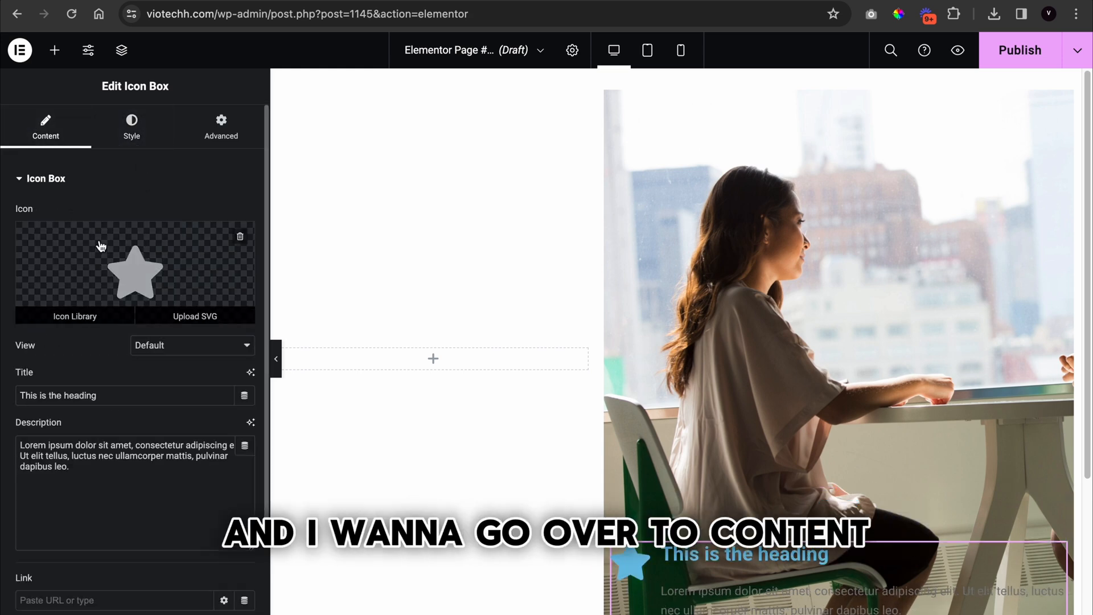
{"action": "left_click", "coordinate": [98, 245]}
{"action": "left_click", "coordinate": [525, 124]}
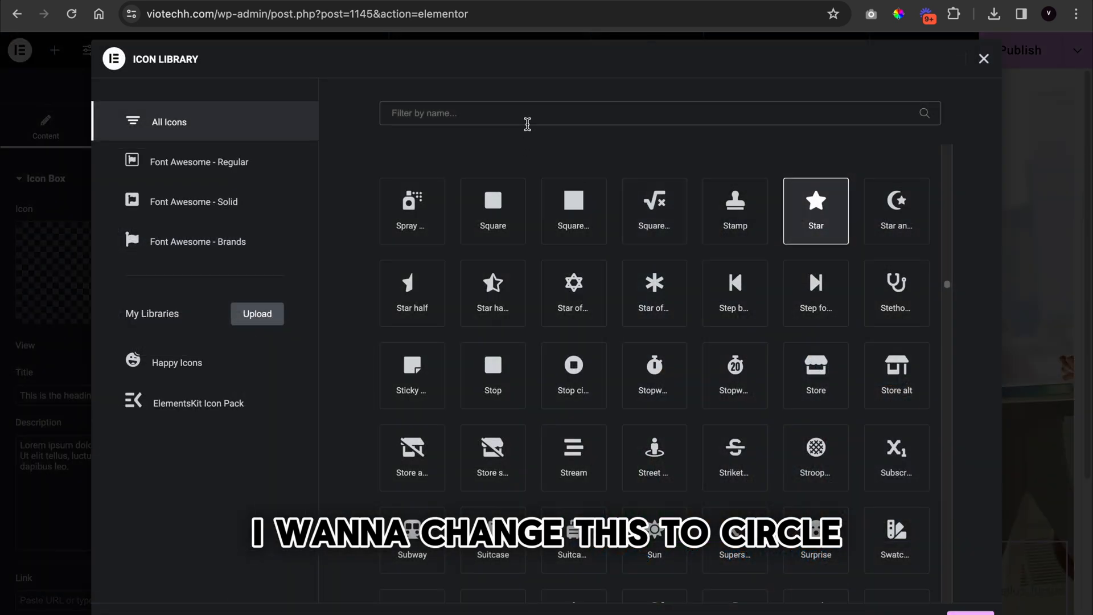
{"action": "type", "text": "circ"}
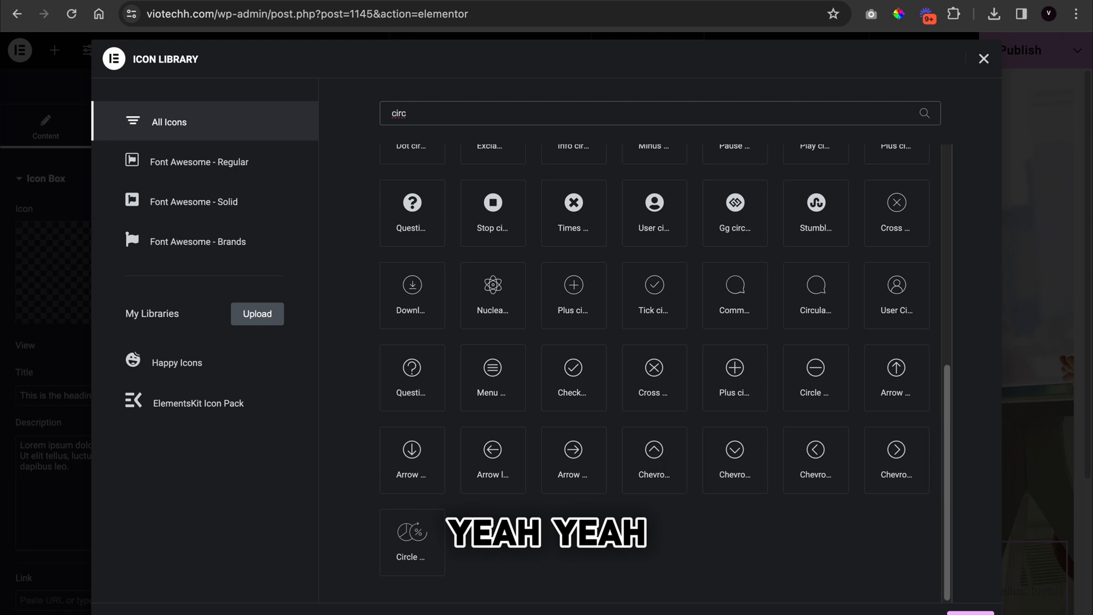
{"action": "scroll", "coordinate": [555, 342], "scroll_direction": "up", "scroll_amount": 10}
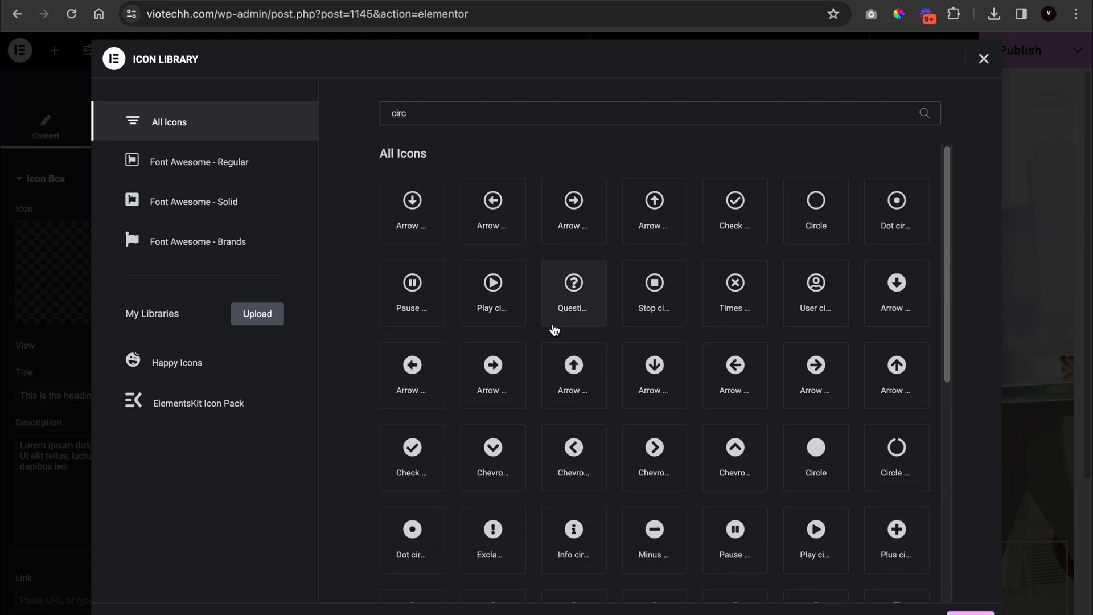
{"action": "type", "text": "le"}
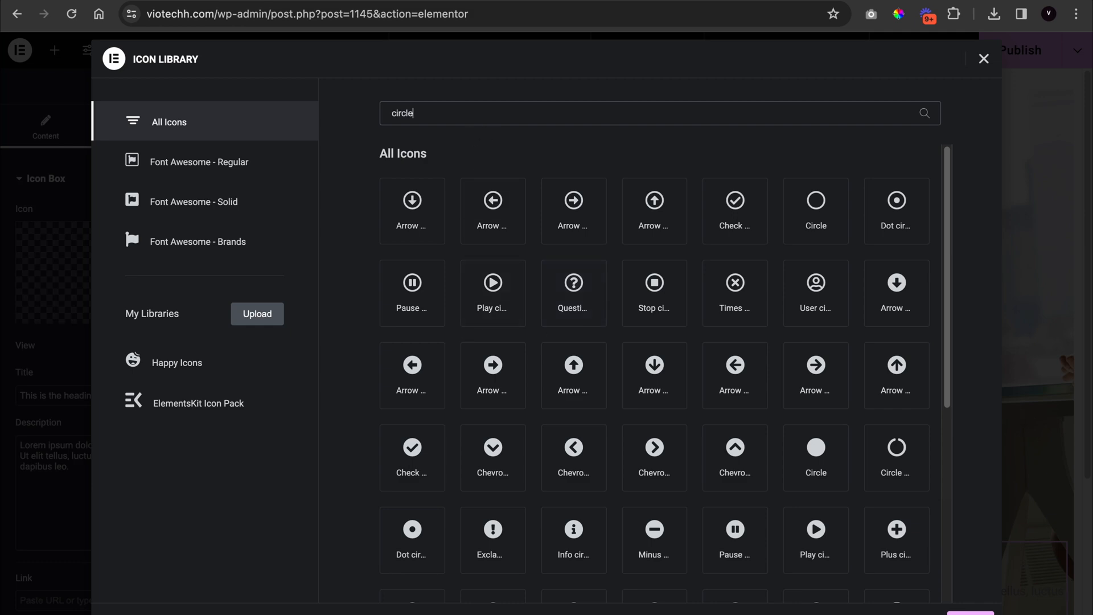
{"action": "scroll", "coordinate": [619, 462], "scroll_direction": "down", "scroll_amount": 5}
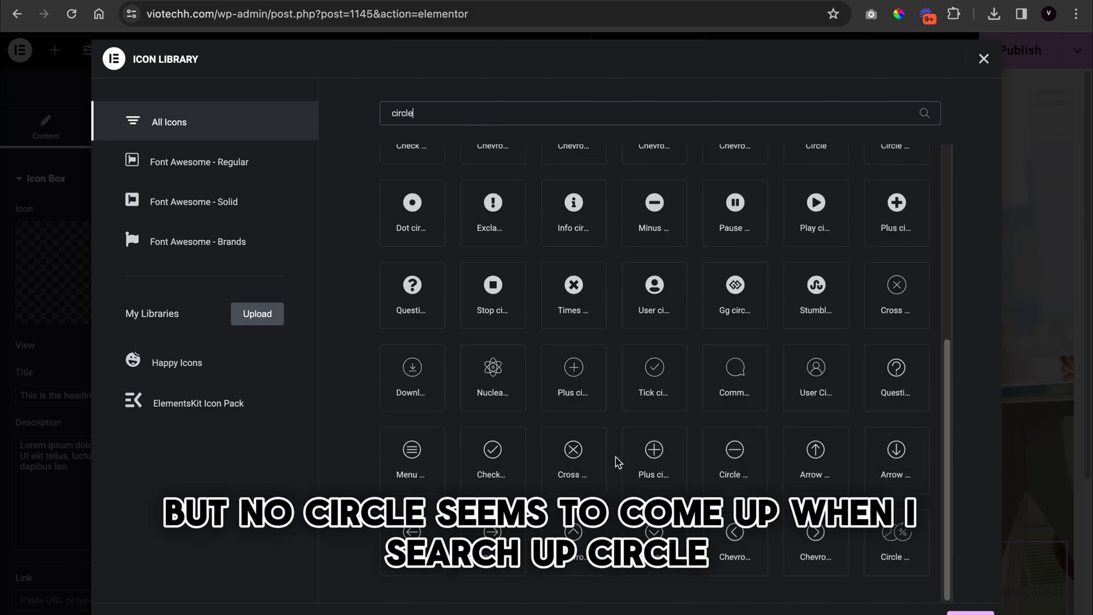
{"action": "scroll", "coordinate": [611, 457], "scroll_direction": "up", "scroll_amount": 2}
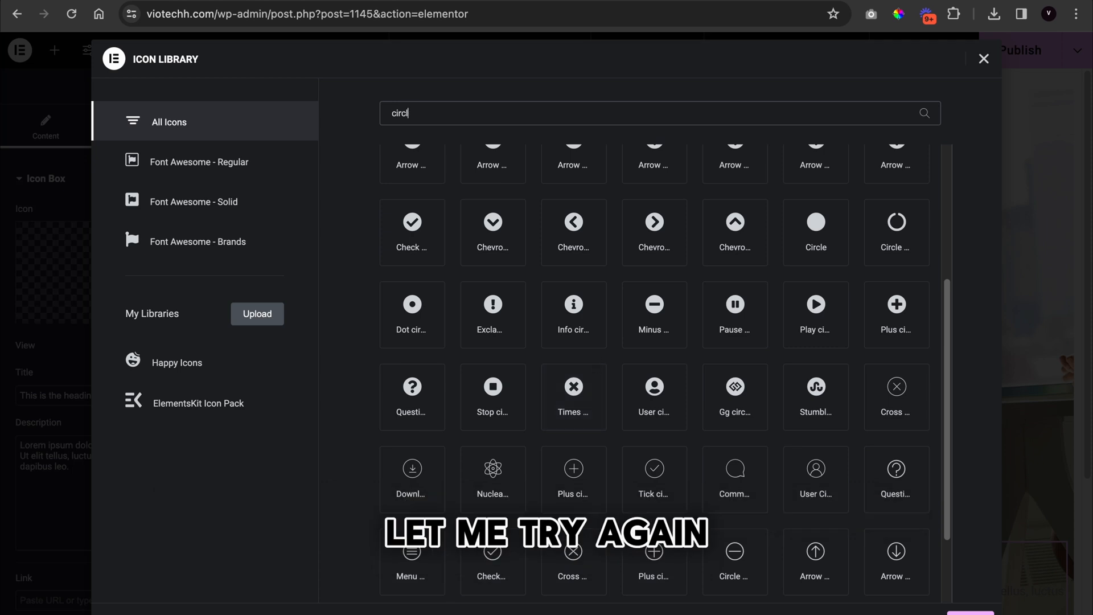
Try filtering the icon library by "sha" instead, and clear the filter
{"action": "key", "text": "BackSpace"}
{"action": "key", "text": "BackSpace"}
{"action": "key", "text": "BackSpace"}
{"action": "key", "text": "BackSpace"}
{"action": "key", "text": "BackSpace"}
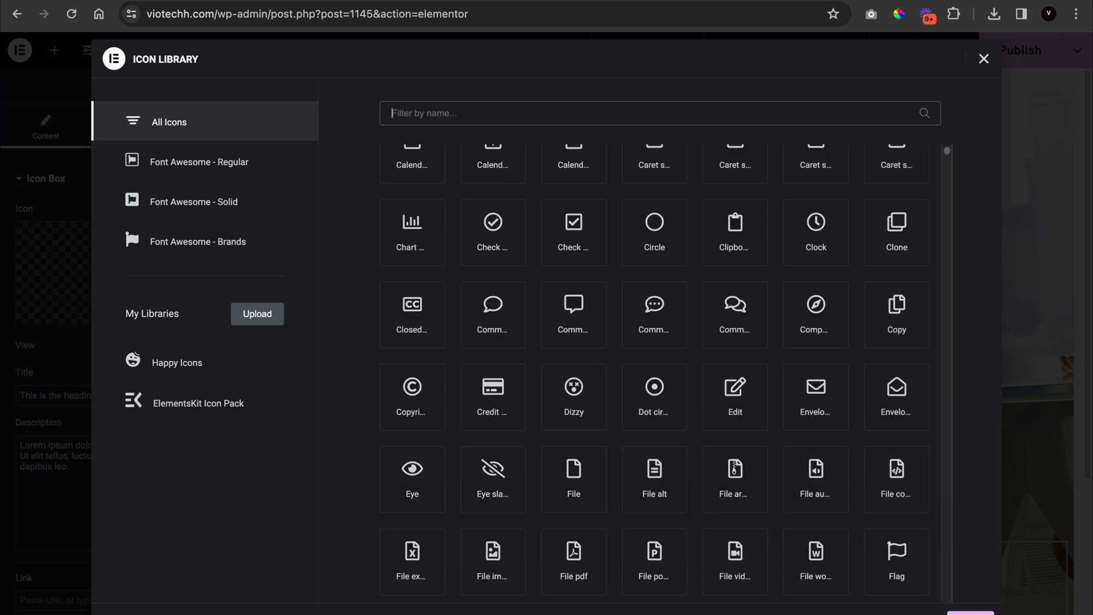
{"action": "type", "text": "shaap"}
{"action": "key", "text": "BackSpace"}
{"action": "key", "text": "BackSpace"}
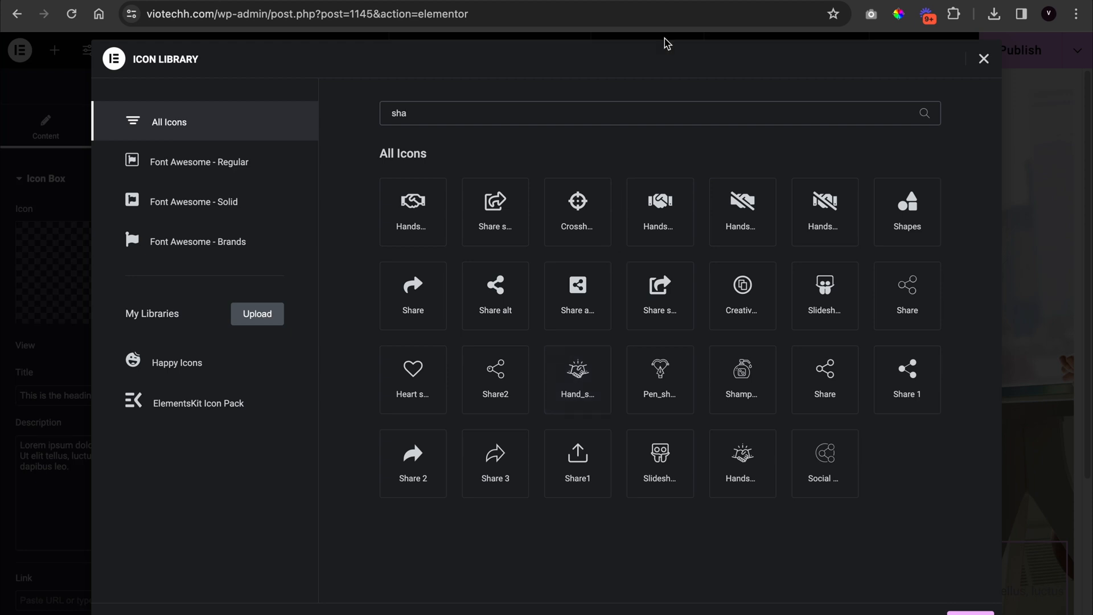
{"action": "key", "text": "BackSpace"}
{"action": "key", "text": "BackSpace"}
{"action": "key", "text": "BackSpace"}
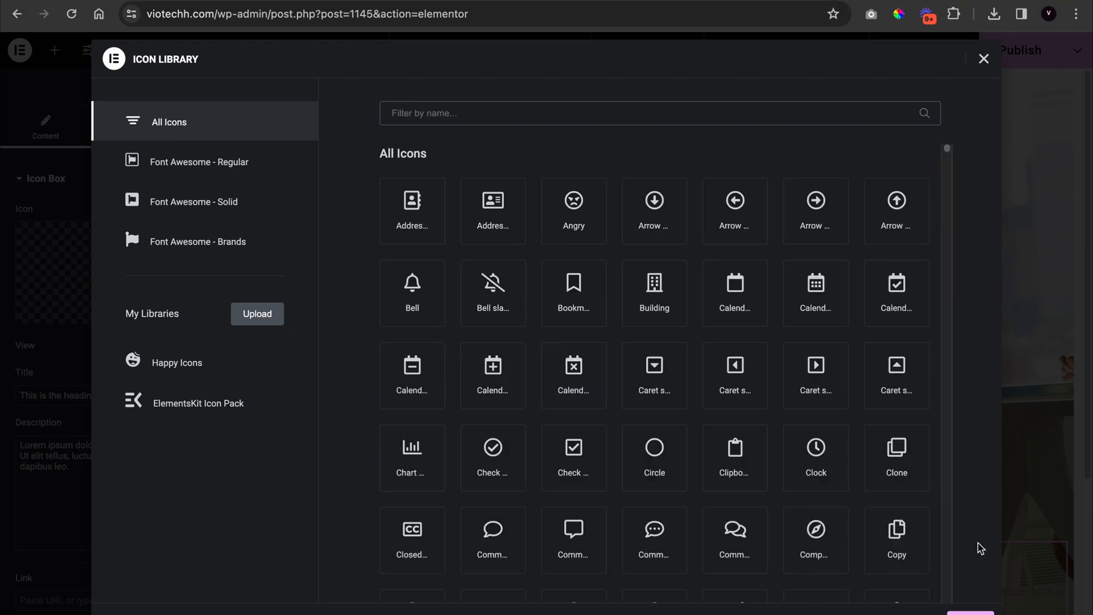
Look through the "circle" icons again and try the search term "round"
{"action": "type", "text": "circle"}
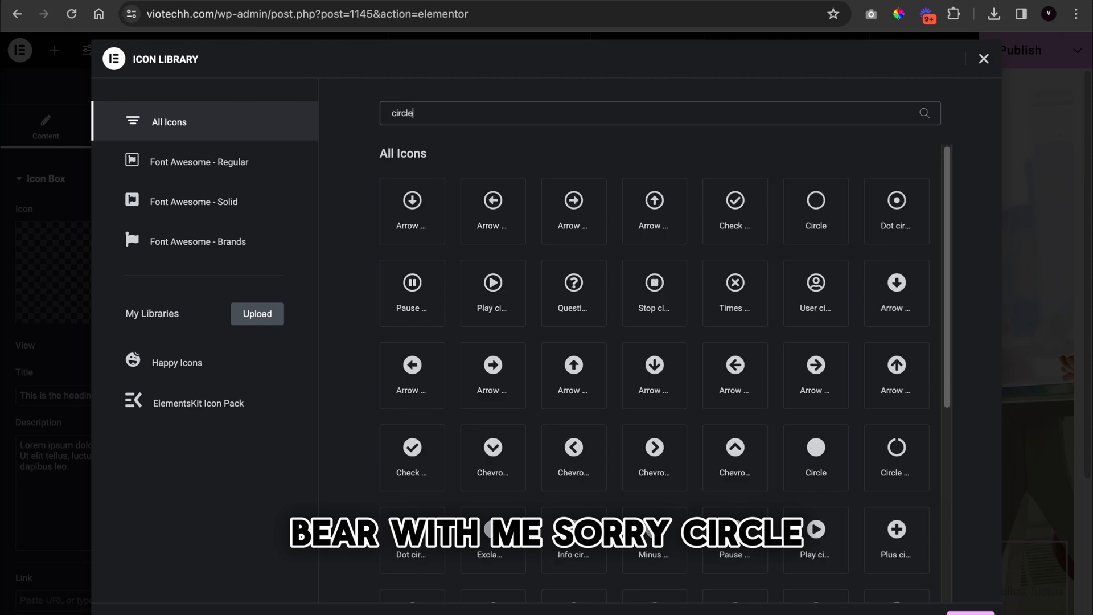
{"action": "scroll", "coordinate": [681, 418], "scroll_direction": "down", "scroll_amount": 5}
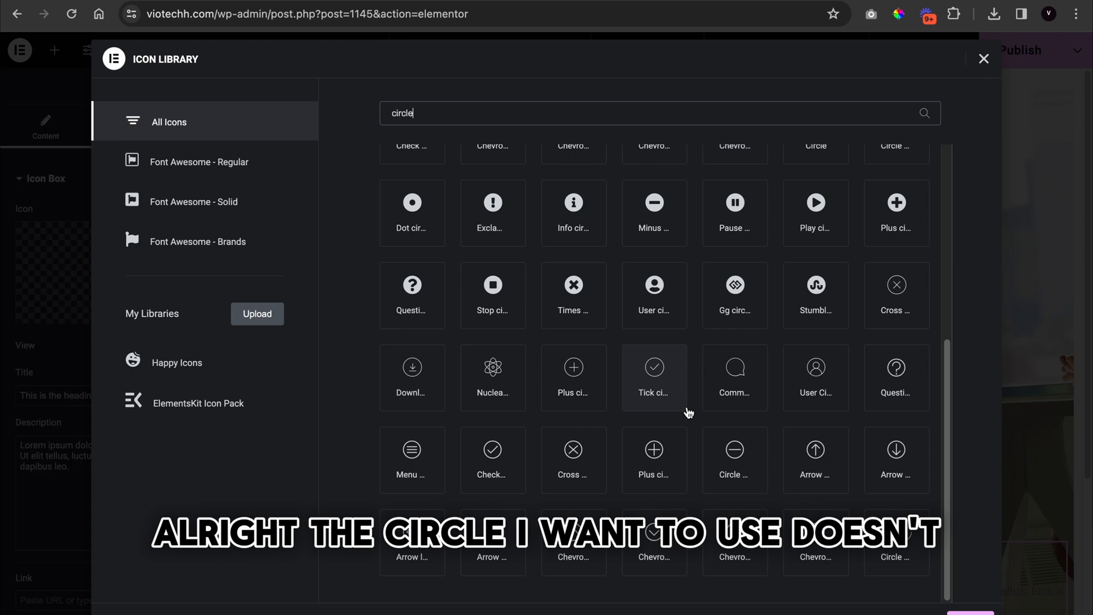
{"action": "scroll", "coordinate": [692, 411], "scroll_direction": "up", "scroll_amount": 5}
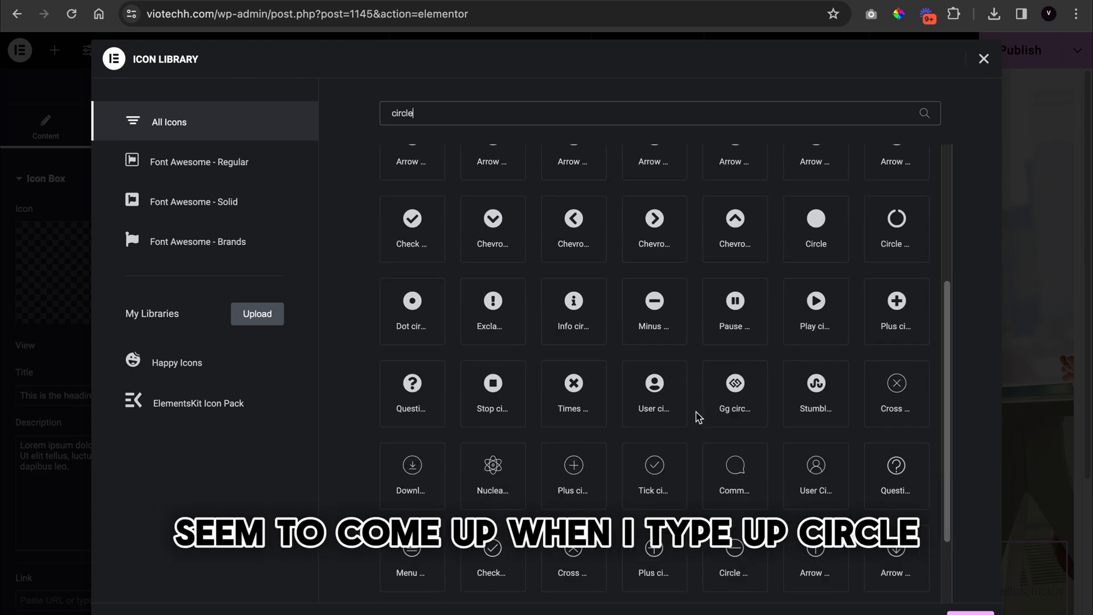
{"action": "key", "text": "BackSpace"}
{"action": "key", "text": "BackSpace"}
{"action": "key", "text": "BackSpace"}
{"action": "key", "text": "BackSpace"}
{"action": "key", "text": "BackSpace"}
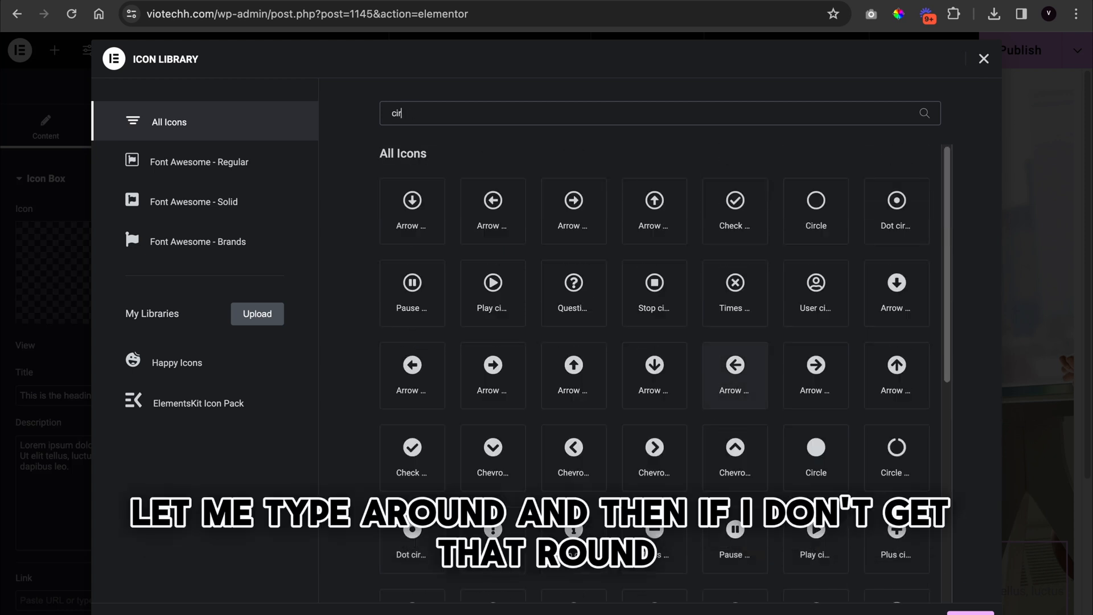
{"action": "type", "text": "round"}
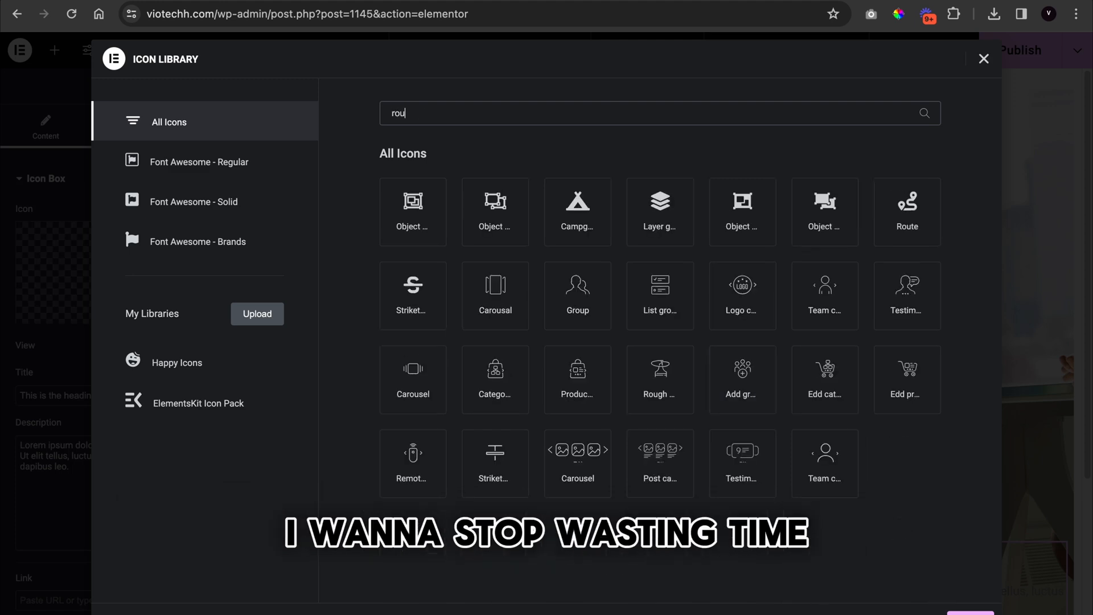
Filter the icon library by "circle" and insert the outlined Circle as the icon box's icon
{"action": "key", "text": "BackSpace"}
{"action": "key", "text": "BackSpace"}
{"action": "key", "text": "BackSpace"}
{"action": "key", "text": "BackSpace"}
{"action": "key", "text": "BackSpace"}
{"action": "type", "text": "circle"}
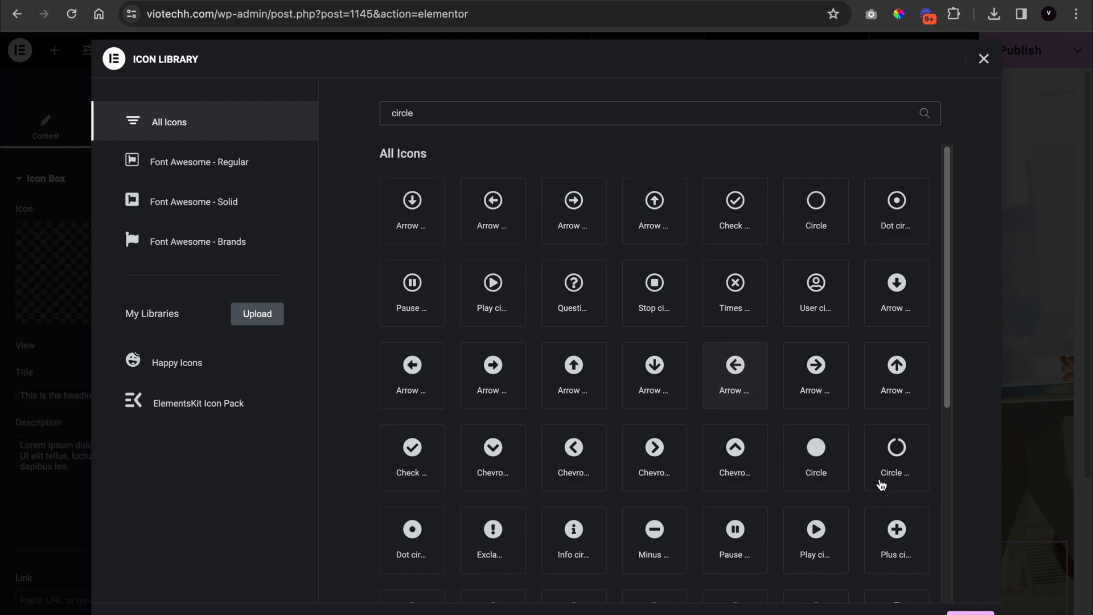
{"action": "left_click", "coordinate": [819, 210]}
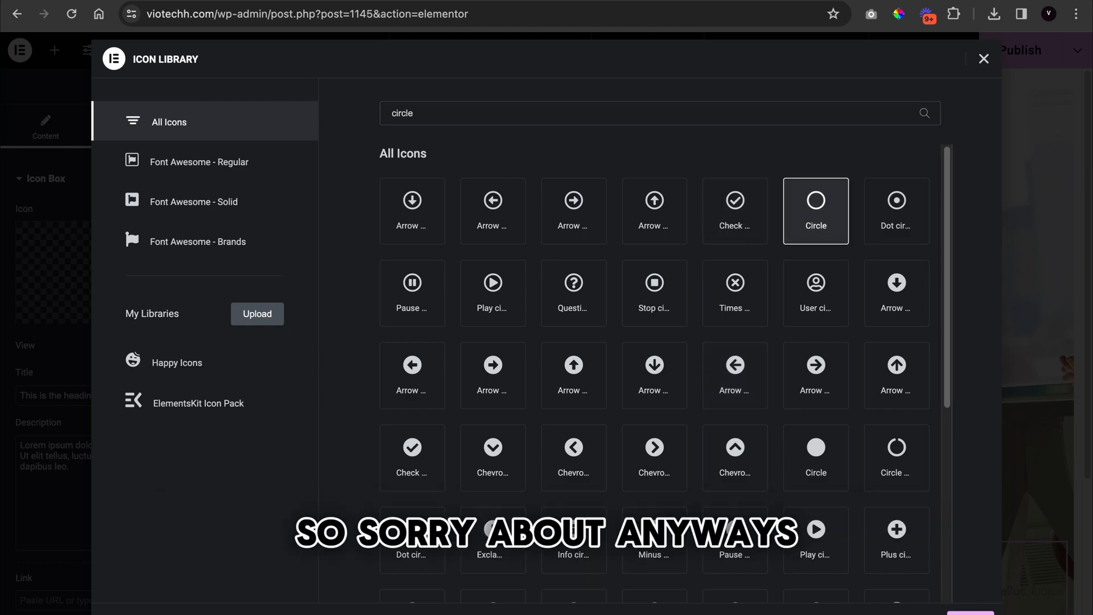
{"action": "left_click", "coordinate": [970, 613]}
Change the icon box title to "make a difference", correcting the spelling of the last word
{"action": "double_click", "coordinate": [100, 395]}
{"action": "triple_click", "coordinate": [101, 395]}
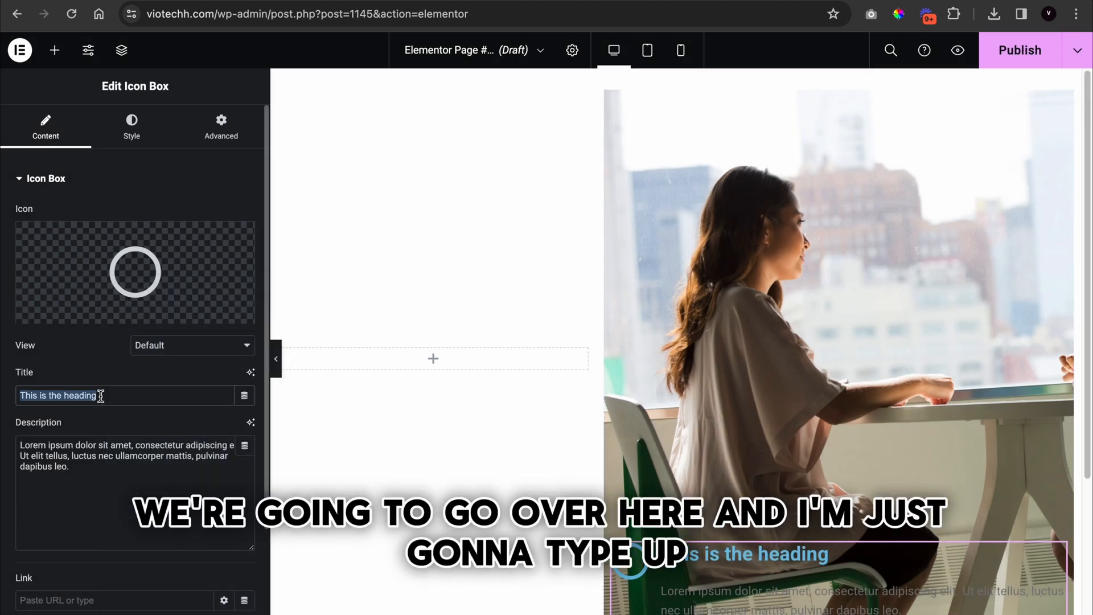
{"action": "key", "text": "BackSpace"}
{"action": "type", "text": "m"}
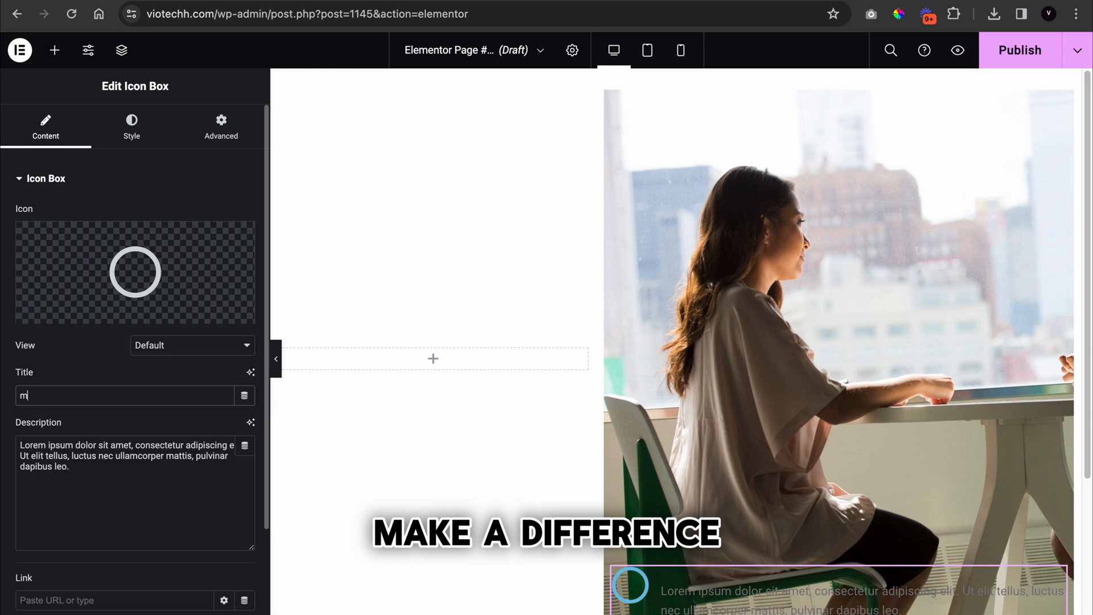
{"action": "type", "text": "ake a diffirnce"}
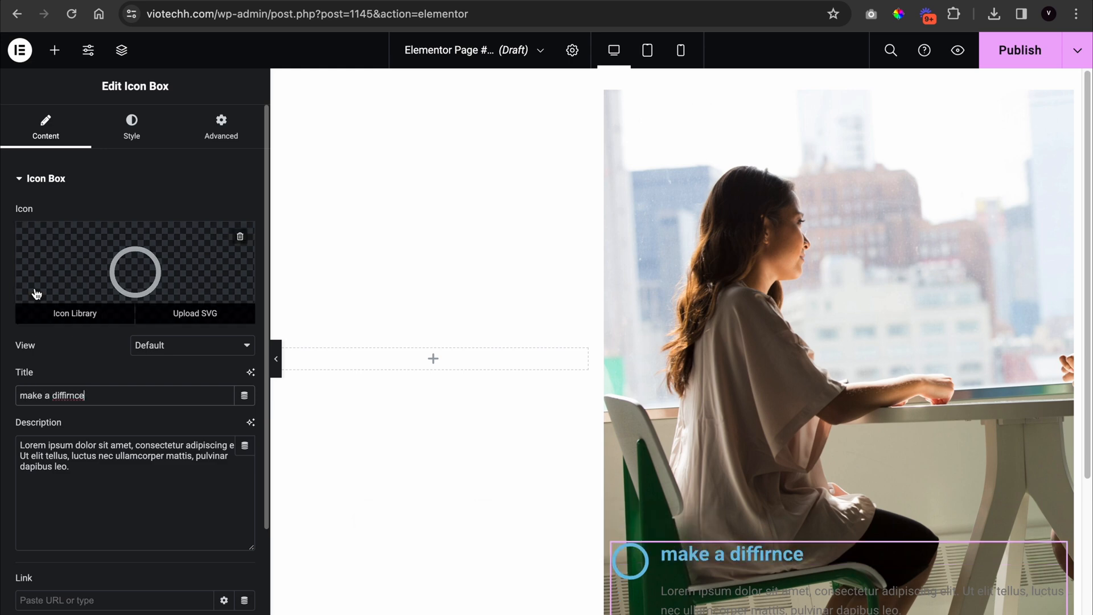
{"action": "right_click", "coordinate": [73, 397]}
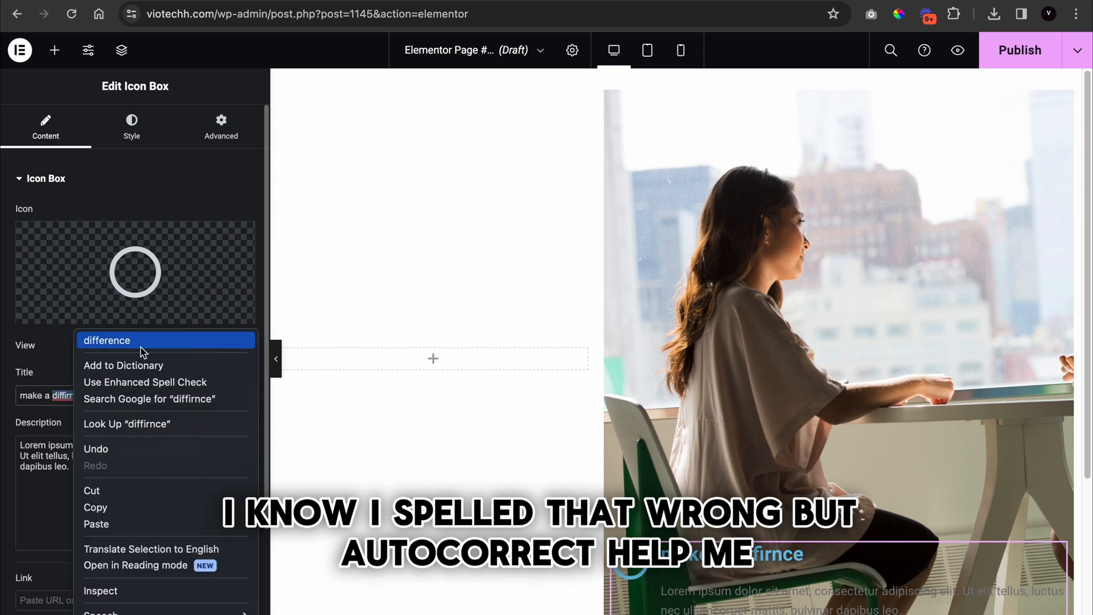
{"action": "left_click", "coordinate": [140, 341]}
Apply the Main Gold global color to the icon box title
{"action": "left_click", "coordinate": [134, 130]}
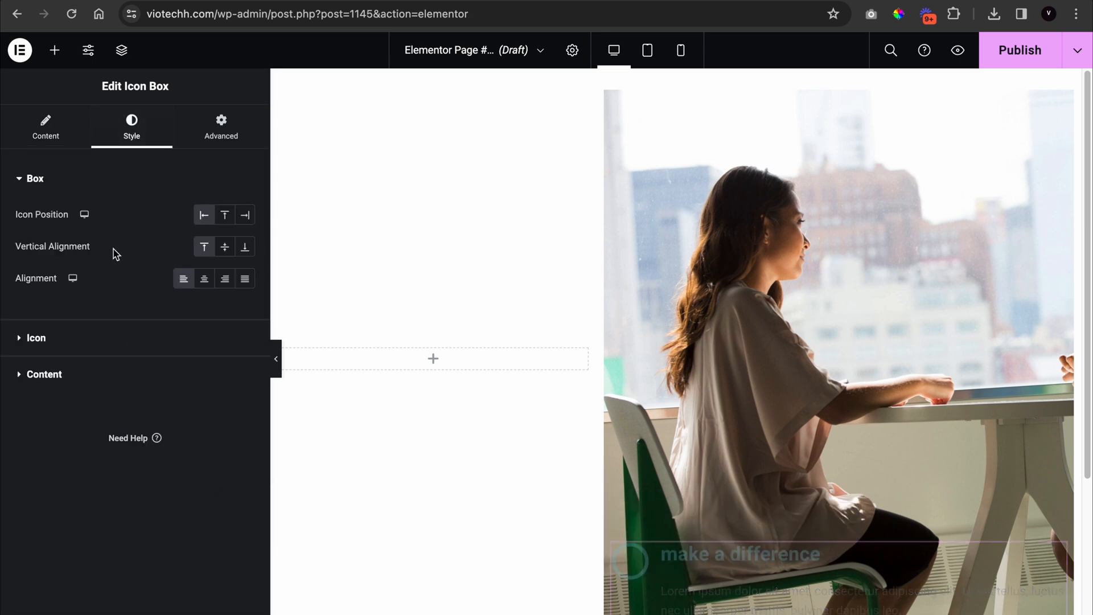
{"action": "left_click", "coordinate": [77, 377]}
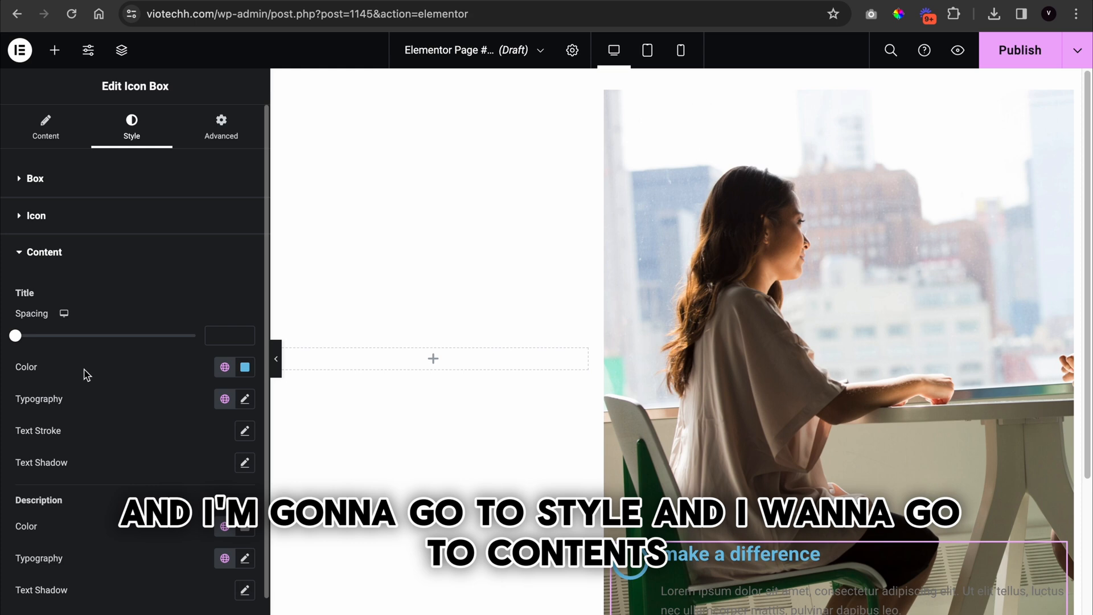
{"action": "left_click", "coordinate": [223, 366]}
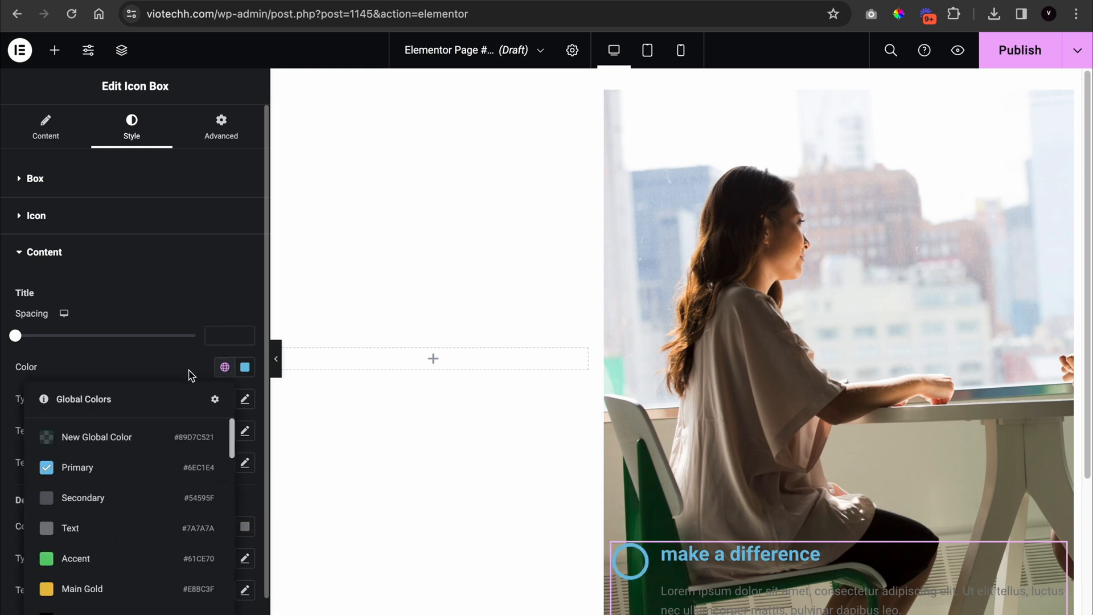
{"action": "left_click", "coordinate": [156, 591]}
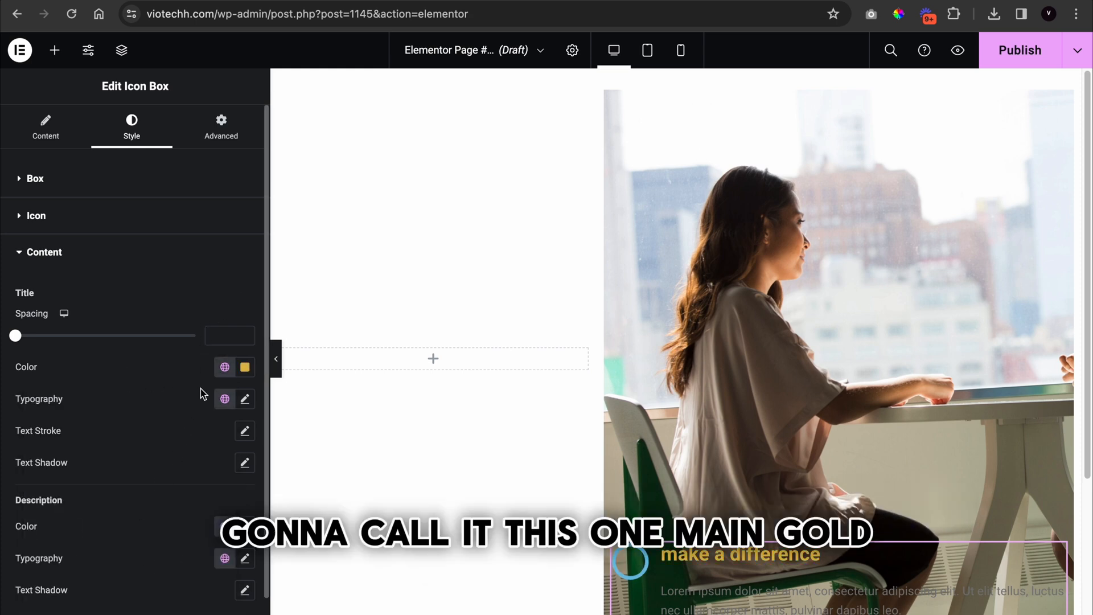
Set the icon box title's font family to Josefin Sans
{"action": "left_click", "coordinate": [252, 402]}
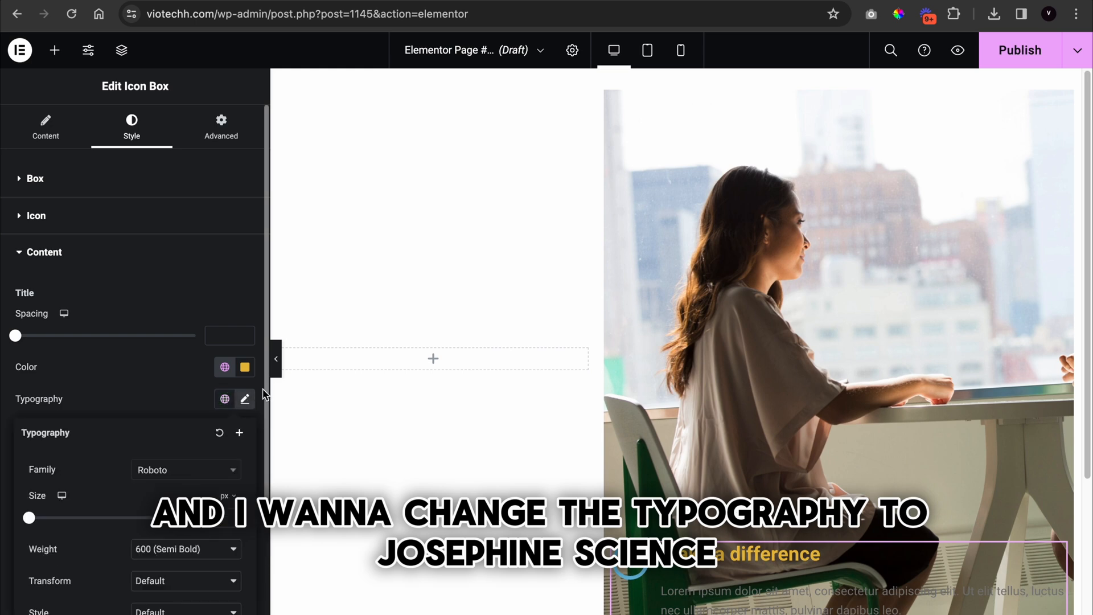
{"action": "left_click", "coordinate": [196, 468]}
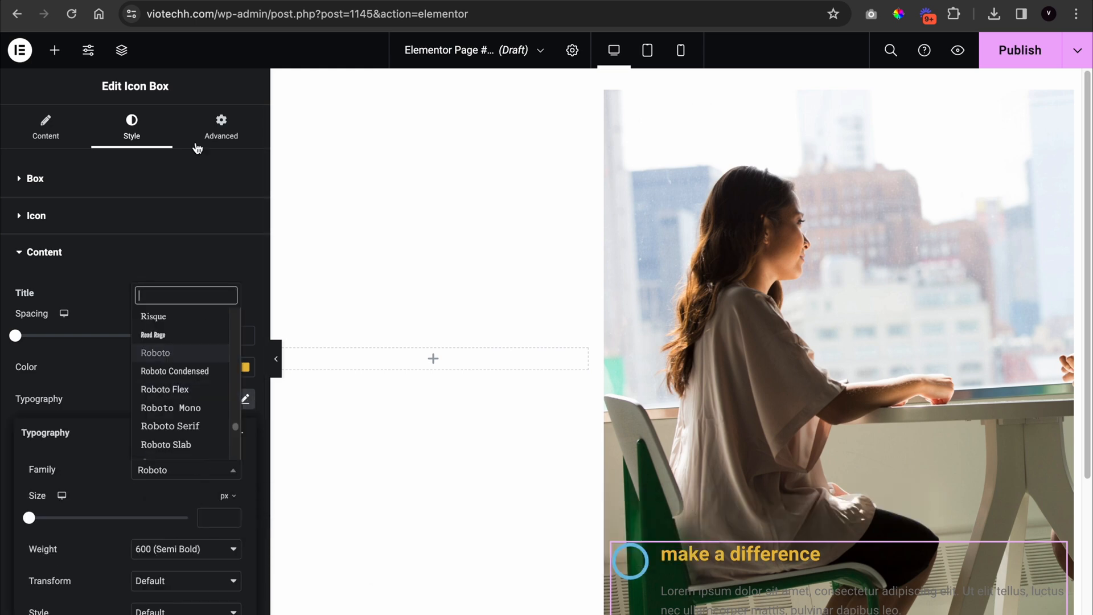
{"action": "type", "text": "jo"}
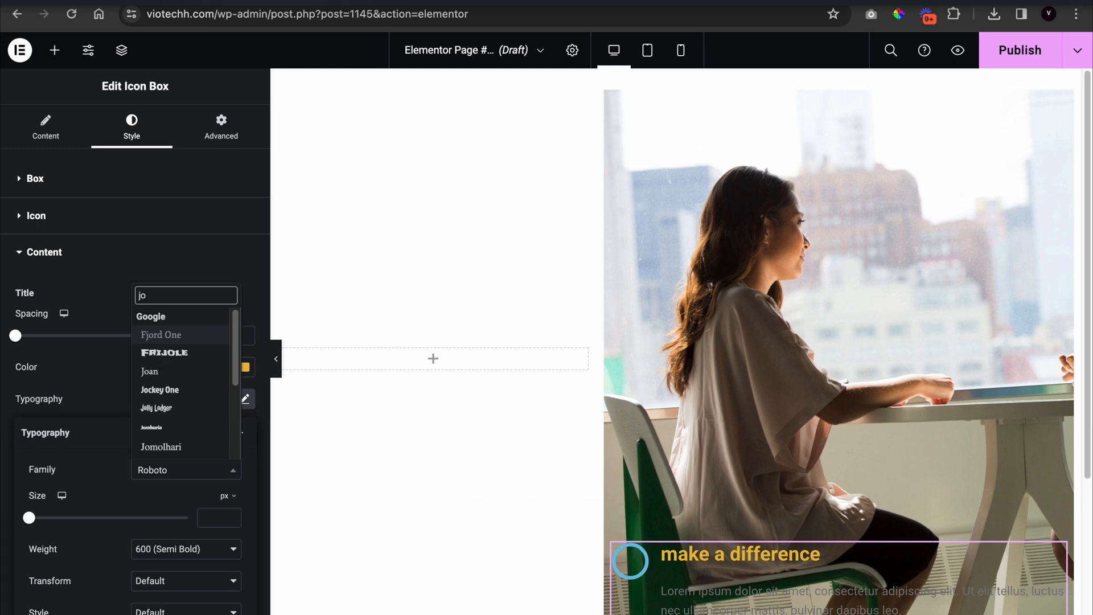
{"action": "type", "text": "e"}
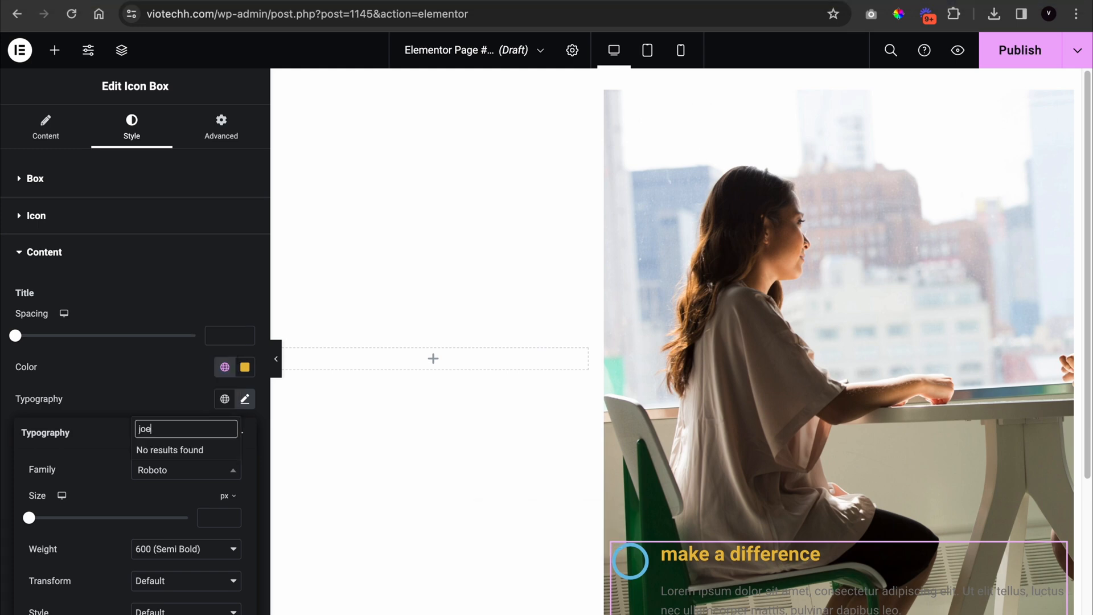
{"action": "type", "text": "s"}
{"action": "key", "text": "BackSpace"}
{"action": "key", "text": "BackSpace"}
{"action": "type", "text": "se"}
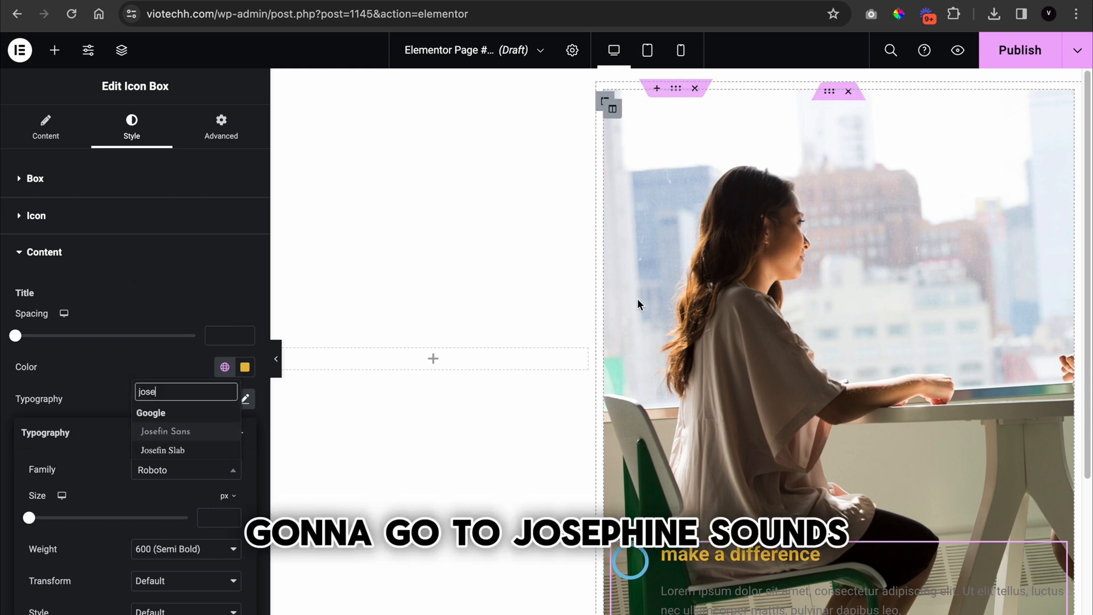
{"action": "left_click", "coordinate": [147, 433]}
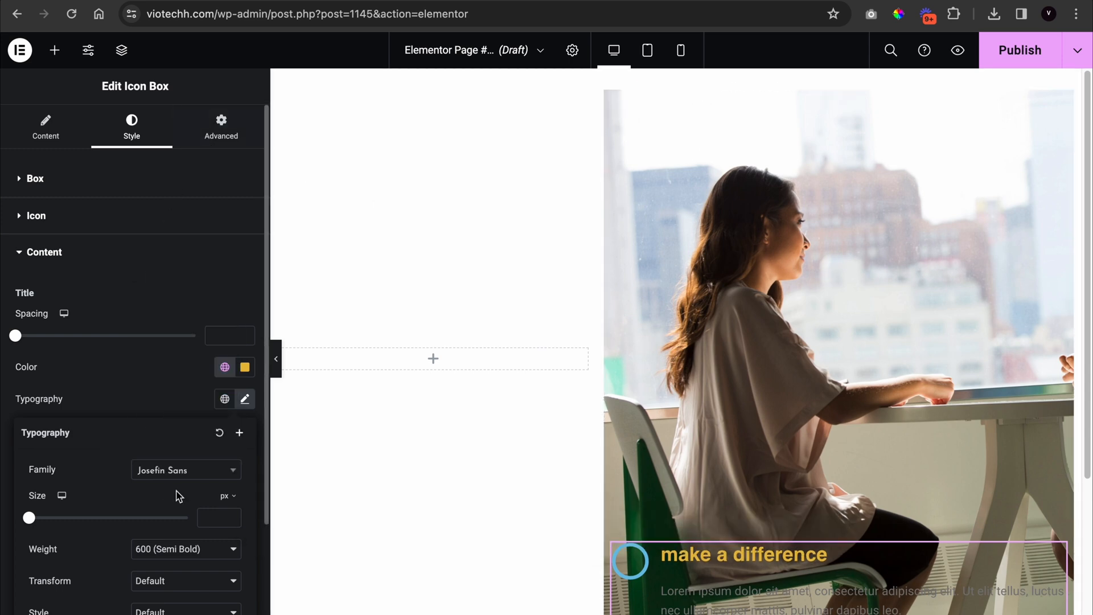
Set the icon box title's font size to 29 px and its text transform to Uppercase
{"action": "left_click_drag", "start_coordinate": [28, 519], "coordinate": [51, 518]}
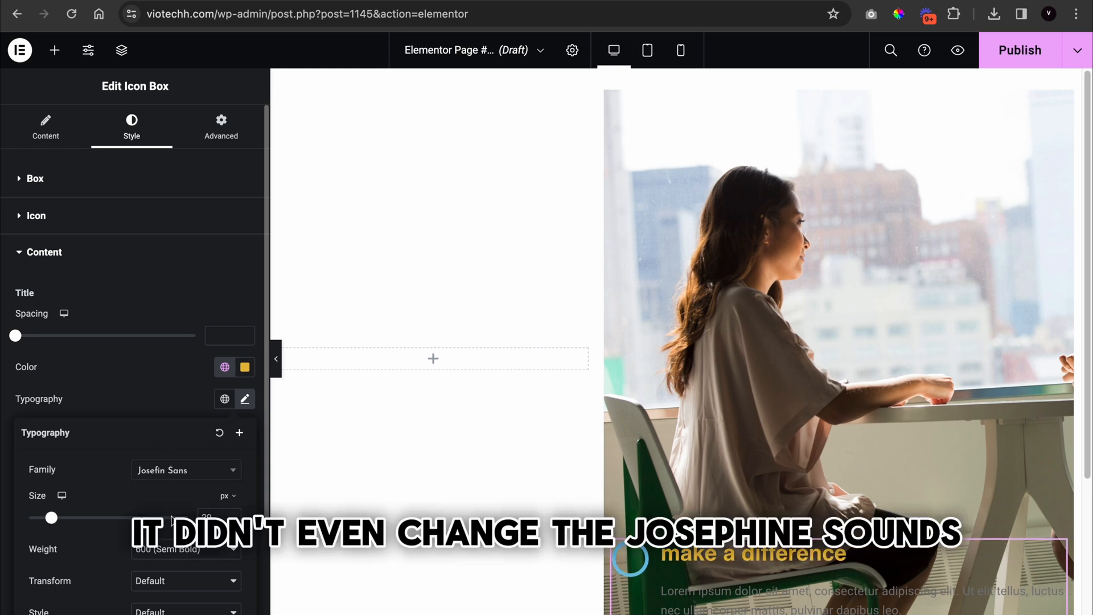
{"action": "scroll", "coordinate": [135, 342], "scroll_direction": "down", "scroll_amount": 3}
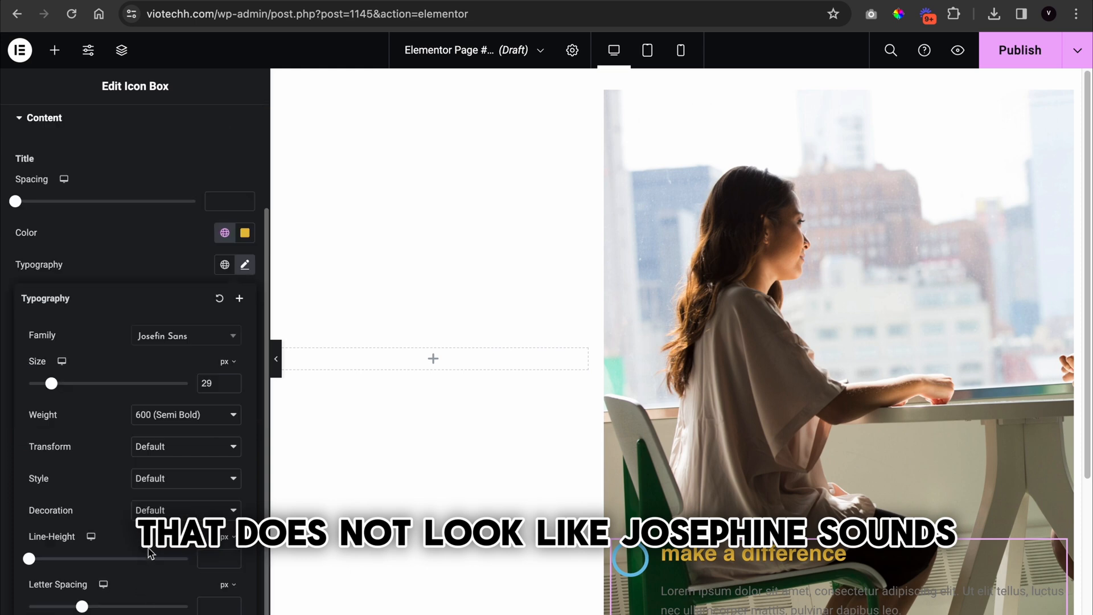
{"action": "left_click", "coordinate": [181, 447]}
{"action": "left_click", "coordinate": [181, 462]}
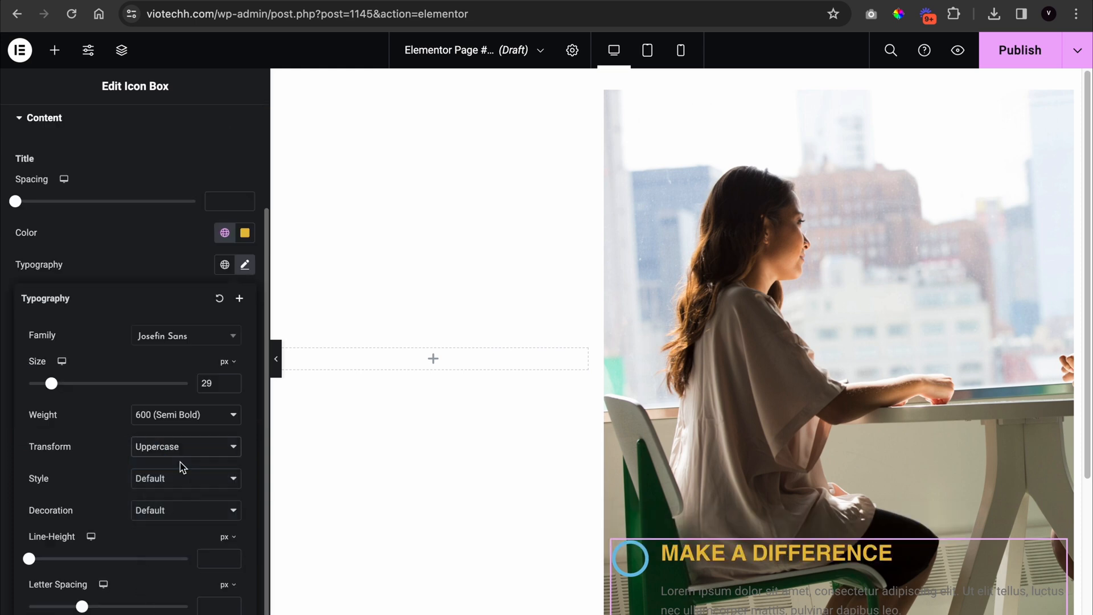
{"action": "left_click", "coordinate": [174, 280]}
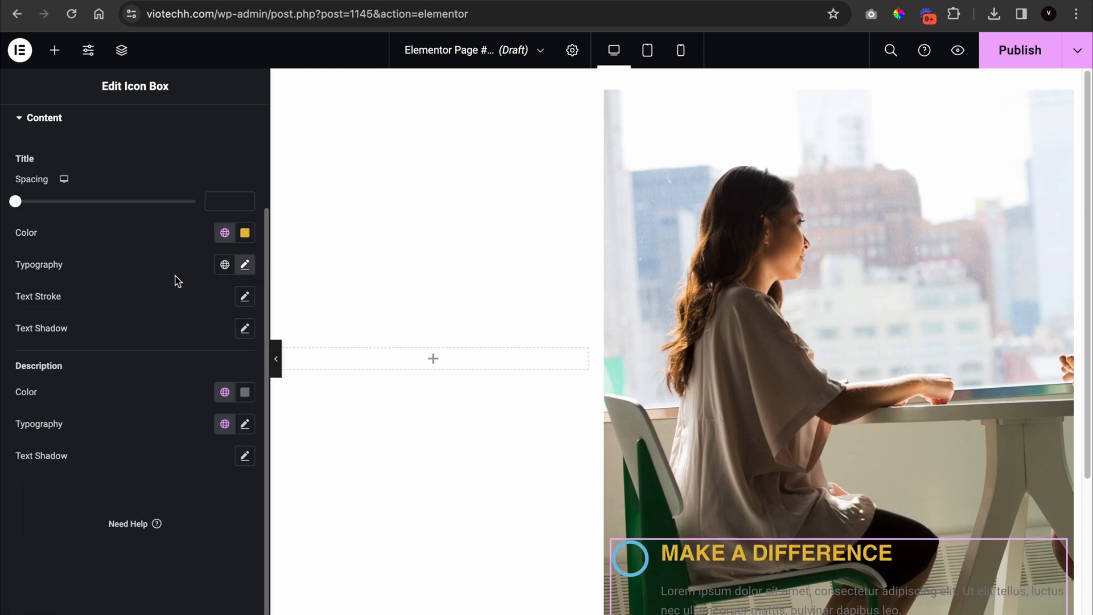
Try Joti One as the icon box title's font family and switch it back to Josefin Sans
{"action": "left_click", "coordinate": [246, 268]}
{"action": "left_click", "coordinate": [161, 335]}
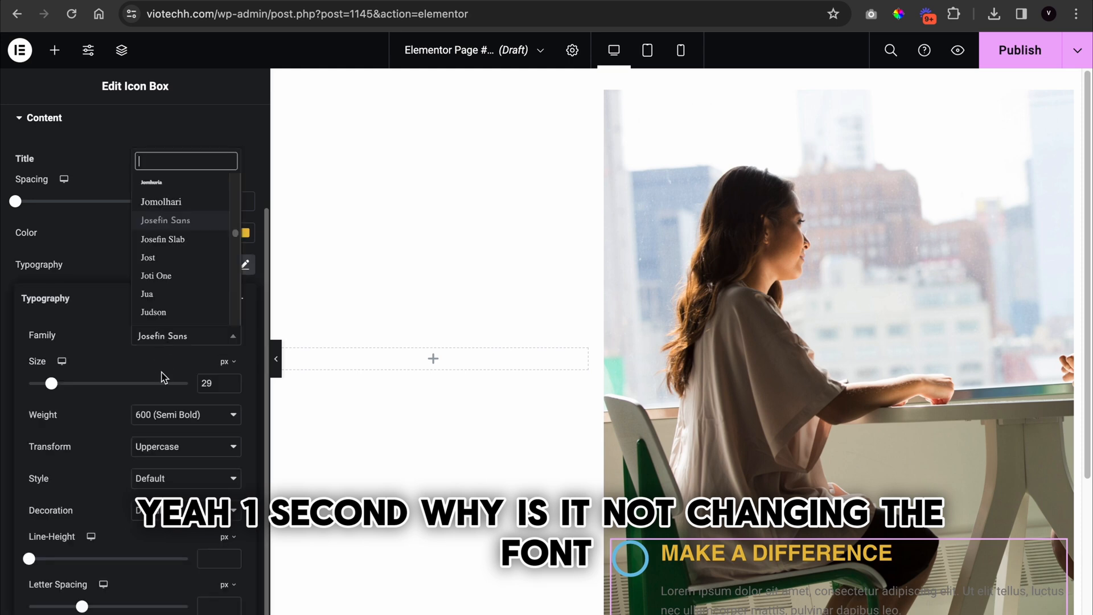
{"action": "left_click", "coordinate": [160, 281]}
{"action": "left_click", "coordinate": [216, 337]}
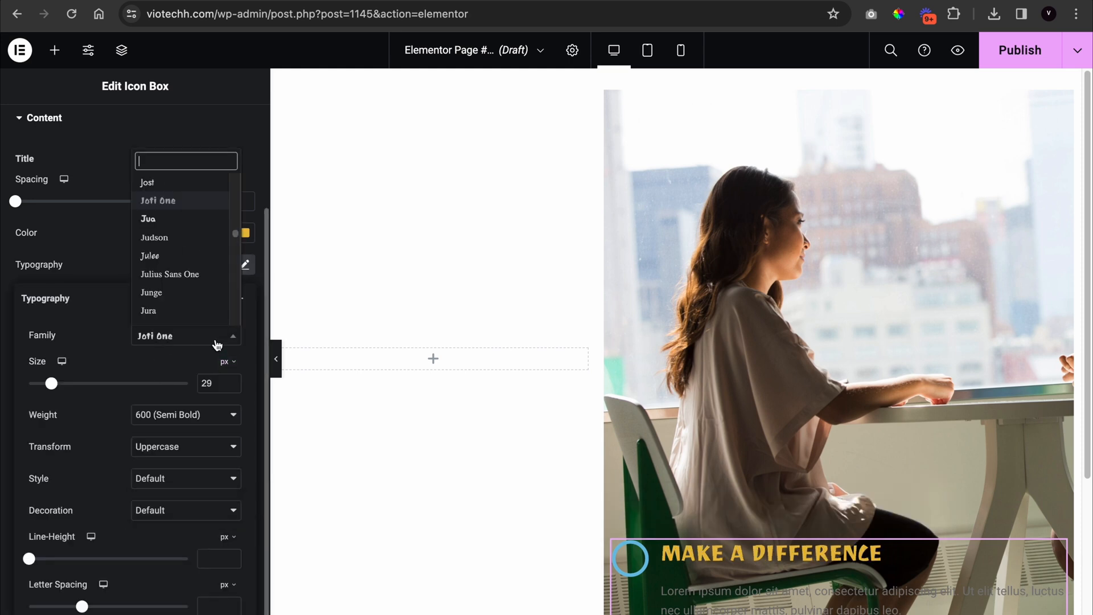
{"action": "type", "text": "jose"}
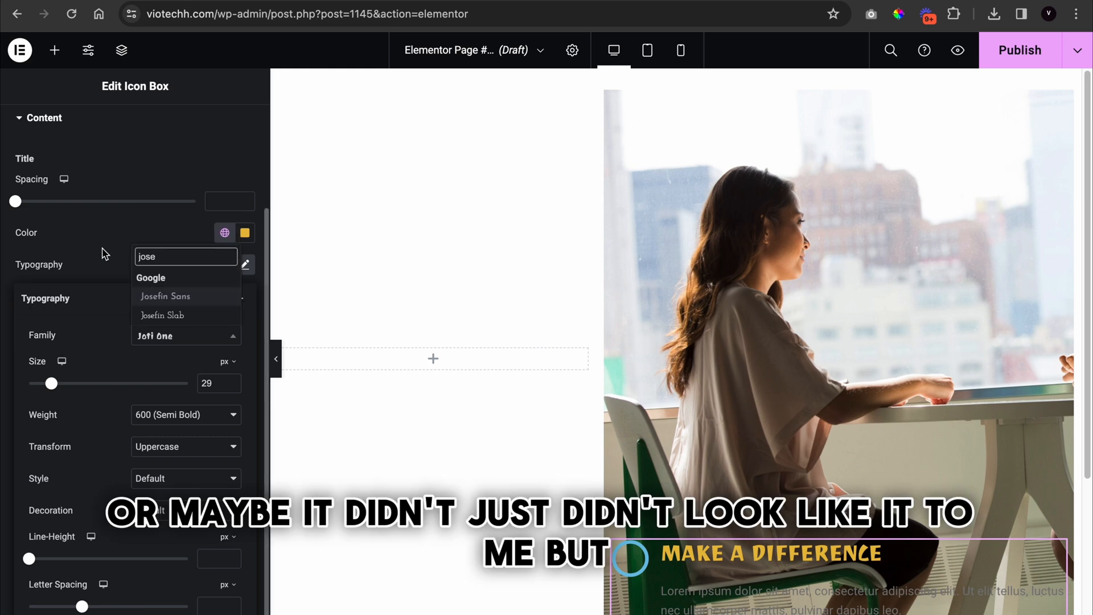
{"action": "left_click", "coordinate": [155, 300]}
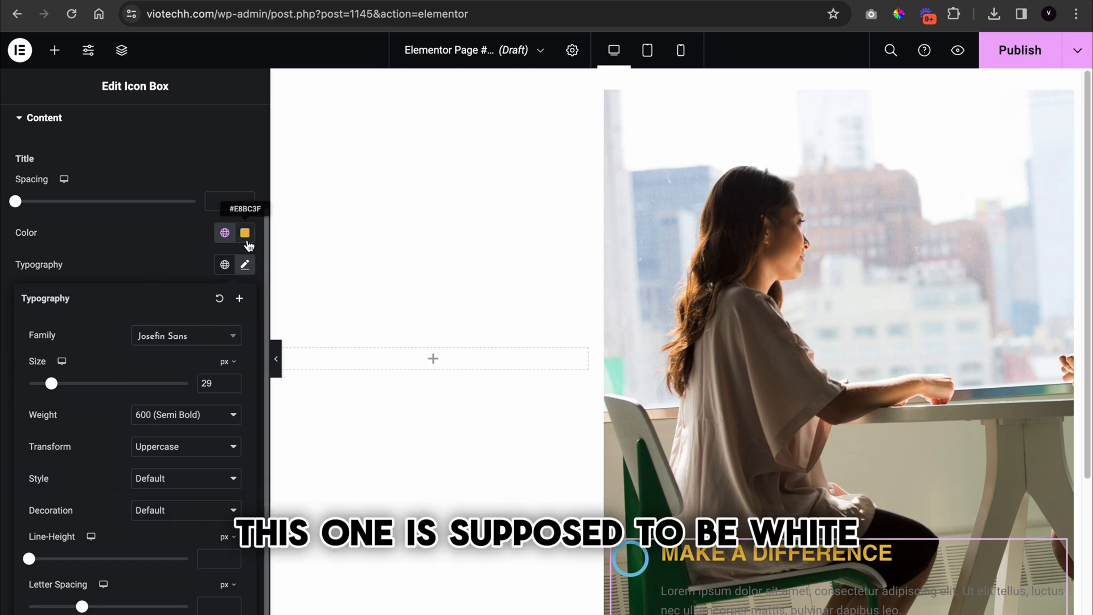
Set the icon box title's color to #FFFFFF
{"action": "left_click", "coordinate": [245, 233]}
{"action": "type", "text": "#FFFFFF"}
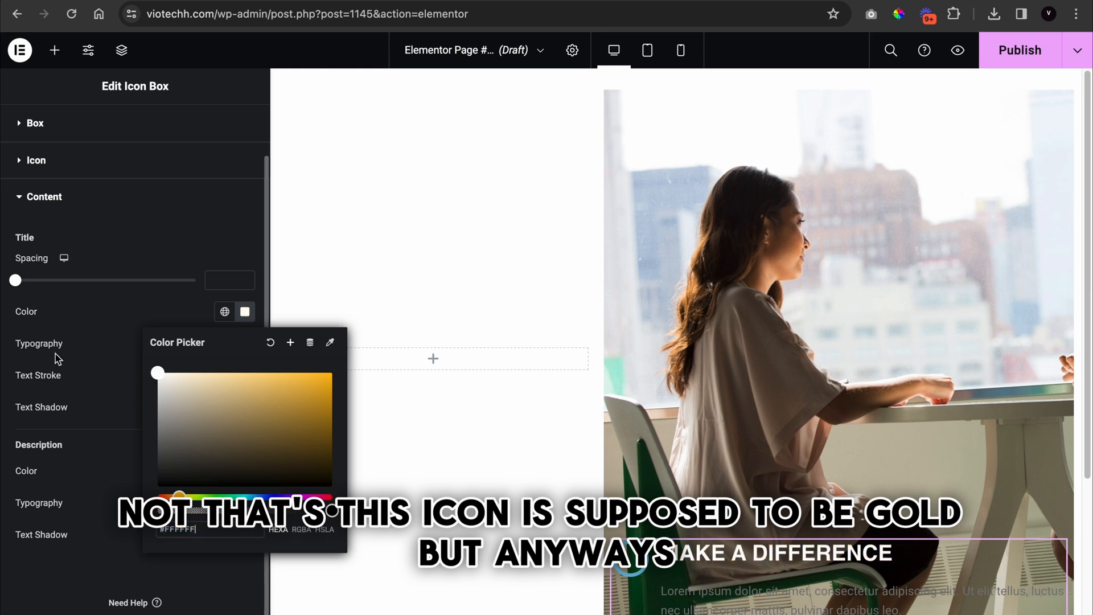
{"action": "left_click", "coordinate": [94, 196]}
Apply the gold global color to the icon box's icon and set the icon size to 39 px
{"action": "left_click", "coordinate": [77, 240]}
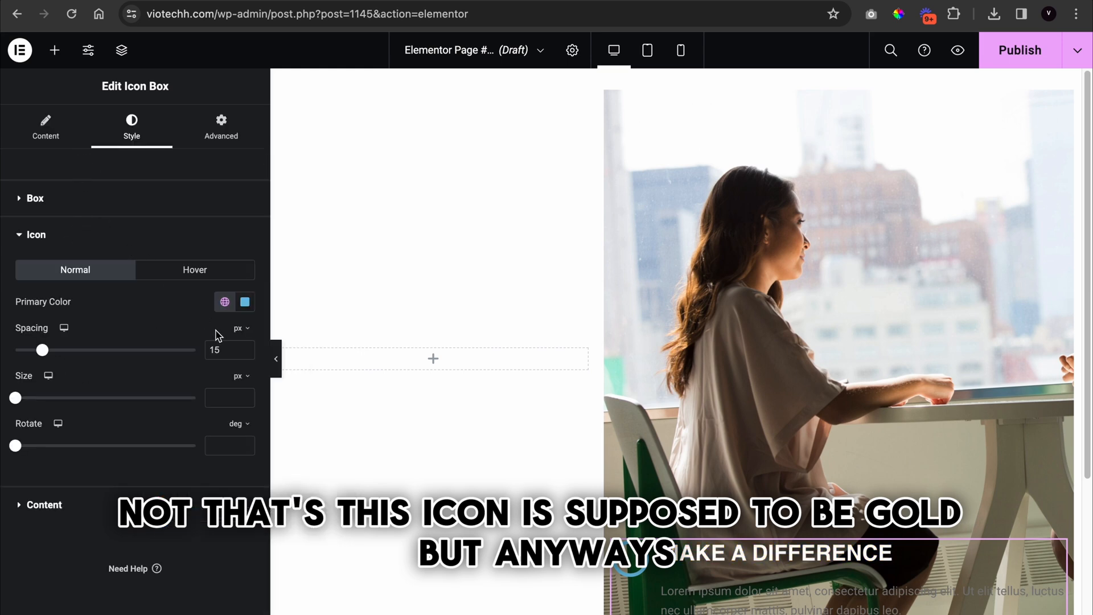
{"action": "left_click", "coordinate": [225, 301]}
{"action": "left_click", "coordinate": [100, 530]}
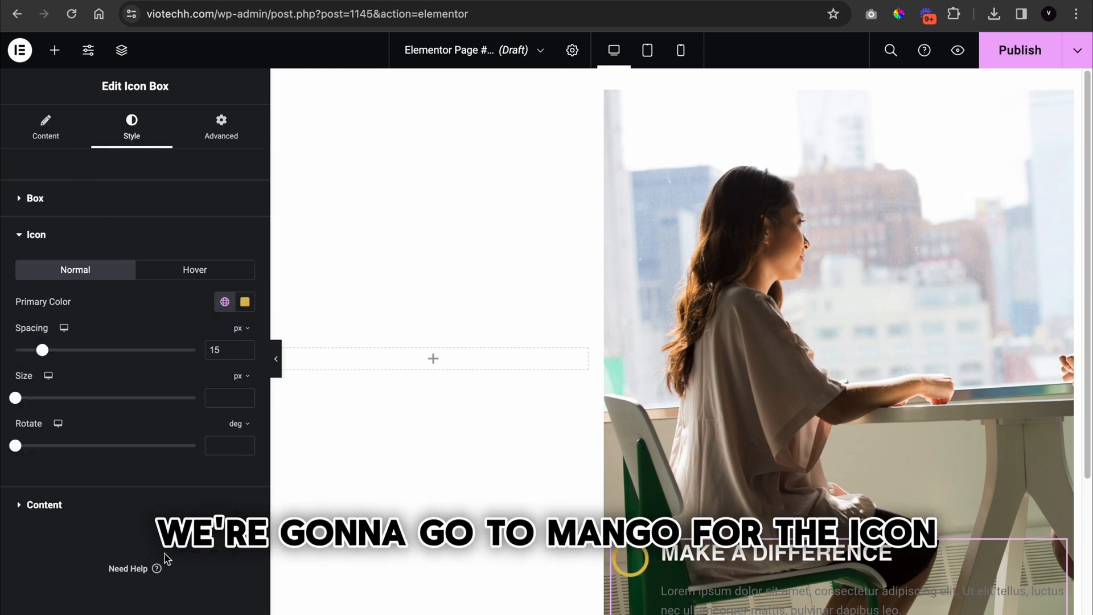
{"action": "left_click_drag", "start_coordinate": [15, 399], "coordinate": [38, 402]}
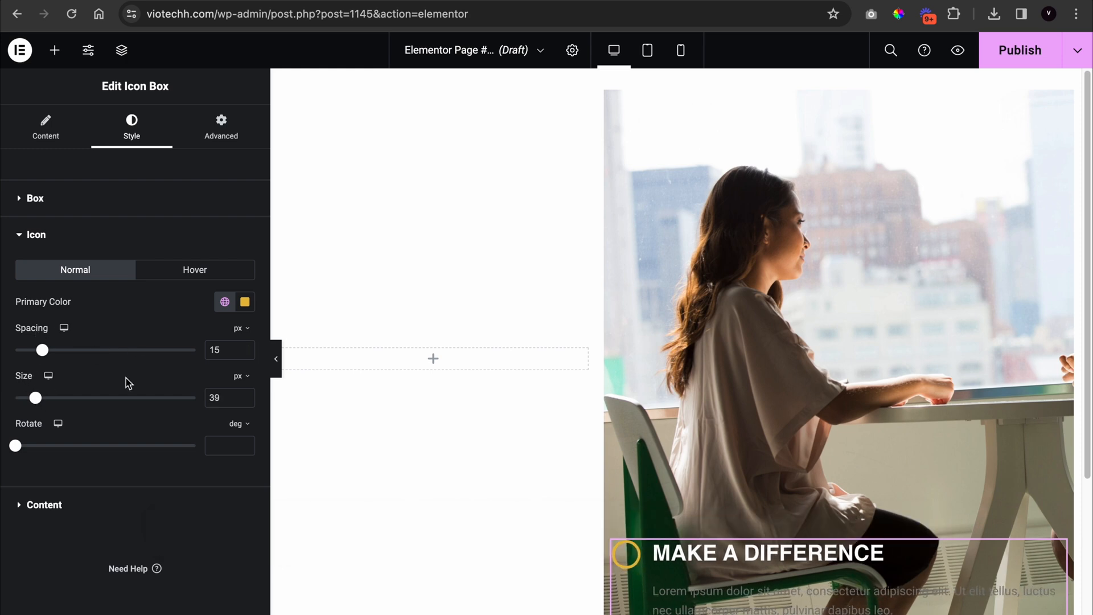
Reduce the icon box title's font size to 23 px
{"action": "left_click", "coordinate": [94, 506]}
{"action": "left_click", "coordinate": [244, 418]}
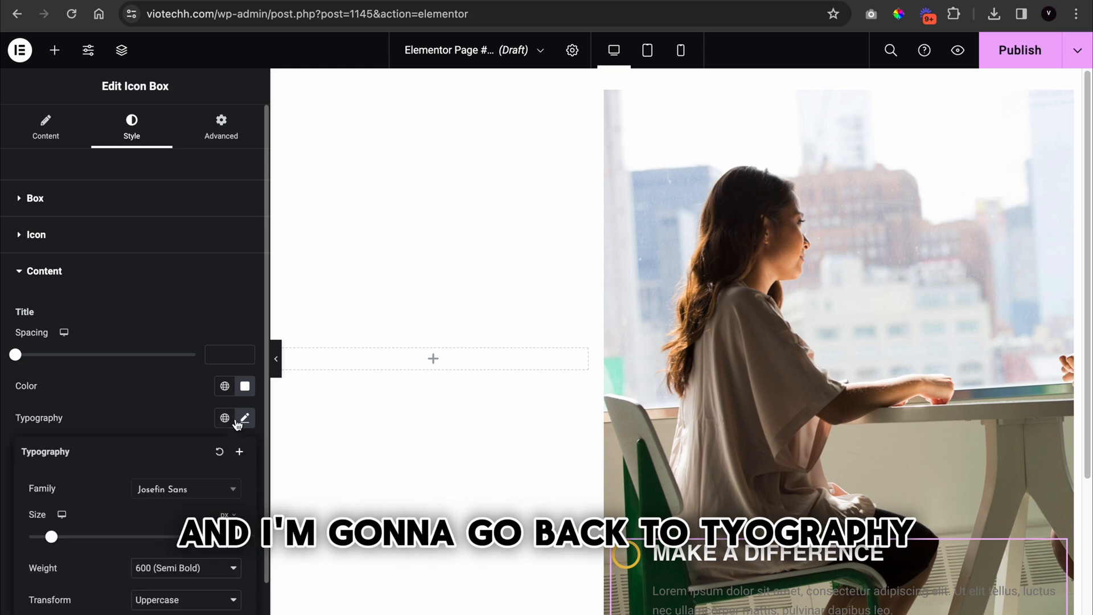
{"action": "left_click_drag", "start_coordinate": [54, 544], "coordinate": [49, 546]}
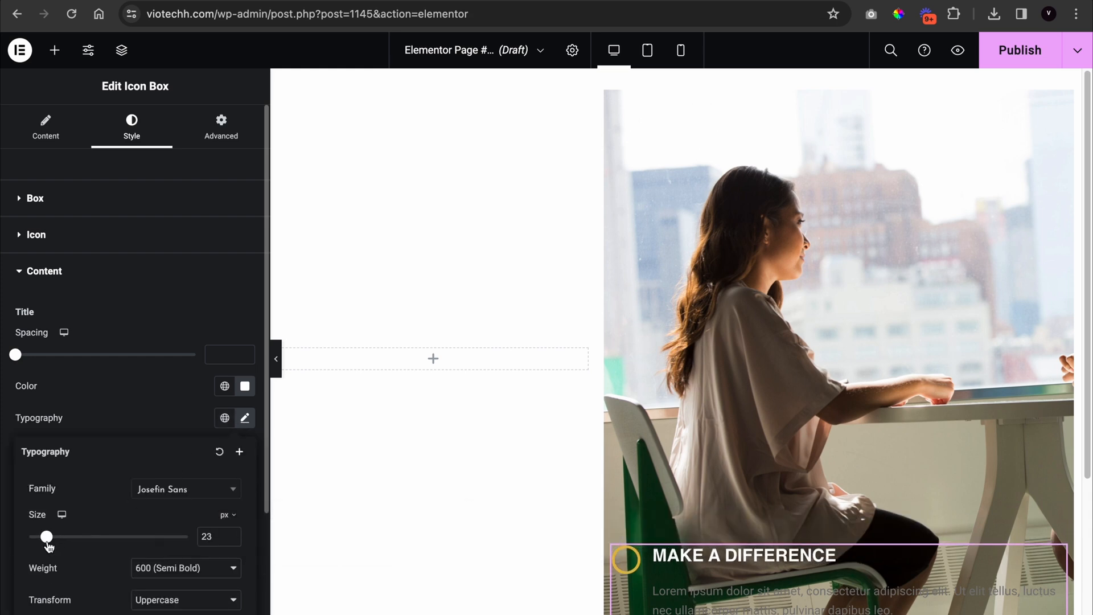
{"action": "left_click", "coordinate": [118, 405]}
Give the icon box a classic background in the green color 007049
{"action": "left_click", "coordinate": [212, 131]}
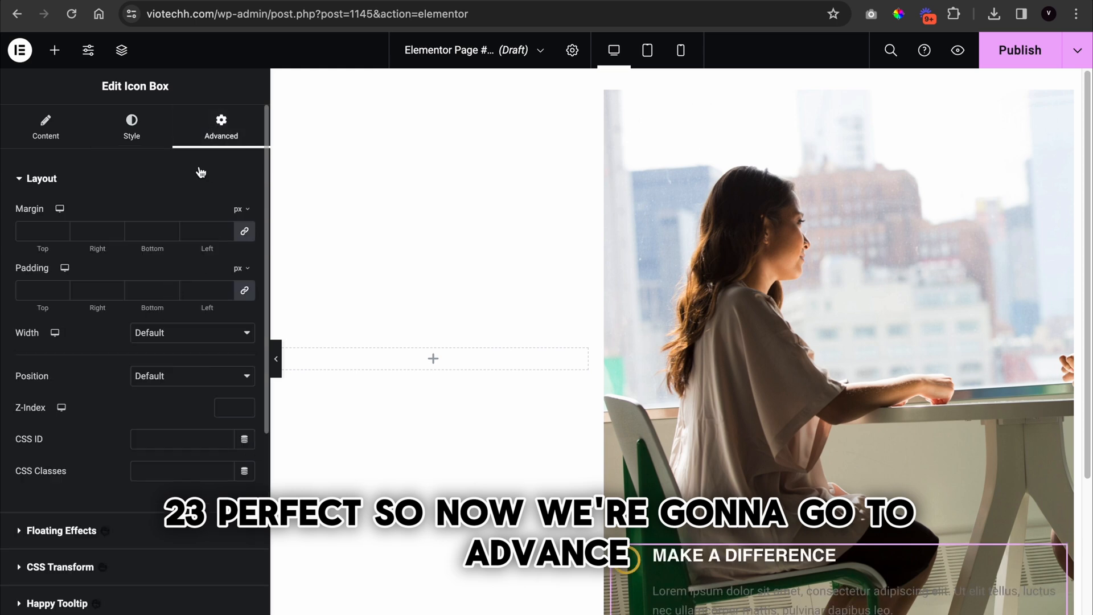
{"action": "scroll", "coordinate": [111, 586], "scroll_direction": "down", "scroll_amount": 6}
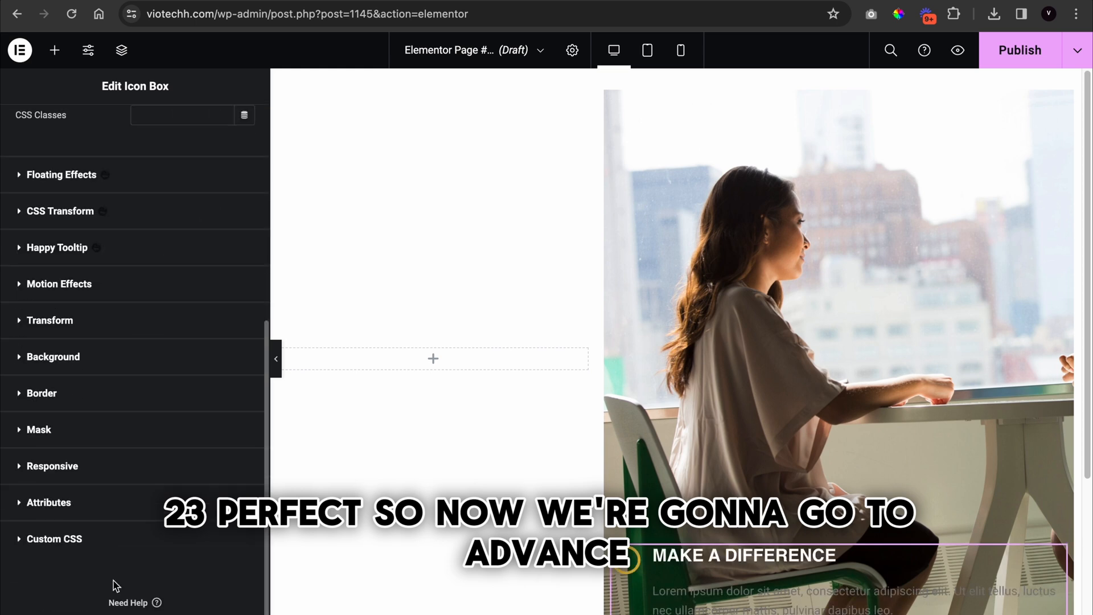
{"action": "left_click", "coordinate": [79, 355]}
{"action": "left_click", "coordinate": [224, 465]}
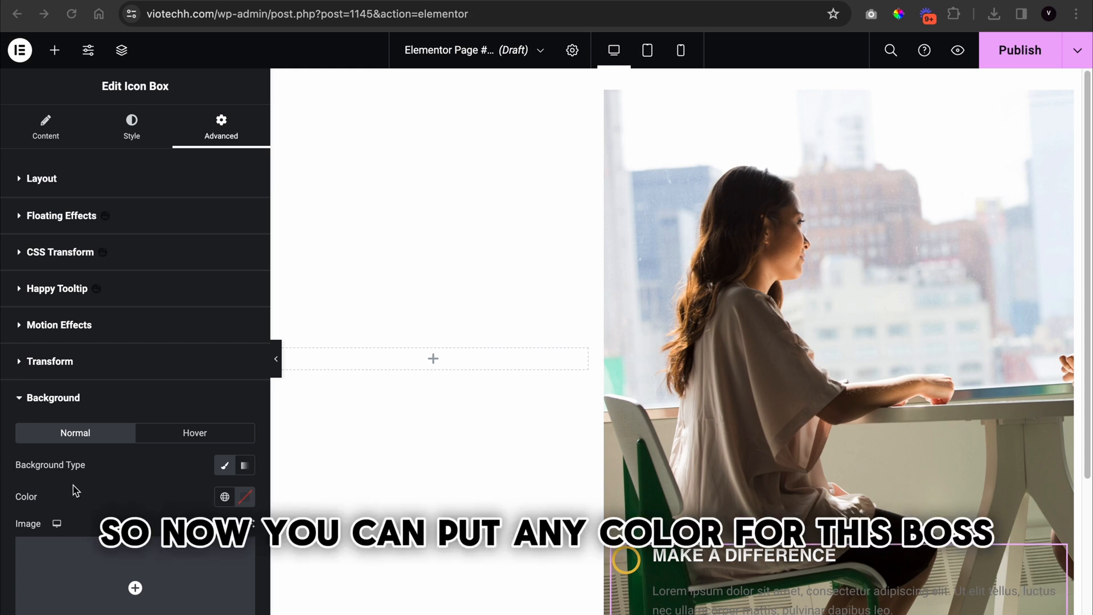
{"action": "left_click", "coordinate": [245, 498]}
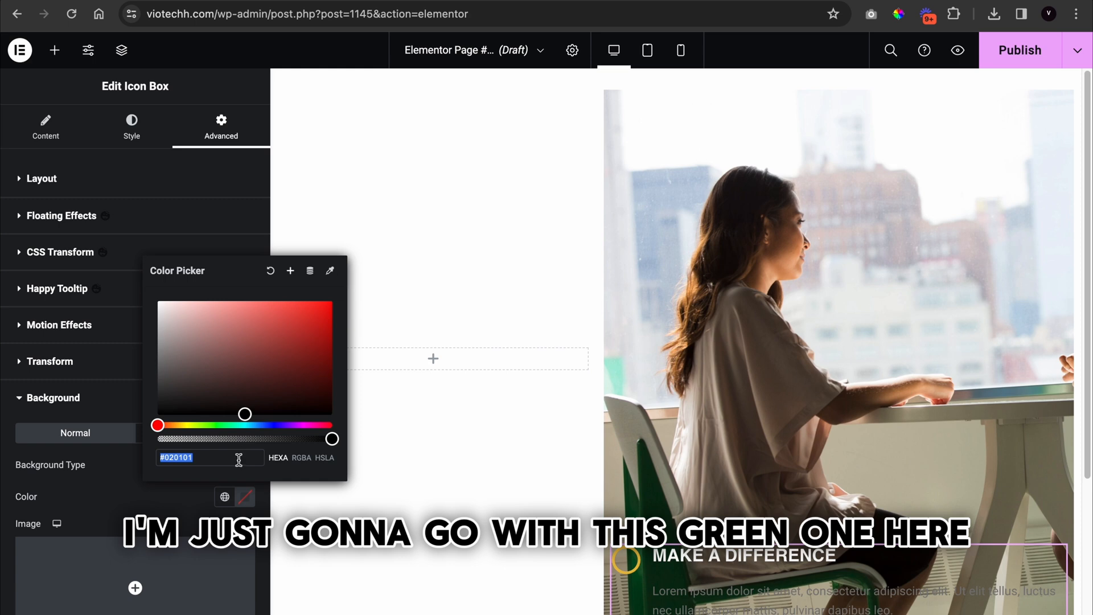
{"action": "type", "text": "007049"}
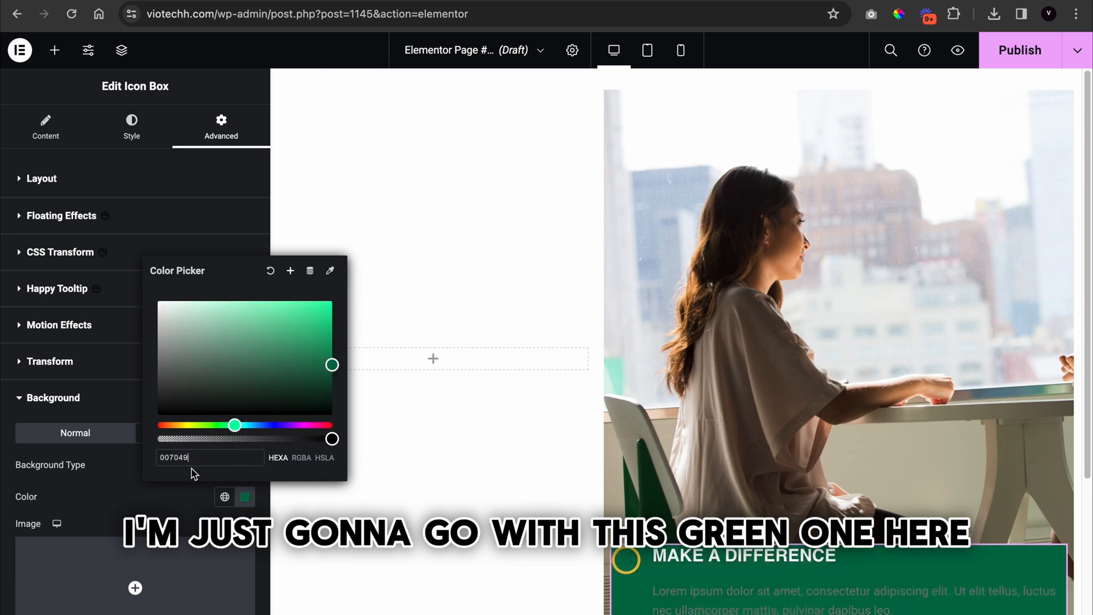
{"action": "left_click", "coordinate": [116, 509]}
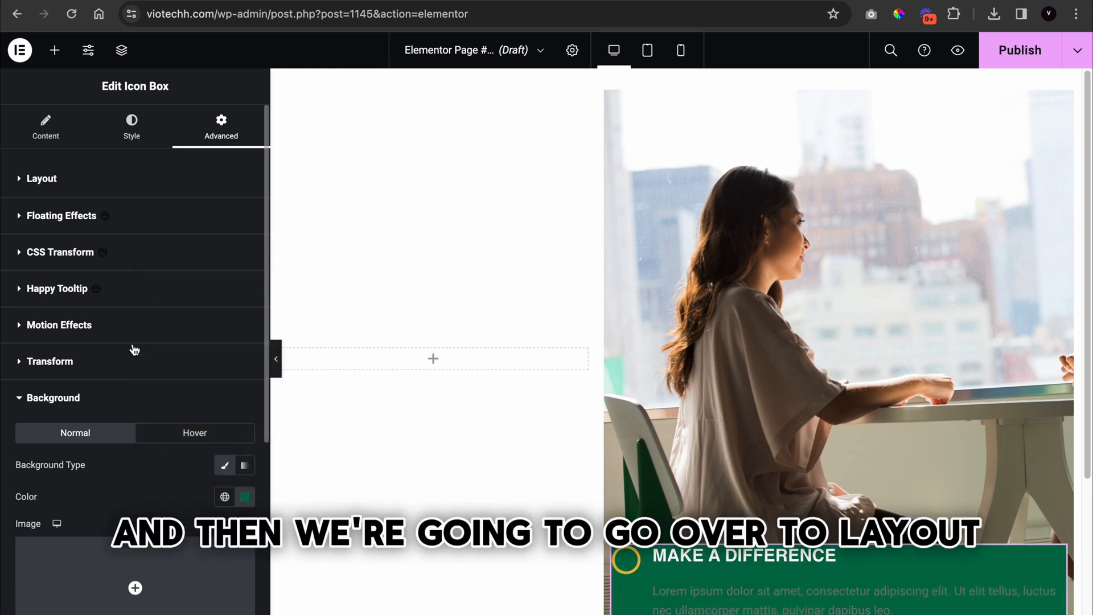
Set the icon box's padding to 15 px on all four sides
{"action": "left_click", "coordinate": [91, 188]}
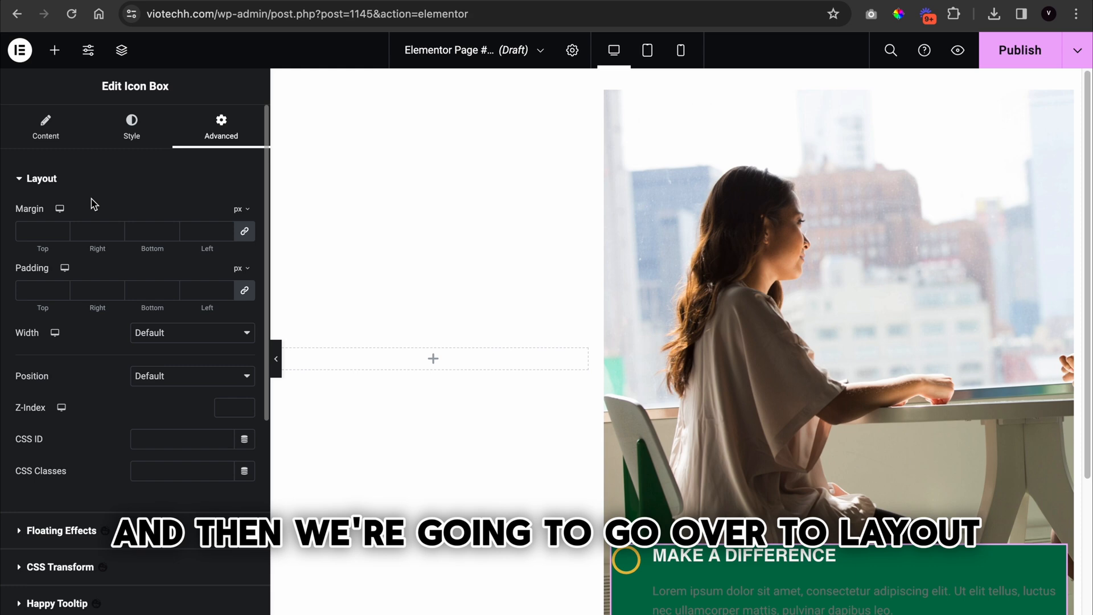
{"action": "left_click", "coordinate": [226, 293]}
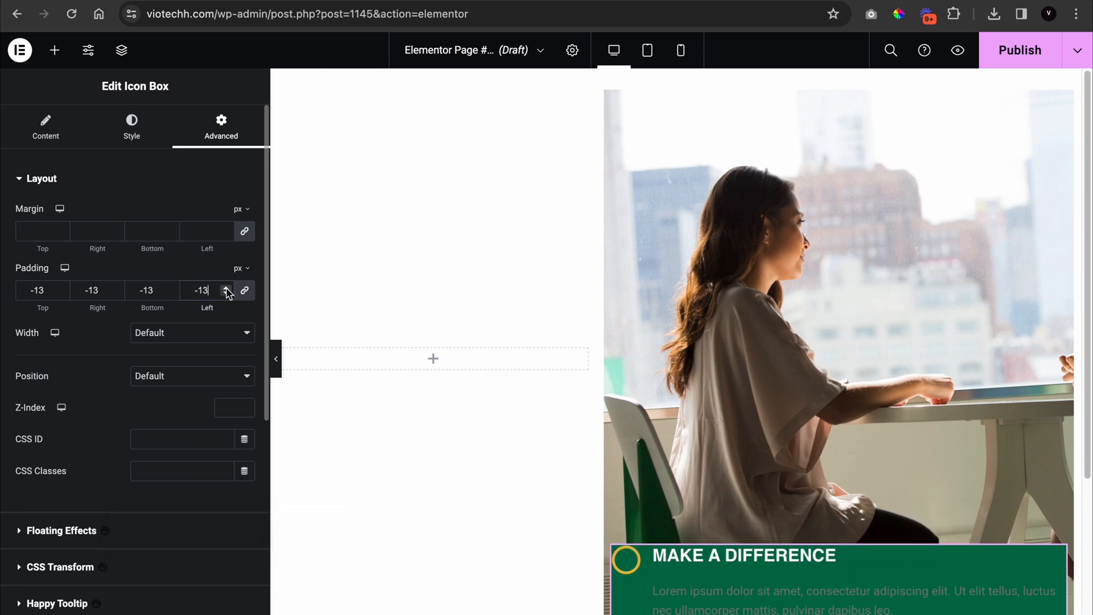
{"action": "left_click", "coordinate": [226, 288]}
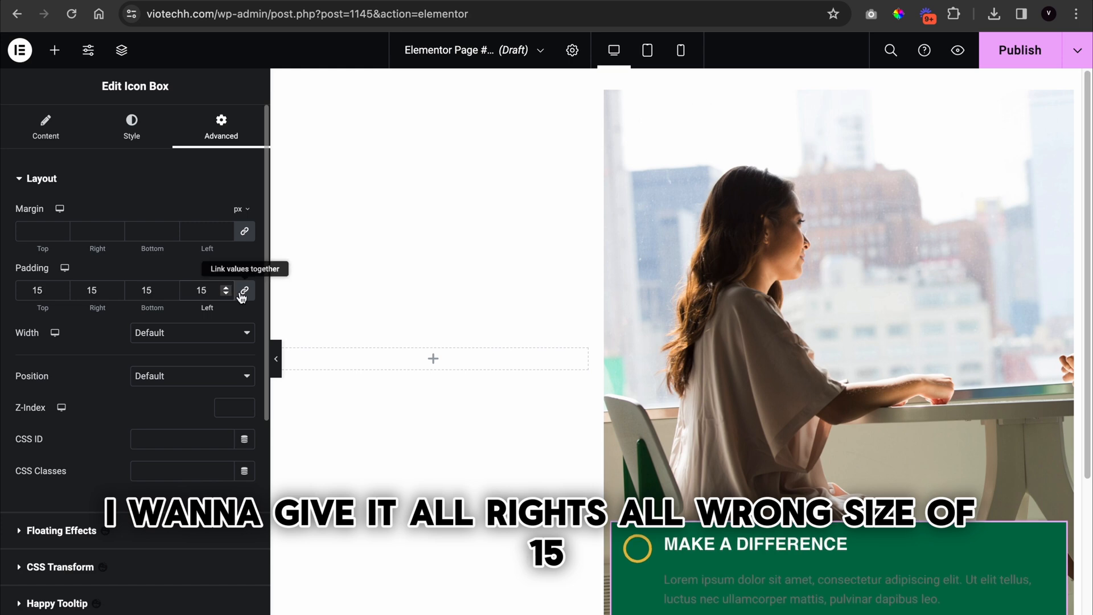
Unlink the icon box's margins and set left to -9 px and bottom to -10 px, keeping top at 0
{"action": "left_click", "coordinate": [245, 236]}
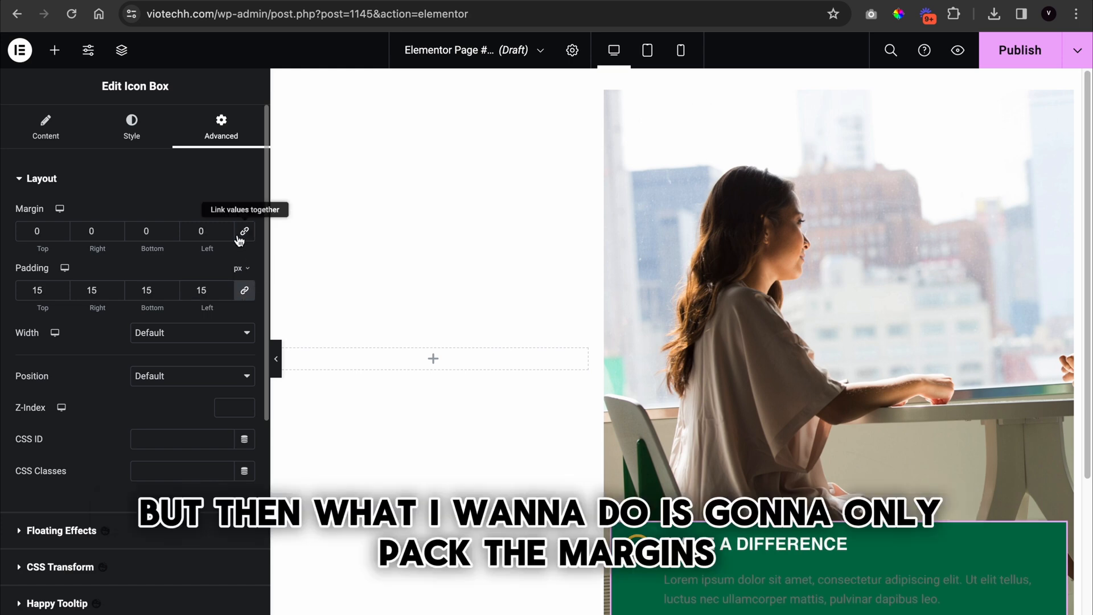
{"action": "left_click", "coordinate": [227, 234]}
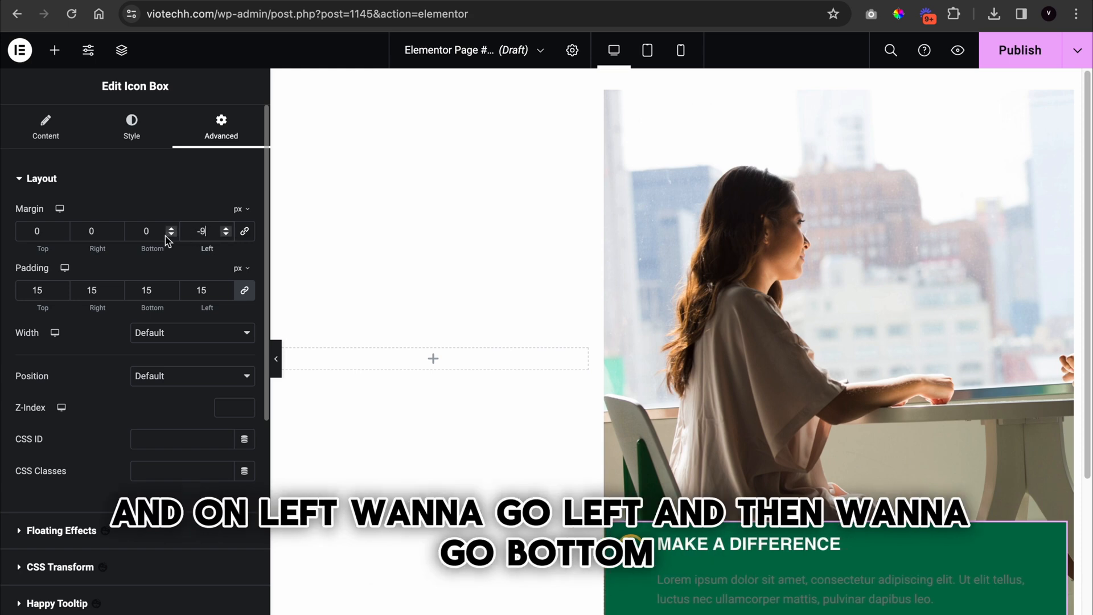
{"action": "left_click", "coordinate": [62, 229]}
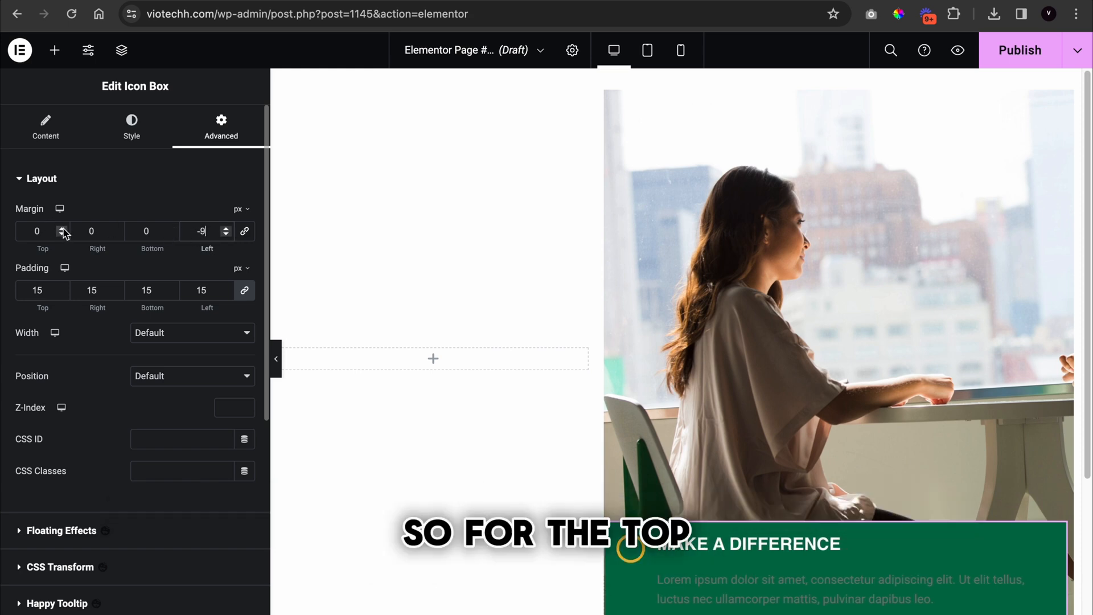
{"action": "left_click", "coordinate": [63, 228]}
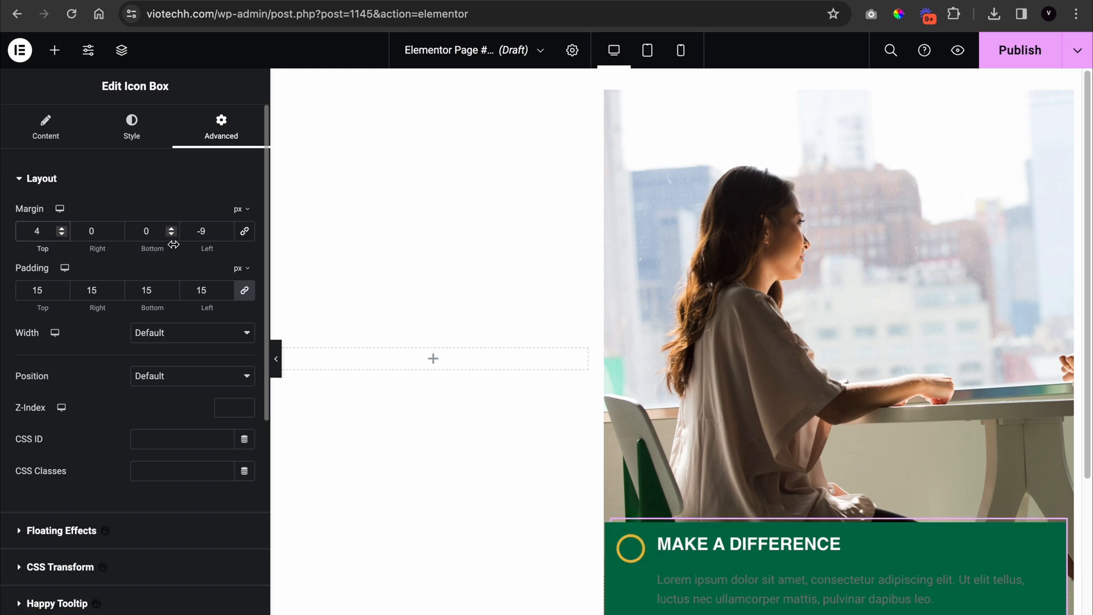
{"action": "key", "text": "BackSpace"}
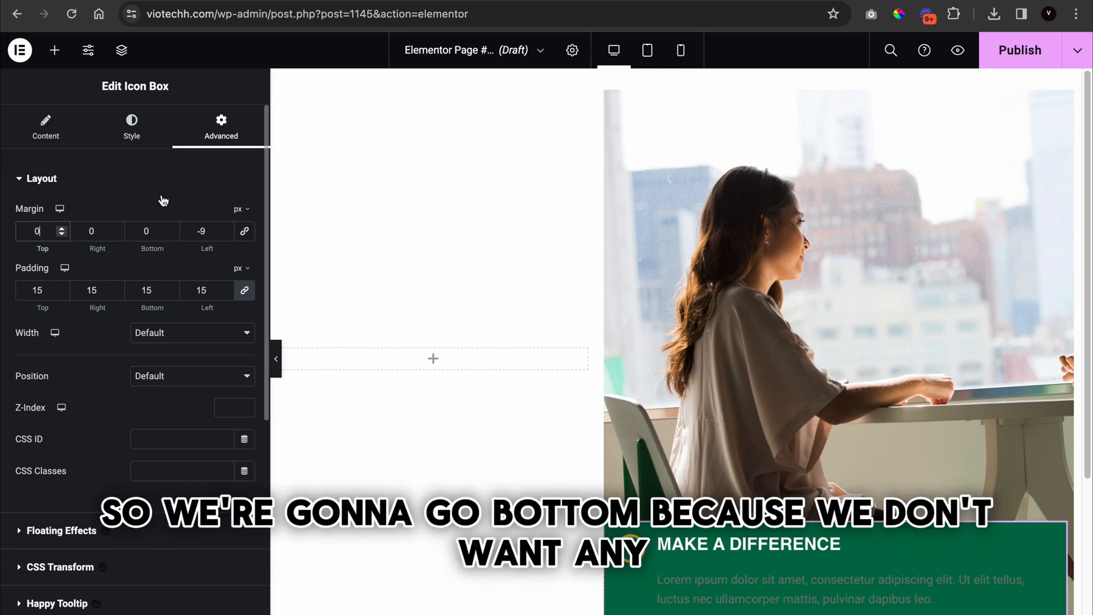
{"action": "left_click", "coordinate": [170, 234]}
{"action": "left_click", "coordinate": [170, 234]}
{"action": "left_click", "coordinate": [170, 234]}
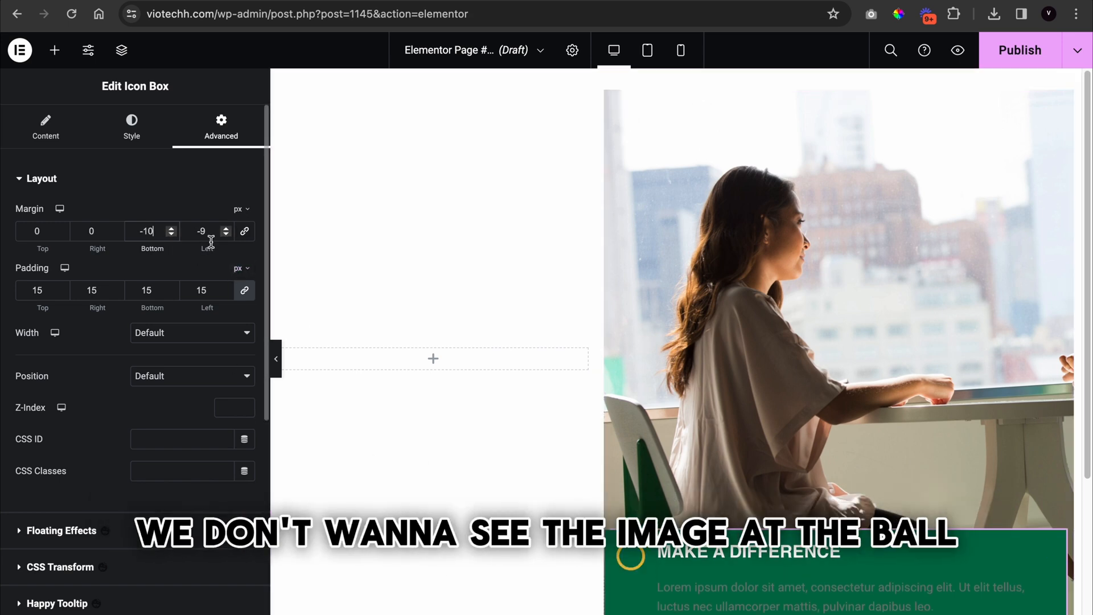
Unlink the icon box's padding values and raise only the top padding to 40 px
{"action": "left_click", "coordinate": [244, 294]}
{"action": "left_click", "coordinate": [61, 287]}
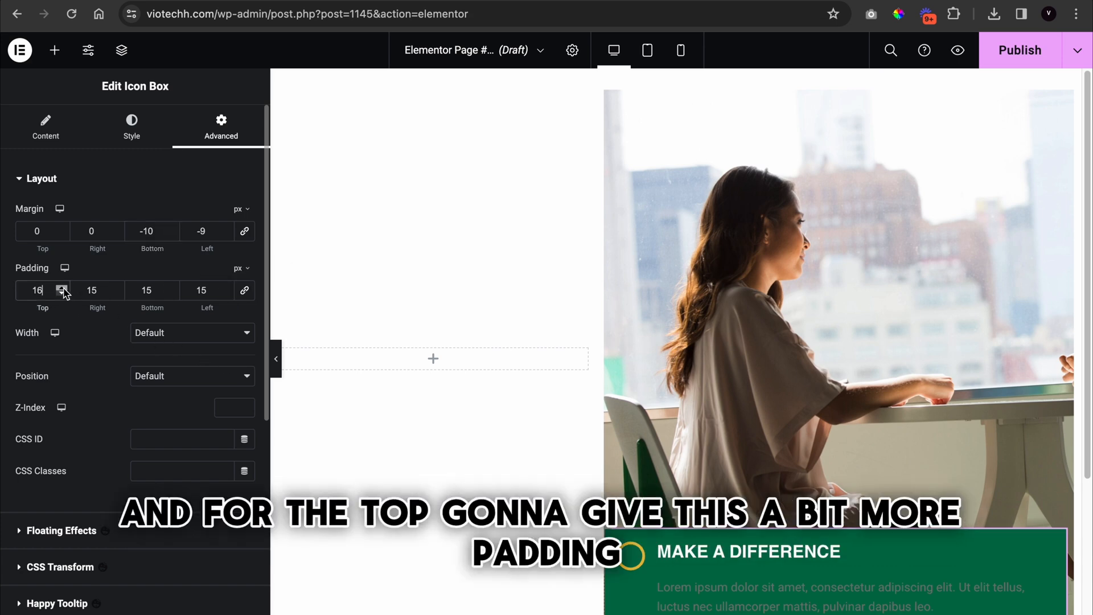
{"action": "left_click", "coordinate": [61, 287]}
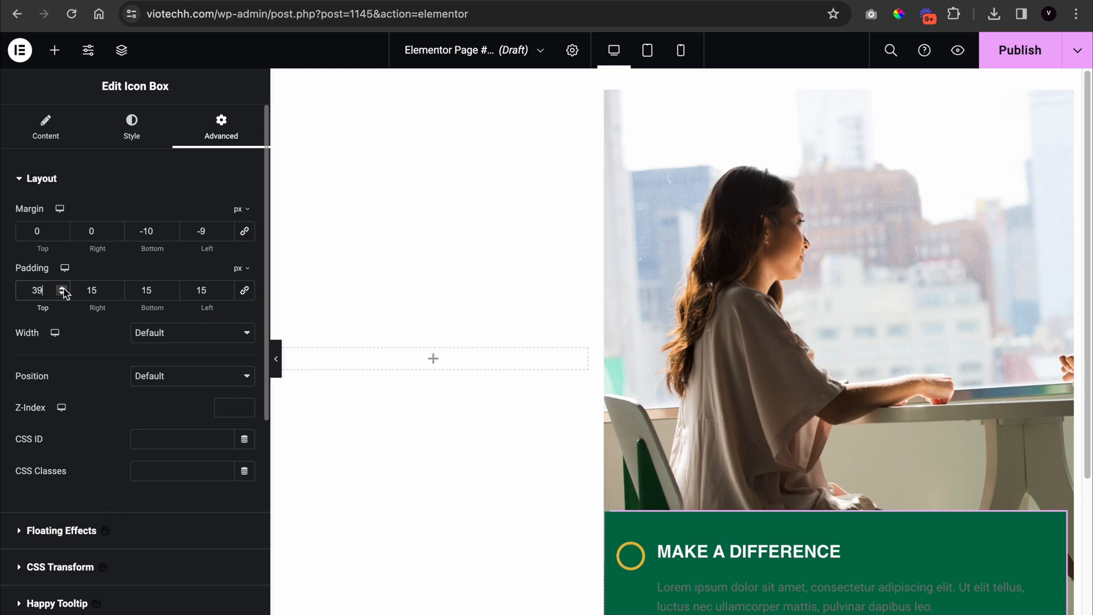
{"action": "left_click", "coordinate": [276, 357]}
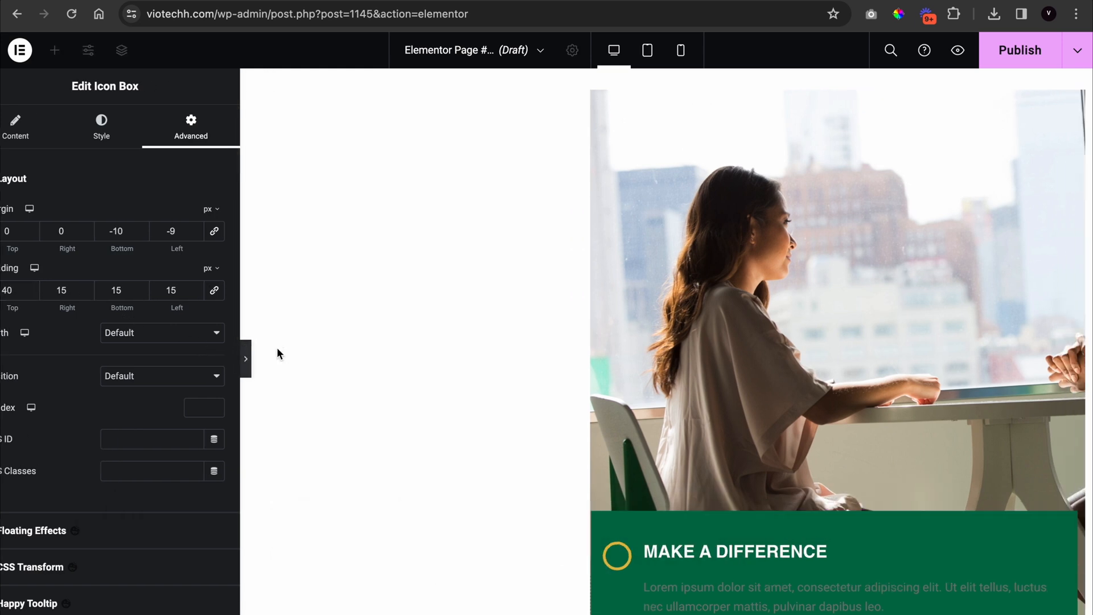
{"action": "left_click", "coordinate": [5, 369]}
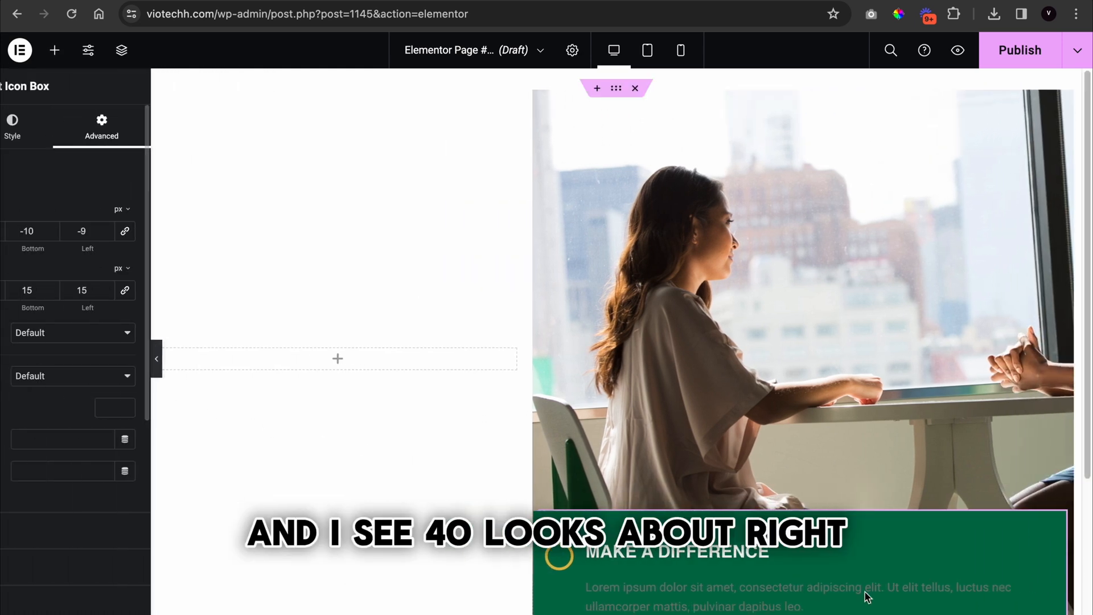
Narrow the icon box to a custom width of about 82% and check it across the full canvas
{"action": "left_click_drag", "start_coordinate": [1068, 577], "coordinate": [988, 581]}
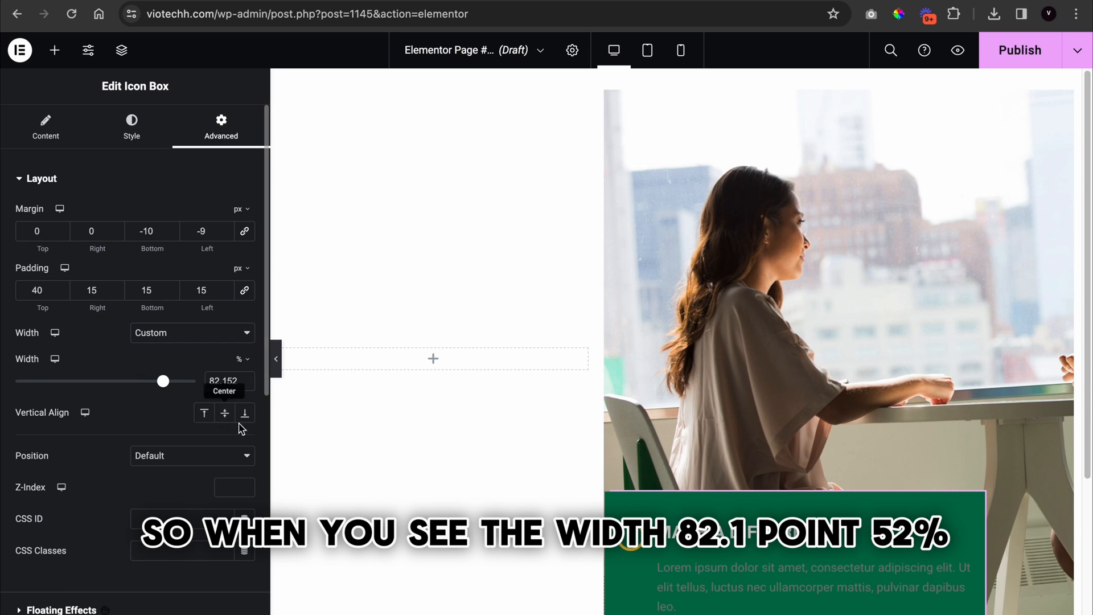
{"action": "left_click", "coordinate": [273, 367]}
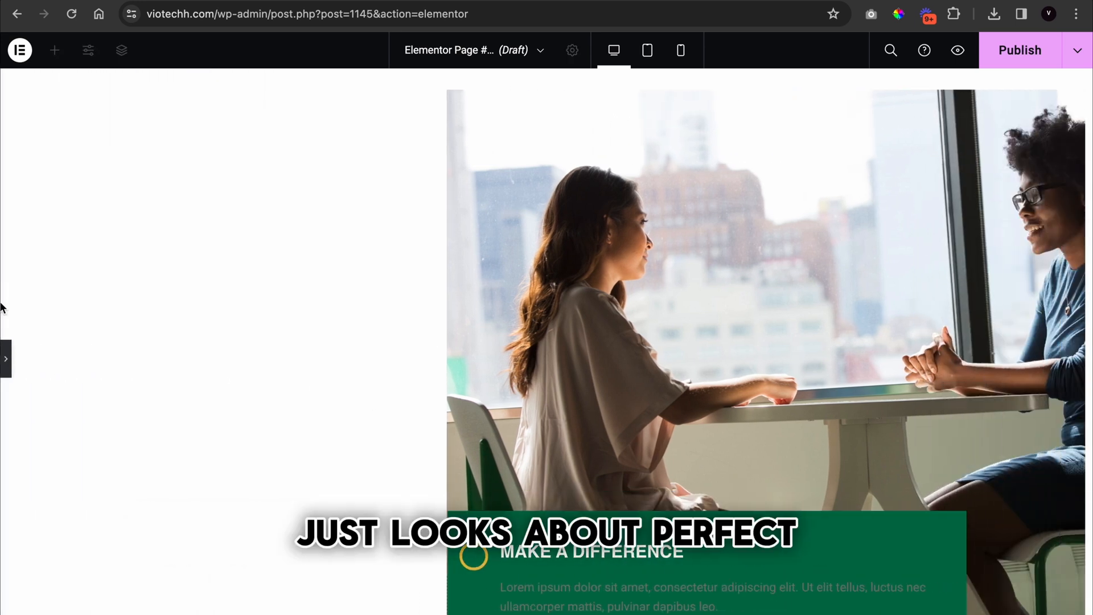
{"action": "left_click", "coordinate": [5, 358]}
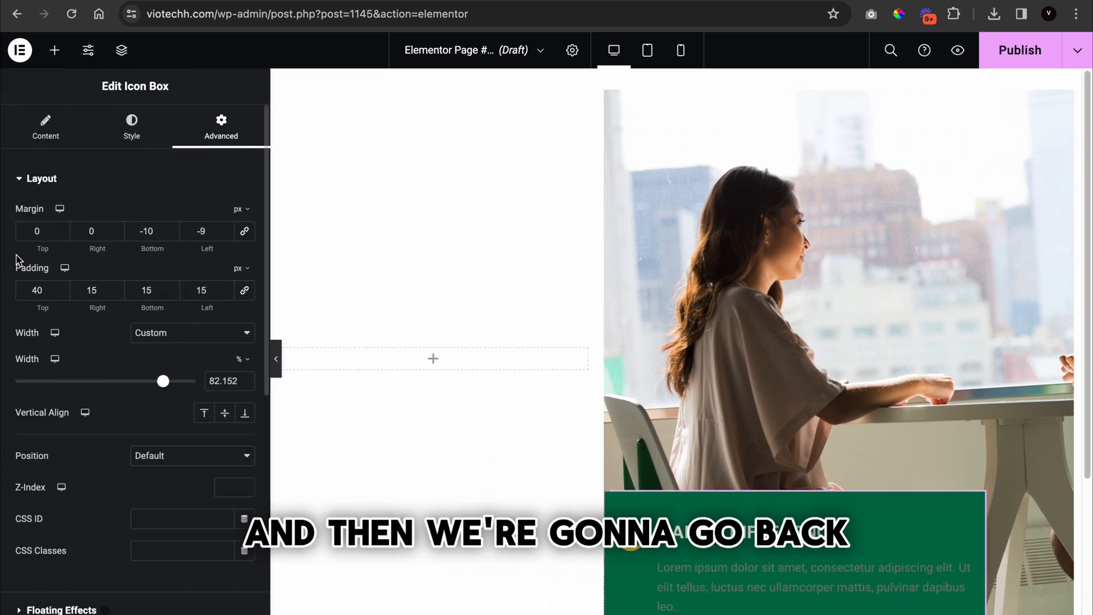
Apply a light, near-white global color to the icon box description
{"action": "left_click", "coordinate": [130, 128]}
{"action": "left_click", "coordinate": [130, 374]}
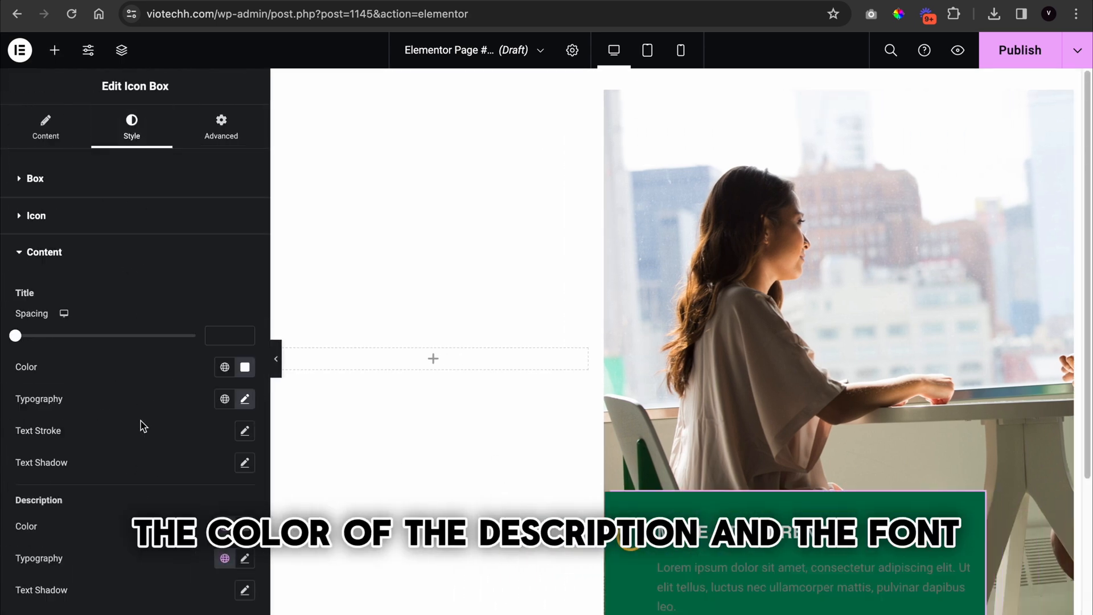
{"action": "left_click", "coordinate": [225, 526]}
{"action": "scroll", "coordinate": [95, 454], "scroll_direction": "down", "scroll_amount": 5}
{"action": "left_click", "coordinate": [146, 429]}
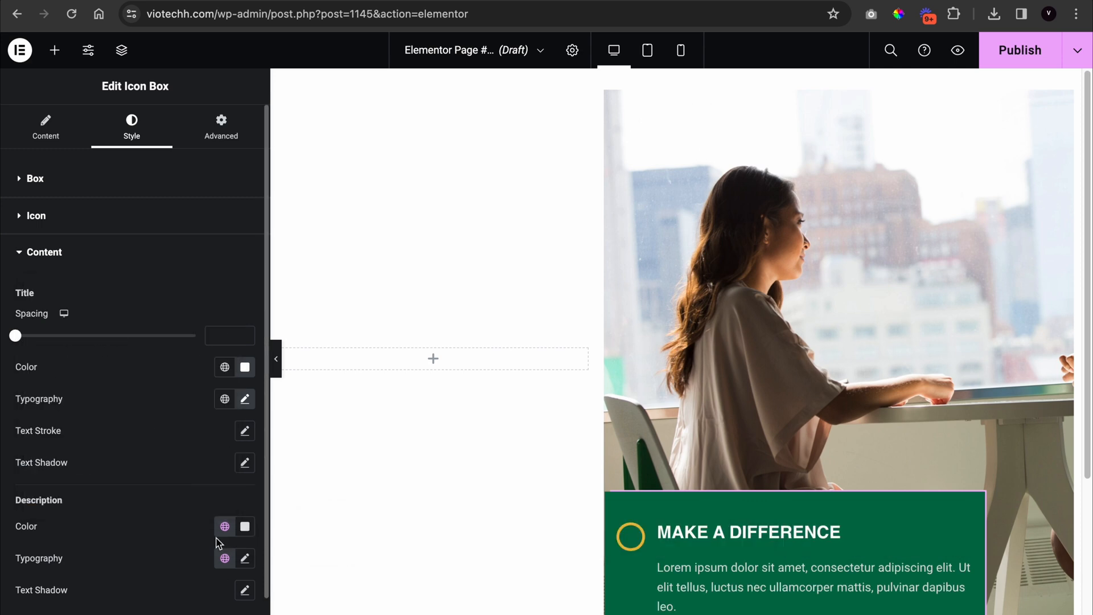
Set the icon box description's font family to Josefin Sans
{"action": "left_click", "coordinate": [245, 558]}
{"action": "left_click", "coordinate": [165, 608]}
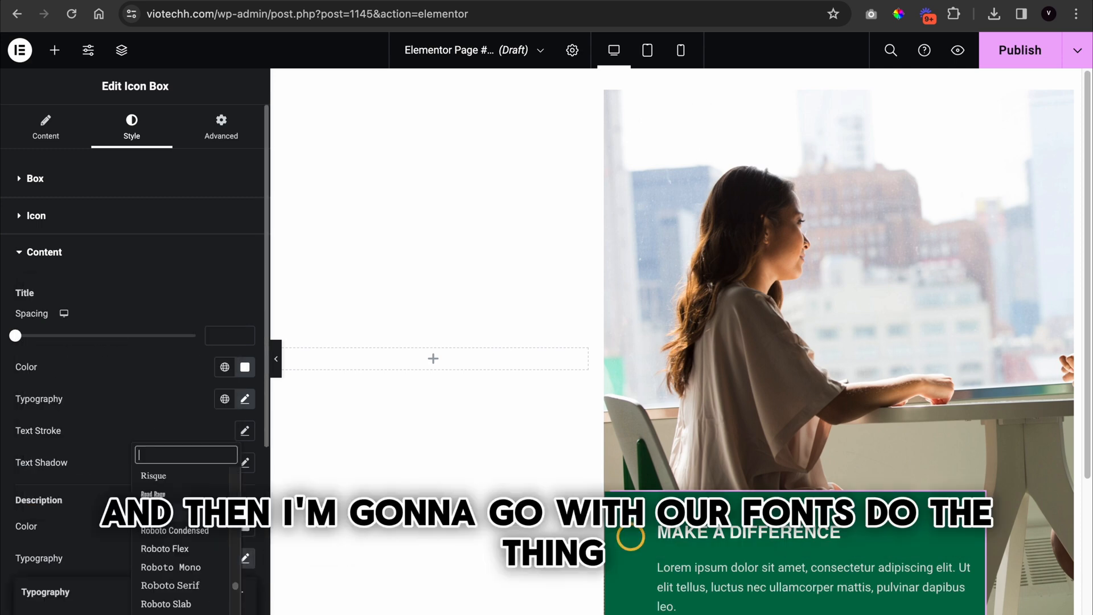
{"action": "type", "text": "jose"}
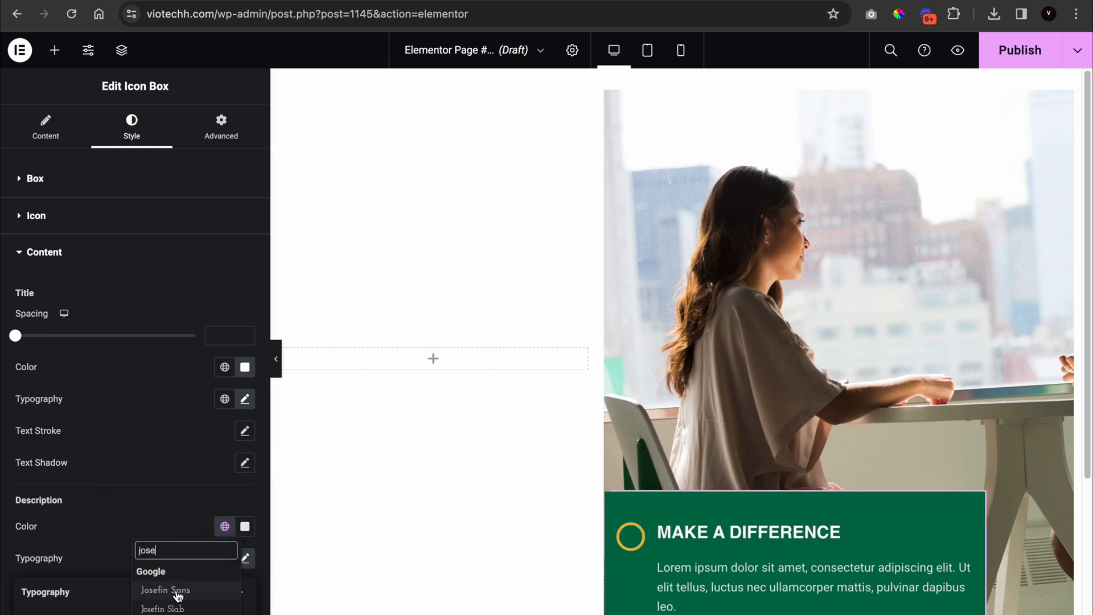
{"action": "left_click", "coordinate": [178, 596]}
Set the description's font weight to 500 (Medium) and its text transform to Capitalize
{"action": "scroll", "coordinate": [148, 569], "scroll_direction": "down", "scroll_amount": 5}
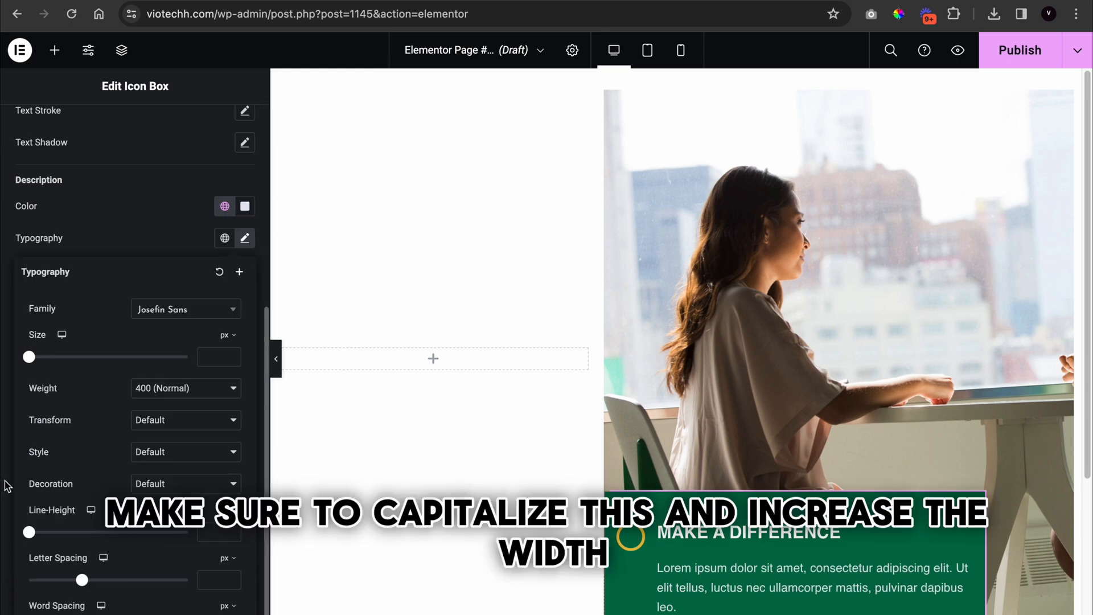
{"action": "left_click", "coordinate": [167, 390]}
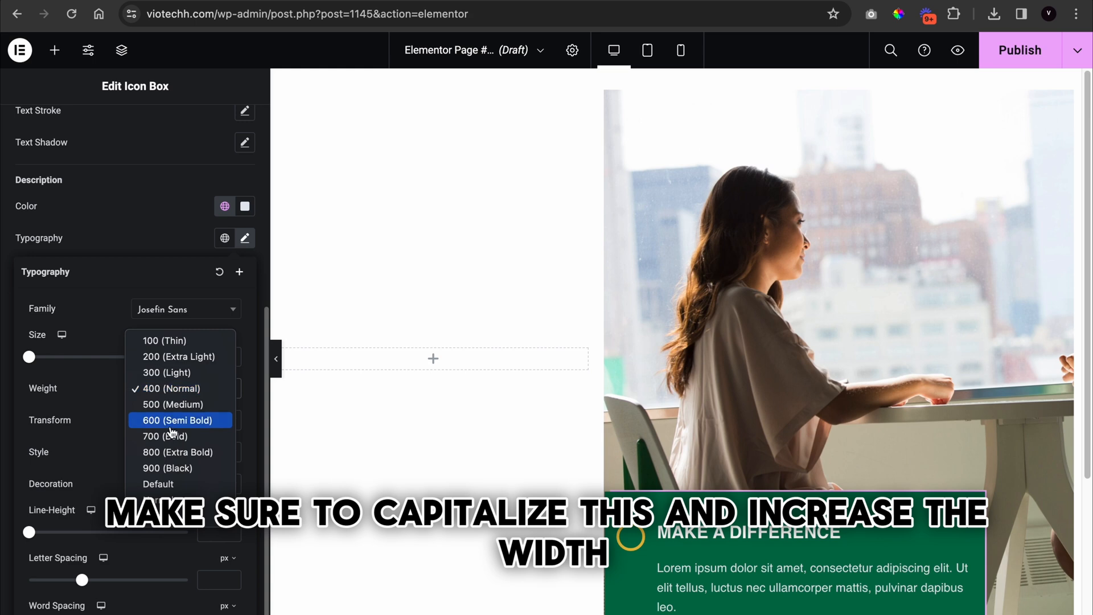
{"action": "left_click", "coordinate": [171, 405]}
{"action": "left_click", "coordinate": [171, 420]}
{"action": "left_click", "coordinate": [163, 468]}
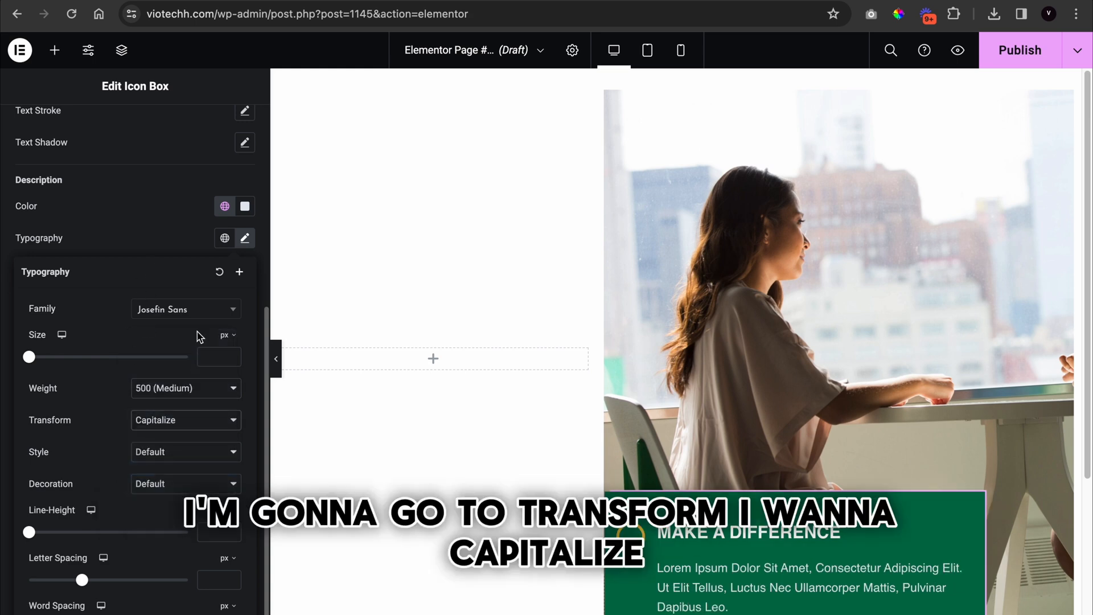
Try the 600 (Semi Bold) weight on the icon box description and return it to a lighter weight
{"action": "left_click", "coordinate": [146, 399]}
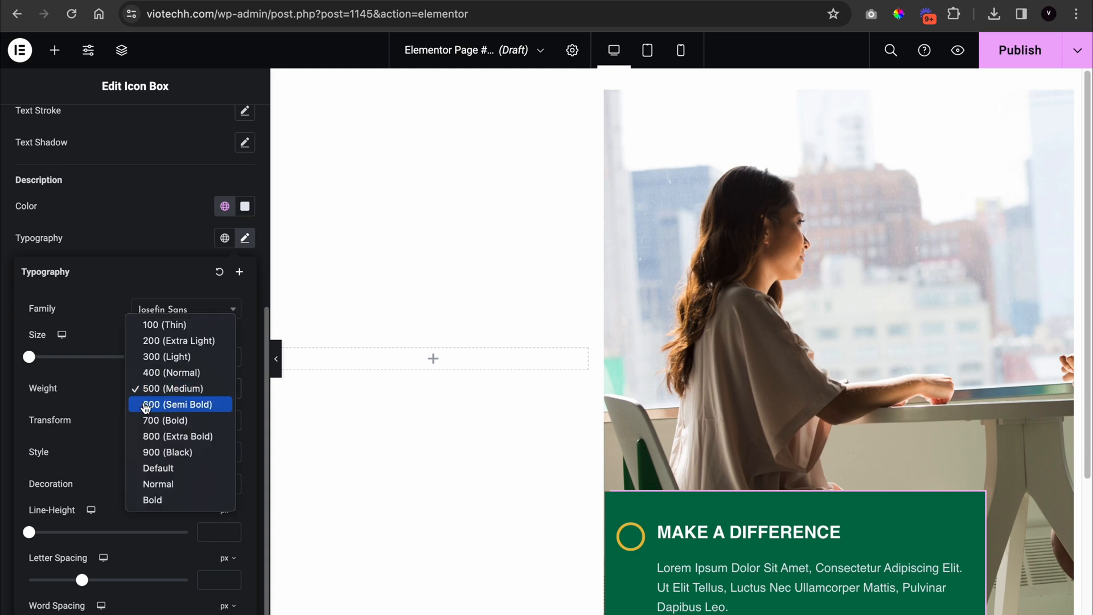
{"action": "left_click", "coordinate": [152, 401]}
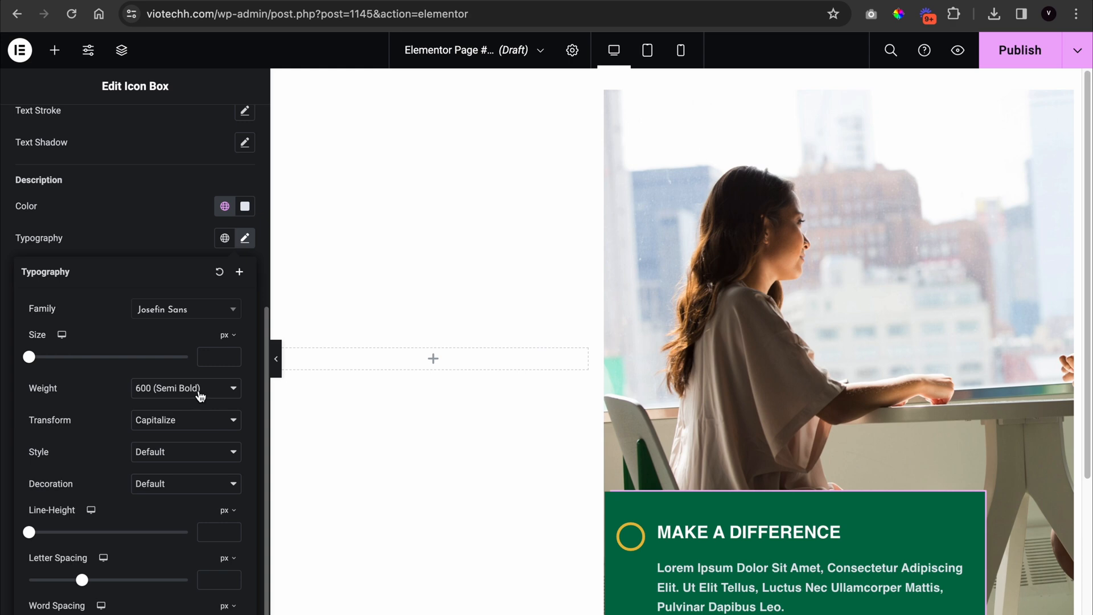
{"action": "left_click", "coordinate": [199, 395]}
{"action": "left_click", "coordinate": [195, 388]}
{"action": "left_click", "coordinate": [194, 386]}
{"action": "left_click", "coordinate": [193, 373]}
Close the description's typography settings and check the hero across the full canvas
{"action": "left_click", "coordinate": [166, 239]}
{"action": "left_click", "coordinate": [275, 358]}
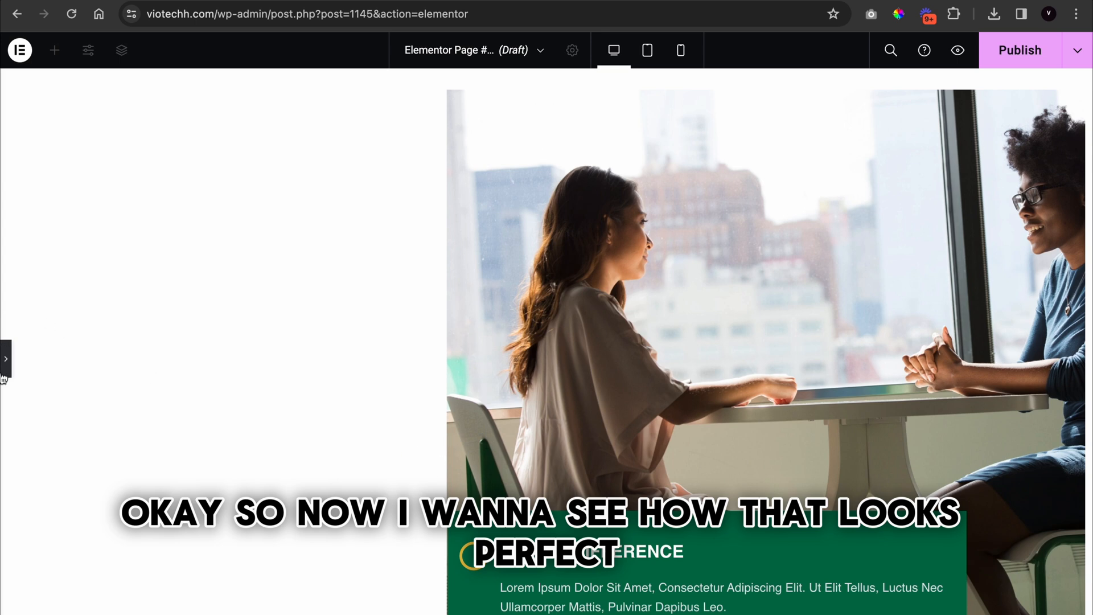
{"action": "left_click", "coordinate": [5, 367]}
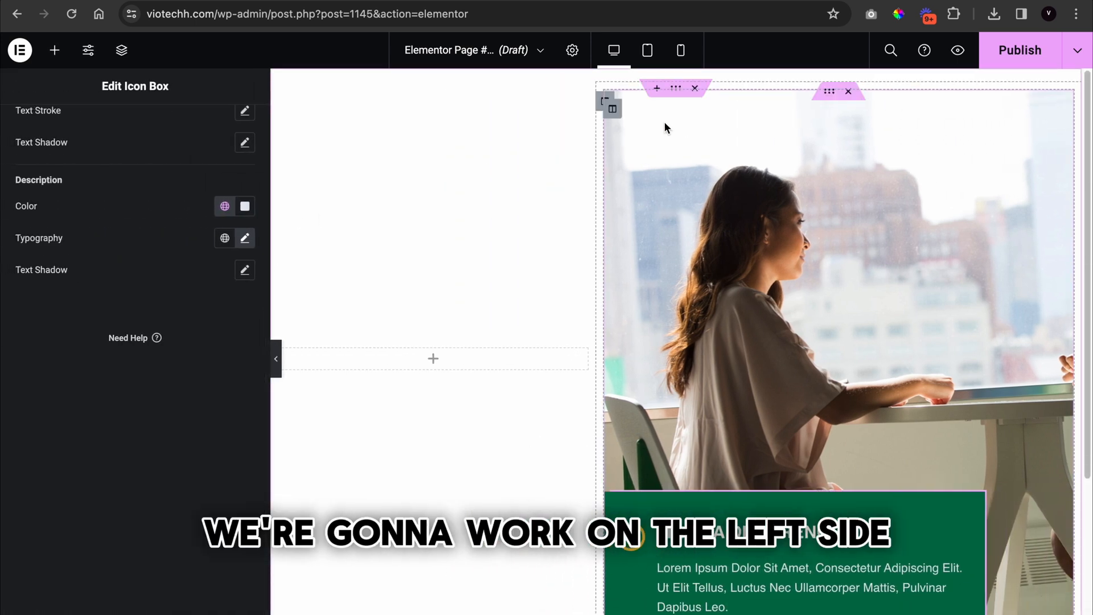
Give the main hero section a classic background with the dark green color #015336
{"action": "left_click", "coordinate": [675, 87]}
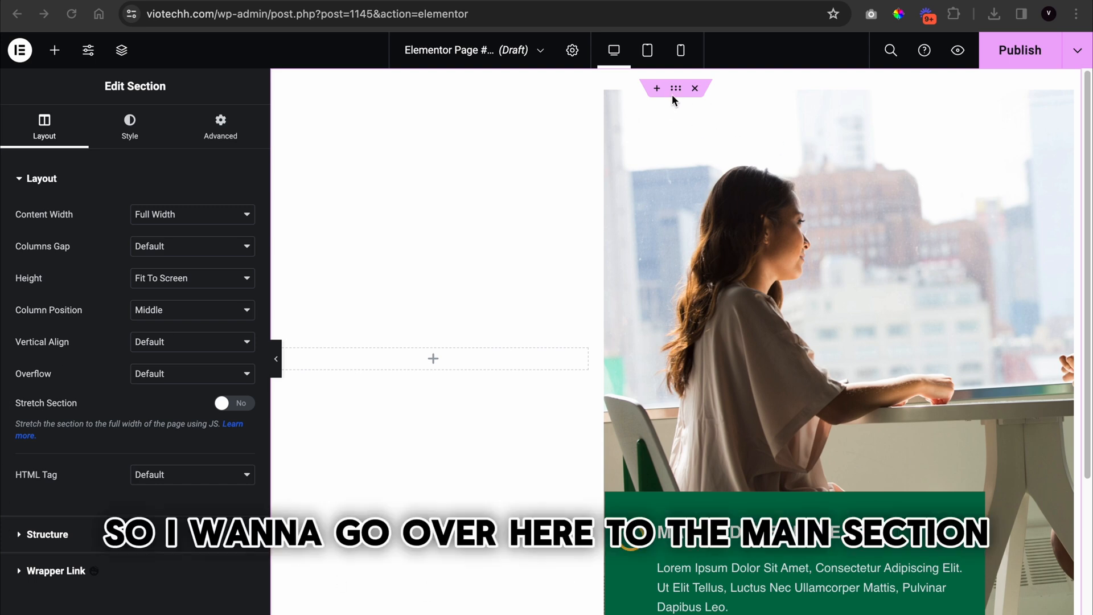
{"action": "left_click", "coordinate": [130, 130]}
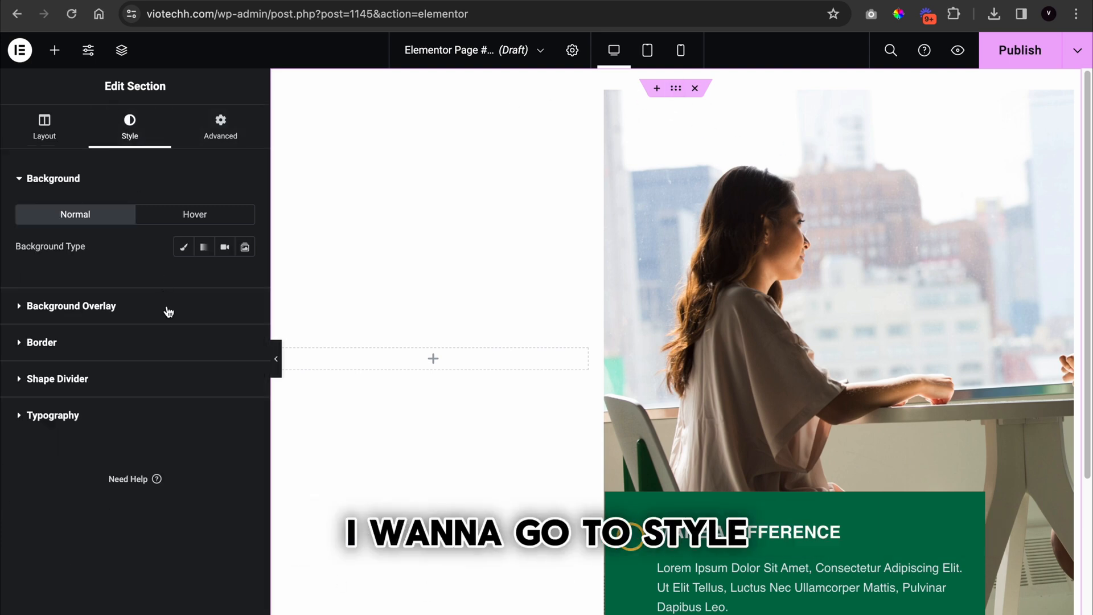
{"action": "left_click", "coordinate": [184, 246]}
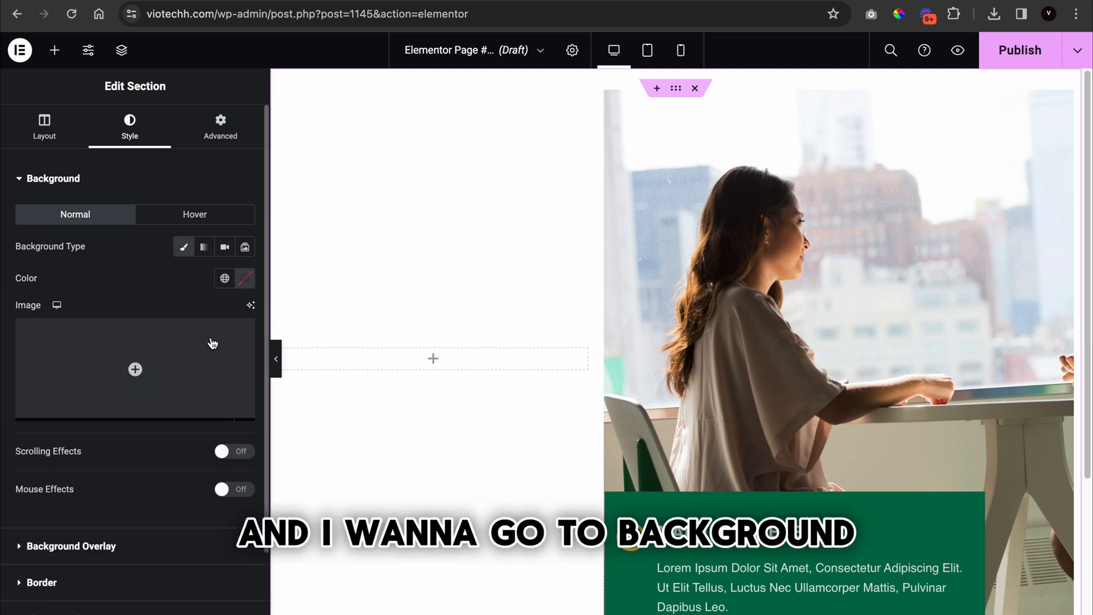
{"action": "left_click", "coordinate": [232, 283]}
{"action": "scroll", "coordinate": [156, 408], "scroll_direction": "down", "scroll_amount": 10}
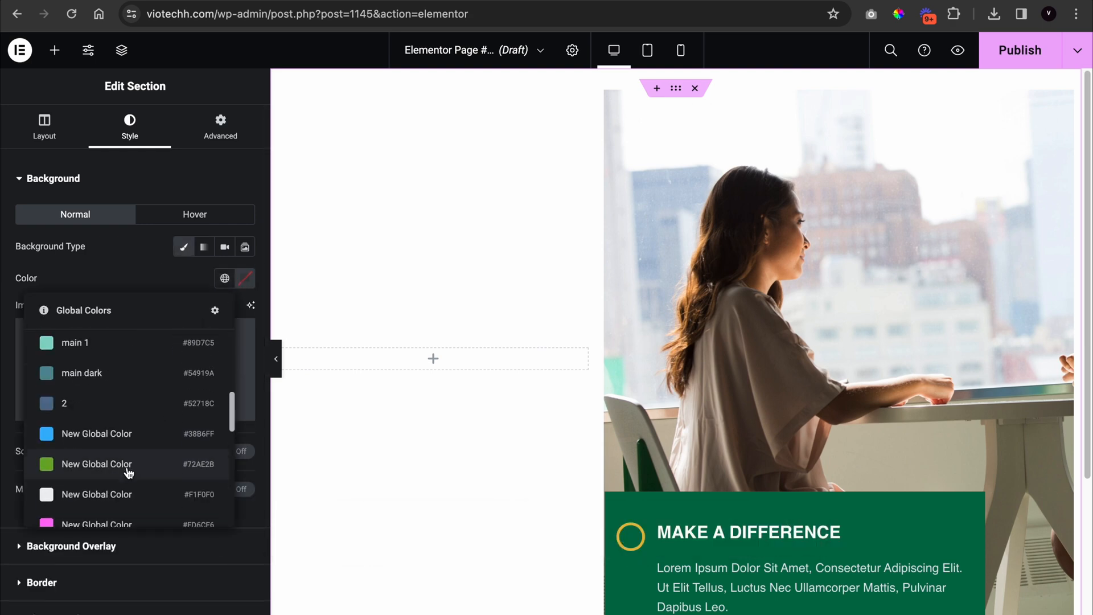
{"action": "left_click", "coordinate": [245, 278]}
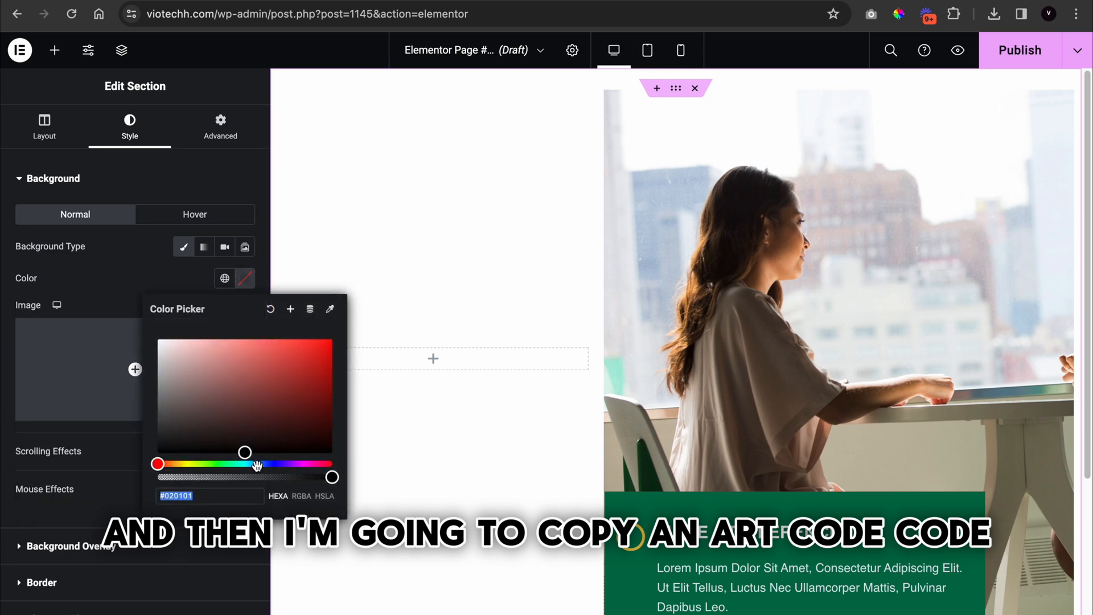
{"action": "type", "text": "015336"}
{"action": "left_click", "coordinate": [118, 287]}
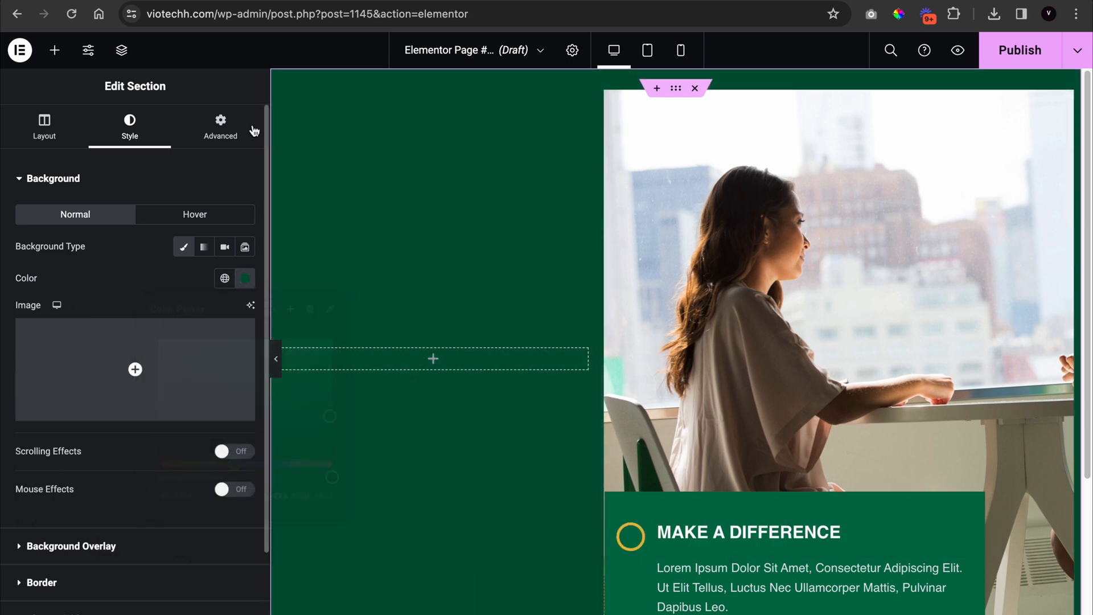
Add an Animated Headline widget to the hero's empty column and set its highlight shape to Underline
{"action": "left_click", "coordinate": [55, 50]}
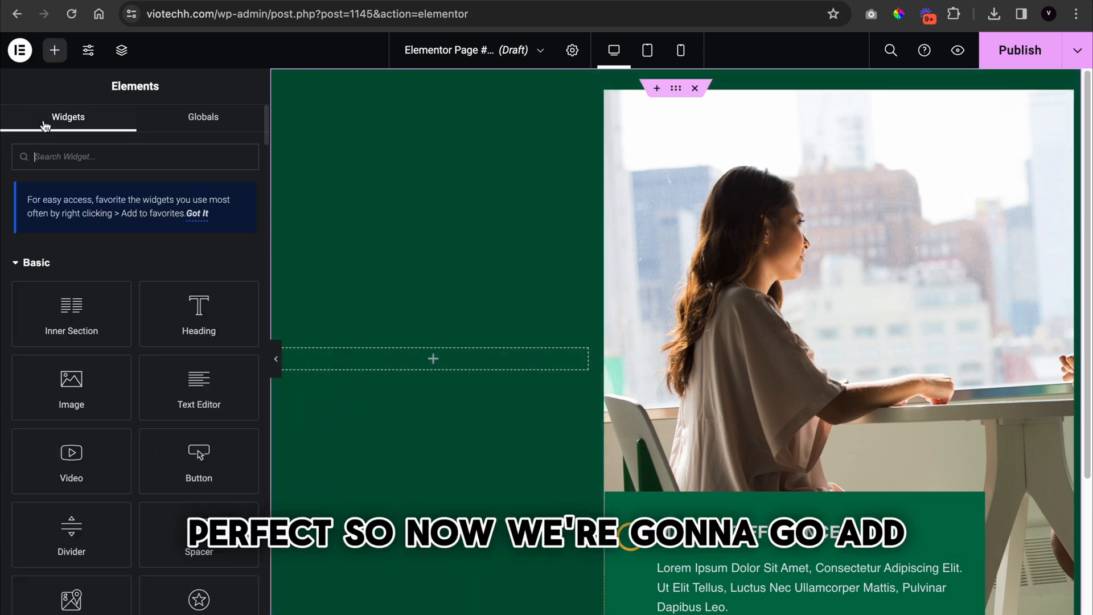
{"action": "left_click", "coordinate": [78, 155]}
{"action": "type", "text": "a"}
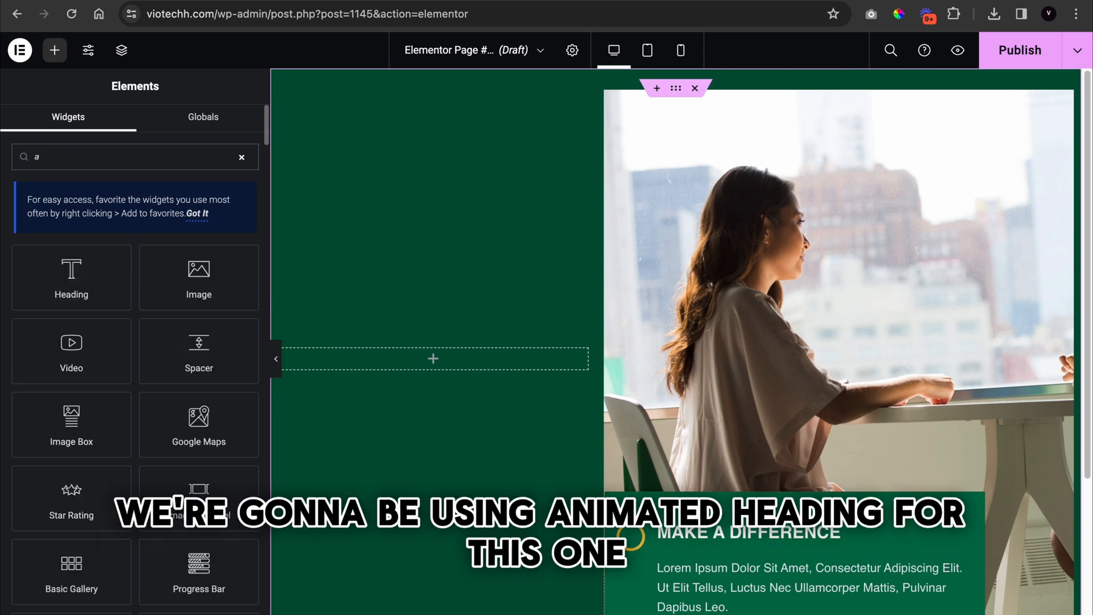
{"action": "type", "text": "nima"}
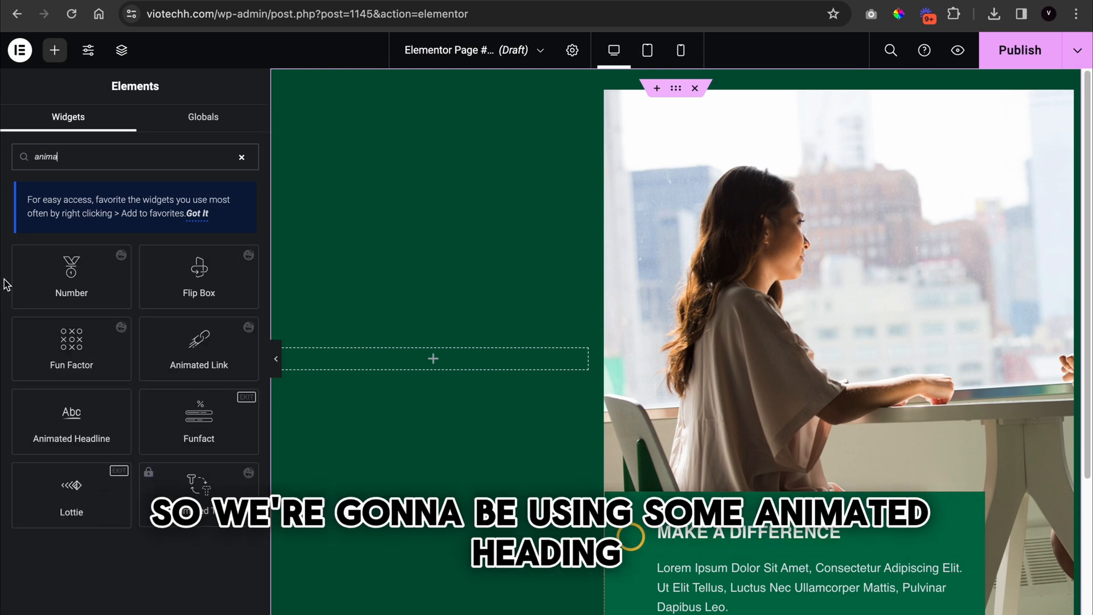
{"action": "left_click_drag", "start_coordinate": [85, 438], "coordinate": [446, 366]}
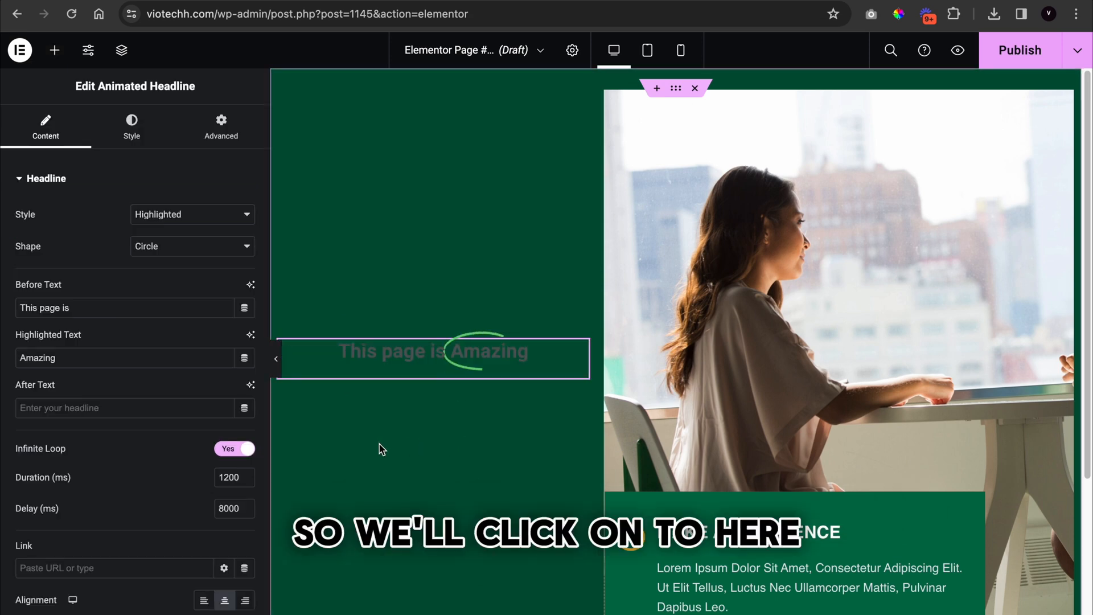
{"action": "left_click", "coordinate": [159, 250]}
{"action": "left_click", "coordinate": [156, 279]}
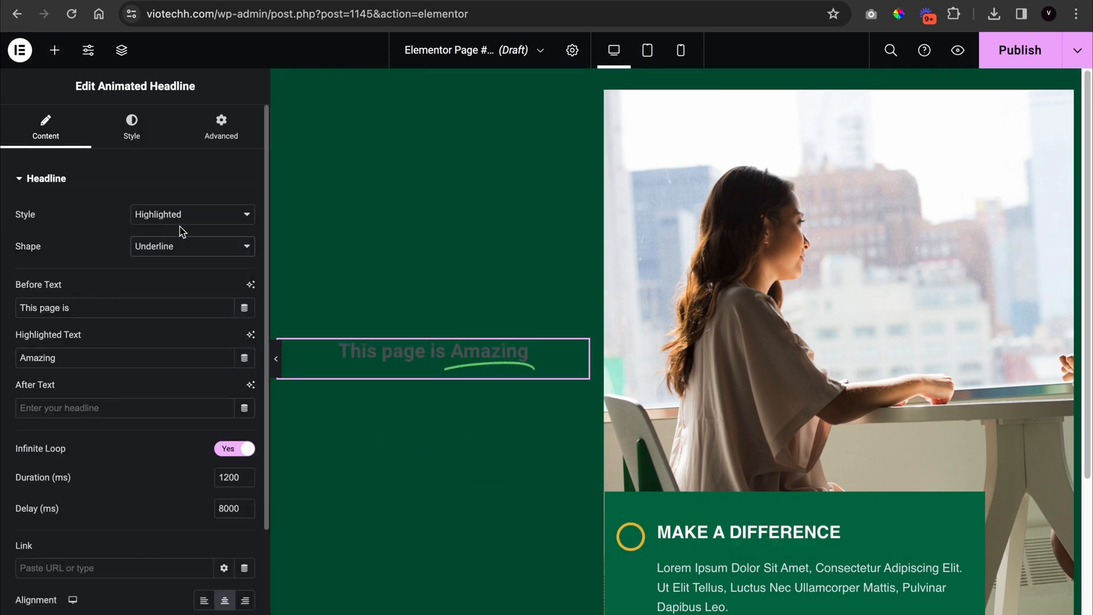
Replace the animated headline's before text with "make a career choosing"
{"action": "triple_click", "coordinate": [73, 308]}
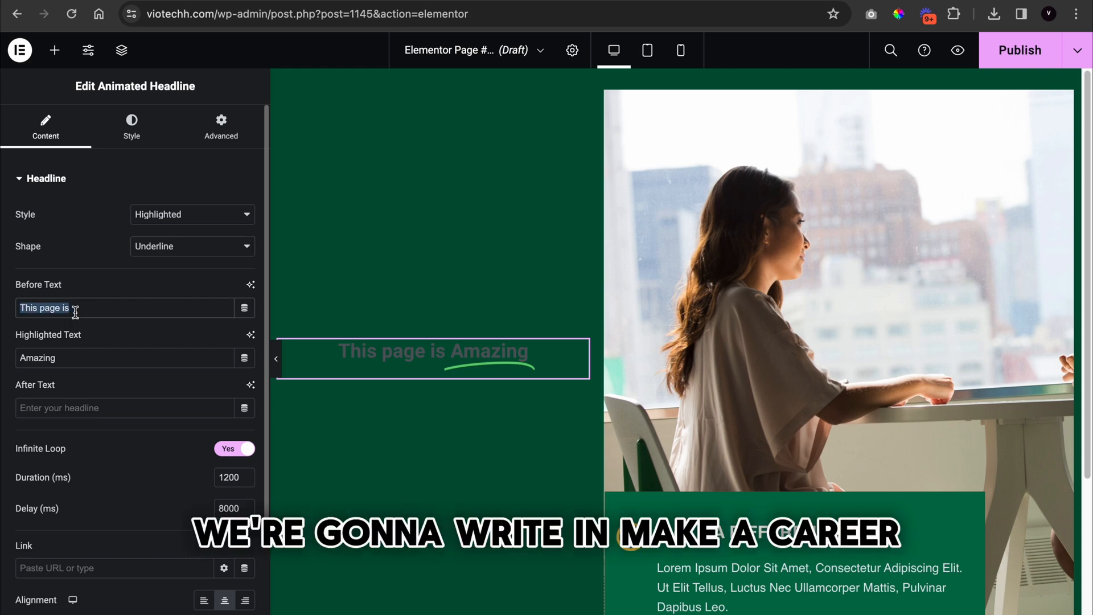
{"action": "key", "text": "BackSpace"}
{"action": "type", "text": "make "}
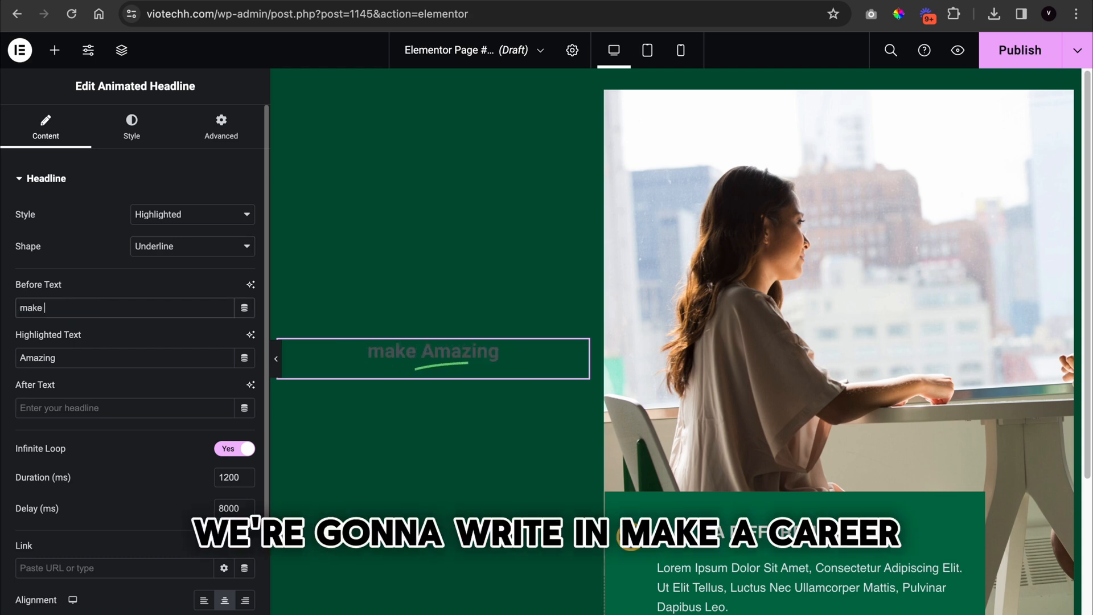
{"action": "type", "text": "a ca"}
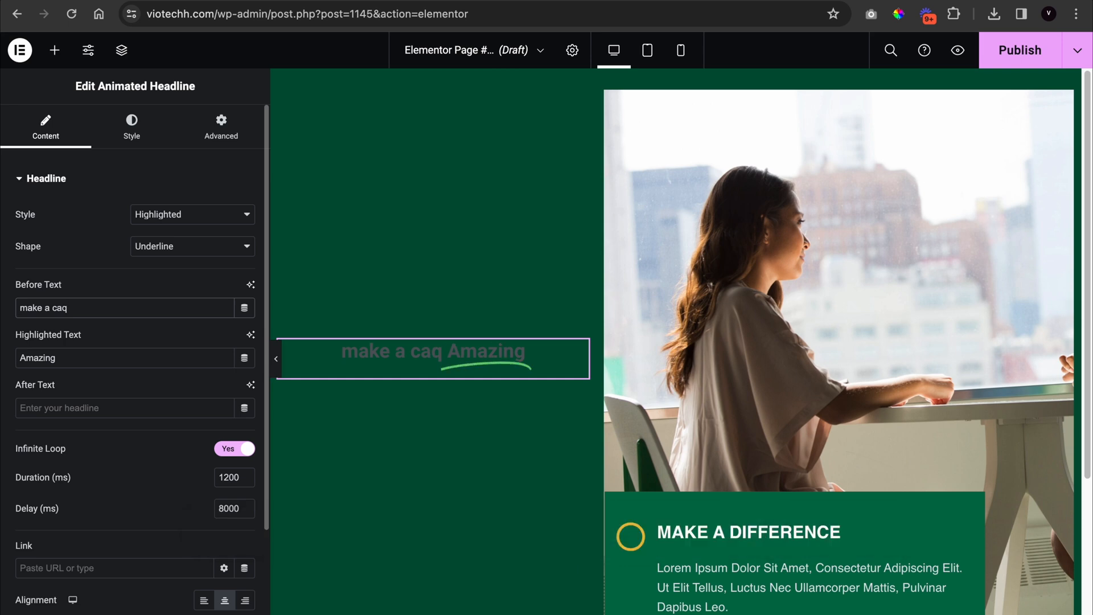
{"action": "key", "text": "BackSpace"}
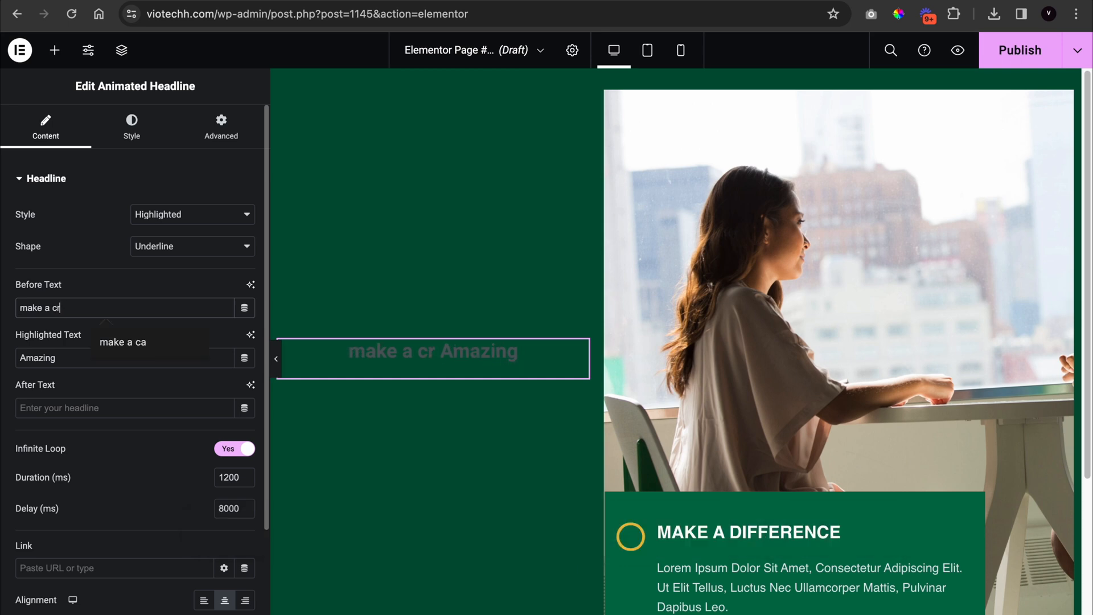
{"action": "type", "text": "a"}
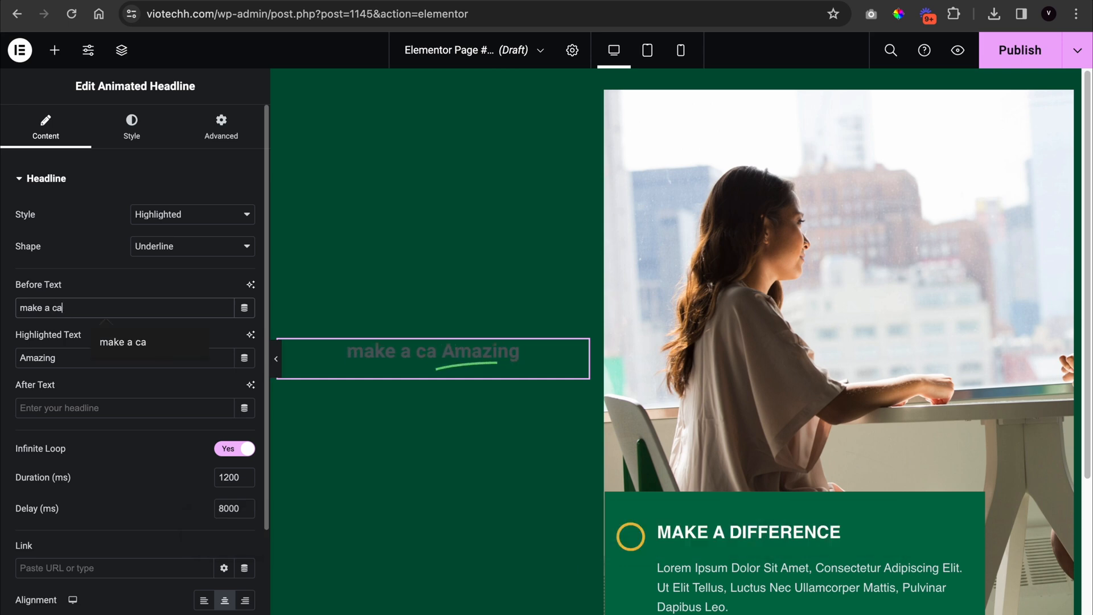
{"action": "type", "text": "reer choosing"}
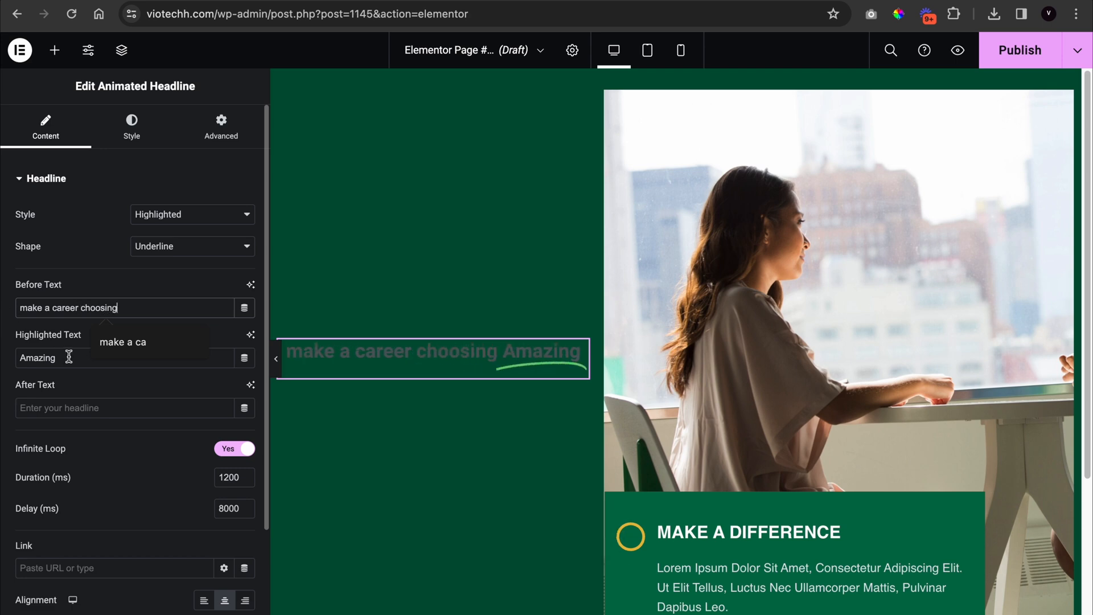
Set the animated headline's after text to "with us", keeping "Amazing" as the highlighted text
{"action": "left_click", "coordinate": [111, 406]}
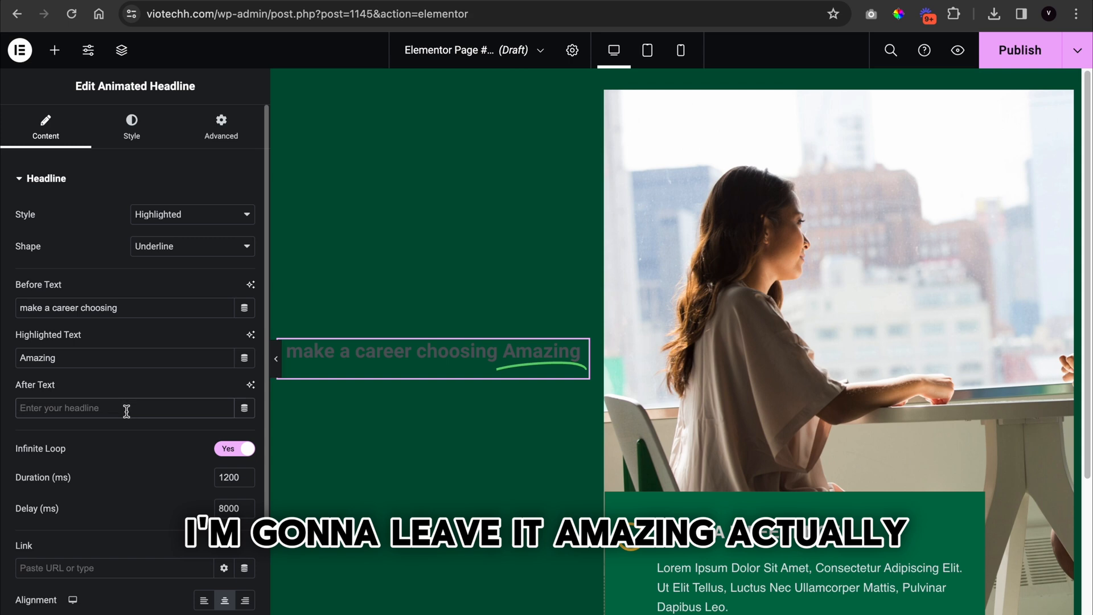
{"action": "type", "text": "with"}
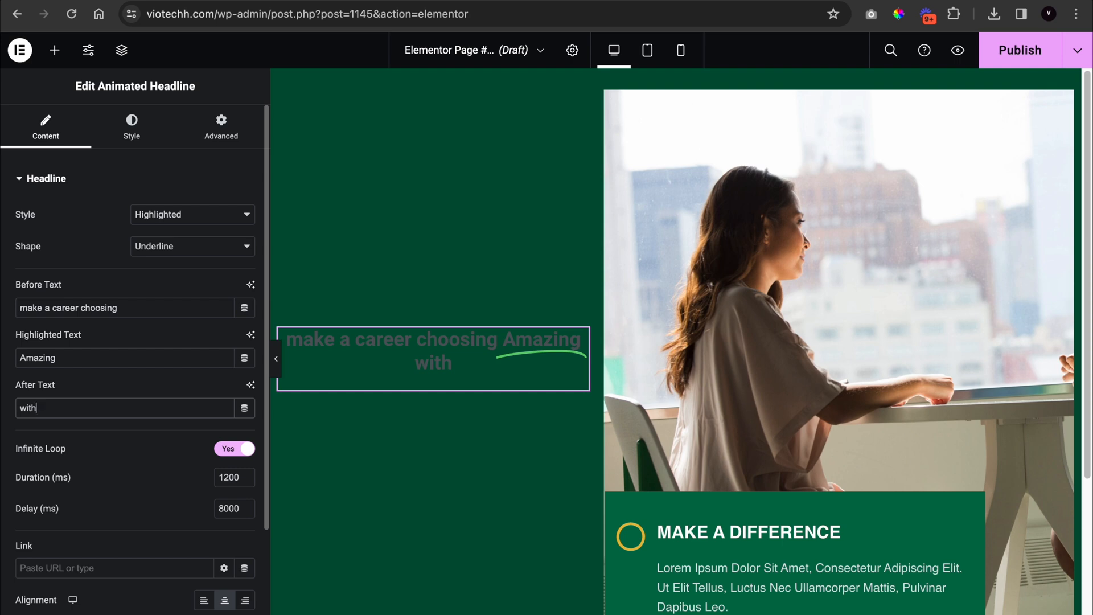
{"action": "type", "text": " us"}
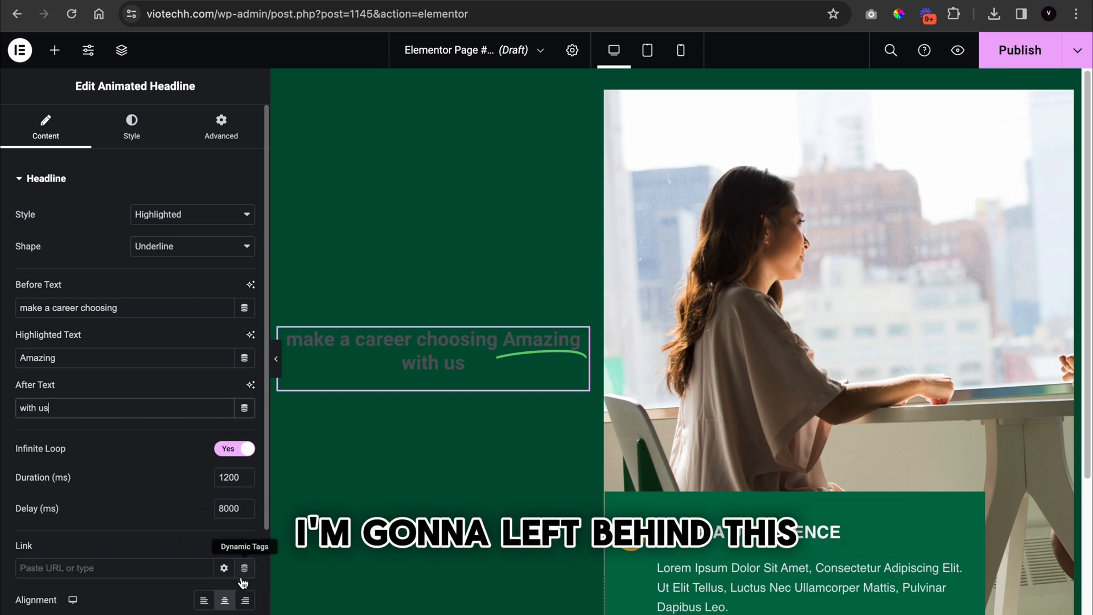
Left-align the animated headline and turn off its infinite loop
{"action": "left_click", "coordinate": [208, 601]}
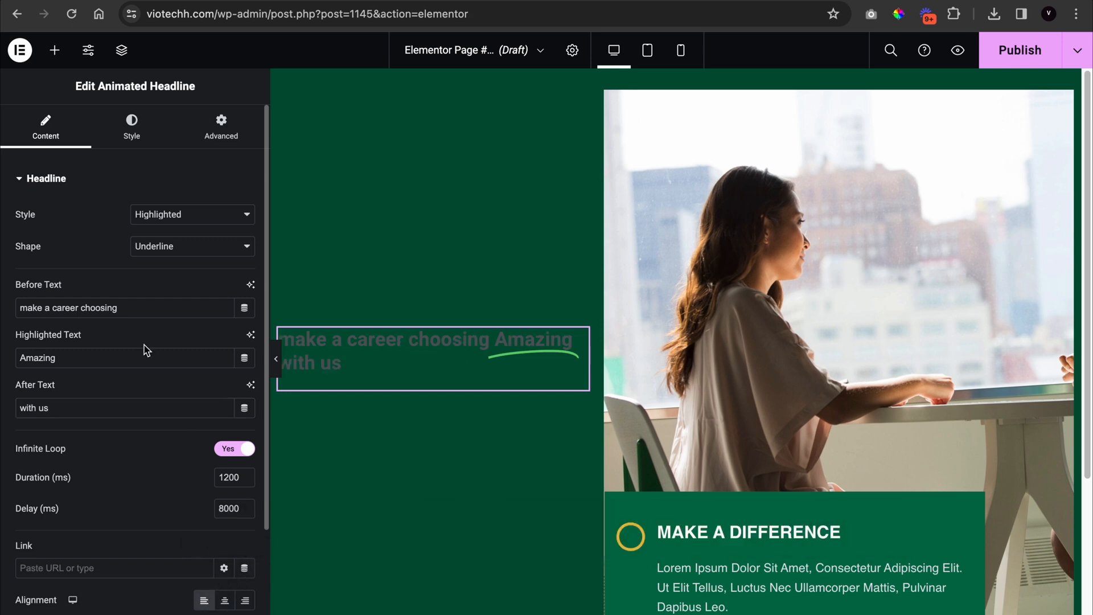
{"action": "left_click", "coordinate": [234, 449]}
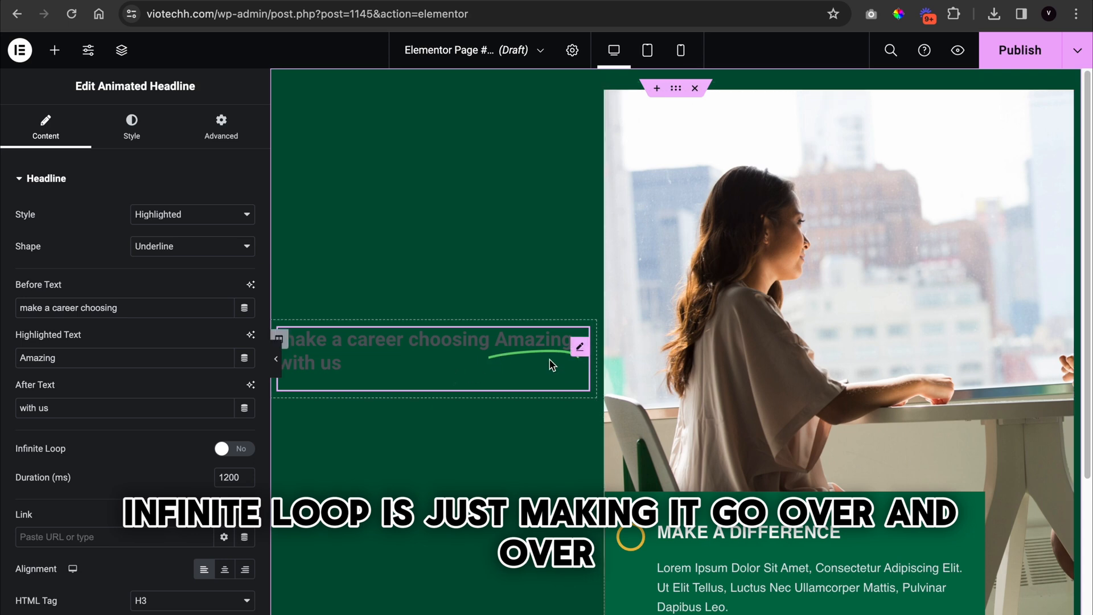
{"action": "scroll", "coordinate": [256, 356], "scroll_direction": "down", "scroll_amount": 2}
{"action": "scroll", "coordinate": [134, 308], "scroll_direction": "up", "scroll_amount": 2}
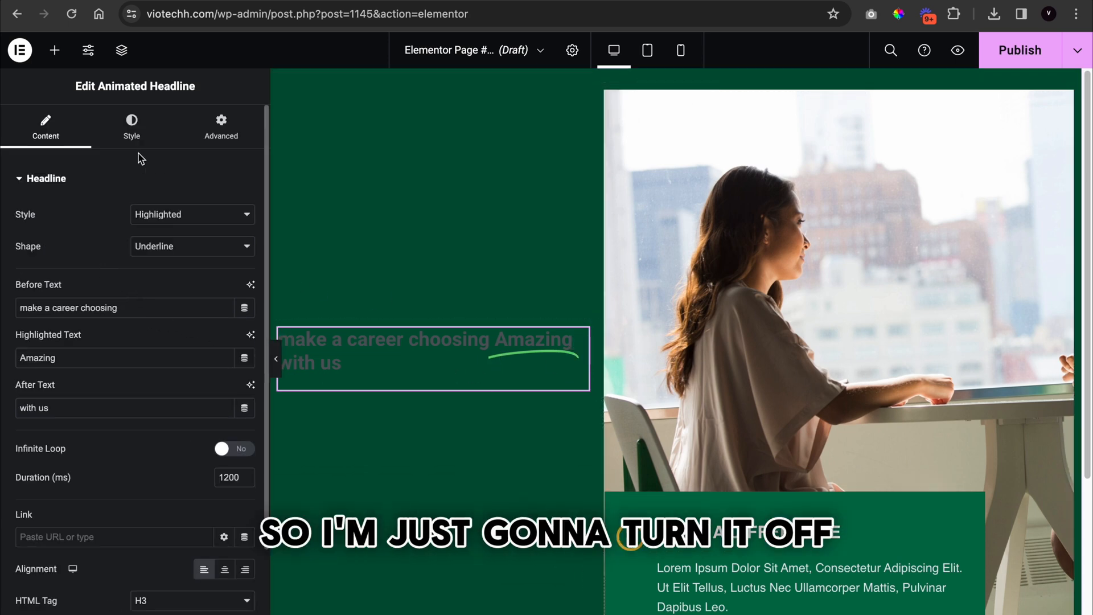
Apply a yellow global color to the headline's underline shape and turn on rounded edges
{"action": "left_click", "coordinate": [134, 120]}
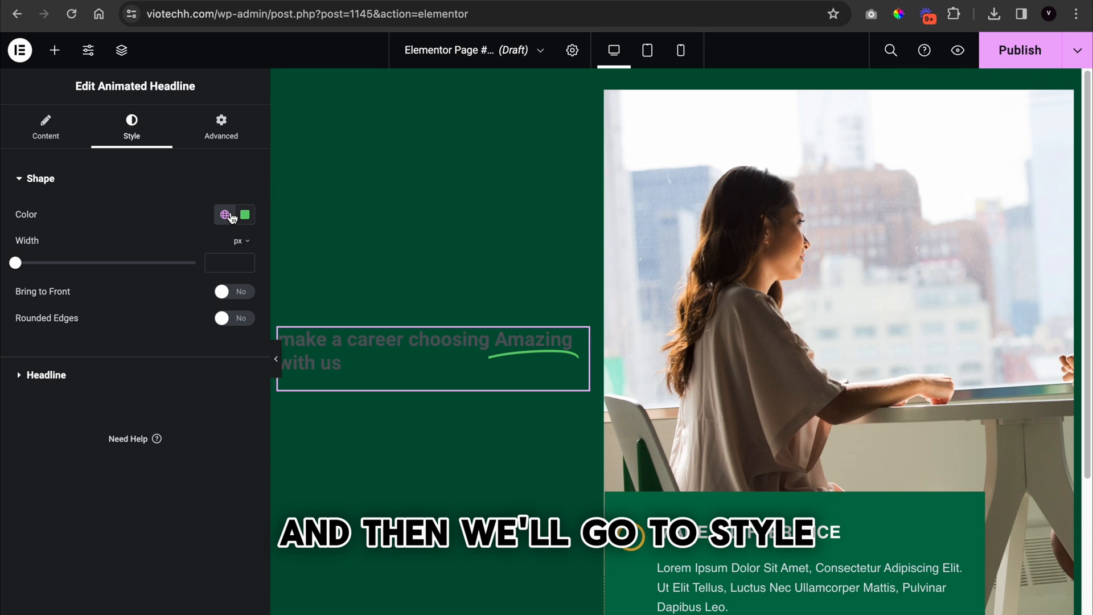
{"action": "left_click", "coordinate": [224, 214]}
{"action": "left_click", "coordinate": [141, 434]}
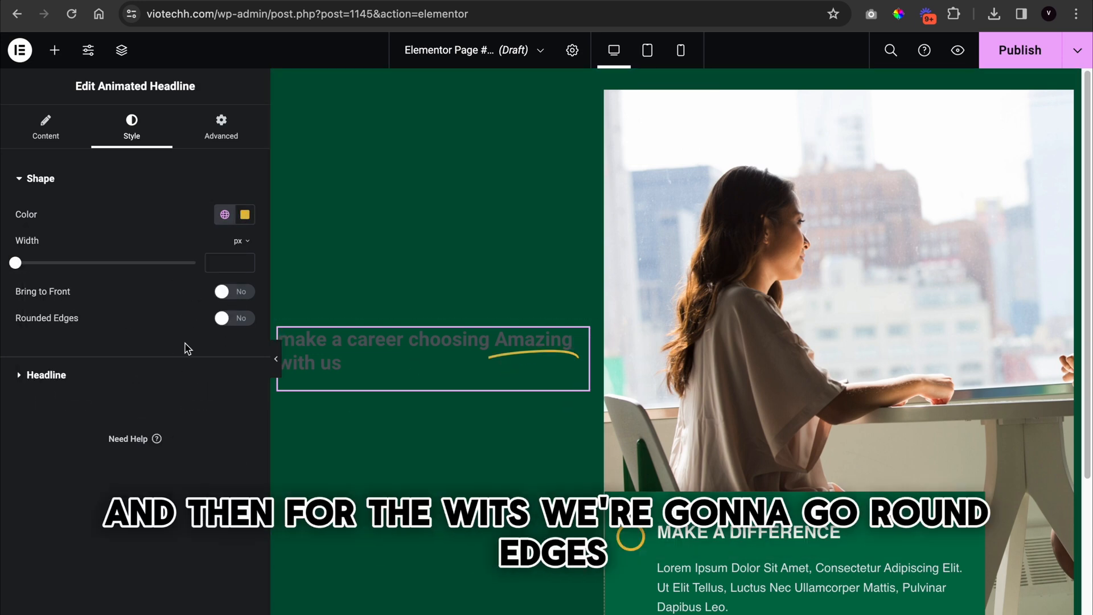
{"action": "left_click", "coordinate": [244, 320]}
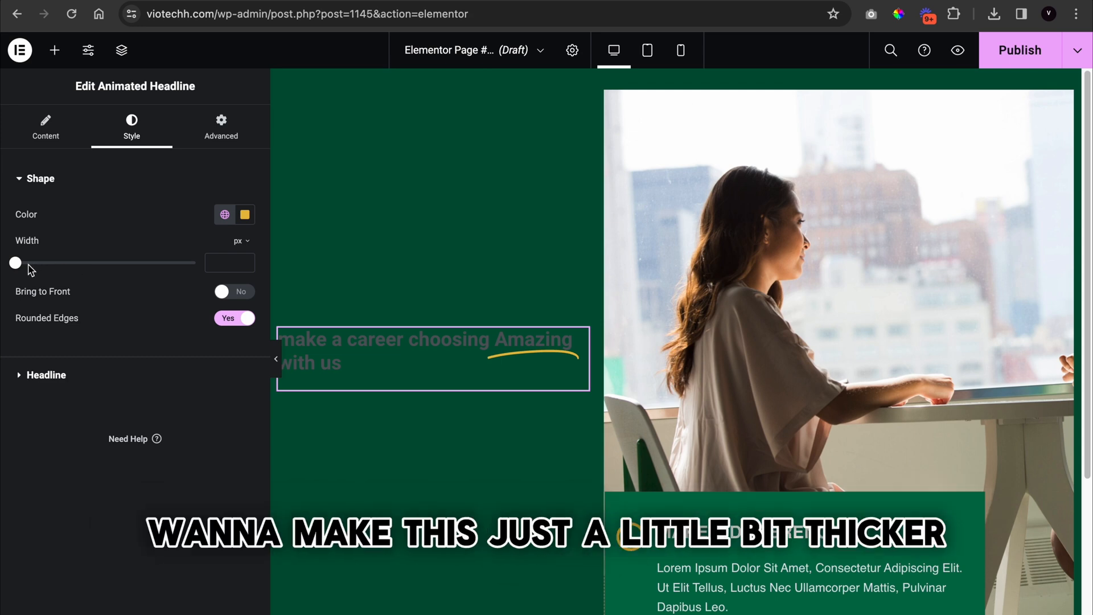
Set the underline shape's width to 12 px and apply the white global color to the headline's main text
{"action": "left_click_drag", "start_coordinate": [23, 269], "coordinate": [120, 263]}
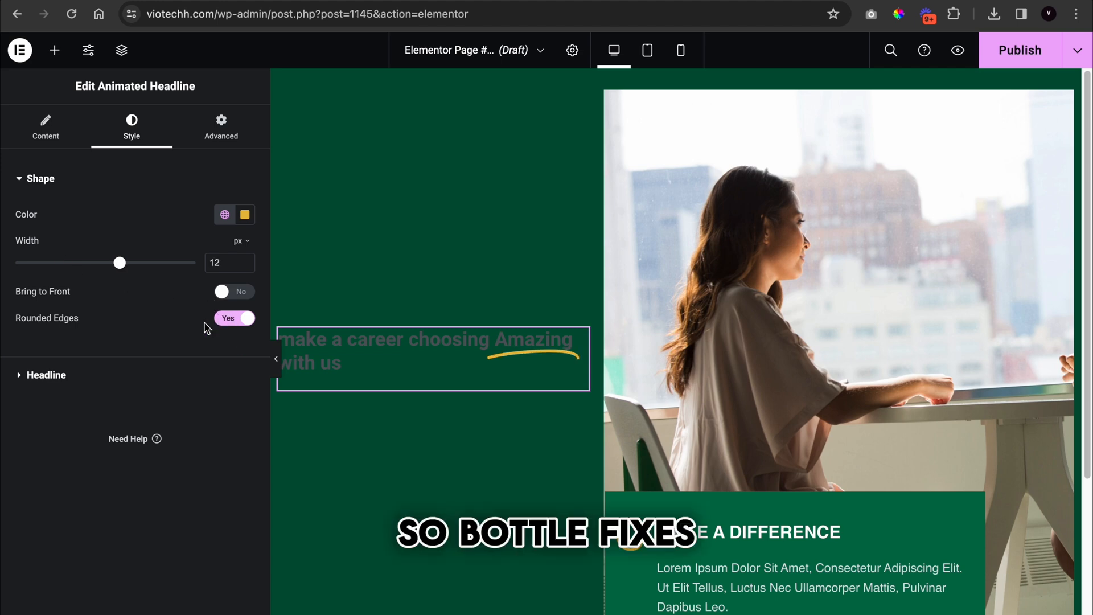
{"action": "left_click", "coordinate": [113, 371]}
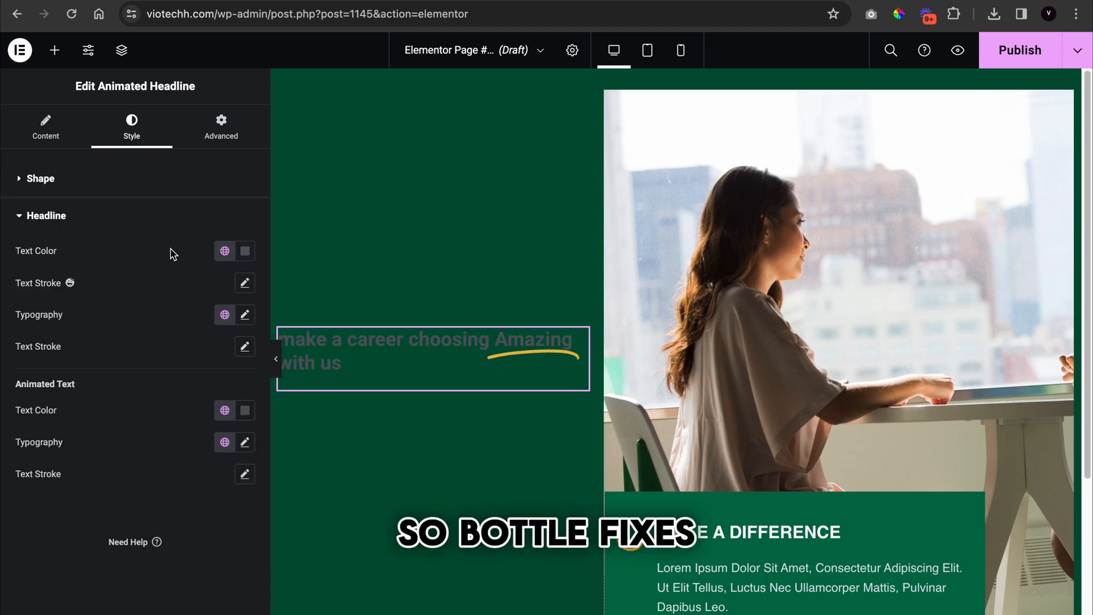
{"action": "left_click", "coordinate": [225, 251]}
{"action": "scroll", "coordinate": [158, 403], "scroll_direction": "down", "scroll_amount": 5}
{"action": "left_click", "coordinate": [158, 405]}
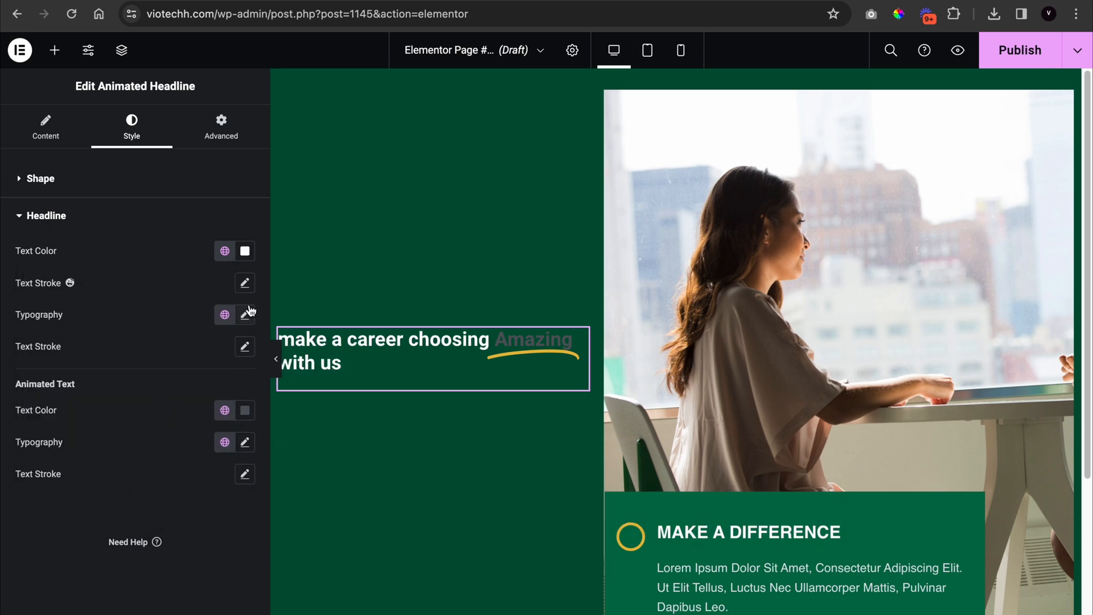
Change the headline's font family to Josefin Sans
{"action": "left_click", "coordinate": [246, 316]}
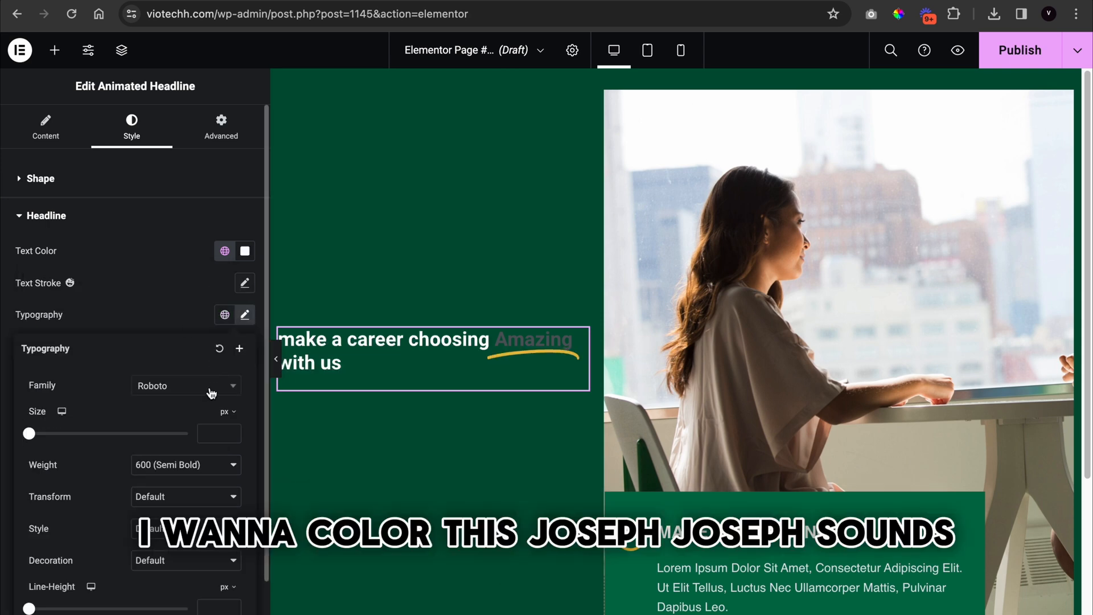
{"action": "left_click", "coordinate": [206, 387]}
{"action": "type", "text": "joa"}
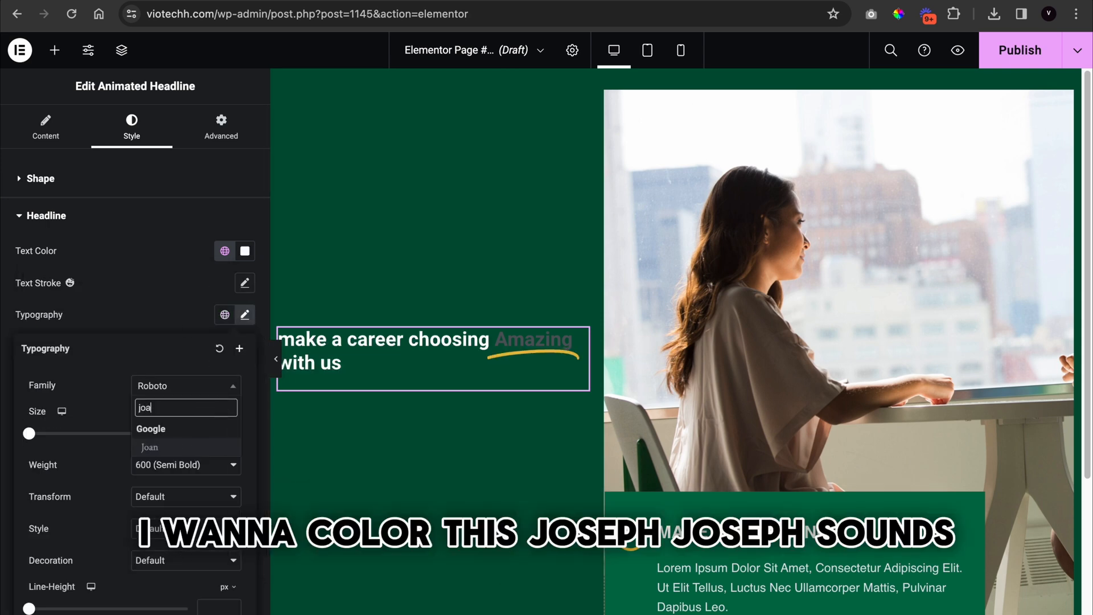
{"action": "key", "text": "BackSpace"}
{"action": "type", "text": "se"}
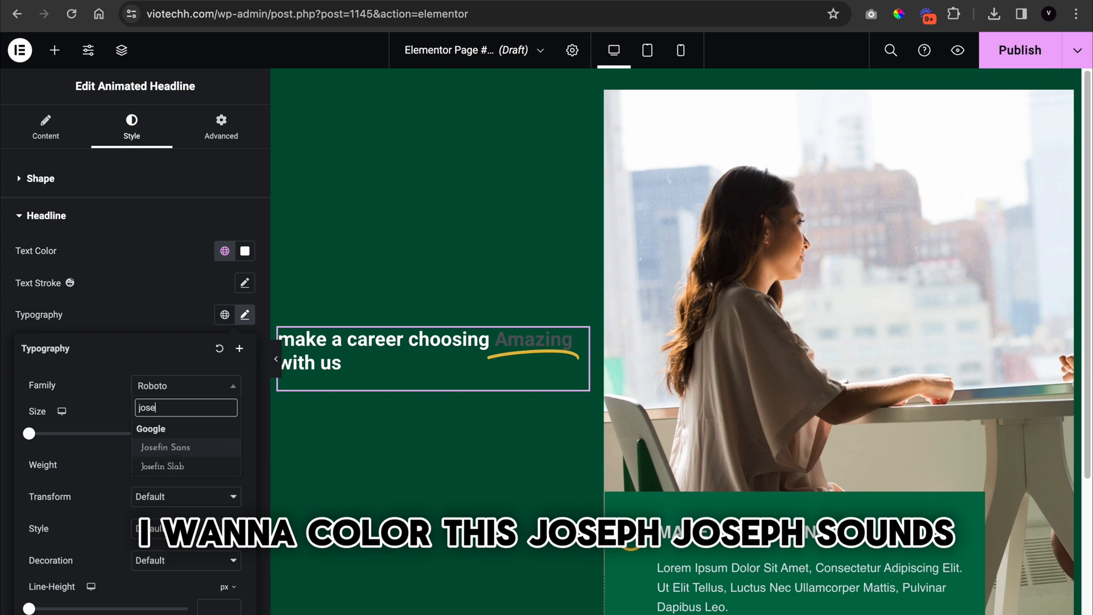
{"action": "left_click", "coordinate": [198, 448]}
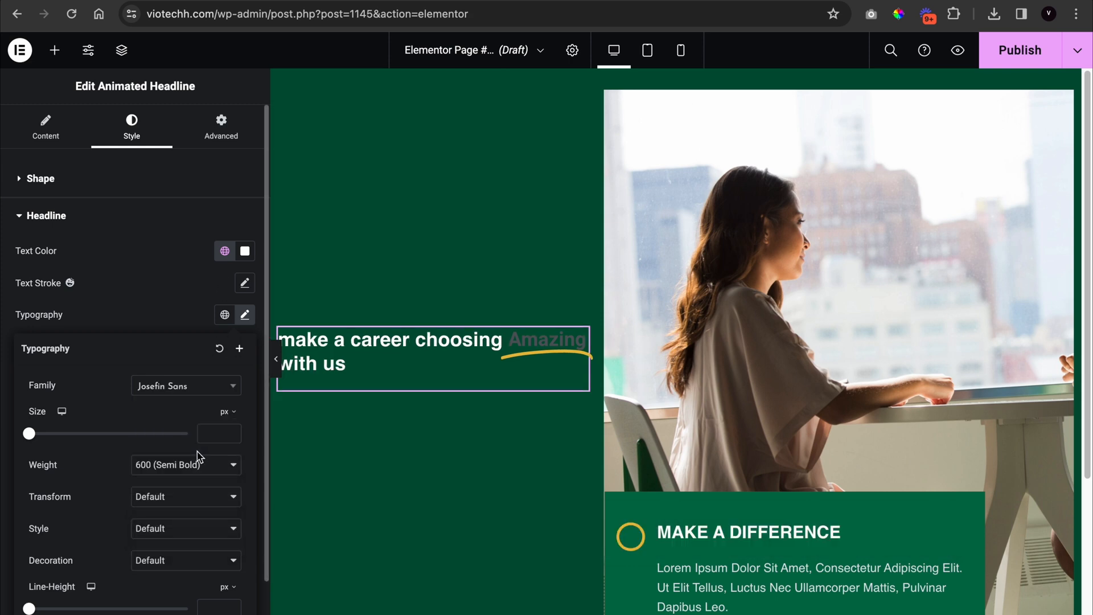
Make the headline text uppercase and set its font size to 57 px
{"action": "left_click", "coordinate": [161, 498]}
{"action": "left_click", "coordinate": [161, 510]}
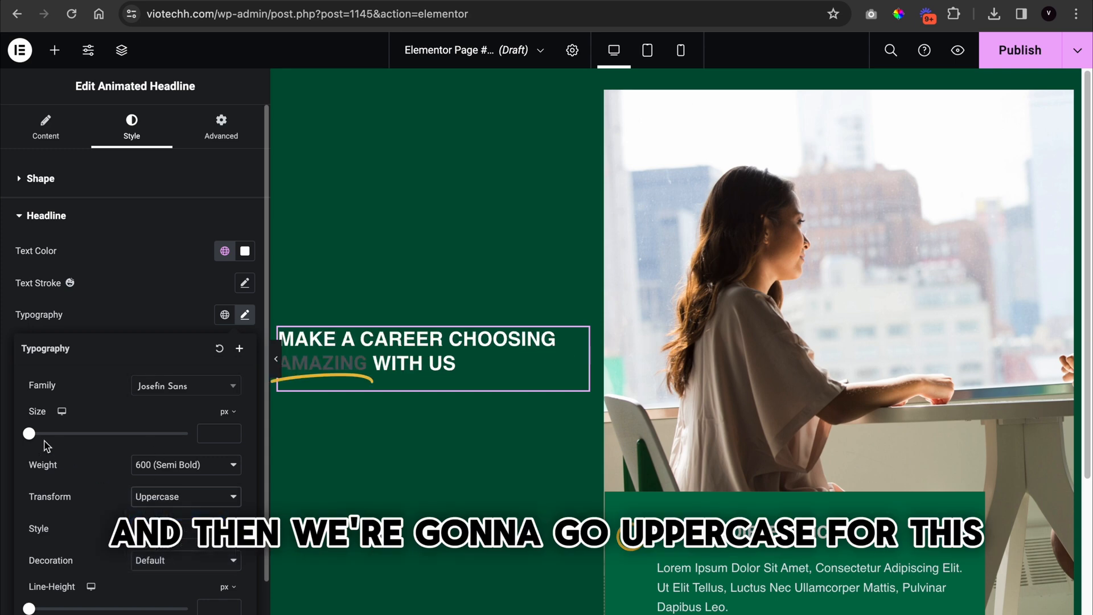
{"action": "left_click_drag", "start_coordinate": [29, 433], "coordinate": [35, 435]}
{"action": "left_click_drag", "start_coordinate": [52, 436], "coordinate": [74, 439]}
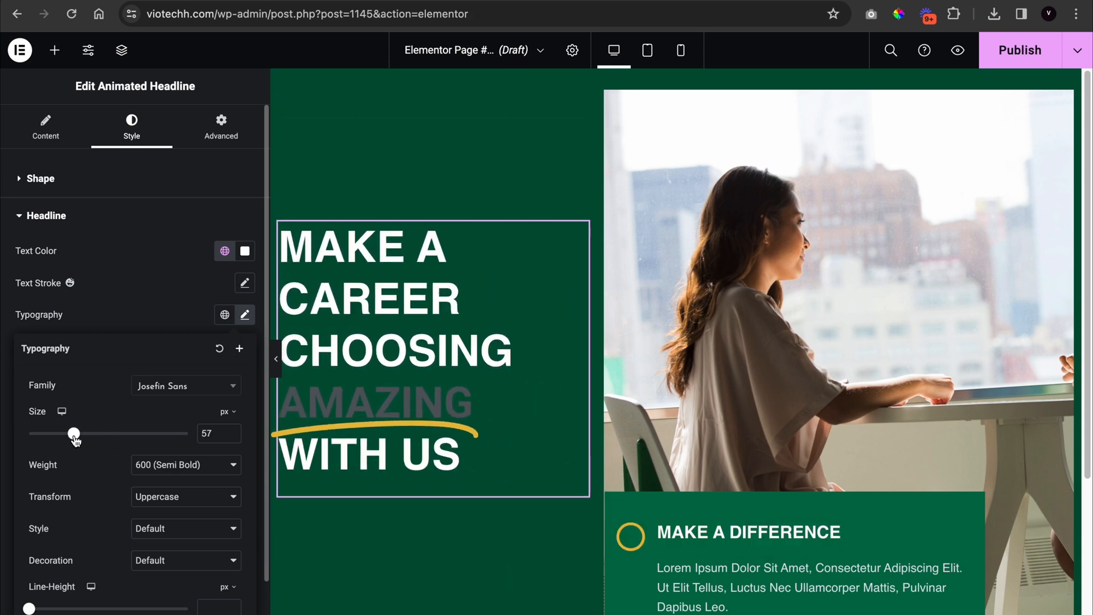
{"action": "left_click", "coordinate": [158, 300]}
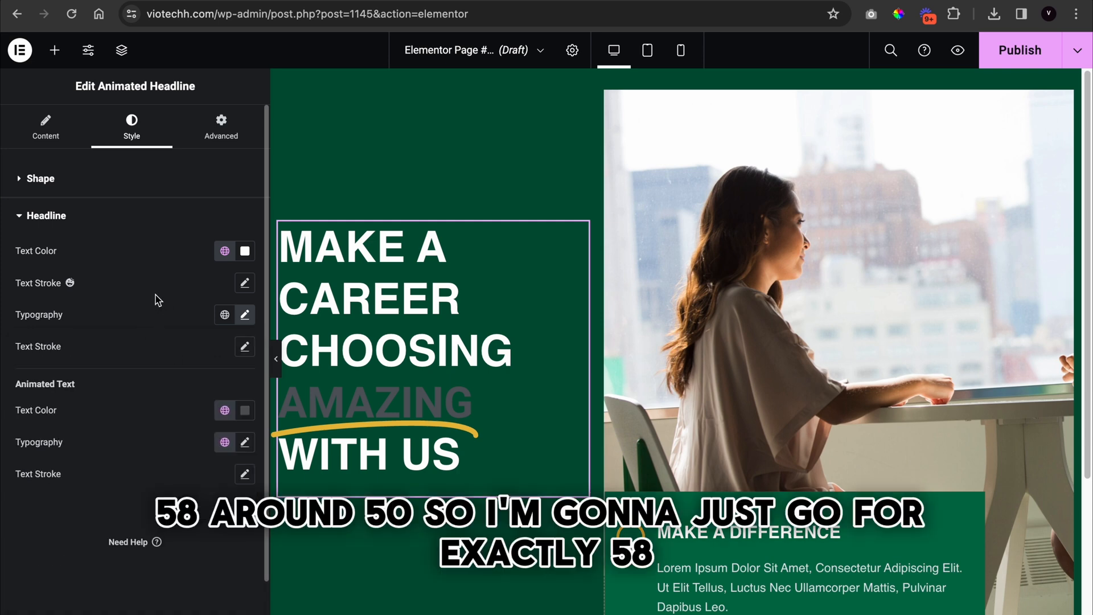
Apply the white global color Theme Color 6 to the headline's animated text and preview the full-width layout
{"action": "left_click", "coordinate": [225, 410]}
{"action": "scroll", "coordinate": [128, 367], "scroll_direction": "down", "scroll_amount": 5}
{"action": "scroll", "coordinate": [129, 369], "scroll_direction": "down", "scroll_amount": 3}
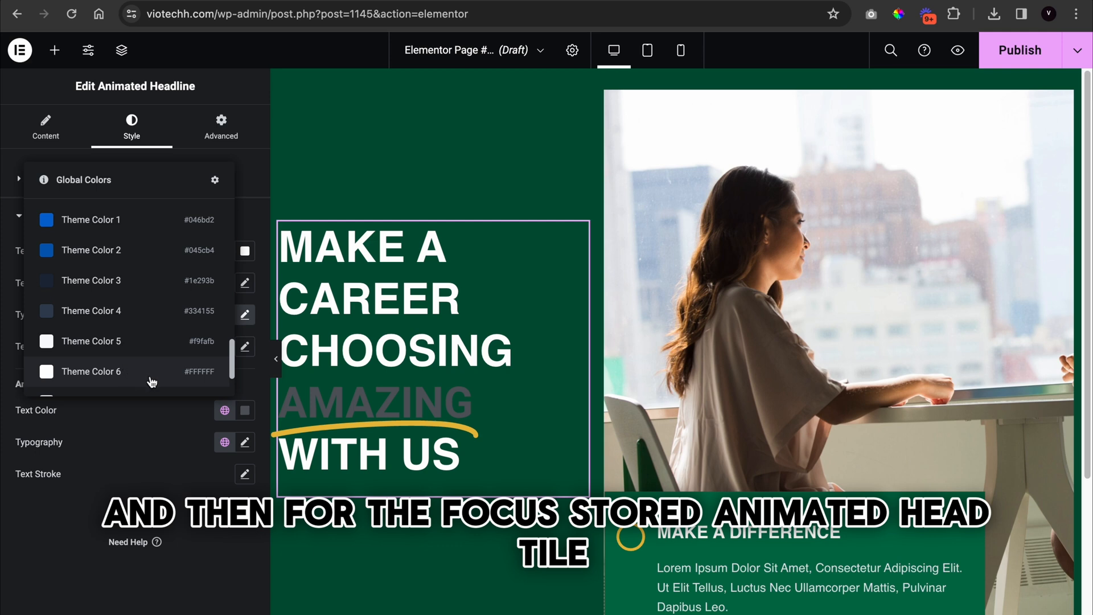
{"action": "left_click", "coordinate": [151, 377]}
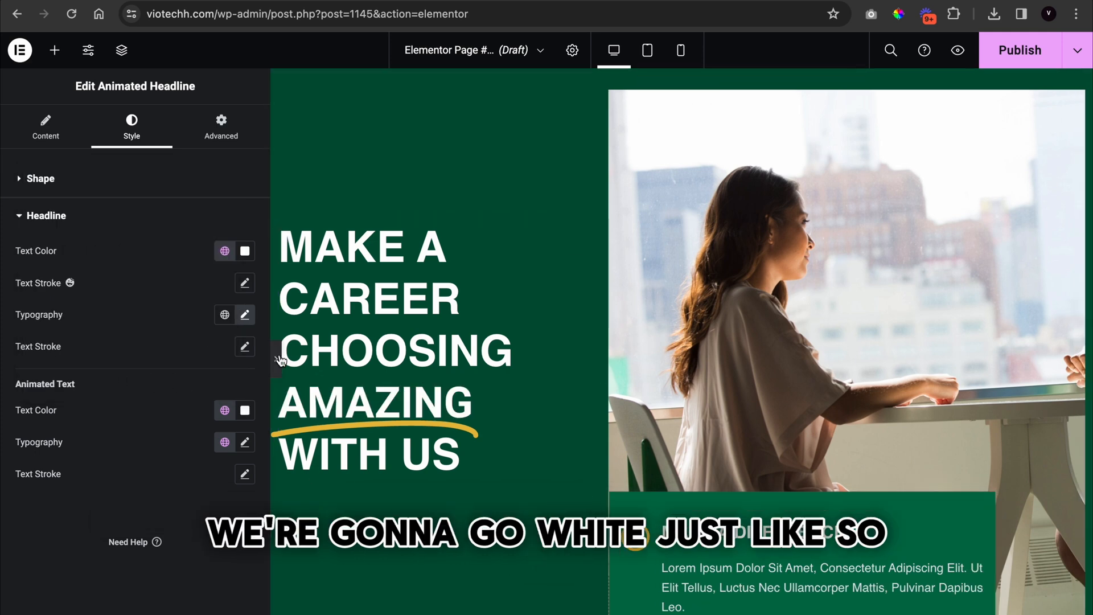
{"action": "left_click", "coordinate": [279, 358]}
{"action": "left_click", "coordinate": [4, 352]}
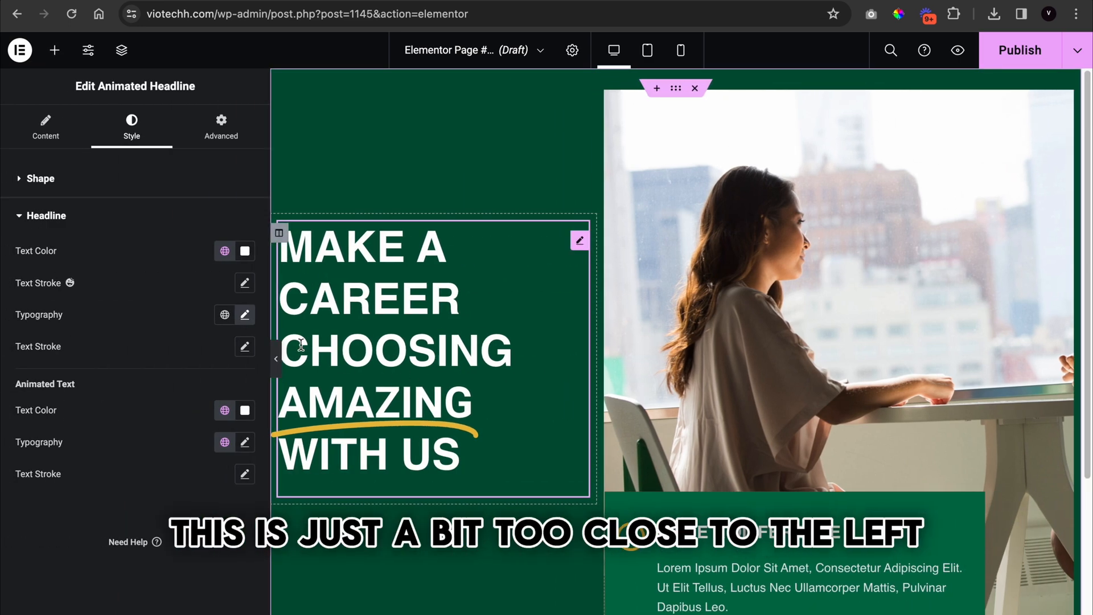
Unlink the headline column's margin values and set its left margin to about 18 px
{"action": "left_click", "coordinate": [279, 233]}
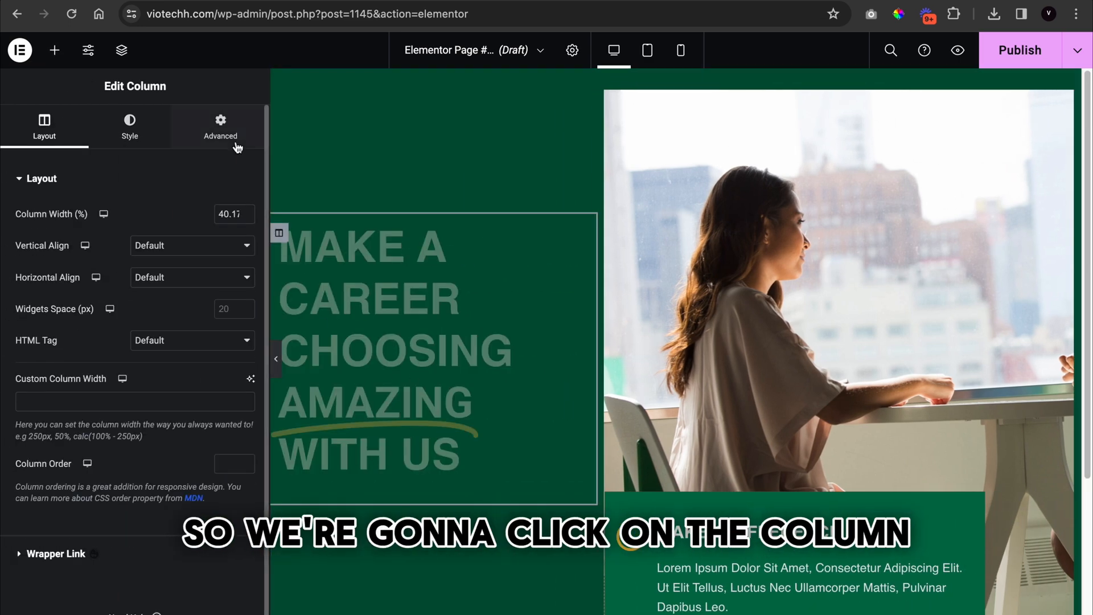
{"action": "left_click", "coordinate": [230, 134]}
{"action": "left_click", "coordinate": [244, 231]}
{"action": "left_click", "coordinate": [226, 228]}
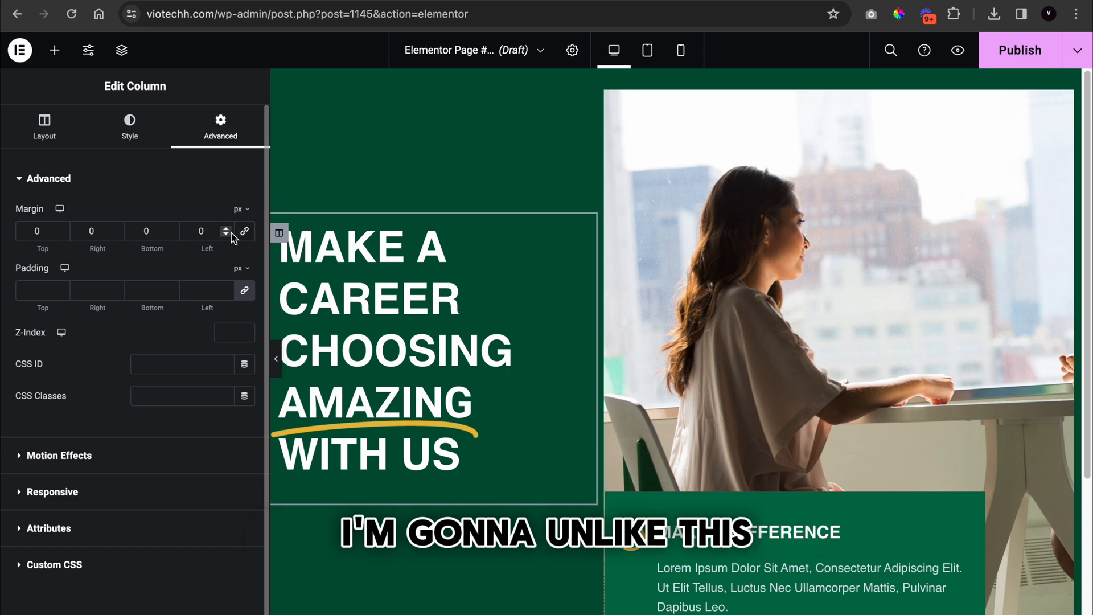
{"action": "left_click", "coordinate": [226, 229]}
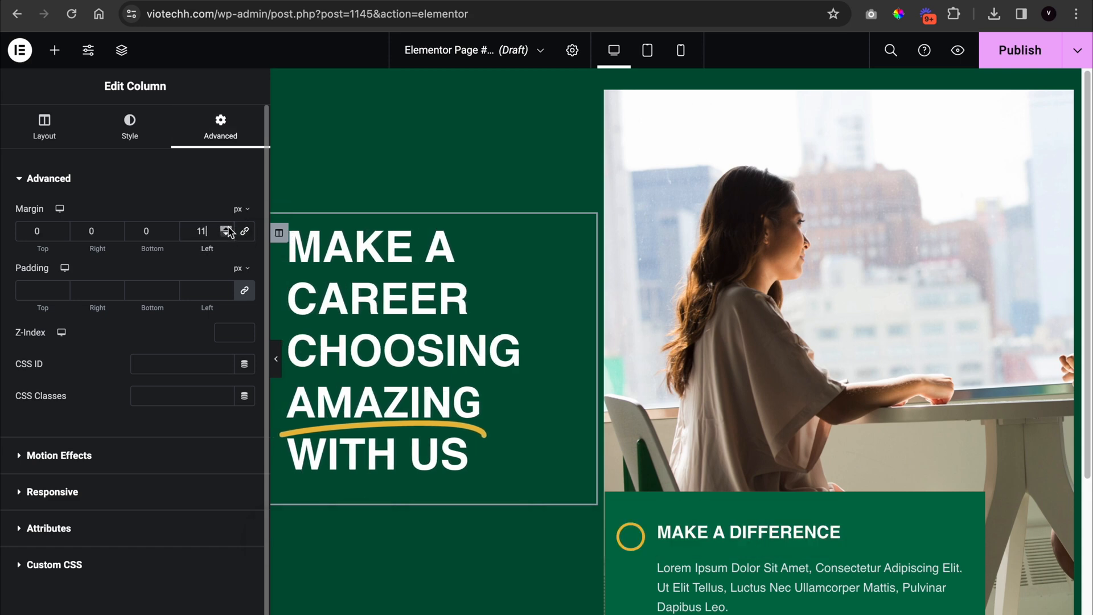
{"action": "left_click", "coordinate": [226, 229]}
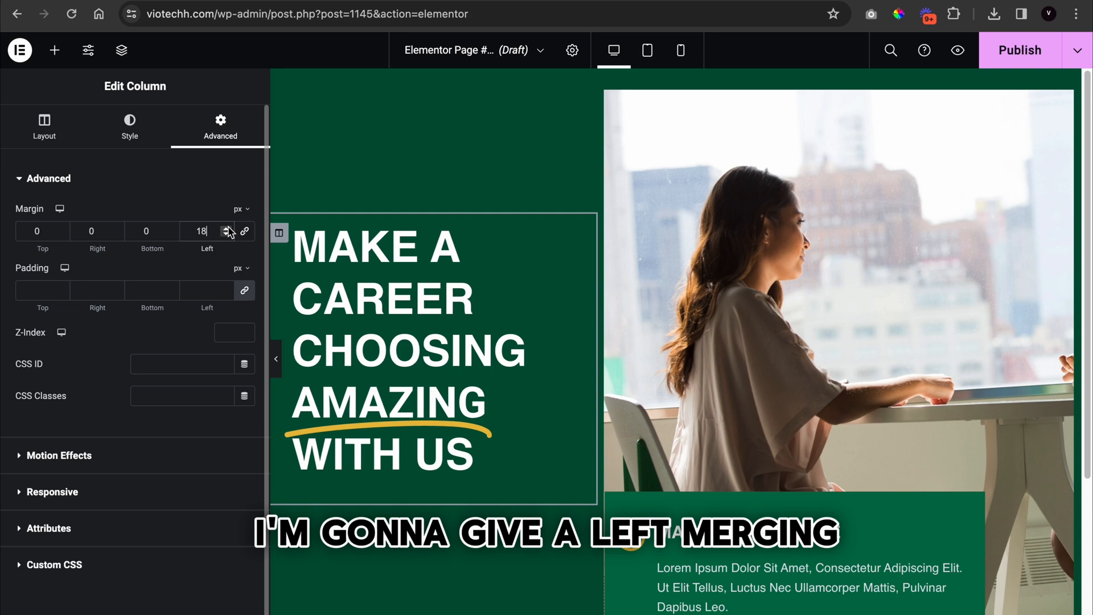
Preview the full-width layout and check the animated headline's infinite loop setting
{"action": "left_click", "coordinate": [276, 358]}
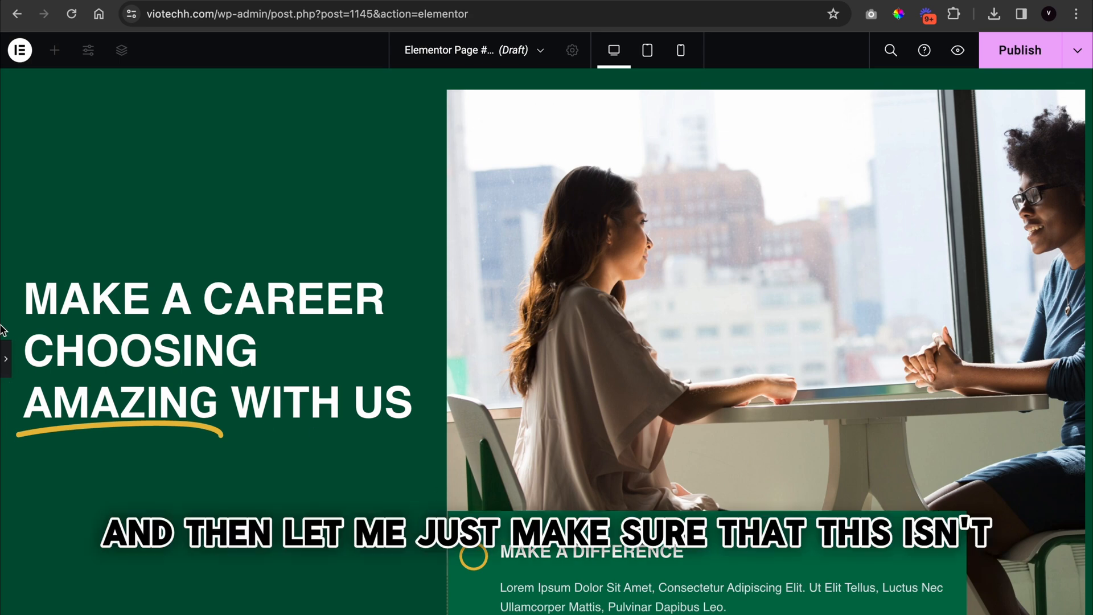
{"action": "left_click", "coordinate": [5, 358]}
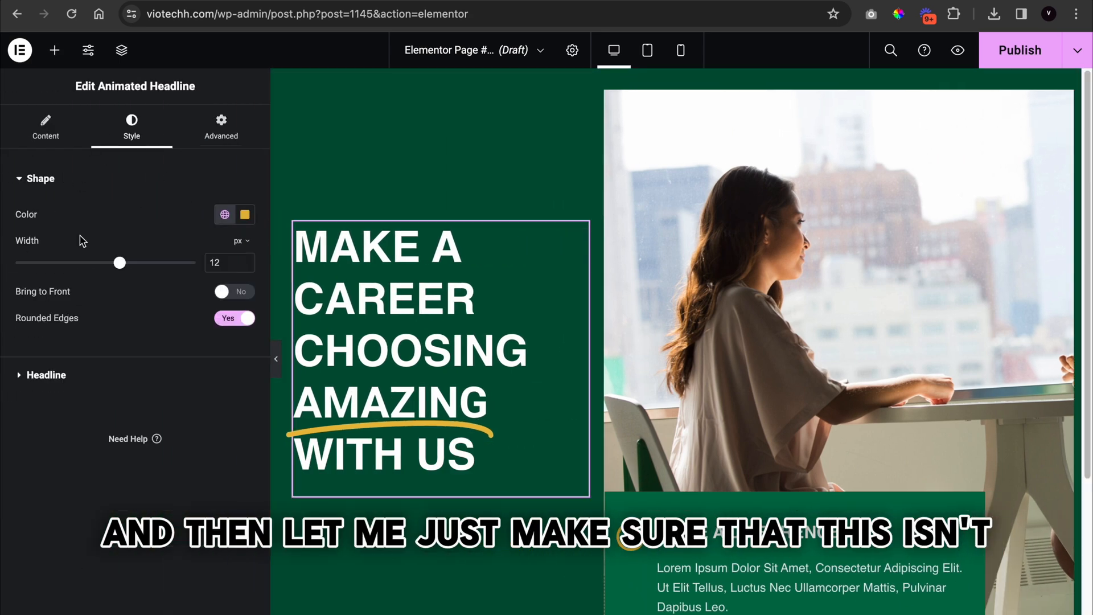
{"action": "left_click", "coordinate": [44, 132]}
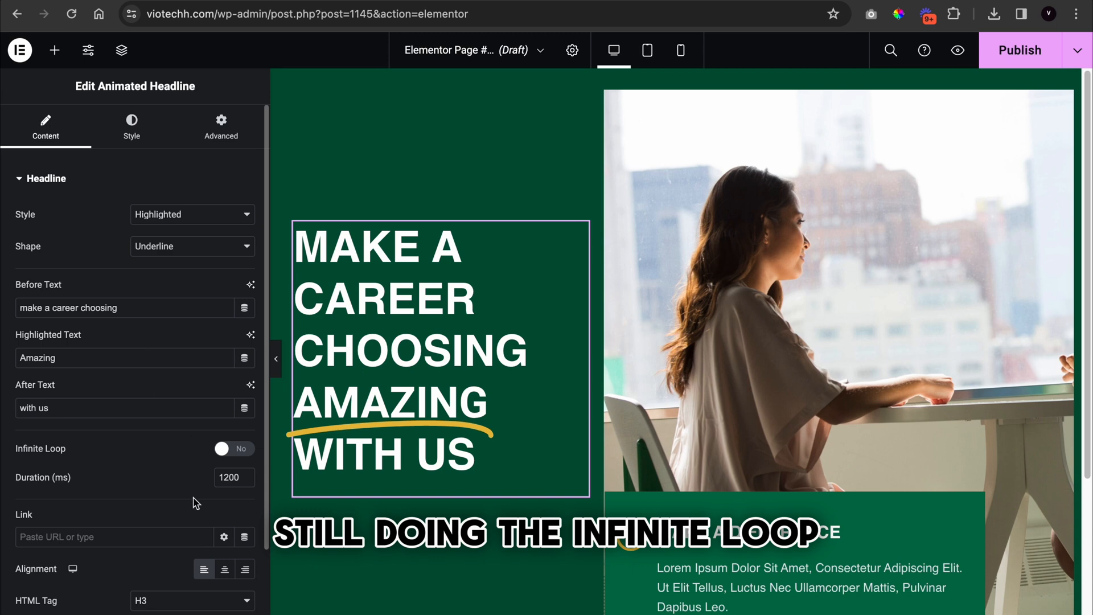
Set the icon box's left margin to -10 px and preview how it covers the photo
{"action": "left_click", "coordinate": [793, 563]}
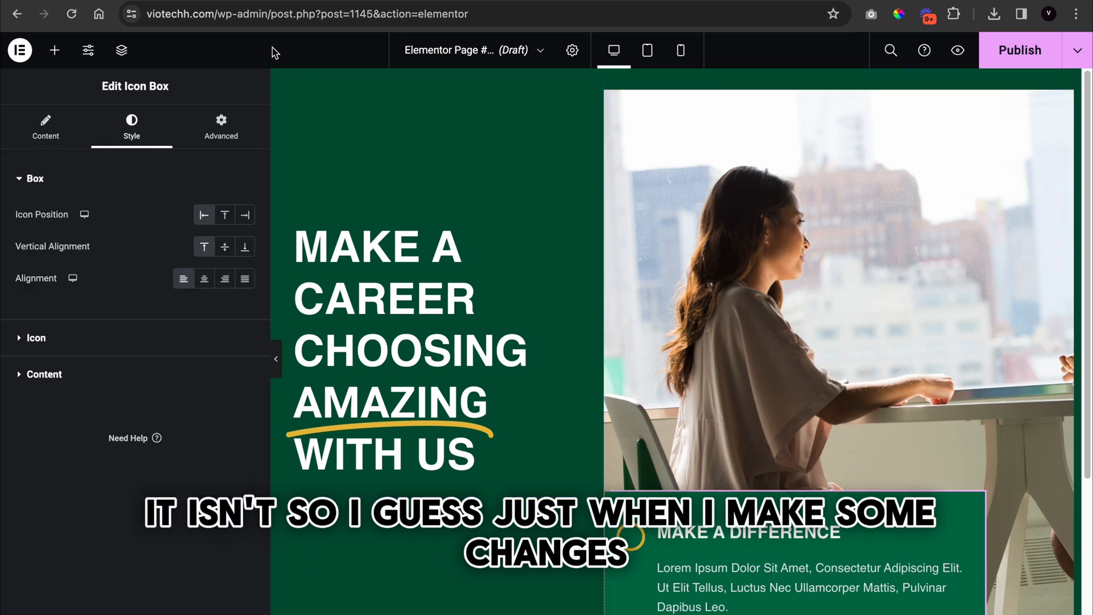
{"action": "left_click", "coordinate": [231, 132]}
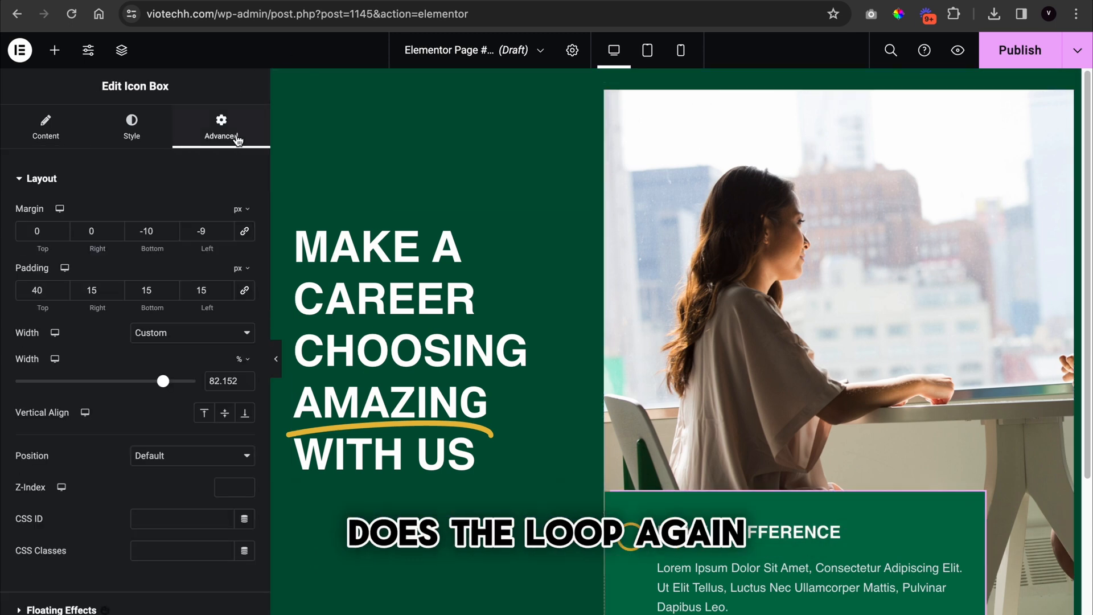
{"action": "left_click", "coordinate": [226, 234]}
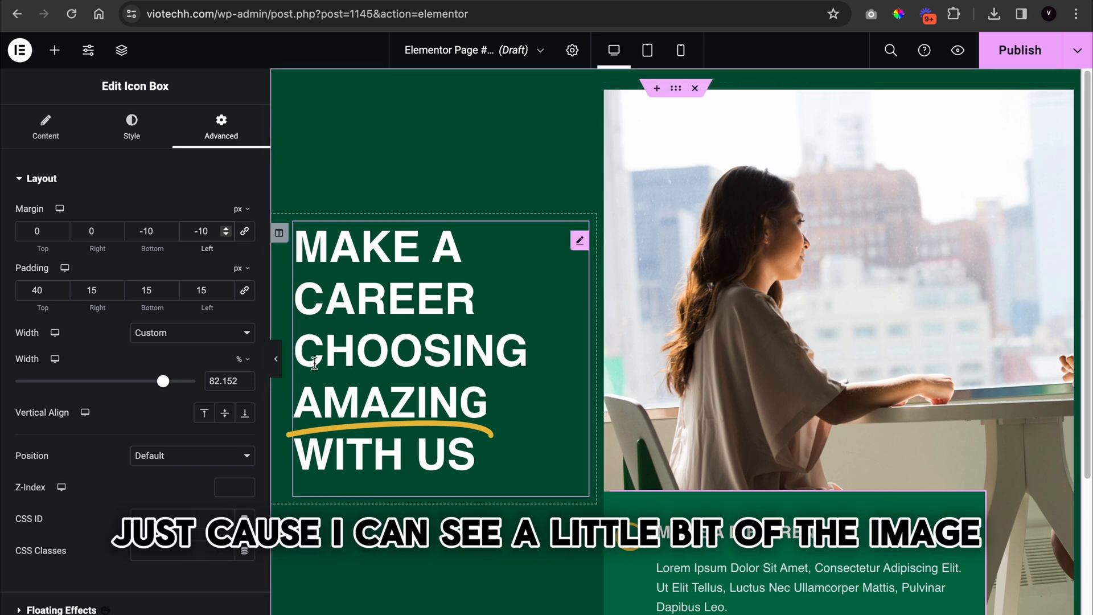
{"action": "left_click", "coordinate": [275, 365]}
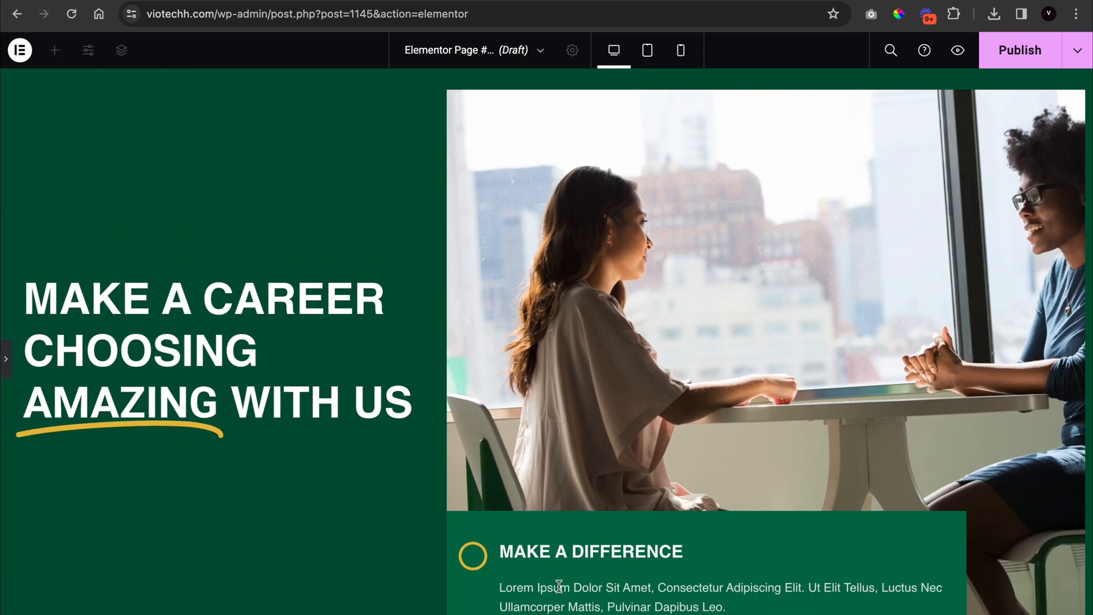
{"action": "left_click", "coordinate": [5, 363]}
Add a Button widget below the animated headline with the text "get started"
{"action": "left_click", "coordinate": [54, 50]}
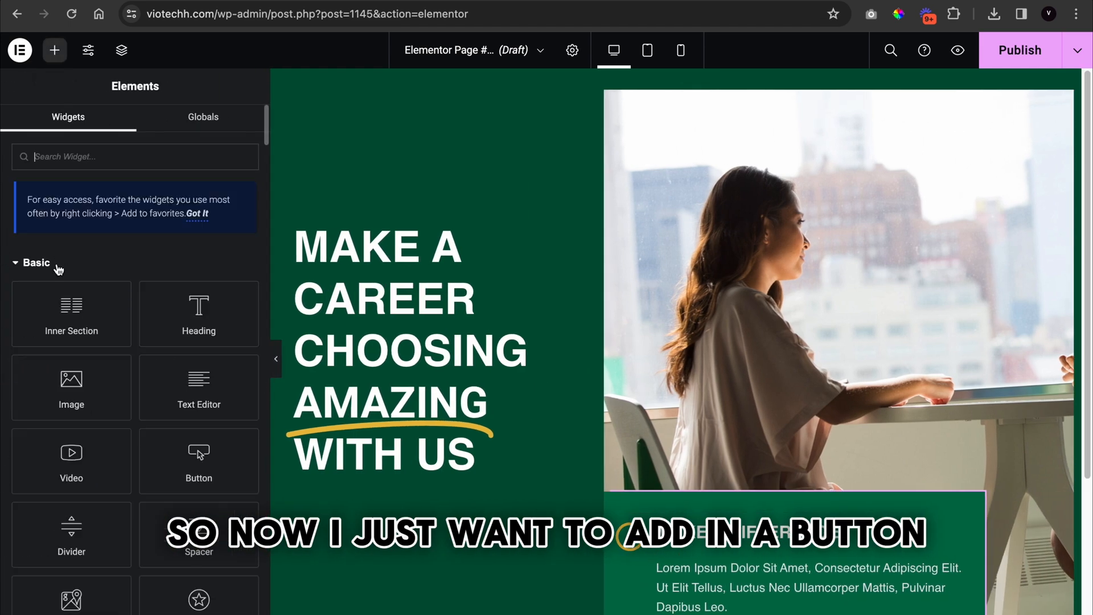
{"action": "left_click_drag", "start_coordinate": [188, 455], "coordinate": [342, 476]}
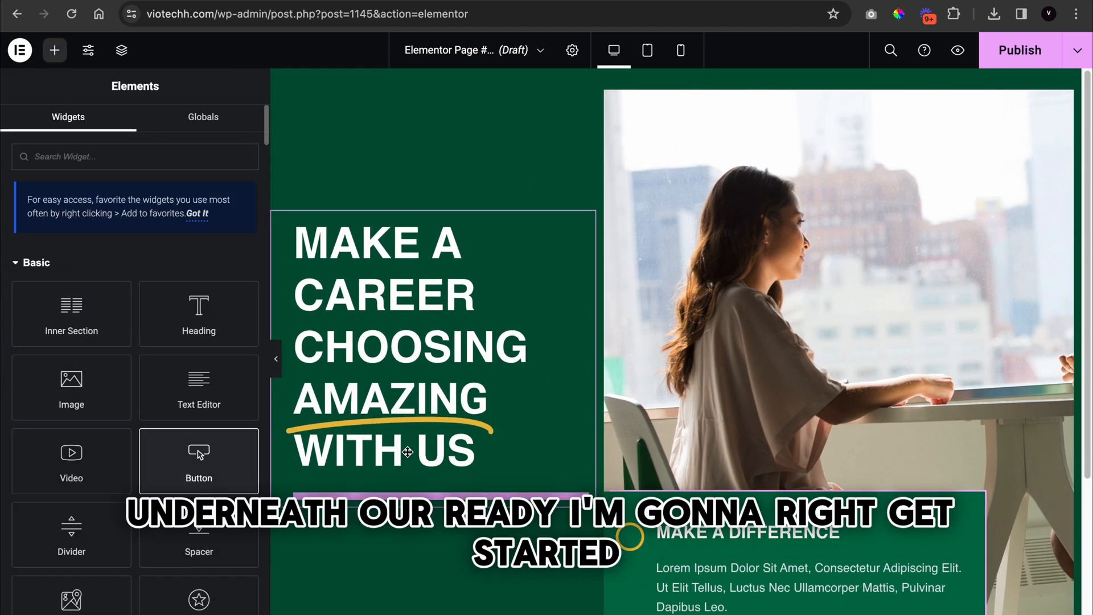
{"action": "triple_click", "coordinate": [171, 248]}
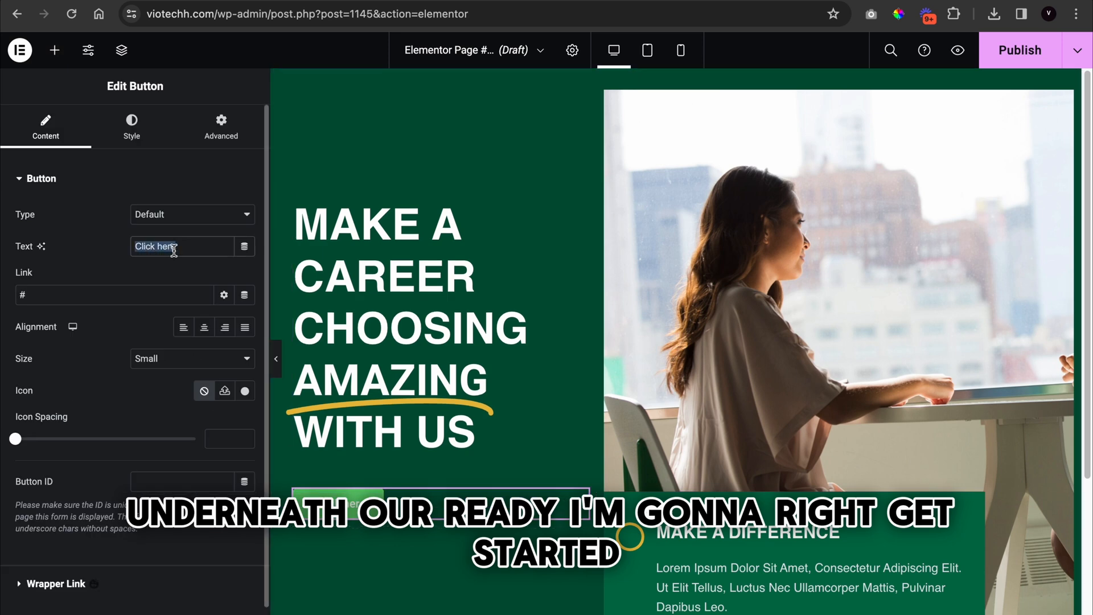
{"action": "type", "text": "get s"}
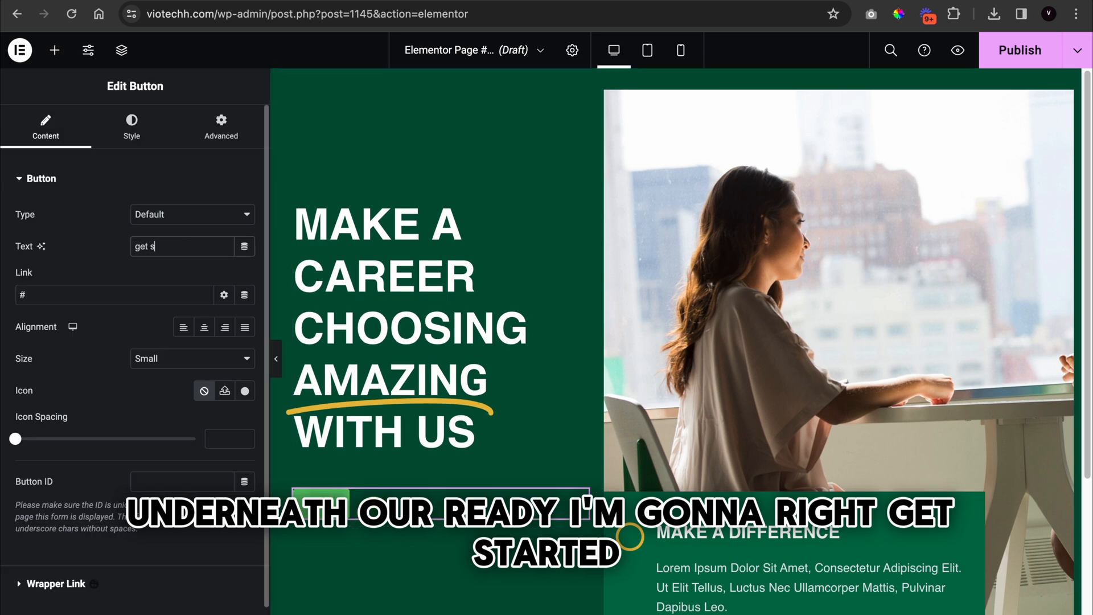
{"action": "type", "text": "tarted"}
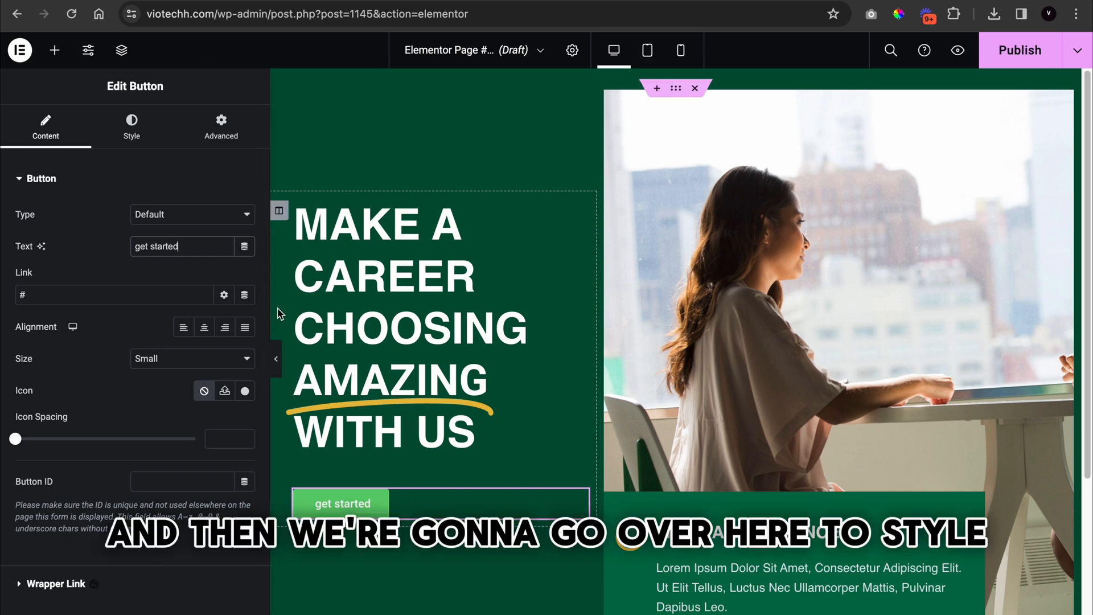
Change the button's font family to Josefin Sans
{"action": "left_click", "coordinate": [131, 128]}
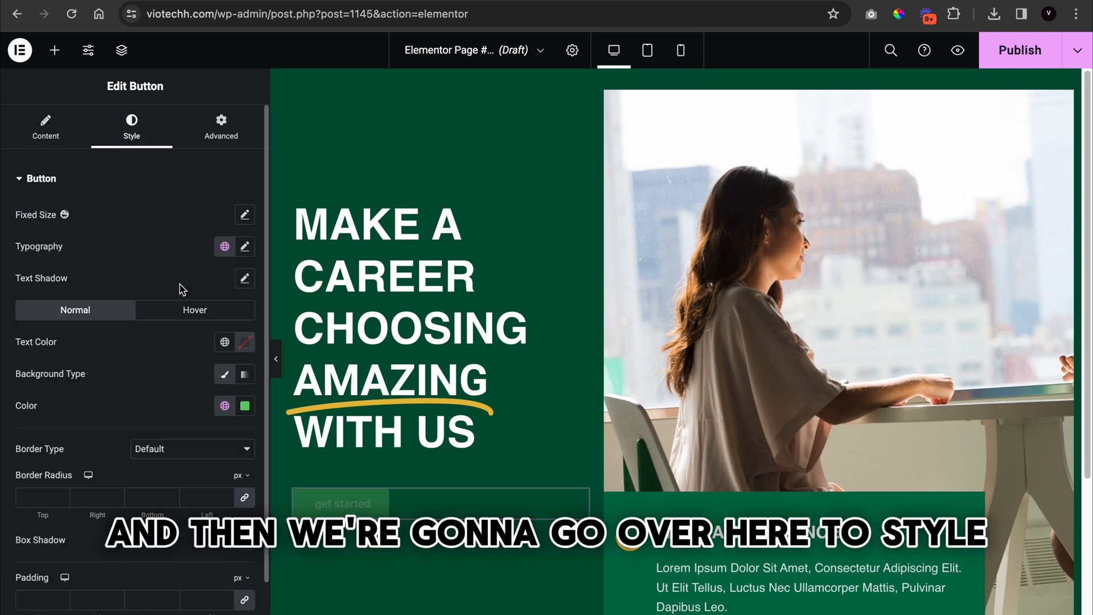
{"action": "left_click", "coordinate": [244, 246]}
{"action": "left_click", "coordinate": [152, 317]}
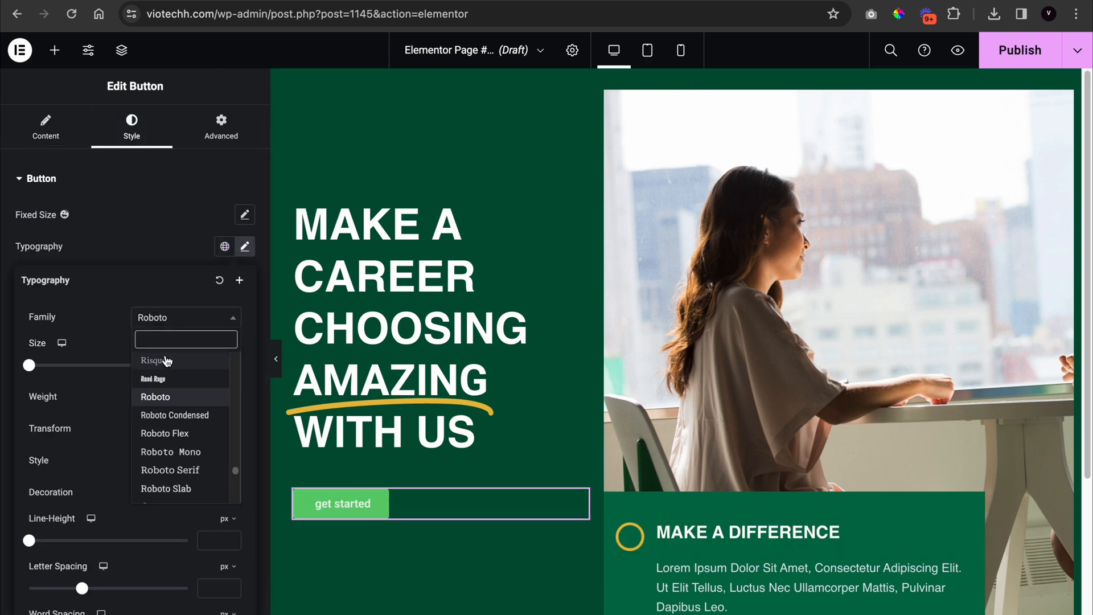
{"action": "type", "text": "josef"}
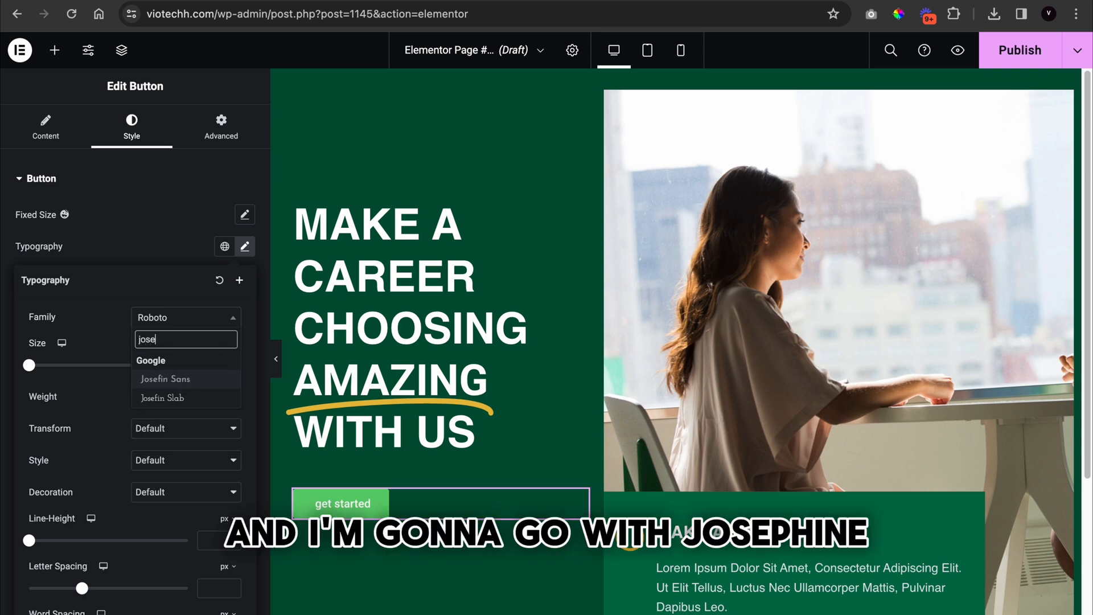
{"action": "left_click", "coordinate": [156, 380]}
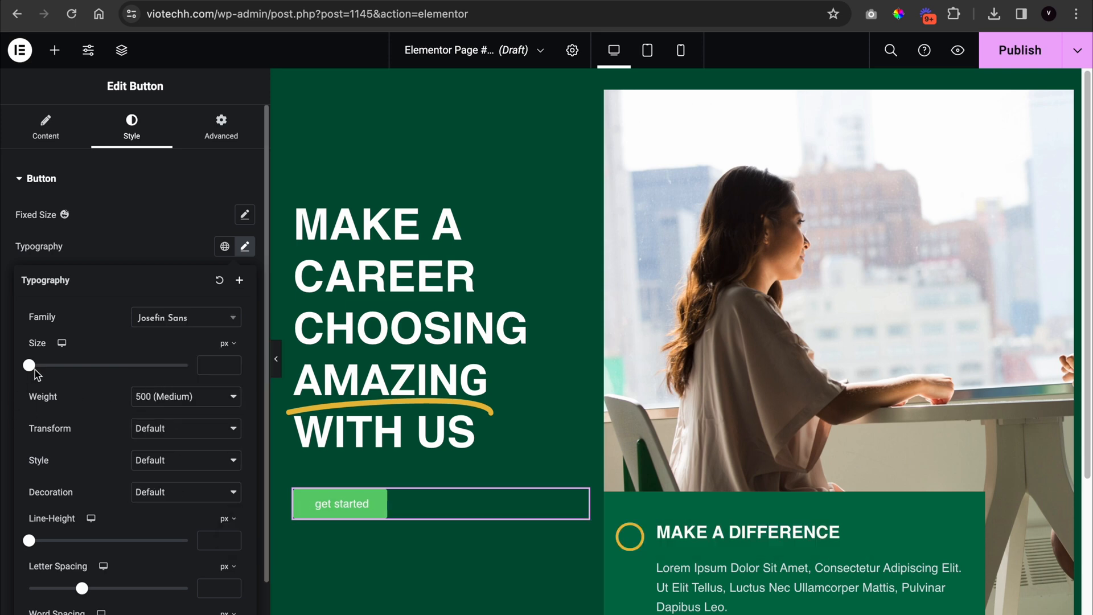
Set the button text to weight 600 (Semi Bold), uppercase, and size 20 px
{"action": "left_click", "coordinate": [150, 403]}
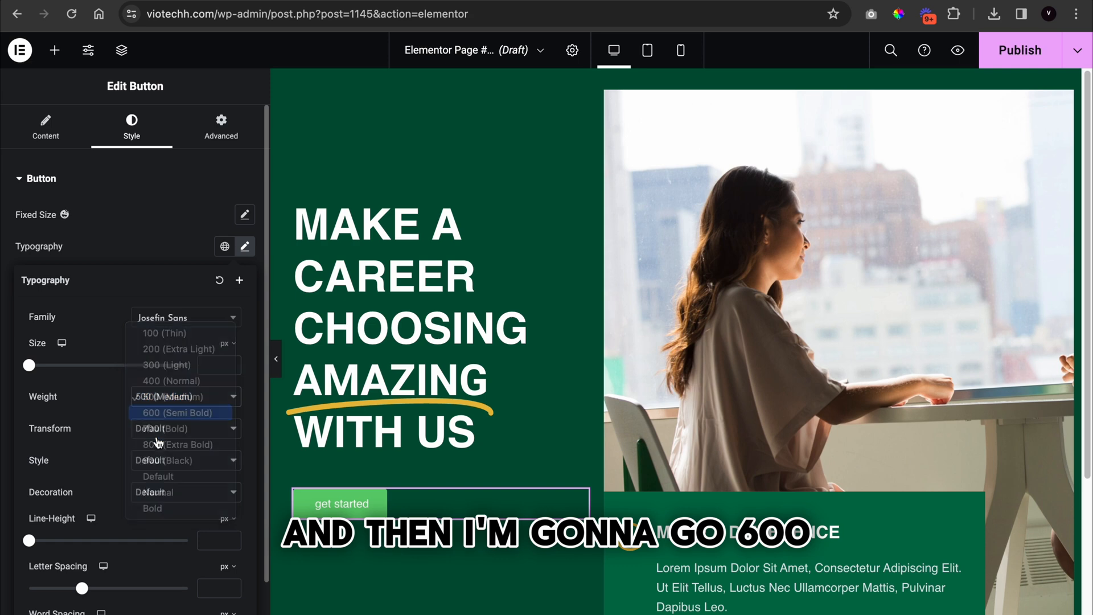
{"action": "left_click", "coordinate": [151, 413]}
{"action": "left_click", "coordinate": [156, 428]}
{"action": "left_click", "coordinate": [157, 444]}
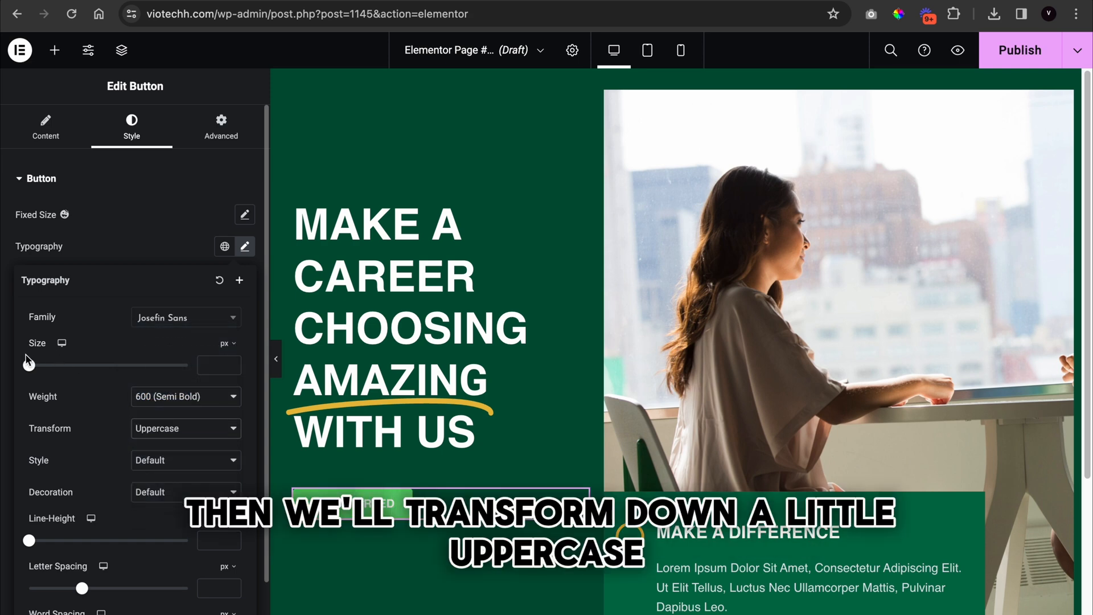
{"action": "mouse_move", "coordinate": [29, 365]}
{"action": "left_mouse_down"}
{"action": "mouse_move", "coordinate": [56, 367]}
{"action": "mouse_move", "coordinate": [44, 370]}
{"action": "left_mouse_up"}
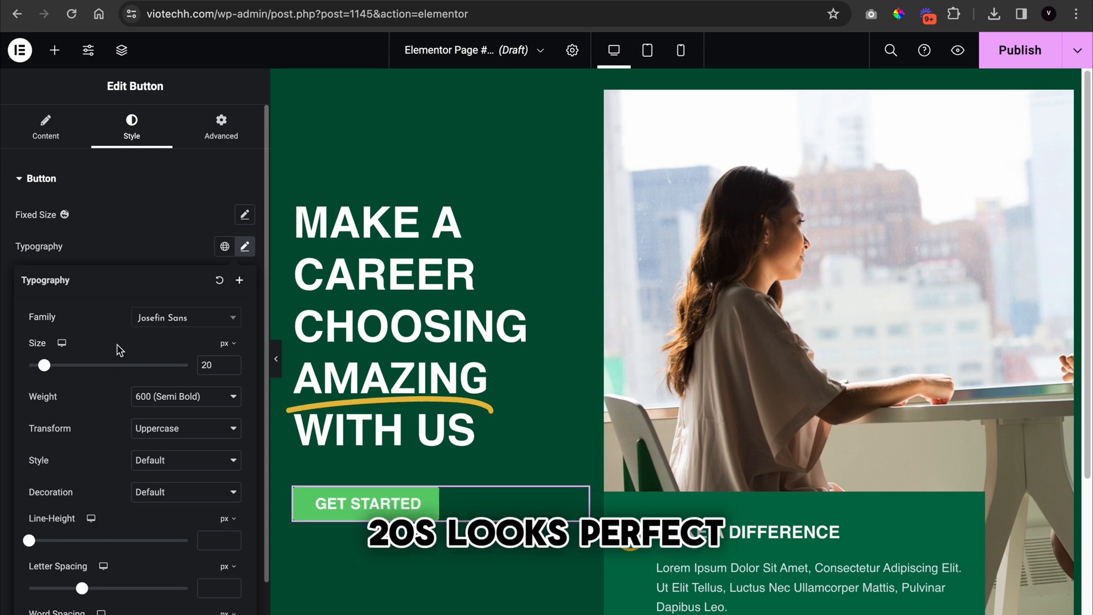
{"action": "left_click", "coordinate": [143, 263]}
Apply the Main Gold global color to the button's background and set its border radius to 0 on all corners
{"action": "left_click", "coordinate": [225, 405]}
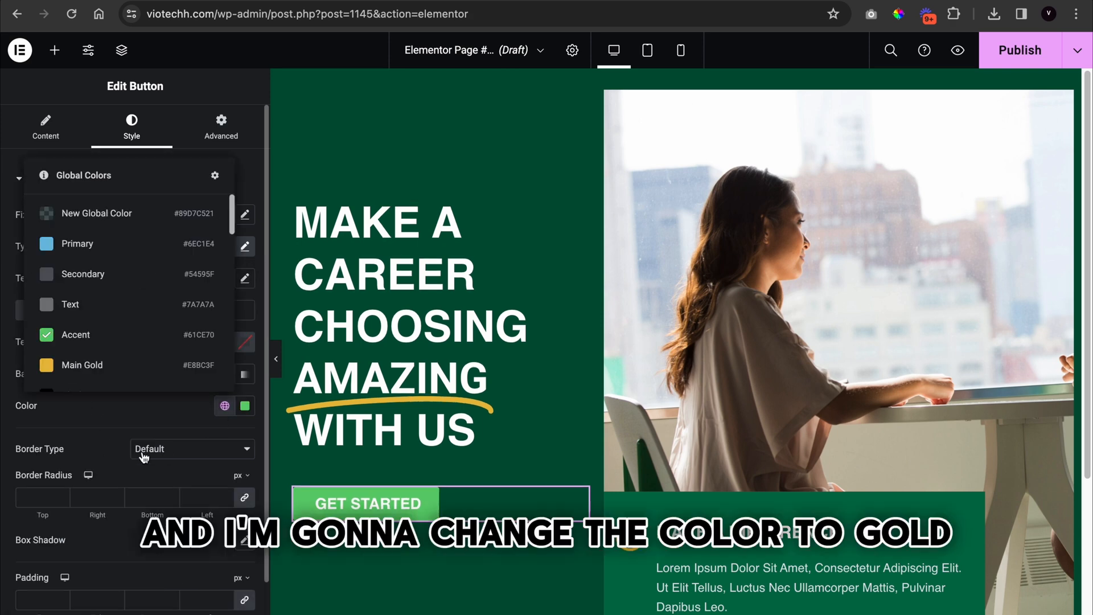
{"action": "left_click", "coordinate": [49, 359]}
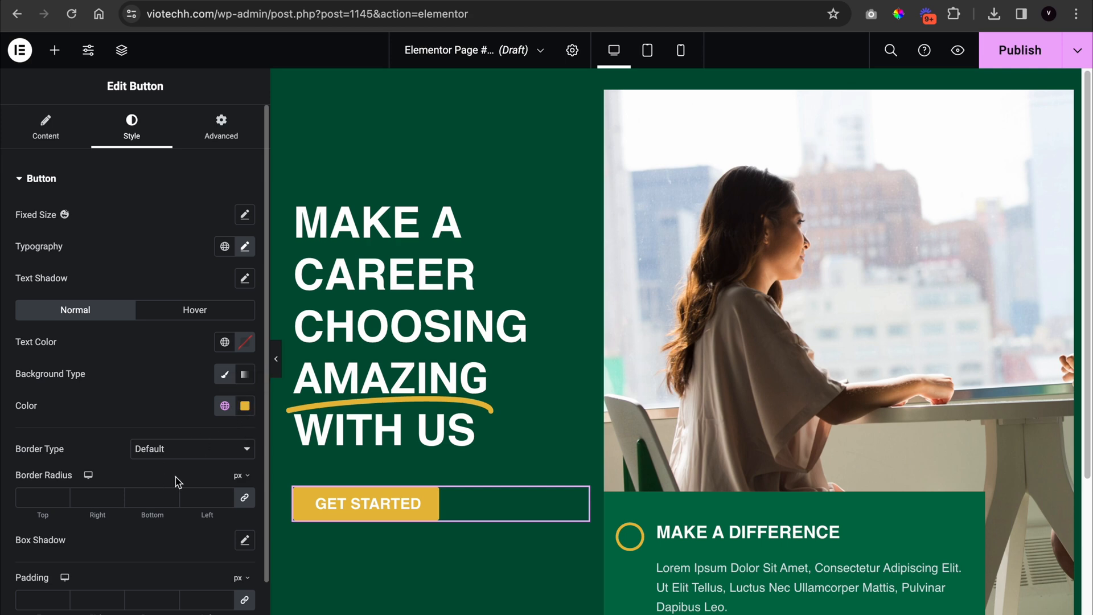
{"action": "left_click", "coordinate": [226, 502]}
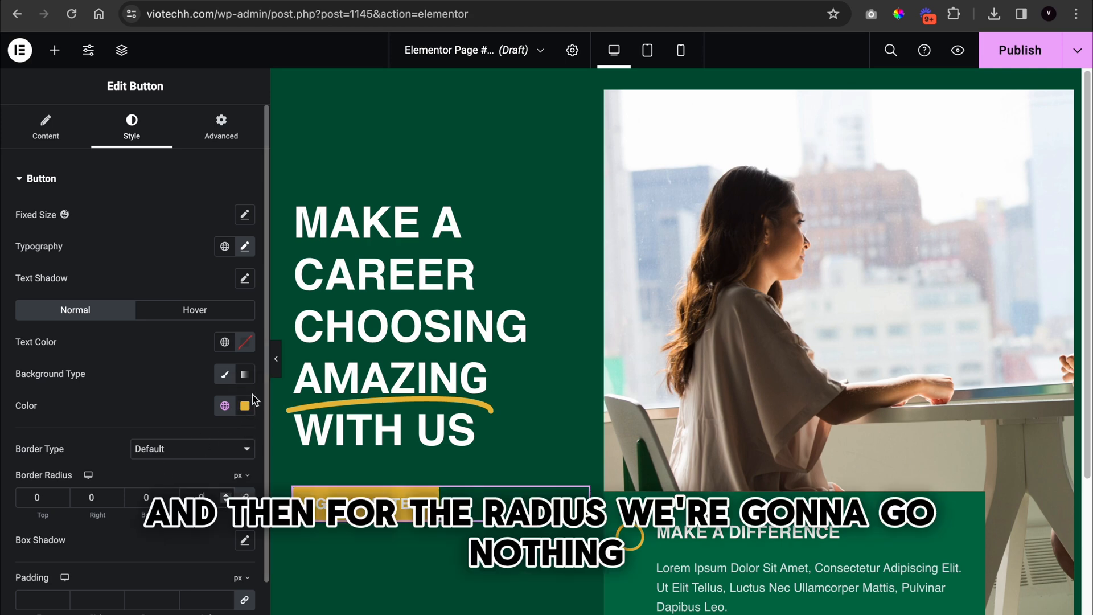
{"action": "left_click", "coordinate": [278, 371]}
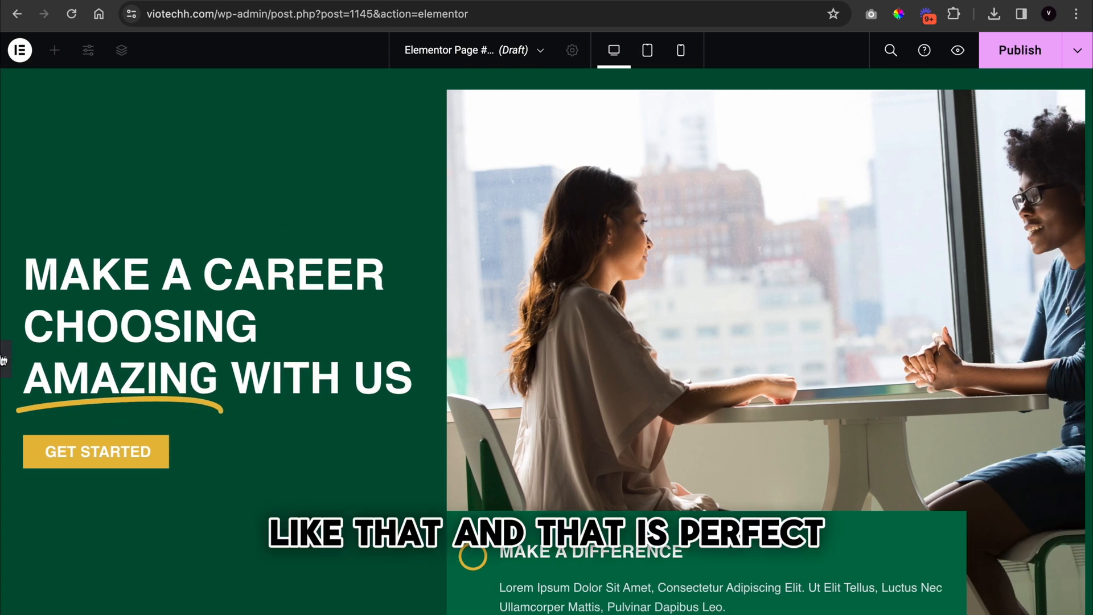